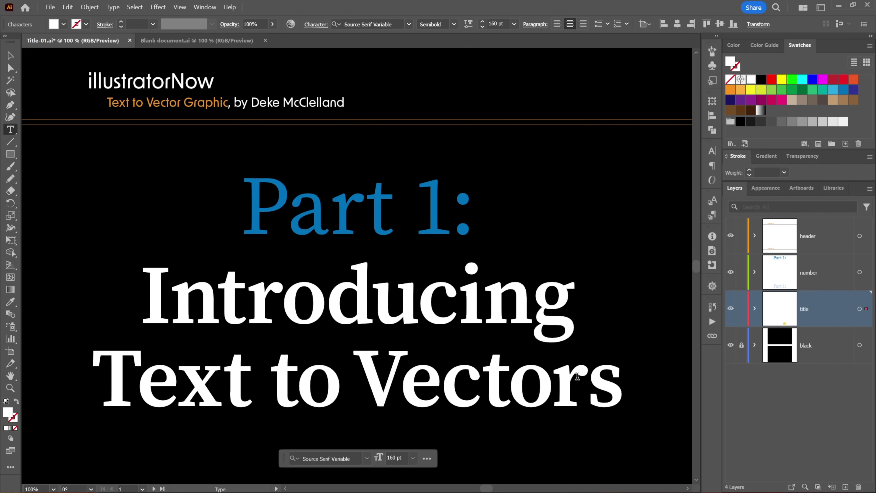
Step: Finish editing and deselect the title text, then display the Text to Vector Graphic (Beta) panel in Blank document.ai
key("Escape")
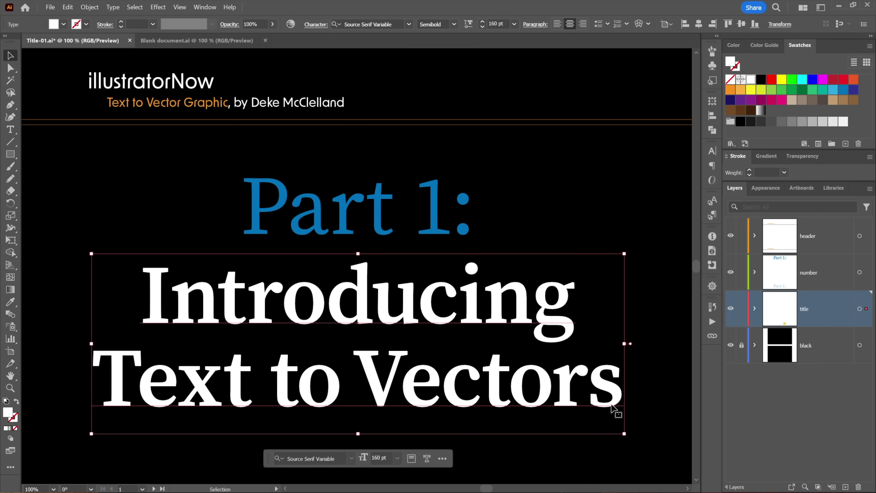
left_click(664, 396)
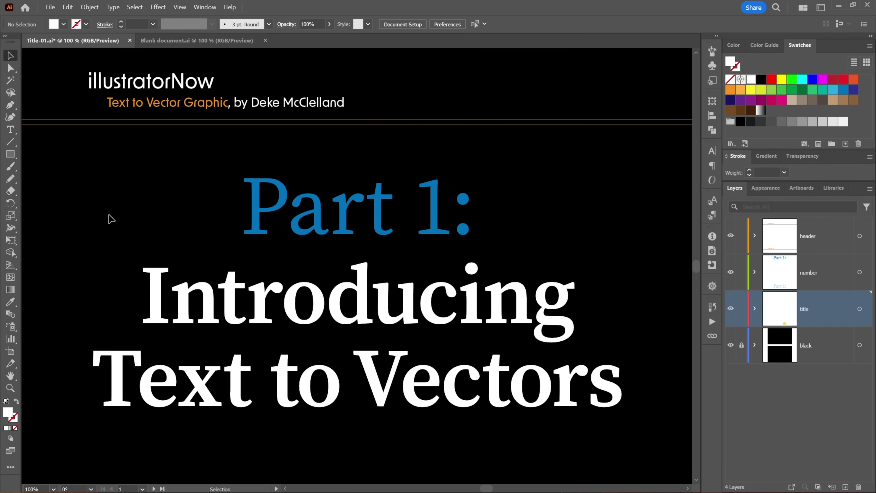
left_click(196, 40)
left_click(204, 7)
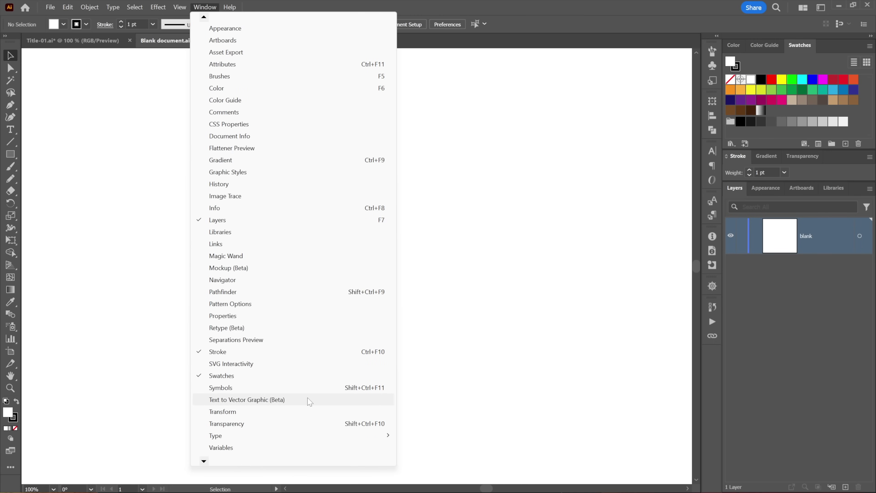
left_click(247, 399)
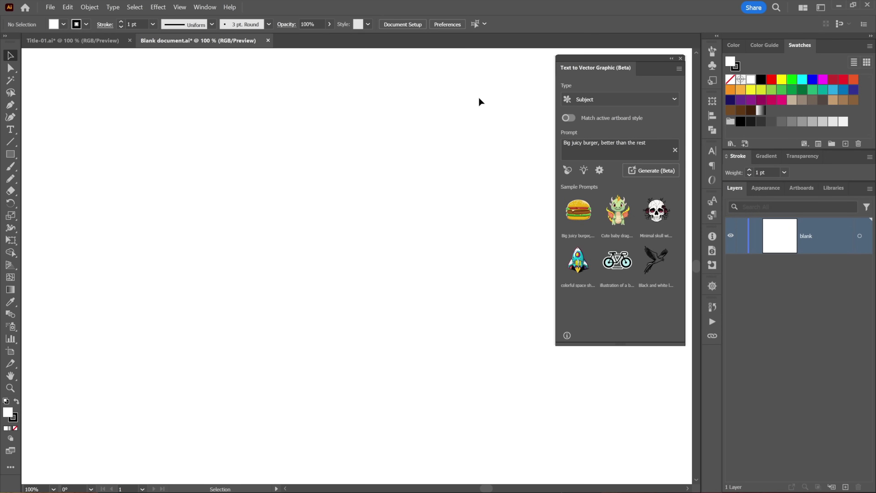
Step: Generate a Subject graphic from the sample prompt "Big juicy burger, branding" and enlarge it to about 1026 pt square
left_click(617, 99)
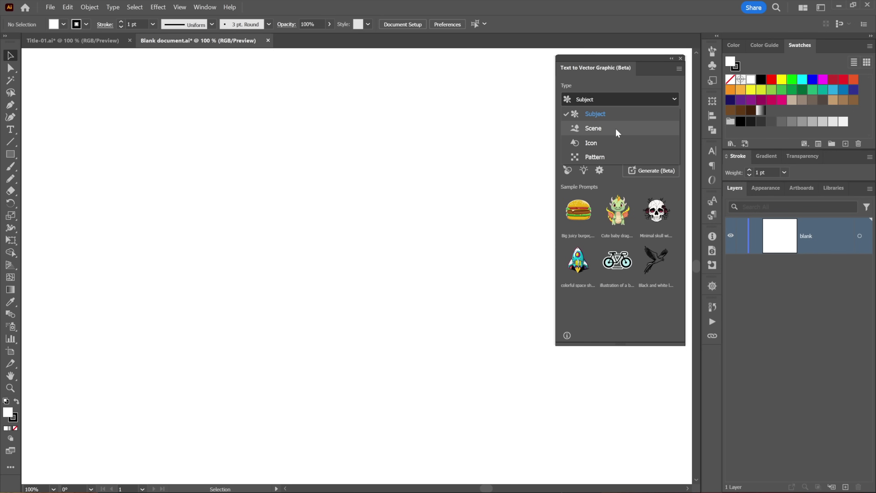
left_click(617, 115)
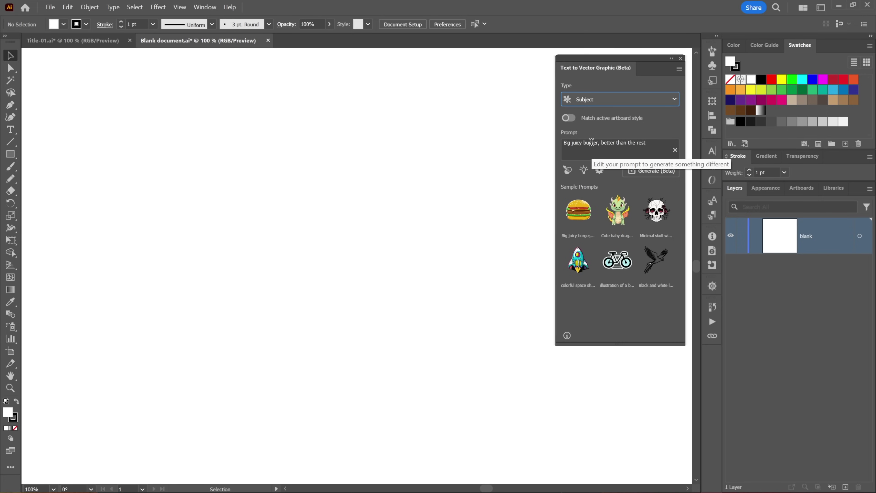
left_click(578, 209)
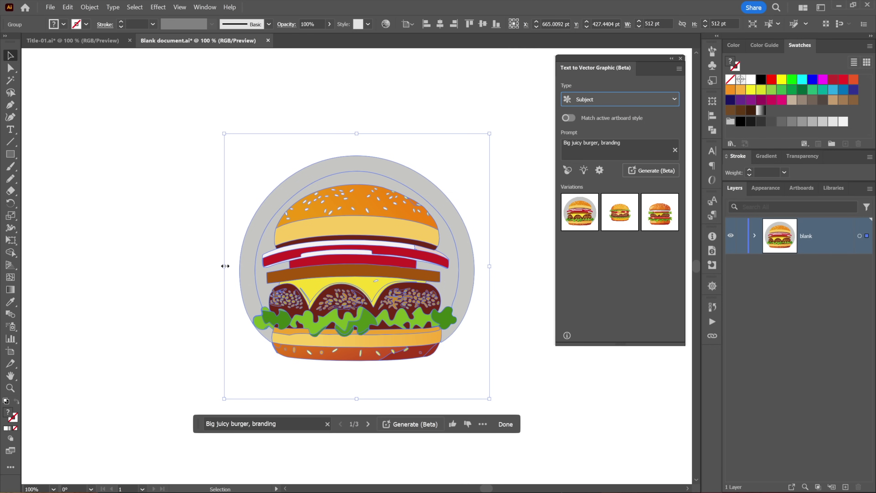
left_click_drag(225, 266, 92, 266)
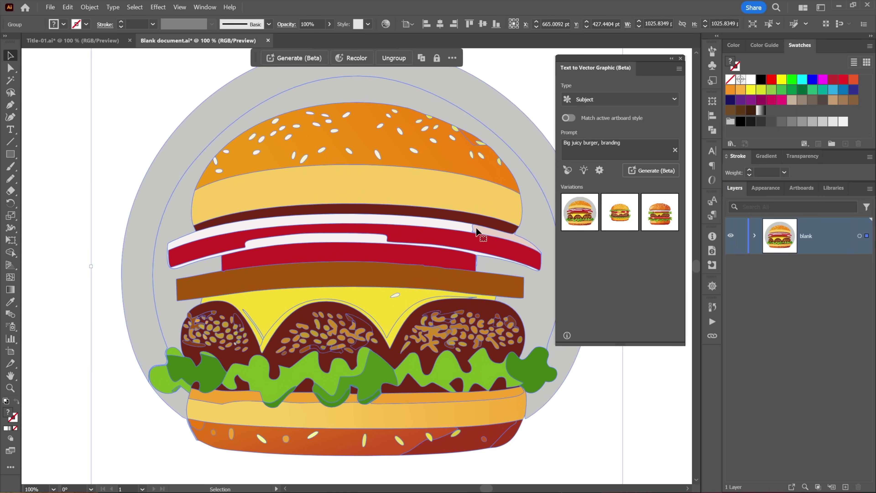
Step: Compare the burger variations, generate another set from the same prompt, and apply the third new variation
left_click(623, 219)
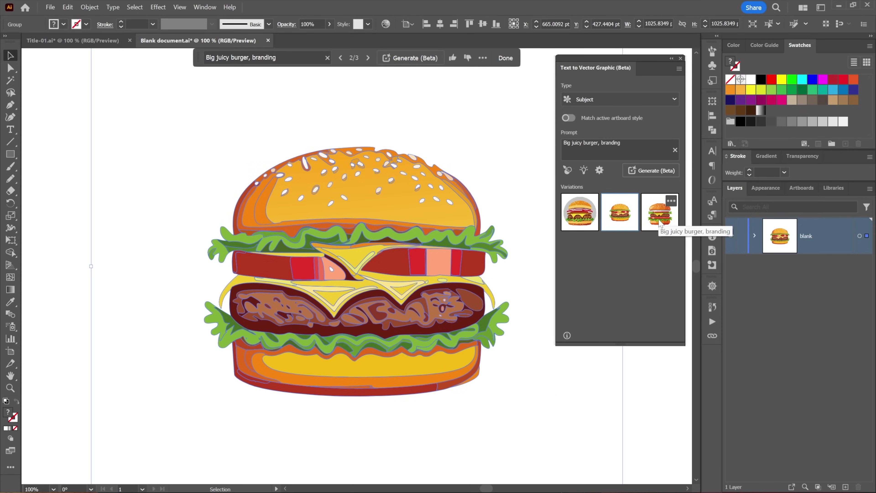
left_click(660, 223)
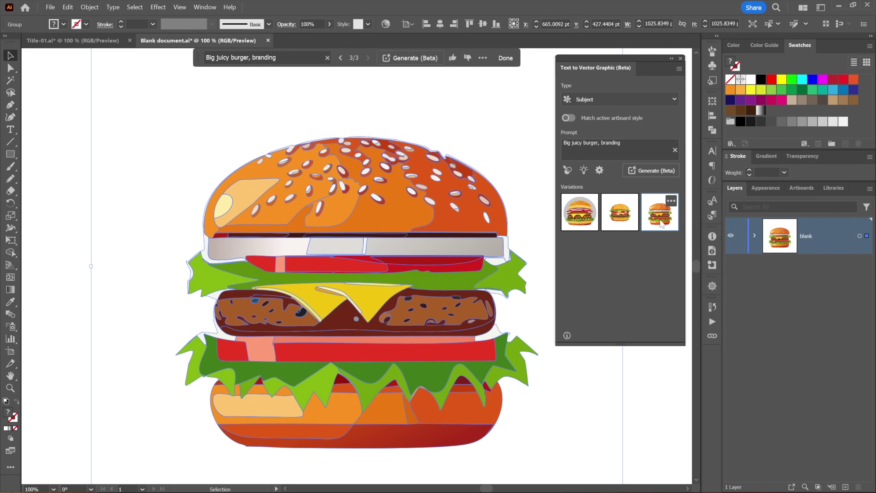
left_click(650, 172)
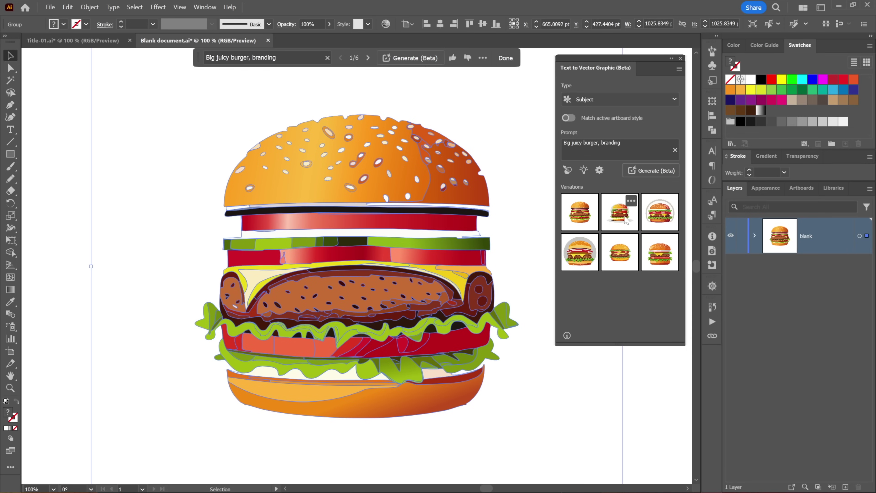
left_click(626, 221)
left_click(659, 223)
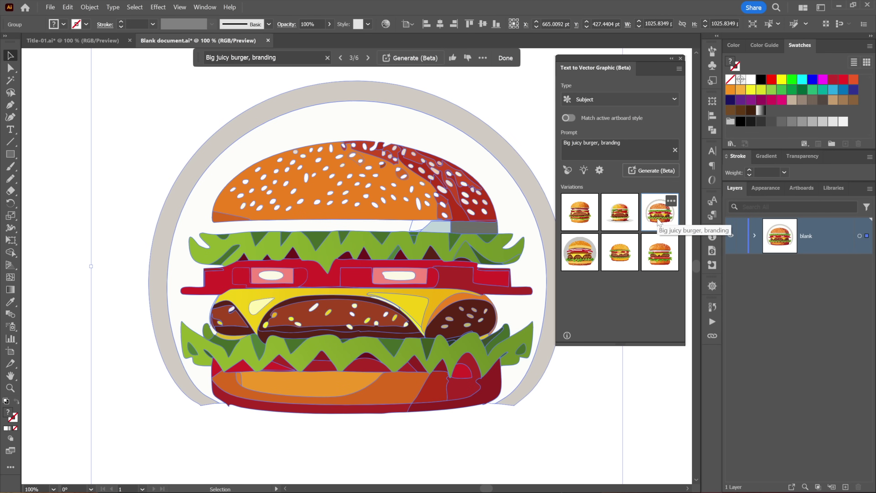
Step: Generate burgers from the revised prompt "Big juicy burger, better than the rest" and apply the third variation after previewing the second
double_click(604, 141)
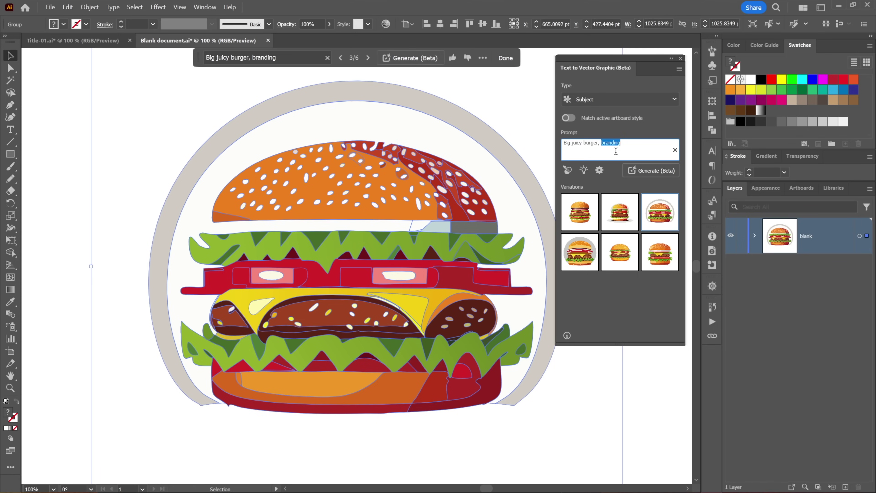
type("be")
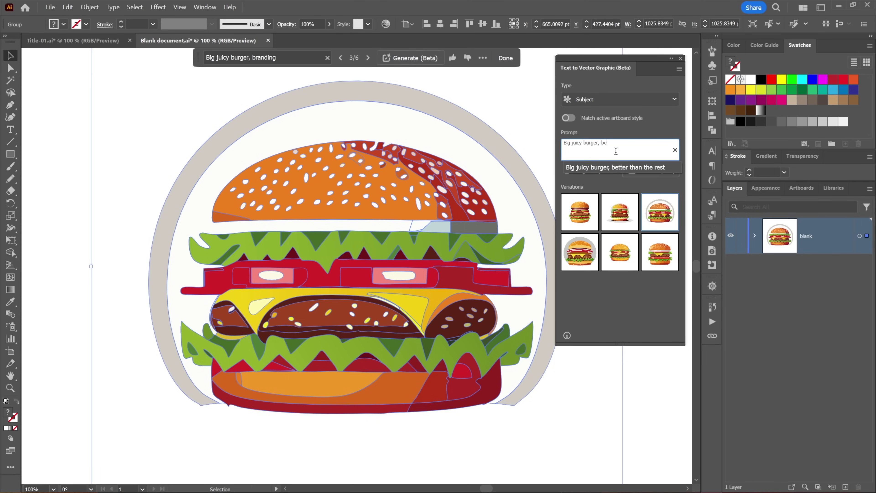
type("tter than the rest")
key("Return")
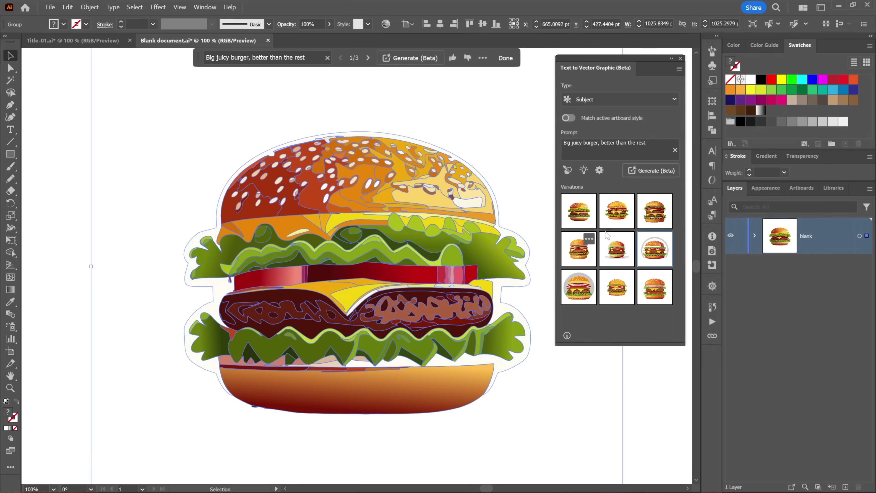
left_click(620, 209)
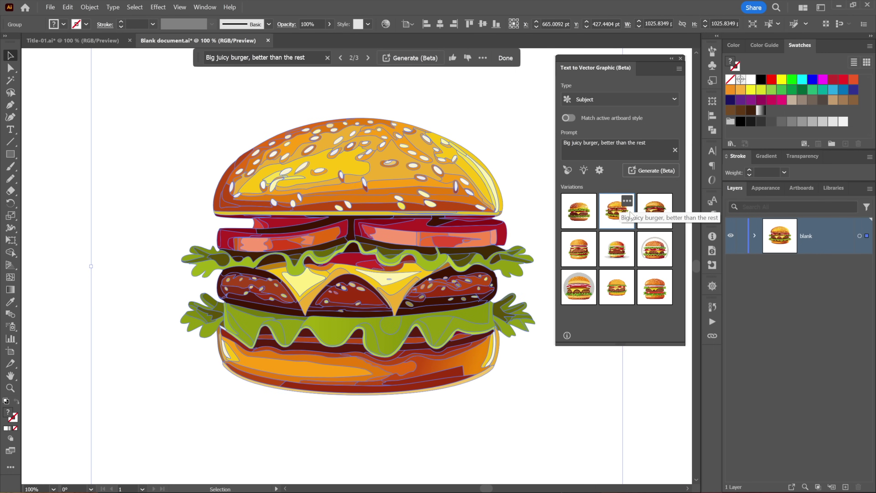
left_click(658, 216)
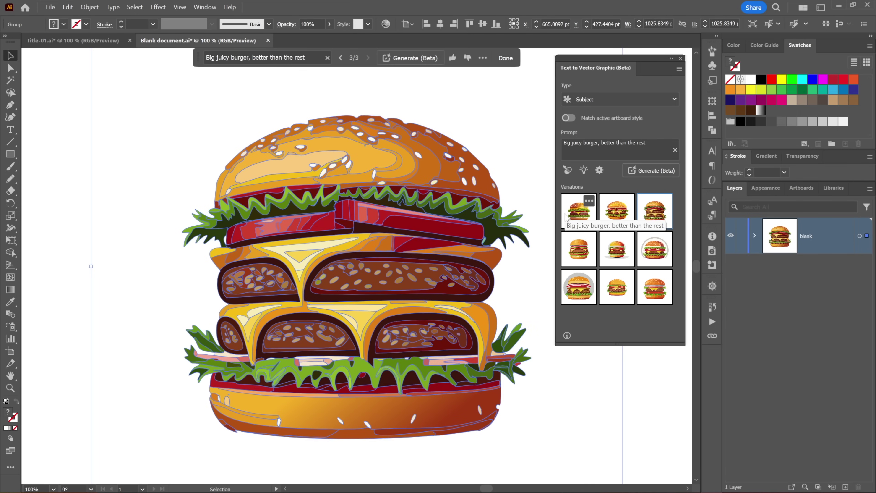
Step: Generate one more set with the unchanged "better than the rest" prompt and apply its third variation
left_click(651, 171)
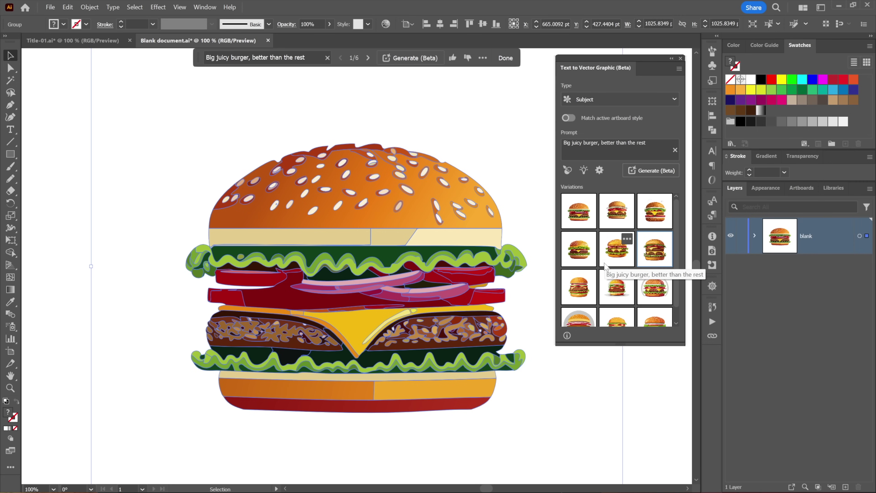
left_click(616, 221)
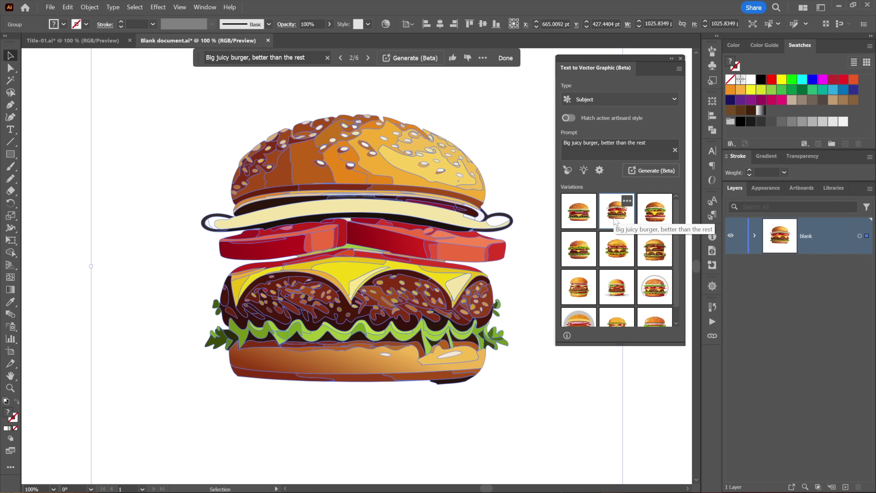
left_click(656, 221)
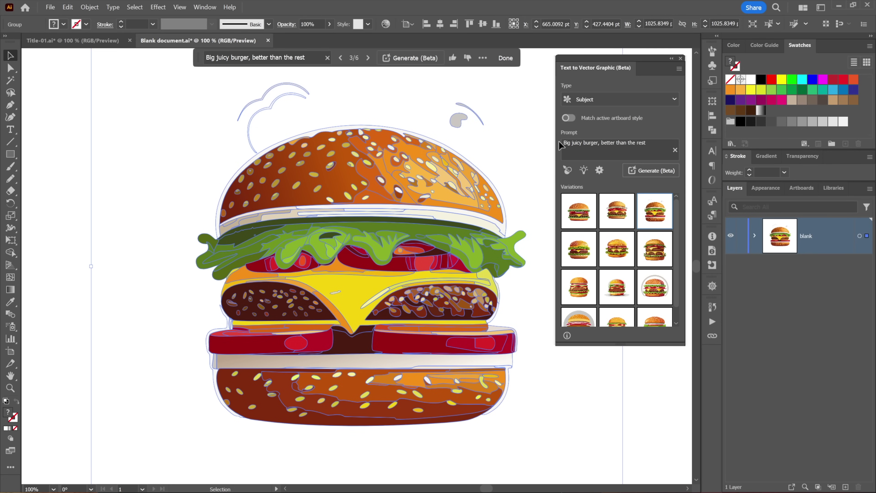
Step: Switch to Adobe Firefly's Text to image page in the browser and briefly leave full screen to view its web address
left_click(839, 7)
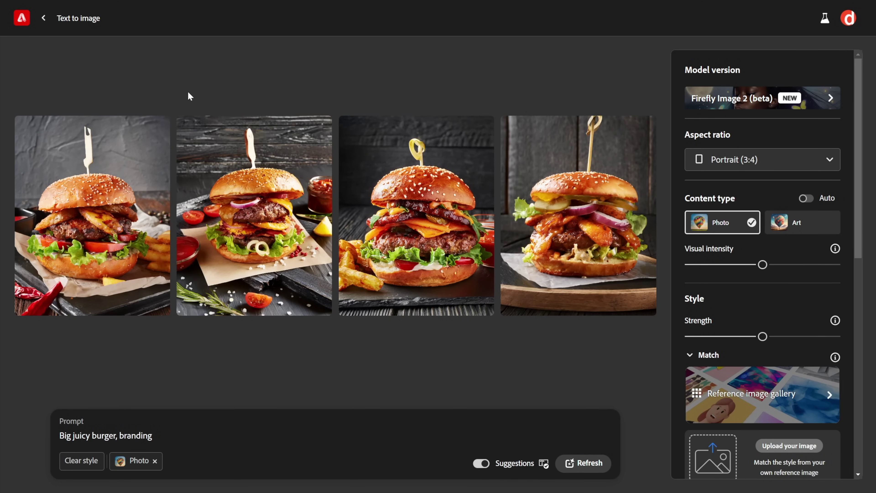
key("F11")
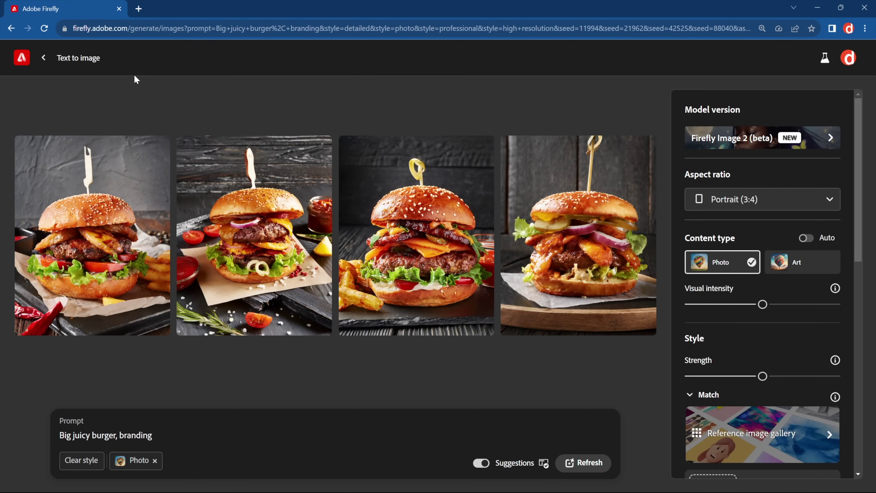
key("F11")
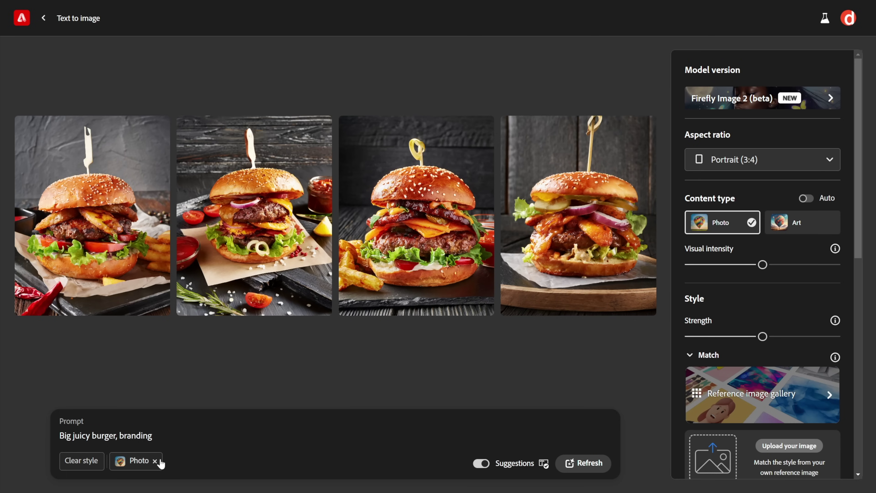
Step: Clear the Photo style, apply the Art content type with the Vector look theme effect, and generate the burger images
left_click(88, 463)
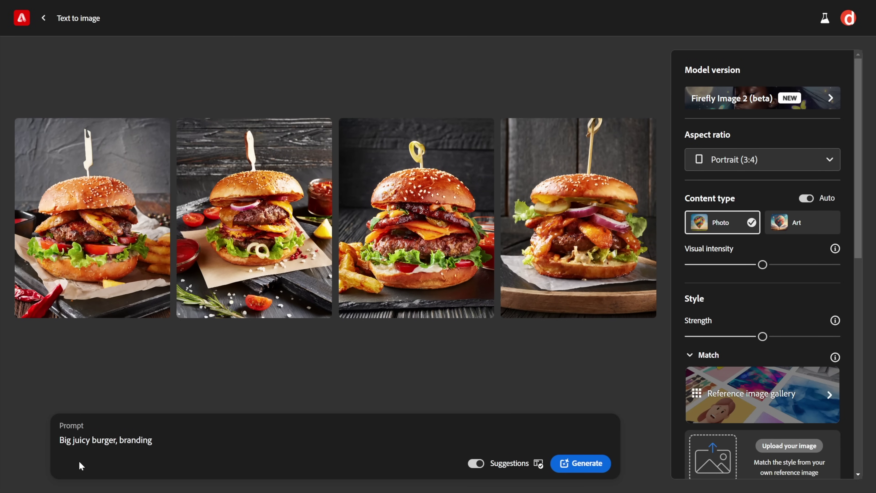
left_click(815, 235)
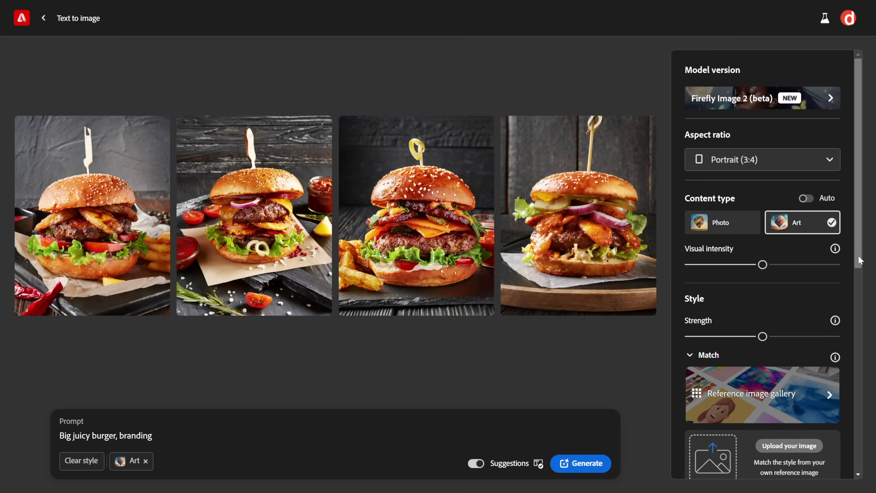
left_click_drag(859, 256, 873, 439)
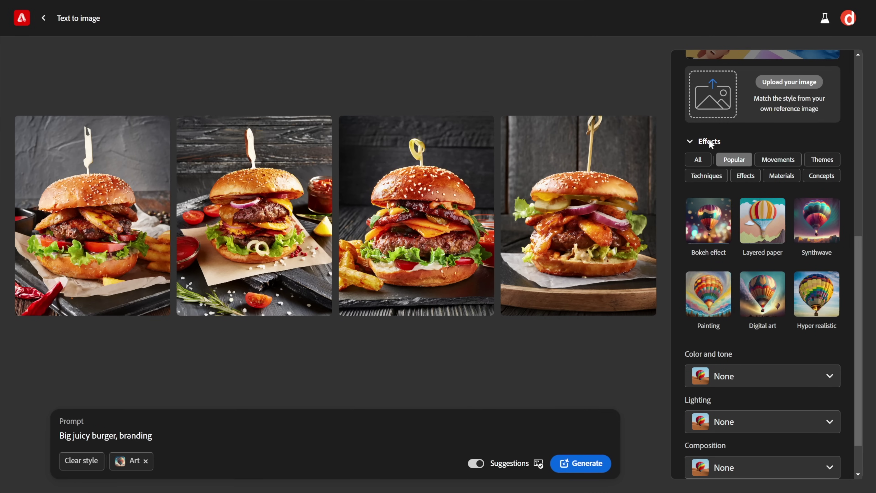
left_click(820, 163)
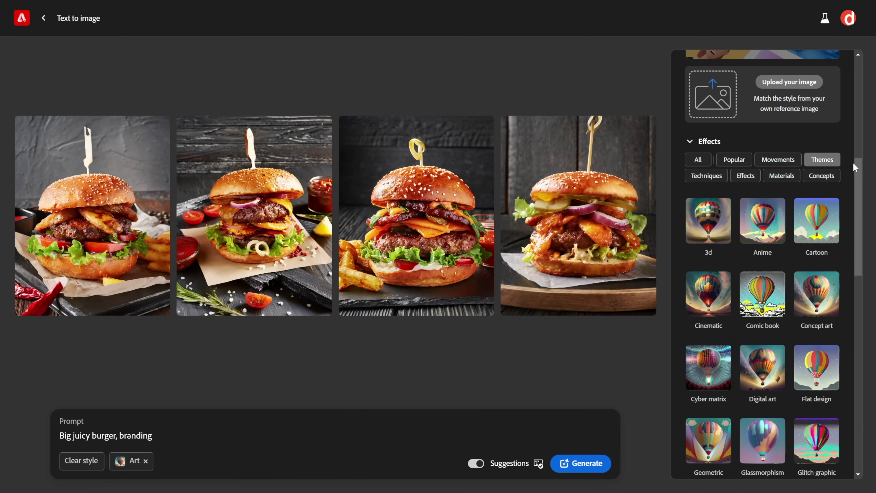
left_click_drag(857, 180, 857, 334)
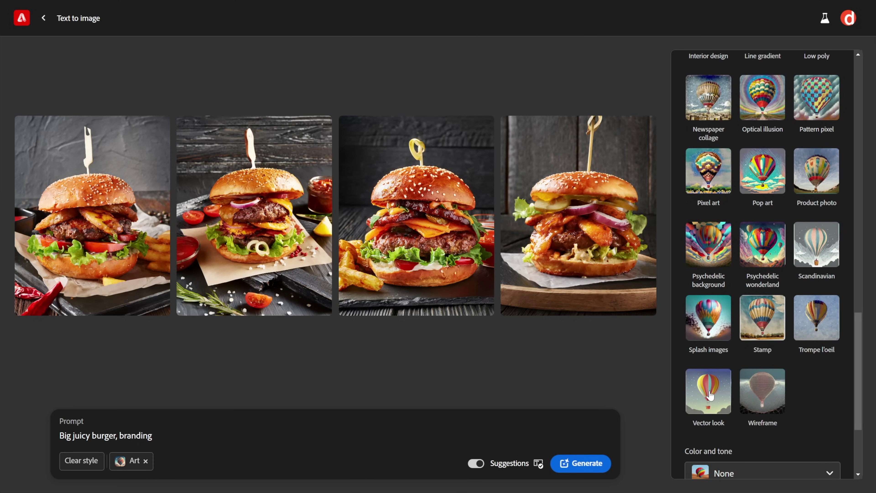
left_click(710, 396)
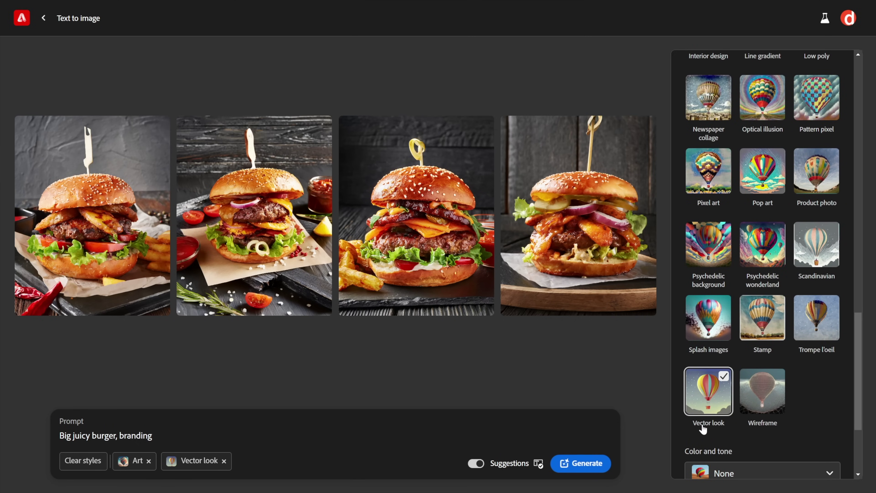
left_click(590, 464)
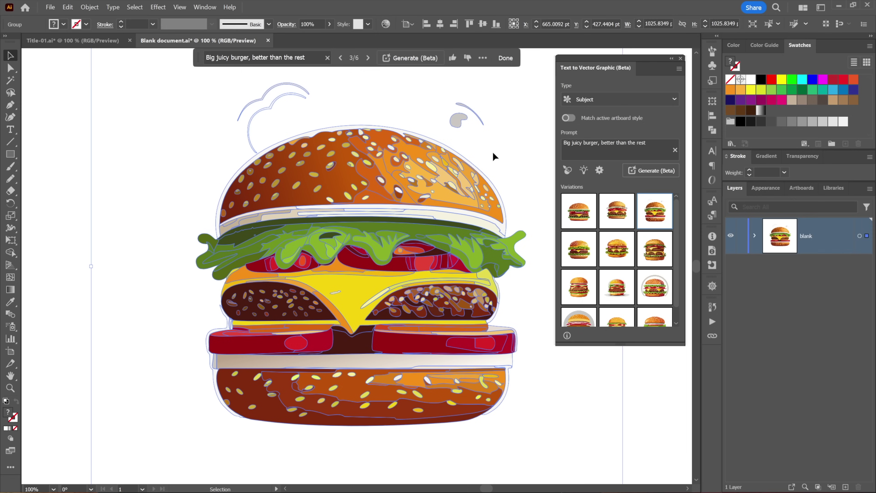
Step: Back in Illustrator, regenerate the burger with the Detail setting at its maximum and apply the third new variation
left_click(601, 172)
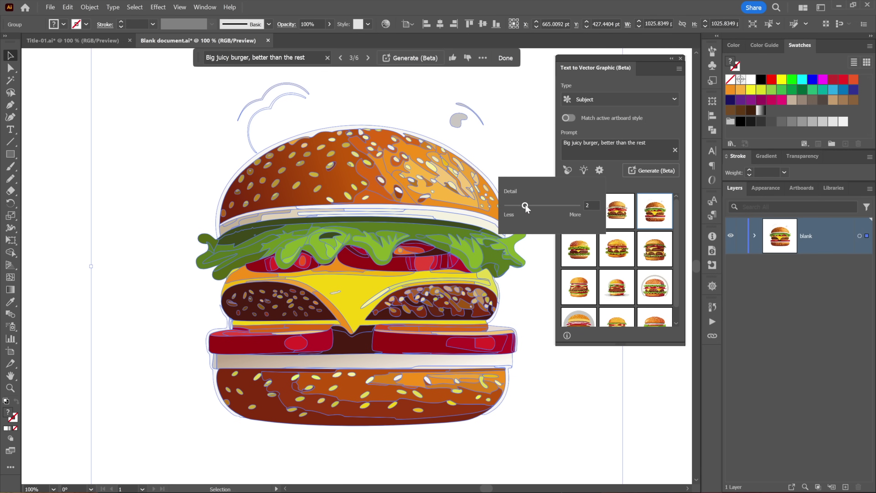
left_click_drag(525, 205, 582, 207)
left_click(639, 183)
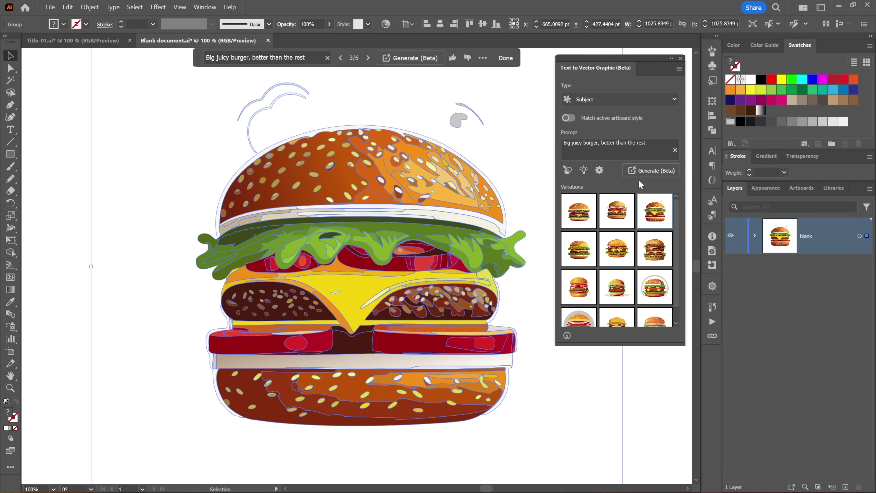
left_click(645, 171)
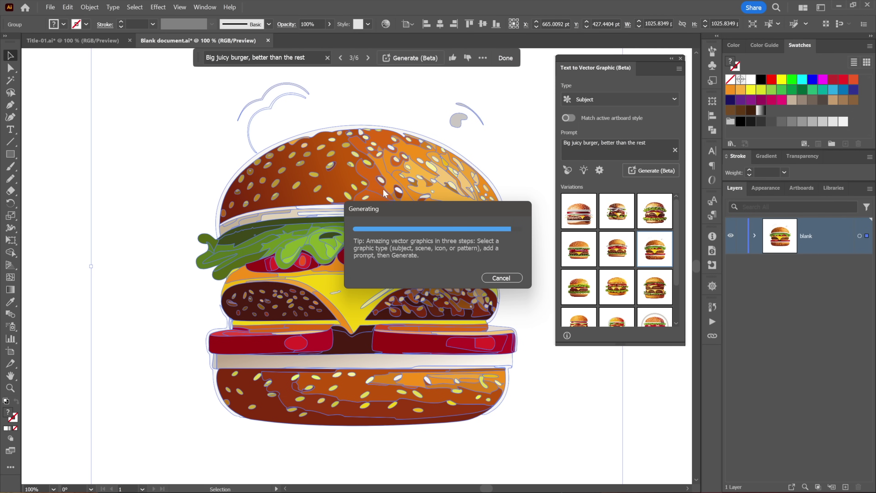
left_click(620, 216)
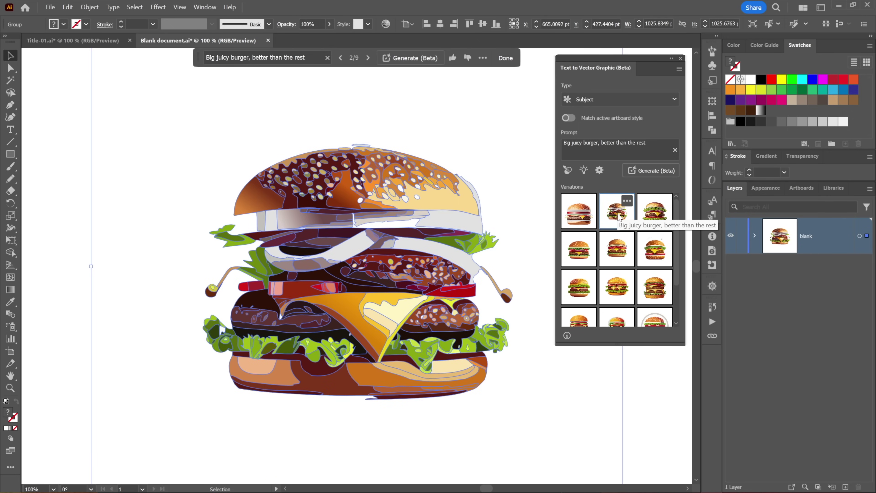
left_click(650, 219)
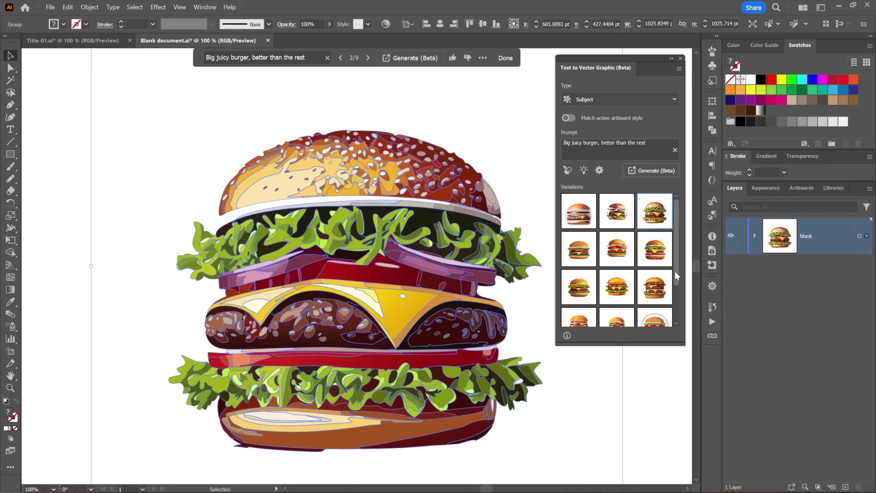
Step: Step back through the earlier burger results to compare their anchor points, and reapply the third, maximum-detail variation
left_click_drag(677, 275, 678, 253)
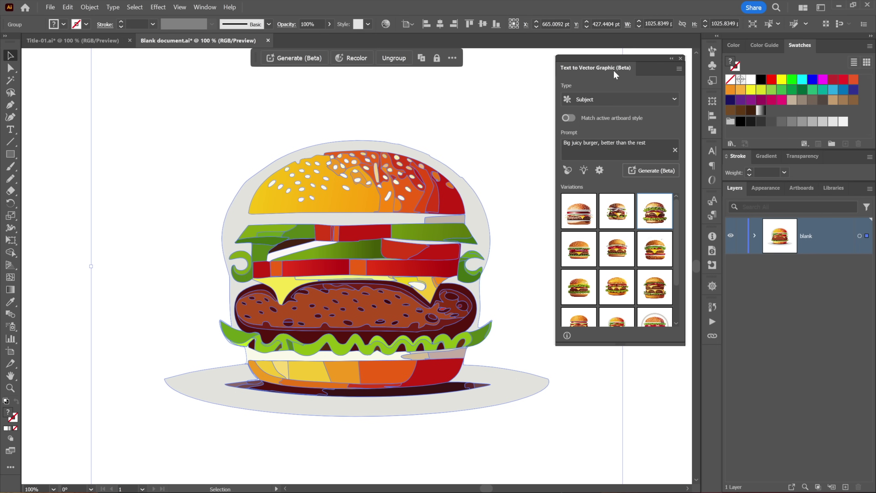
mouse_move(625, 215)
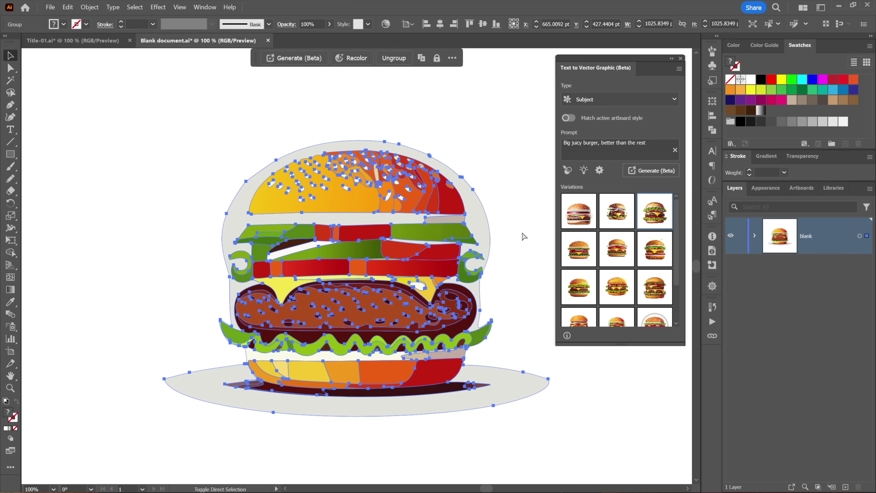
key("ctrl+z")
key("ctrl+z")
key("ctrl+z")
key("ctrl+z")
key("ctrl+z")
key("ctrl+z")
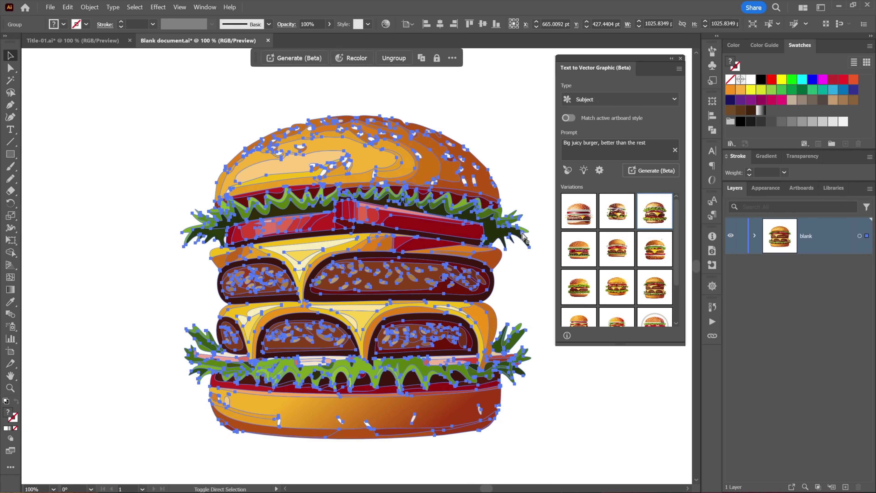
key("ctrl+z")
key("ctrl+z")
key("ctrl+z")
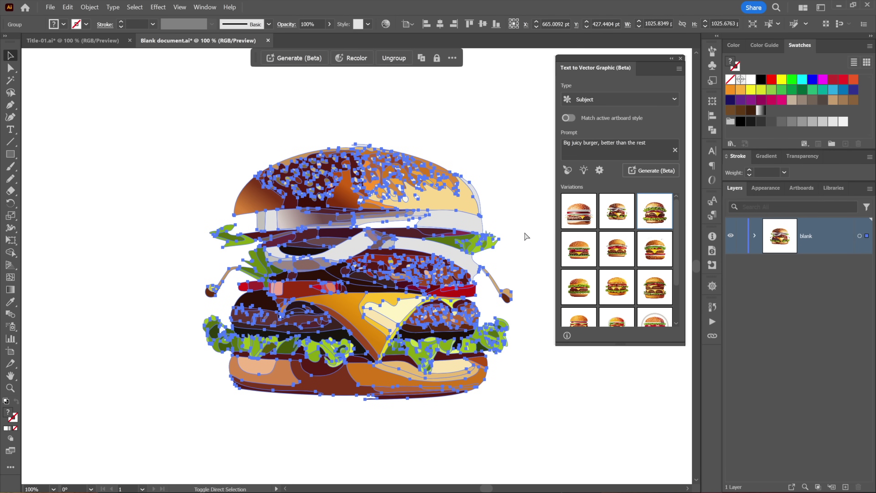
left_click(654, 225)
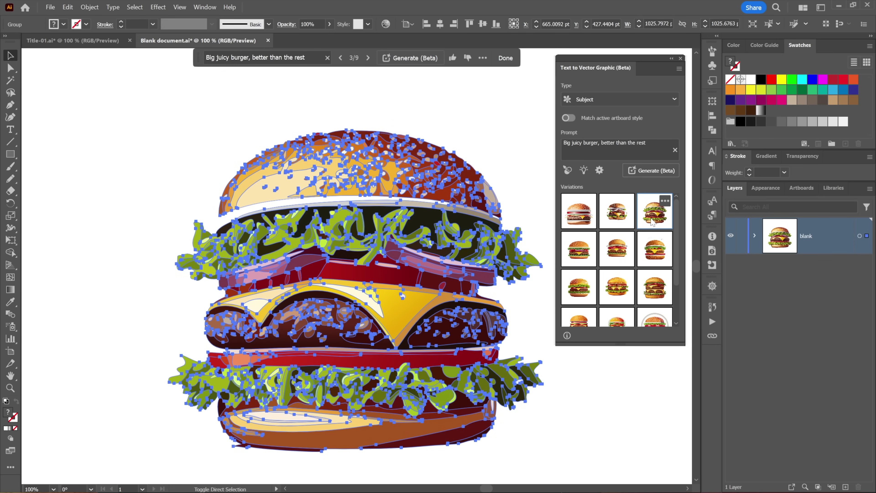
Step: Review the options offered for the first burger variation, including rating, reporting and deleting it
mouse_move(589, 204)
left_click(589, 201)
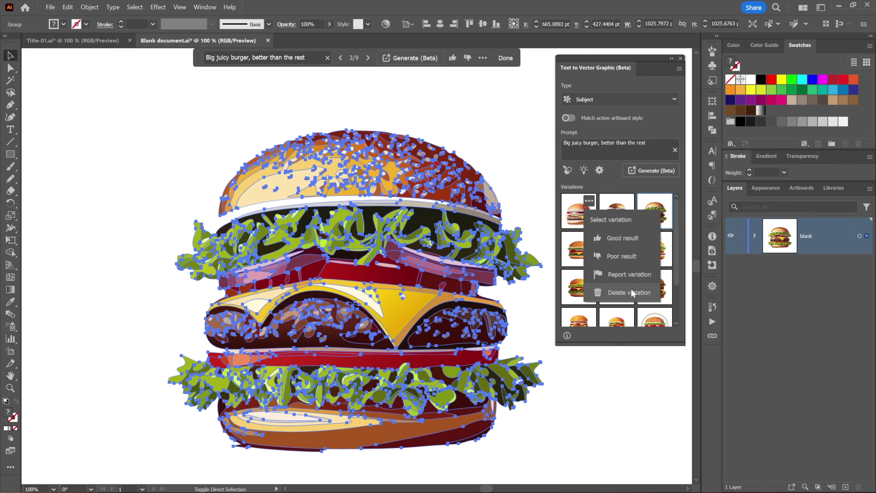
left_click(631, 291)
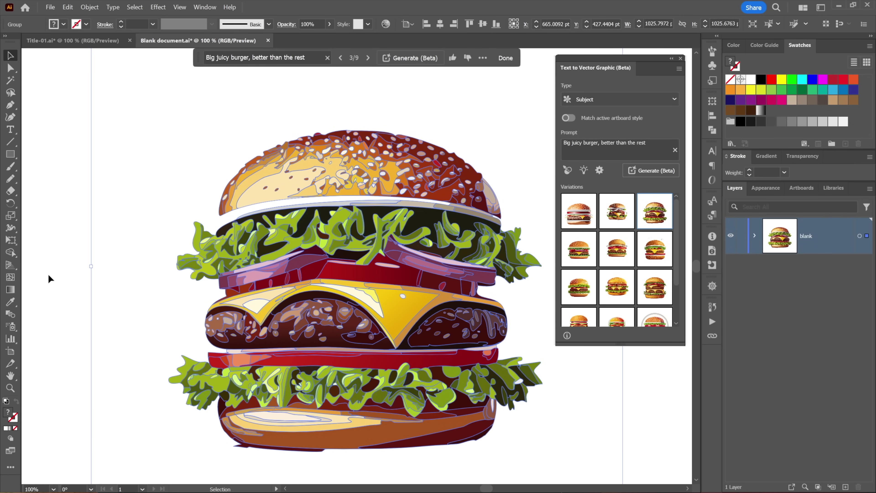
Step: In Photoshop, black out the words "and poor" in the tweet image with the foreground color, deselect, and switch to the other open document
key("alt+Tab")
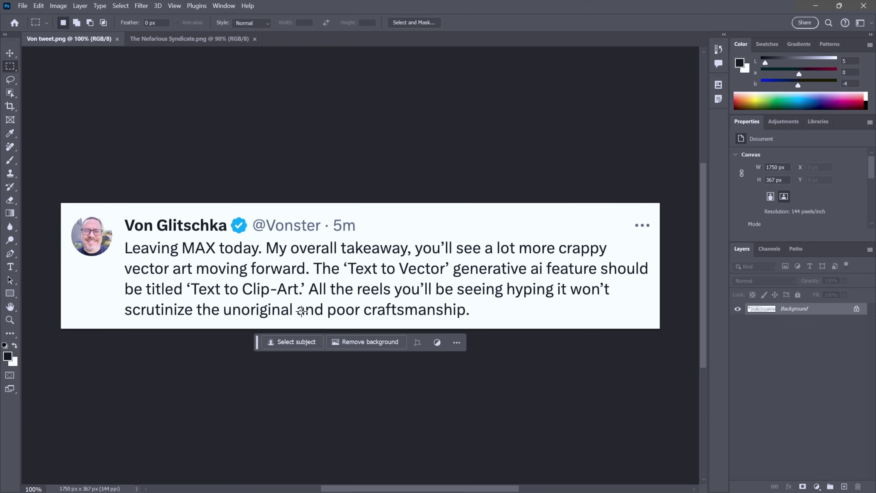
left_click_drag(296, 299, 360, 320)
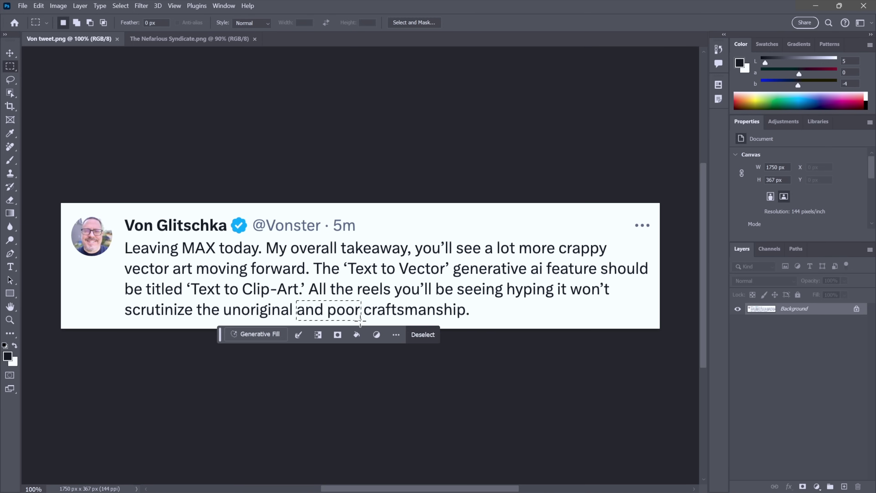
key("alt+BackSpace")
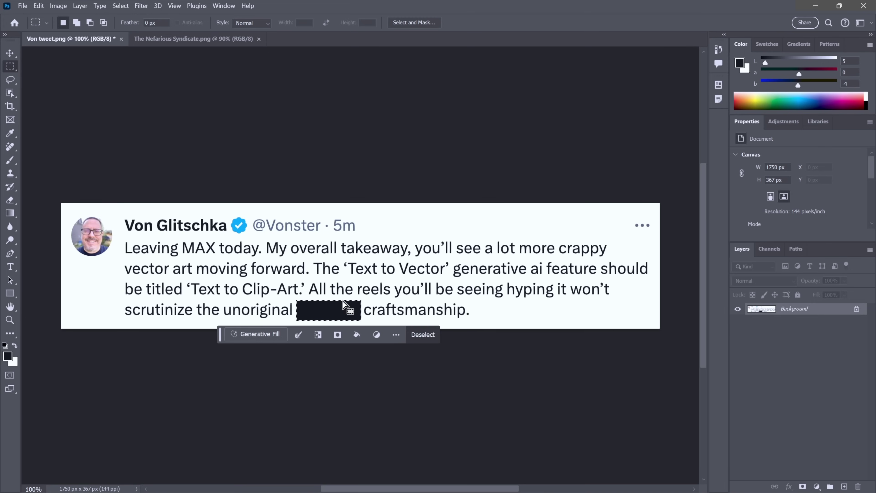
key("ctrl+d")
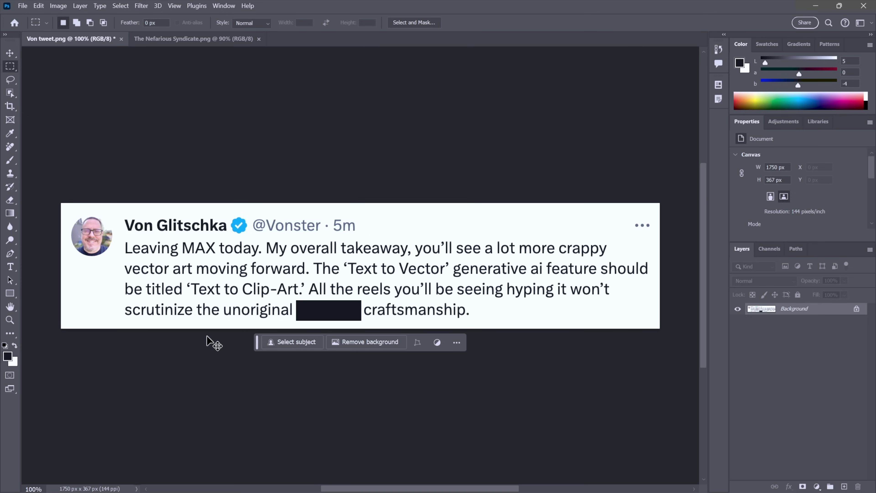
key("ctrl+Tab")
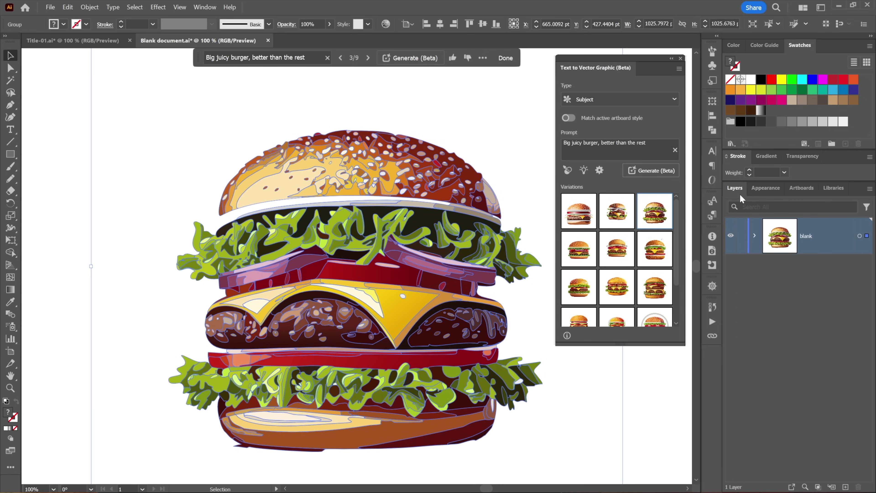
Step: Back in Illustrator, expand the blank layer and its group, inspect the nested burger parts, and show the hidden background group
left_click(755, 235)
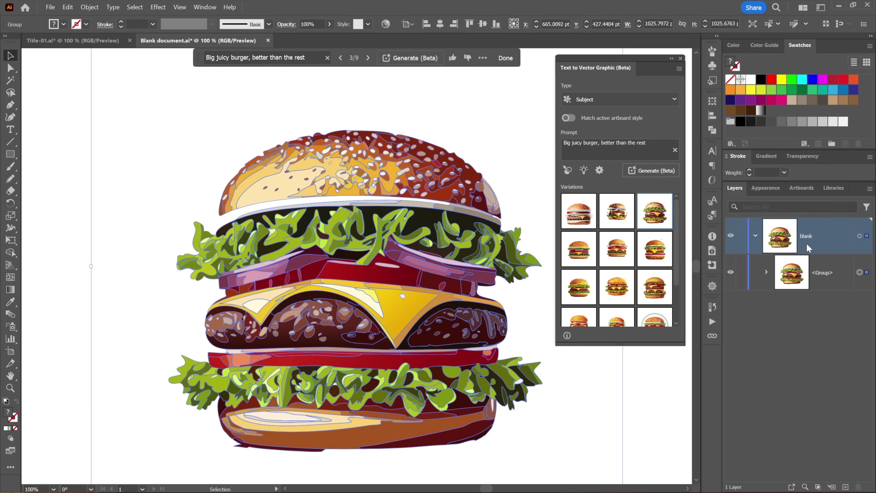
left_click(765, 272)
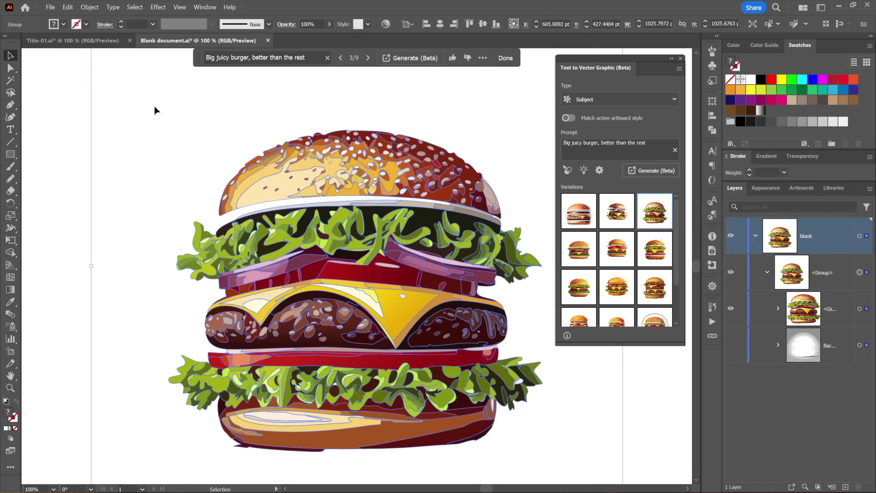
left_click(88, 9)
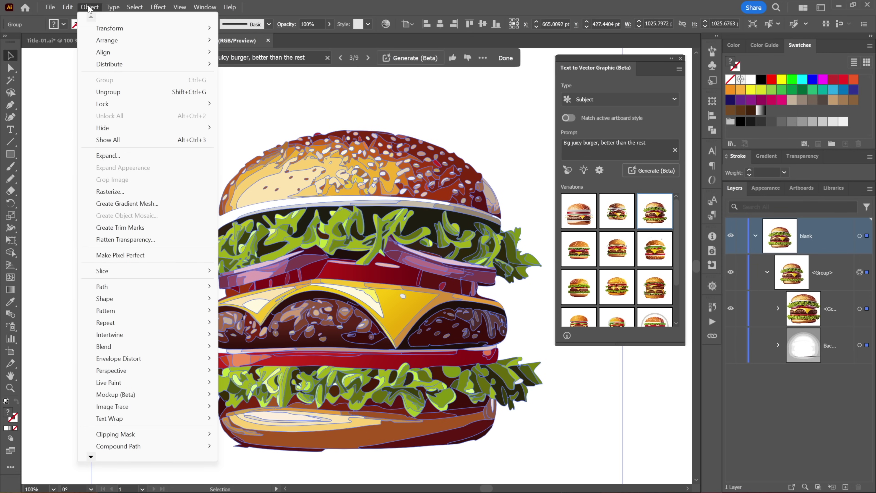
left_click(141, 93)
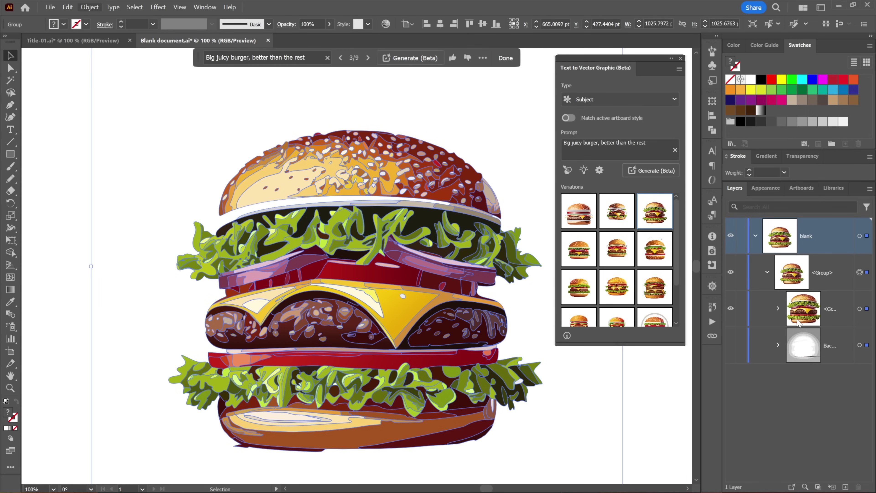
left_click(778, 308)
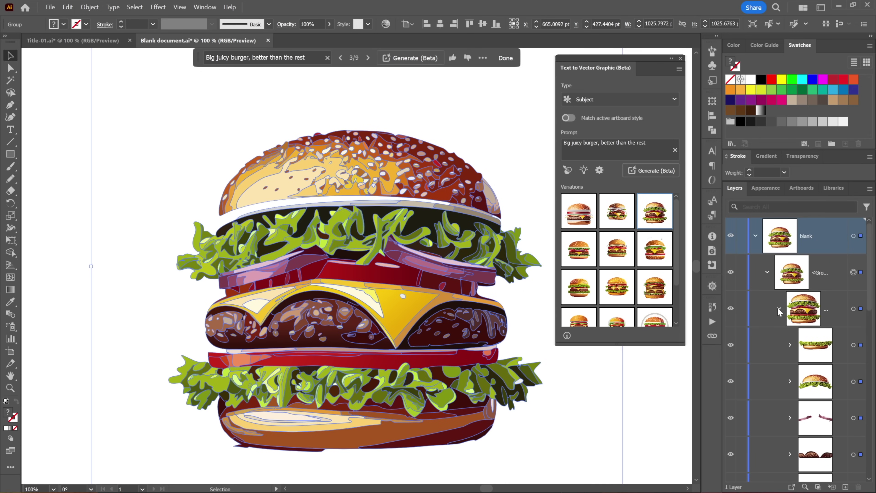
left_click(777, 307)
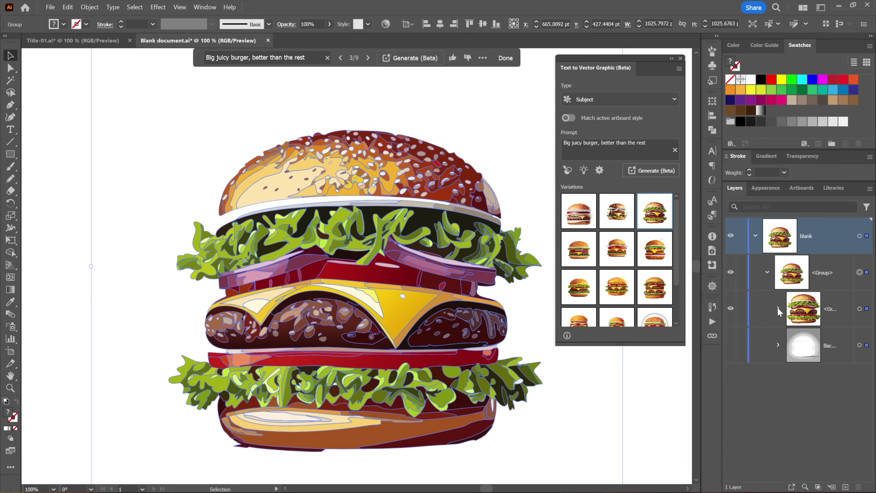
left_click(731, 346)
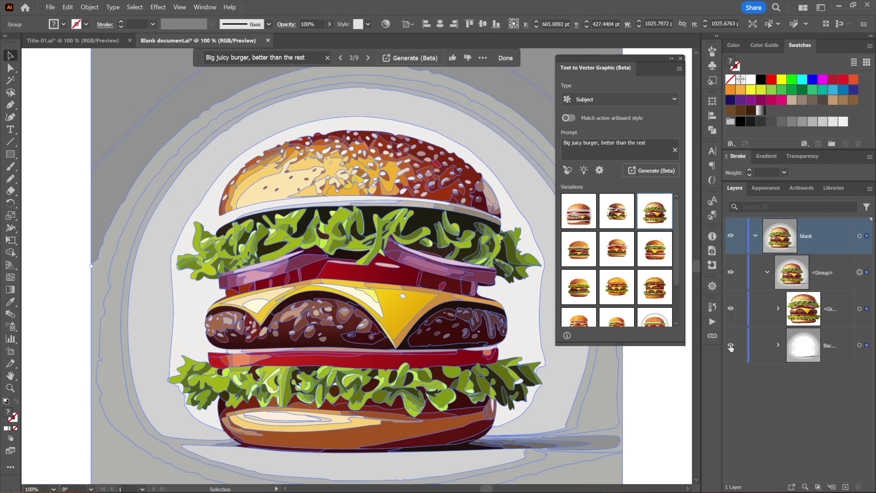
Step: Apply the second burger variation, expand its group, and show its hidden background group
left_click(612, 215)
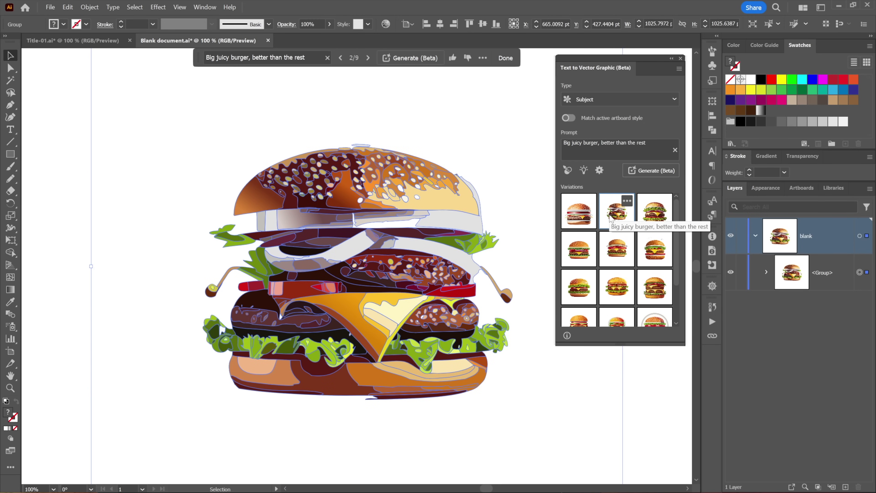
left_click(766, 272)
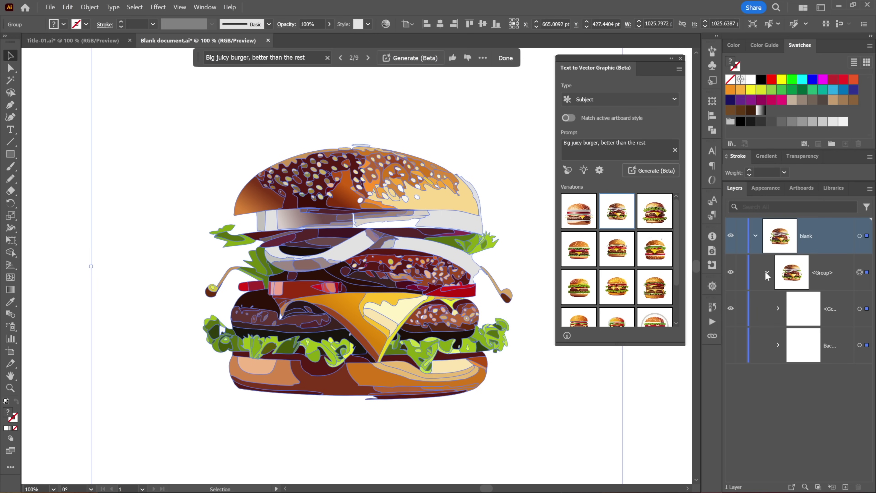
left_click(730, 346)
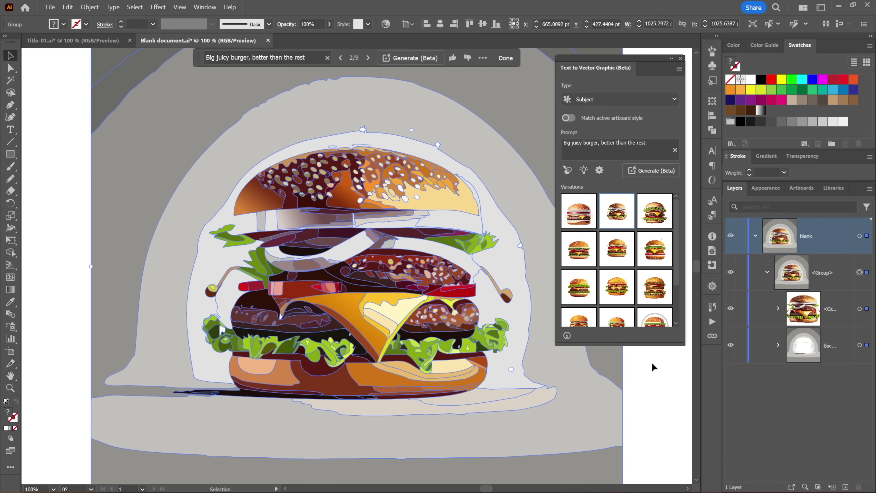
mouse_move(668, 224)
mouse_move(677, 218)
left_mouse_down()
mouse_move(679, 263)
mouse_move(678, 213)
left_mouse_up()
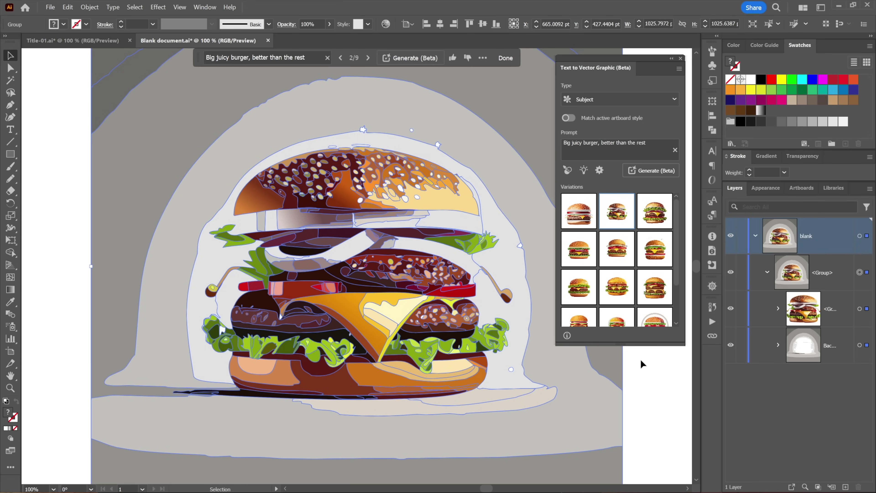
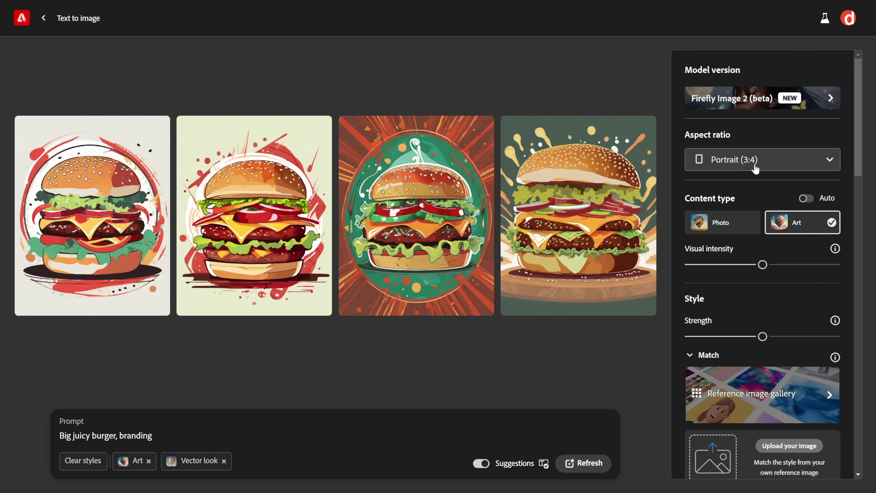
Step: On Firefly's Text to image page, review the available Aspect ratio options for the burger images
left_click(777, 163)
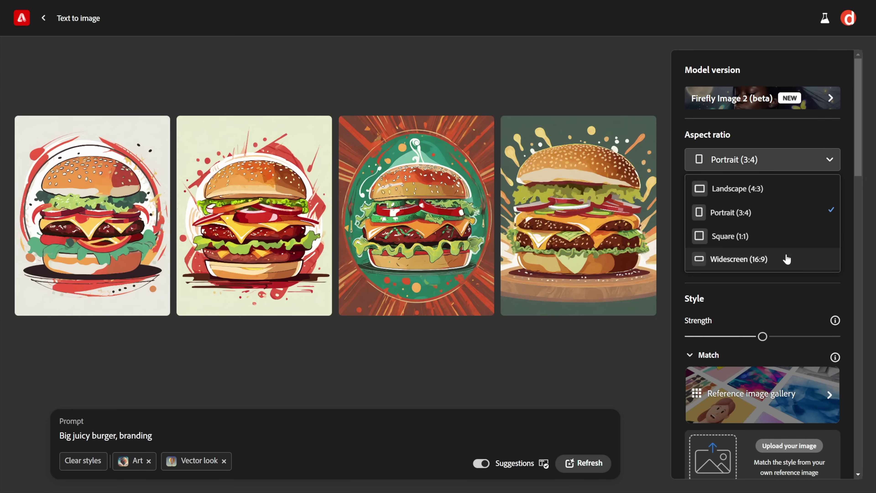
left_click(633, 339)
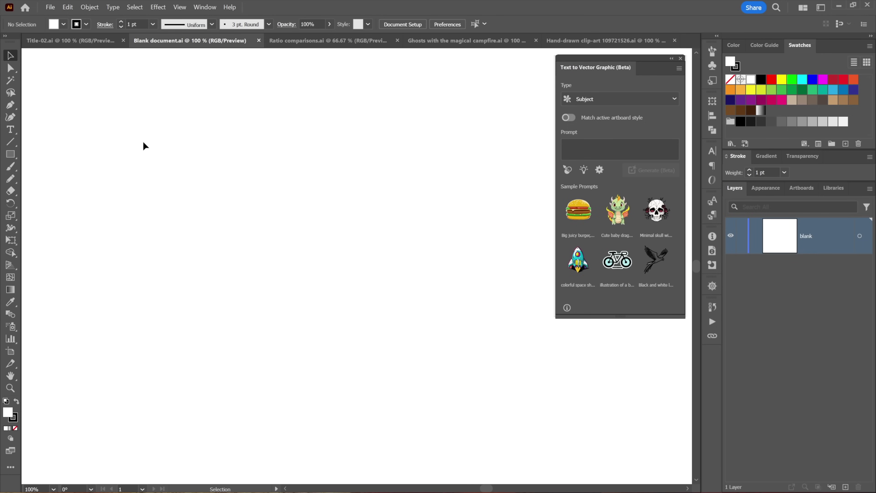
Step: In Illustrator's blank document, set the graphic type to Scene and generate from the sample prompt "Vintage car on a highway, desert sunset, retro poster design"
left_click(604, 100)
left_click(611, 127)
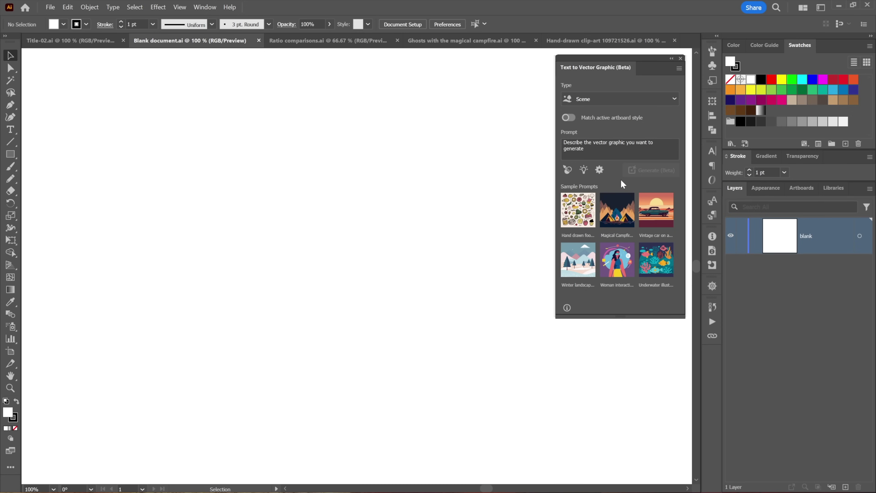
left_click(653, 217)
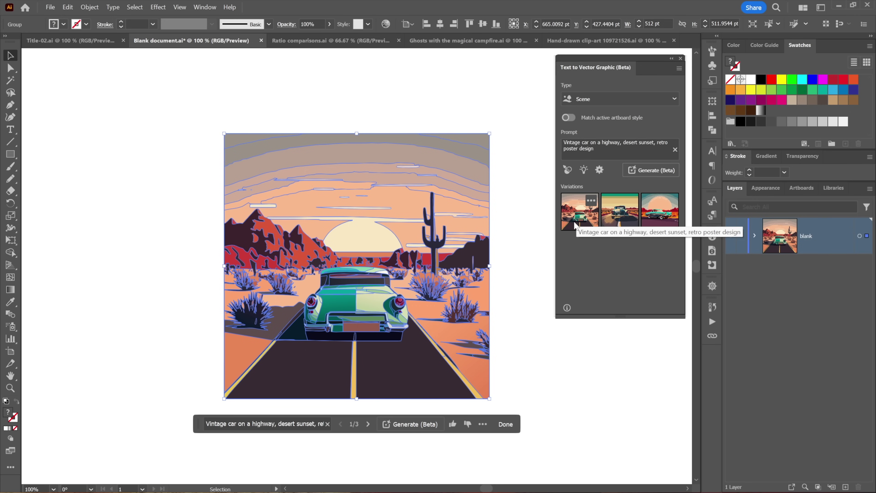
Step: Enlarge the vintage car scene proportionally from its center to about 990 pt wide and inspect its anchor points
left_click(224, 266)
left_click_drag(224, 266, 101, 244)
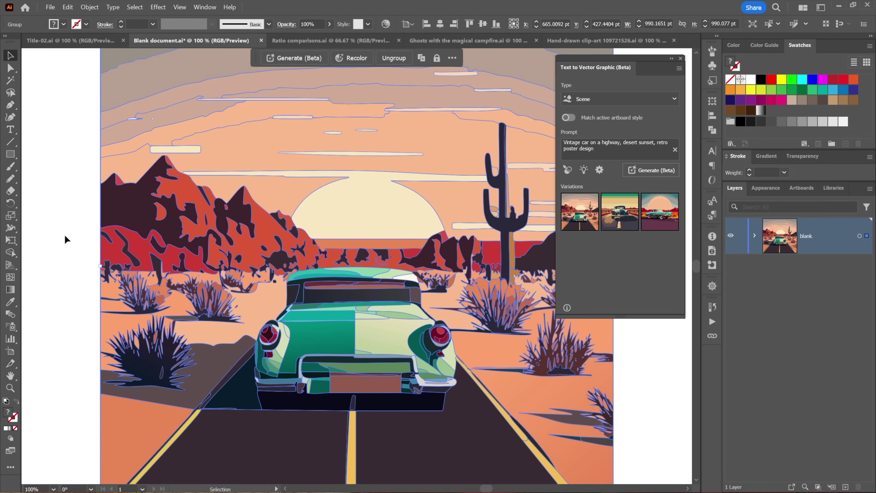
key("a")
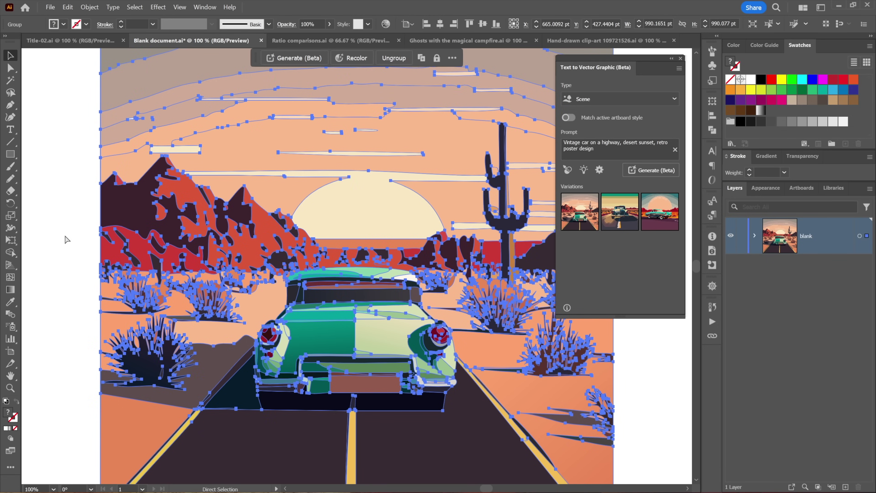
key("v")
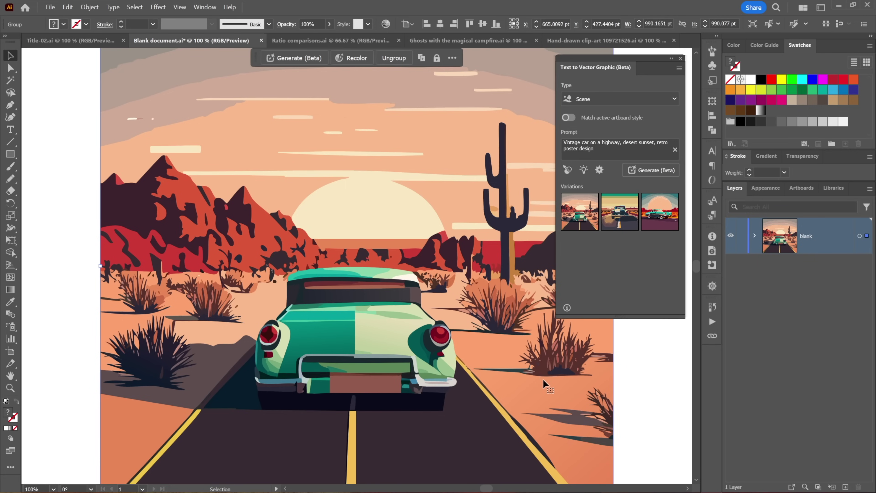
Step: Review the other two vintage car variations, generate another set from the unchanged prompt, and apply its second variation
left_click(621, 214)
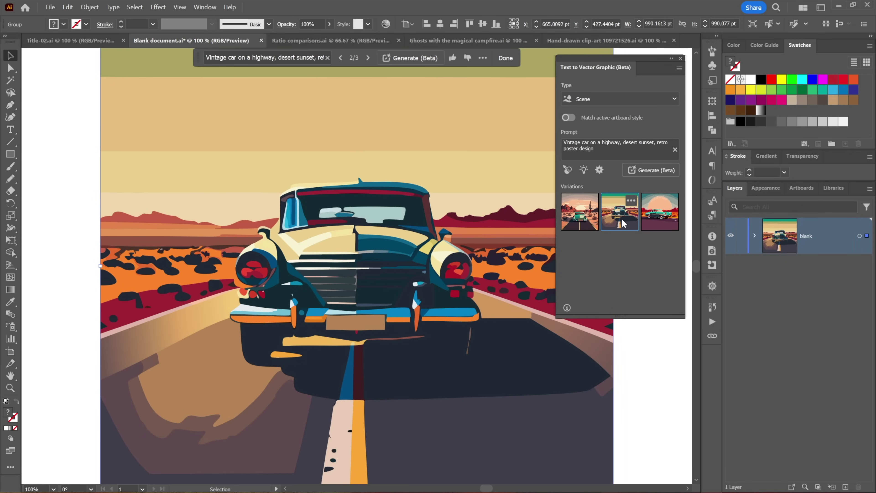
left_click(651, 217)
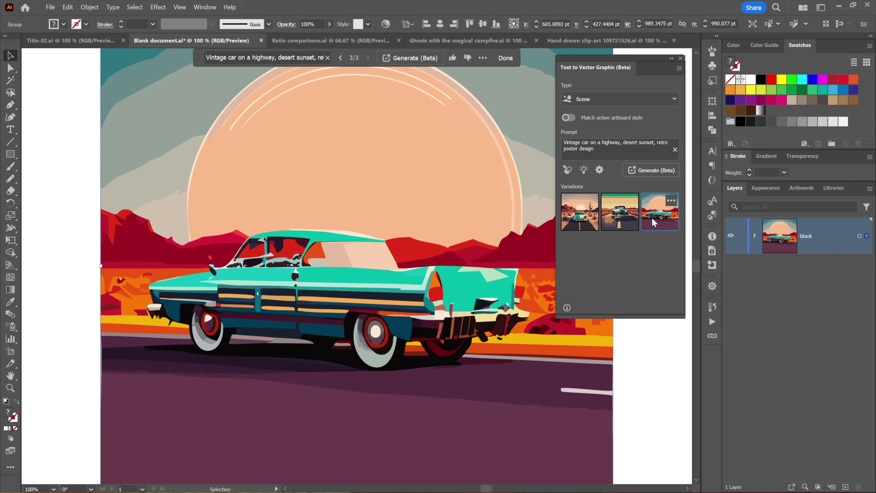
left_click(644, 171)
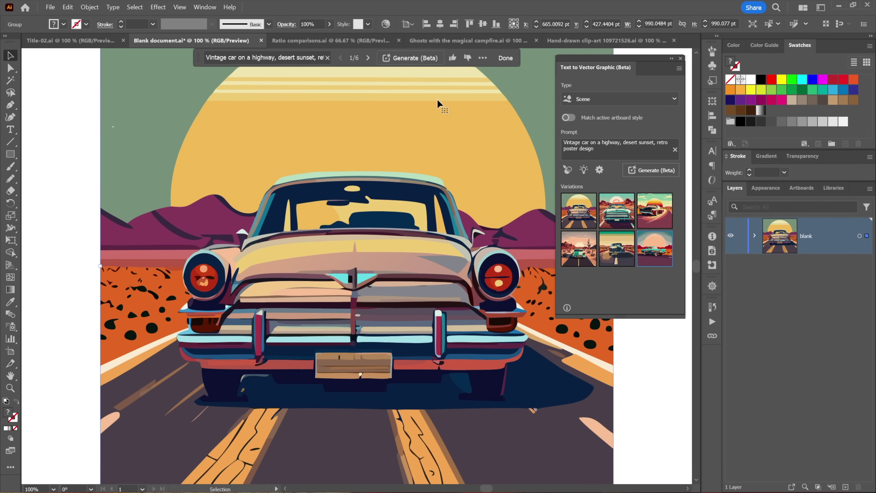
left_click(611, 209)
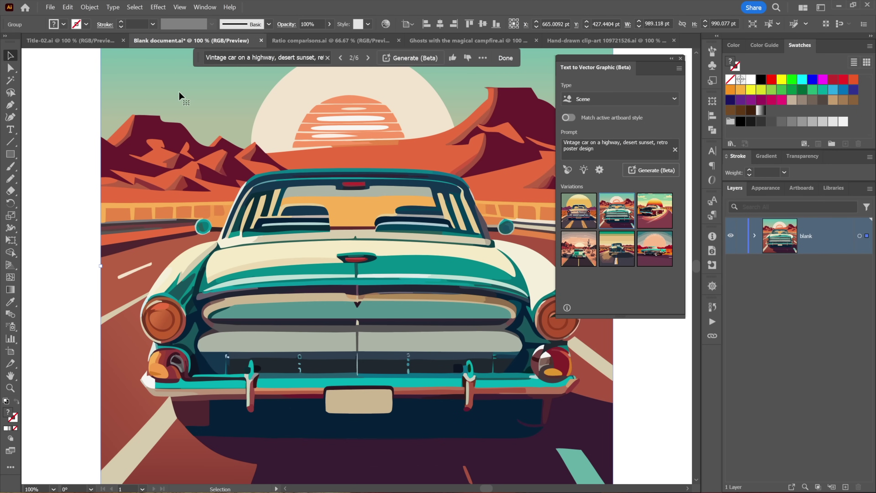
Step: Review the third and first vintage car variations on the artboard, and delete the car scene
left_click(646, 222)
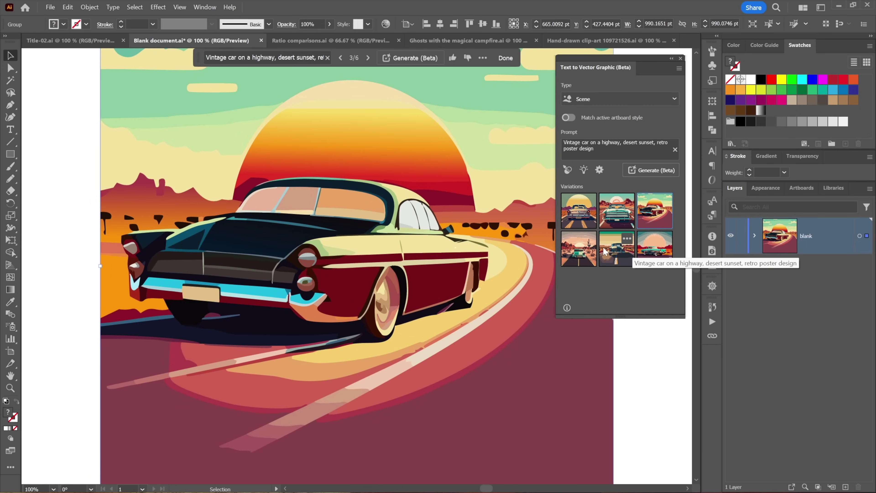
left_click(574, 219)
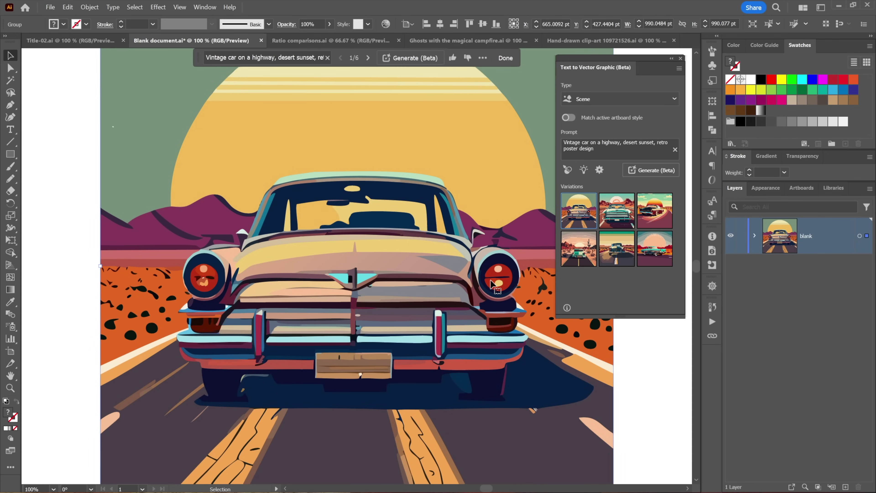
key("Delete")
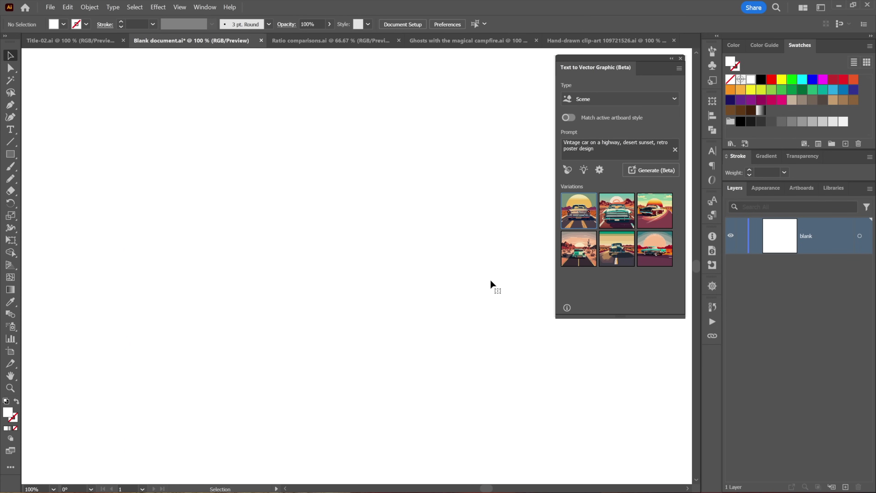
Step: Turn on Smart Guides and draw a rectangle of 1378 by 892 pt covering the artboard out to its bleed corners
key("ctrl+minus")
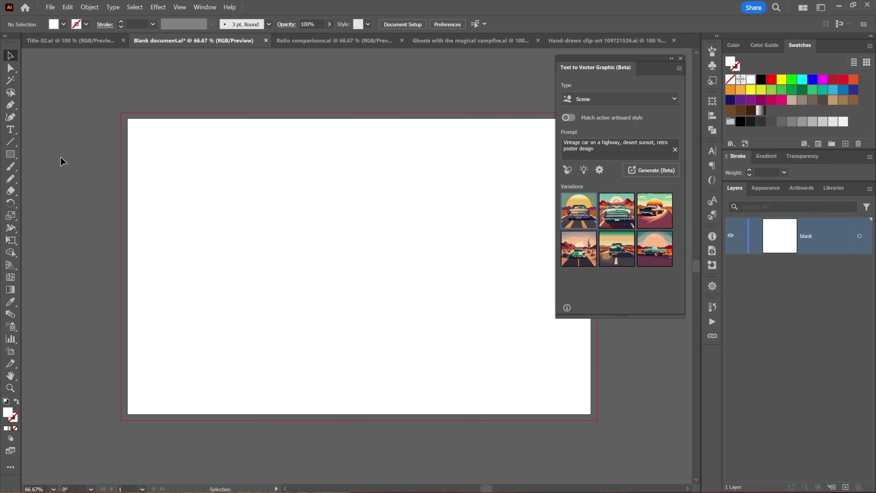
left_click(10, 154)
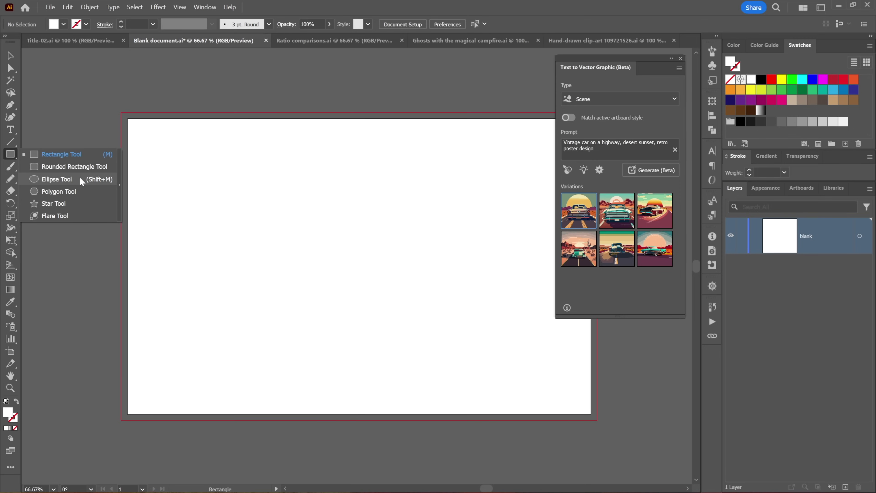
left_click(85, 156)
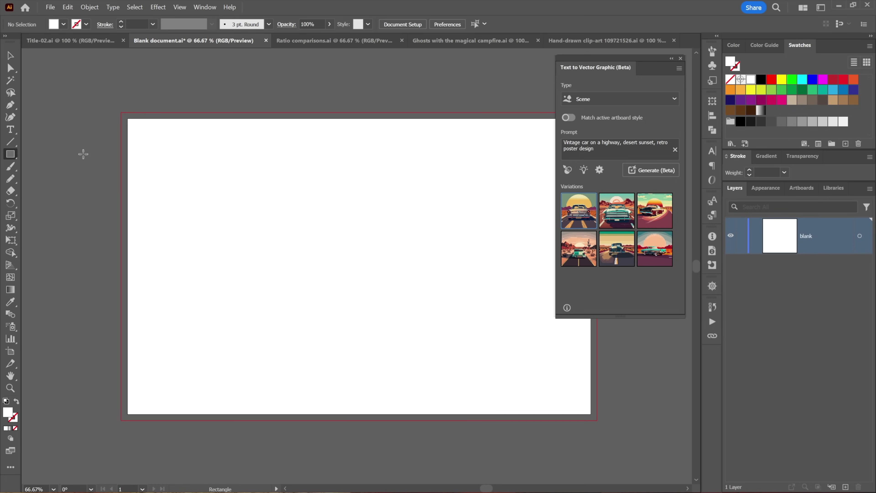
left_click(178, 6)
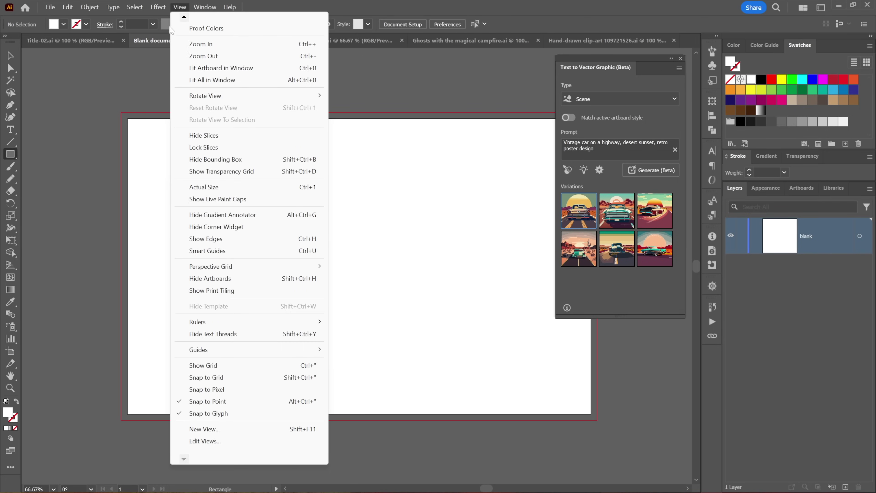
left_click(235, 250)
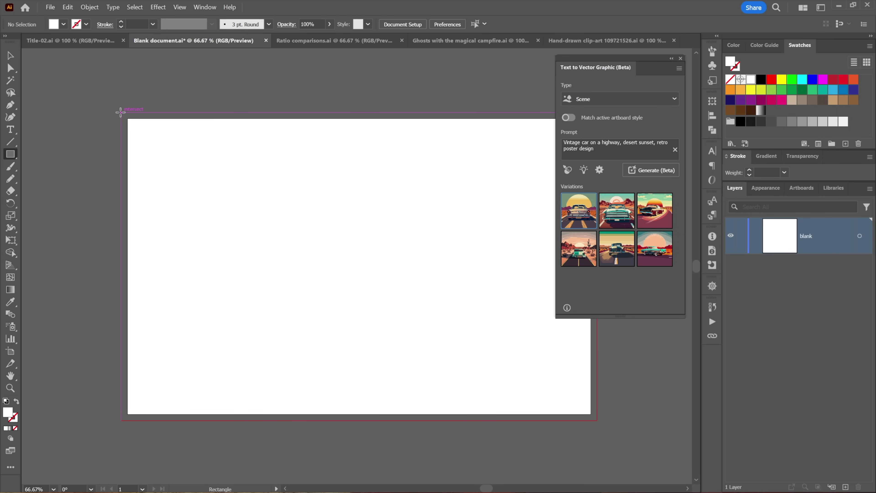
left_click_drag(120, 112, 598, 420)
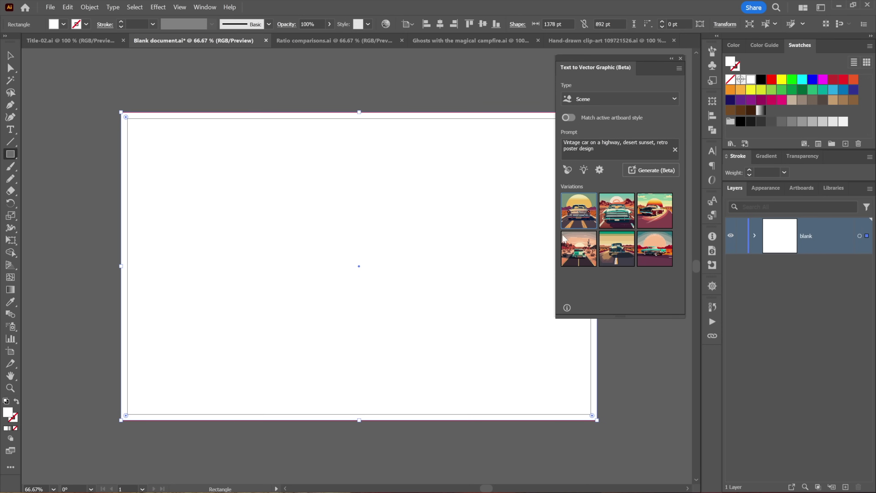
Step: Try the first two existing vintage car variations in the wide rectangle and undo both placements
mouse_move(583, 224)
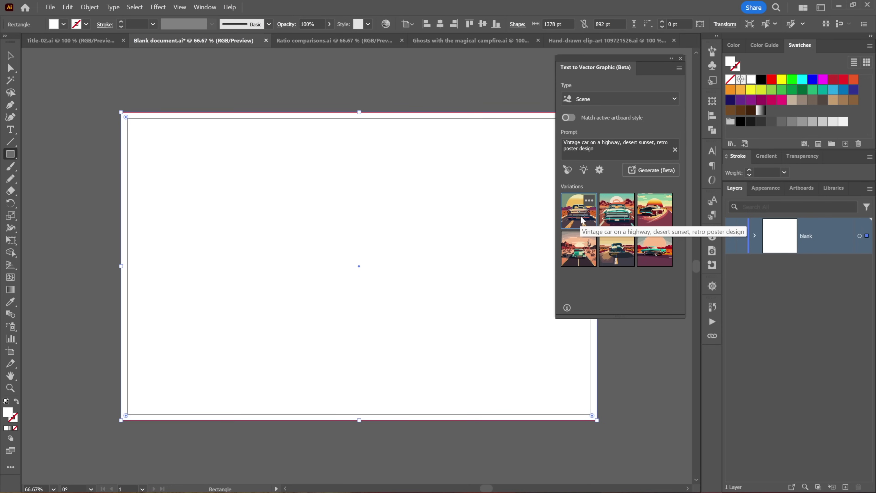
left_click(582, 221)
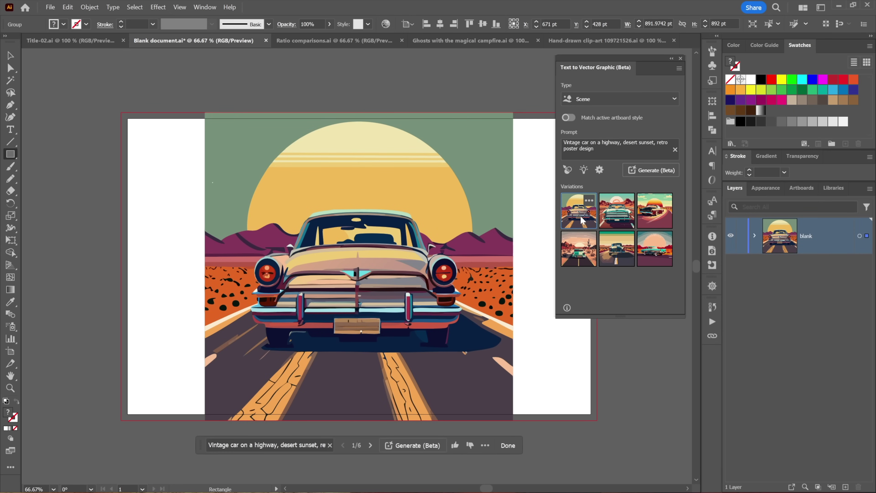
left_click(611, 222)
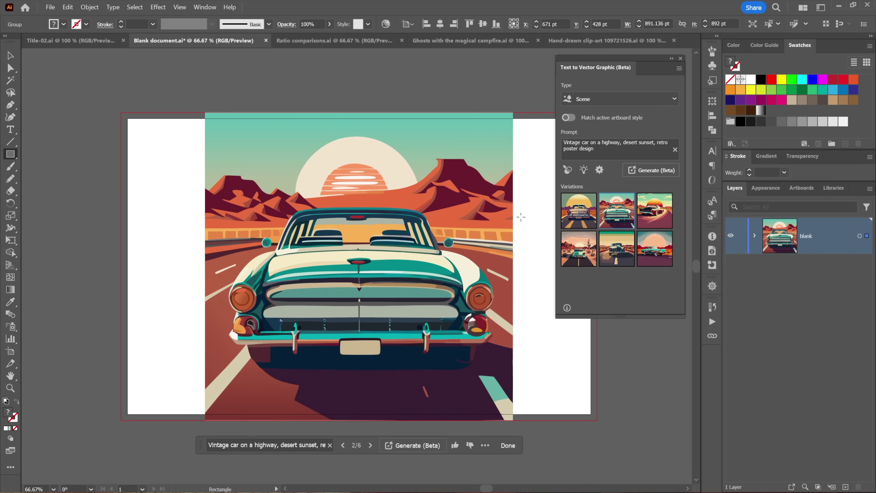
key("ctrl+z")
key("ctrl+z")
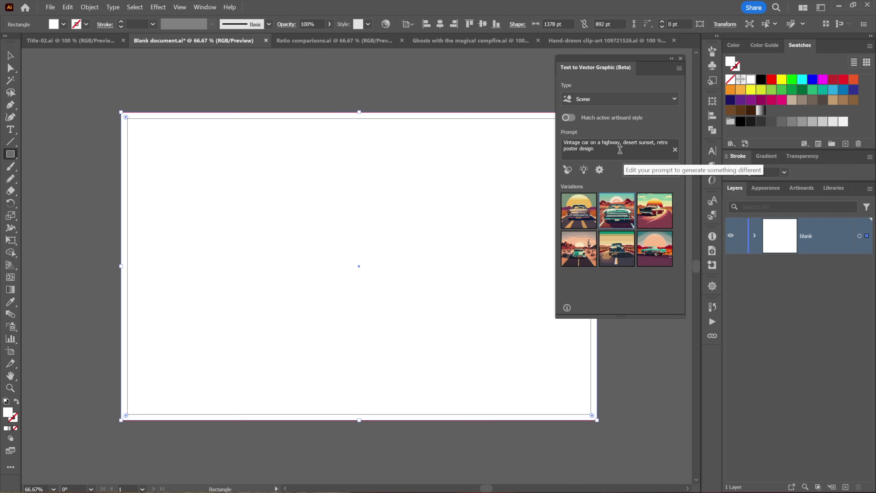
Step: Generate new vintage car scenes in the rectangle from the unchanged prompt, compare all three and apply the second
left_click(654, 171)
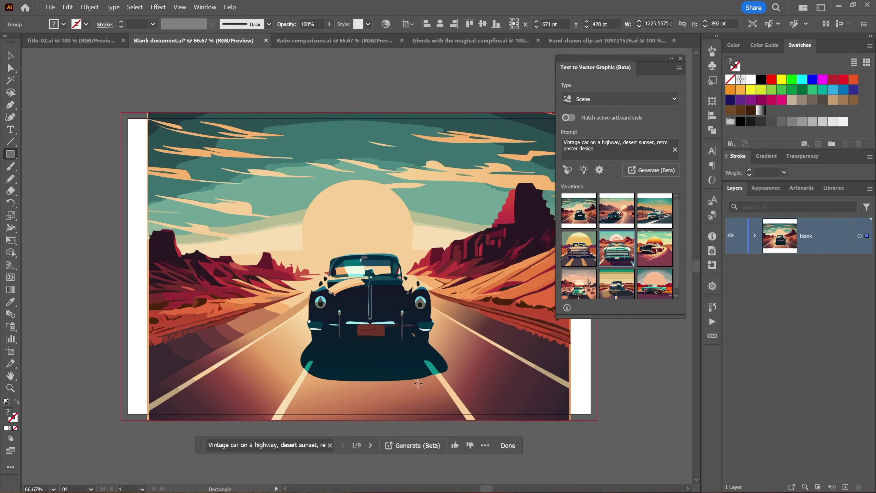
left_click(610, 220)
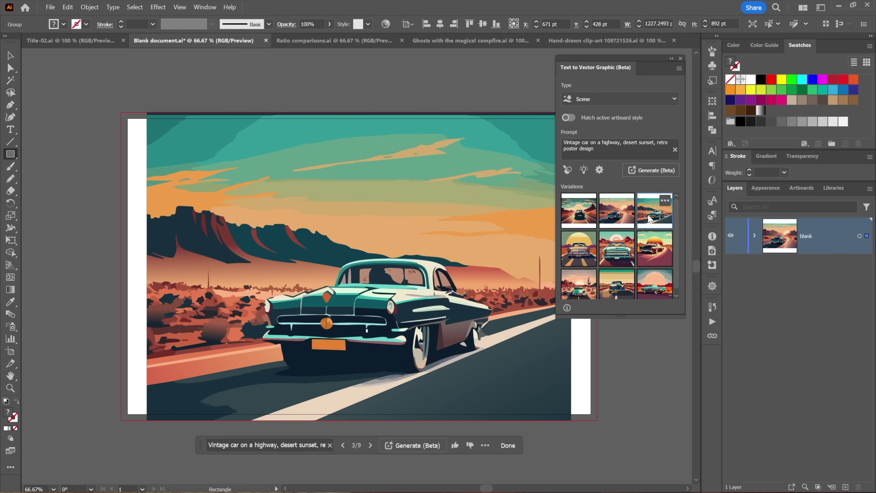
left_click(649, 218)
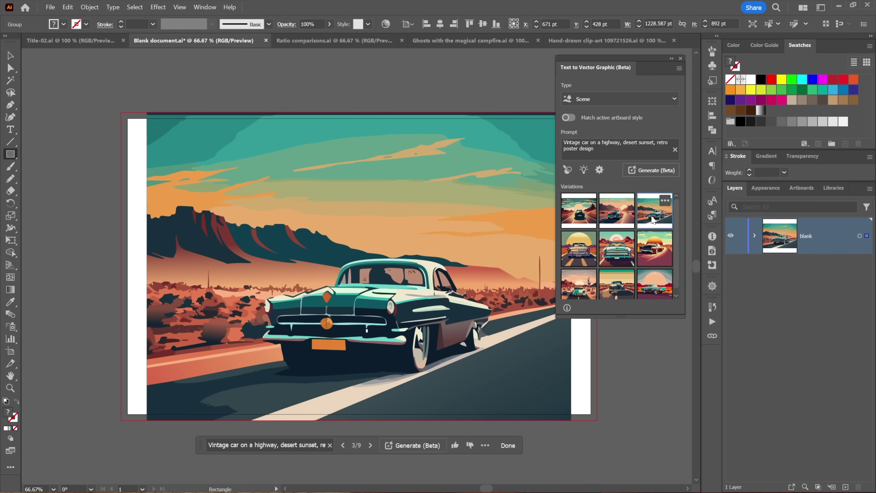
left_click(579, 220)
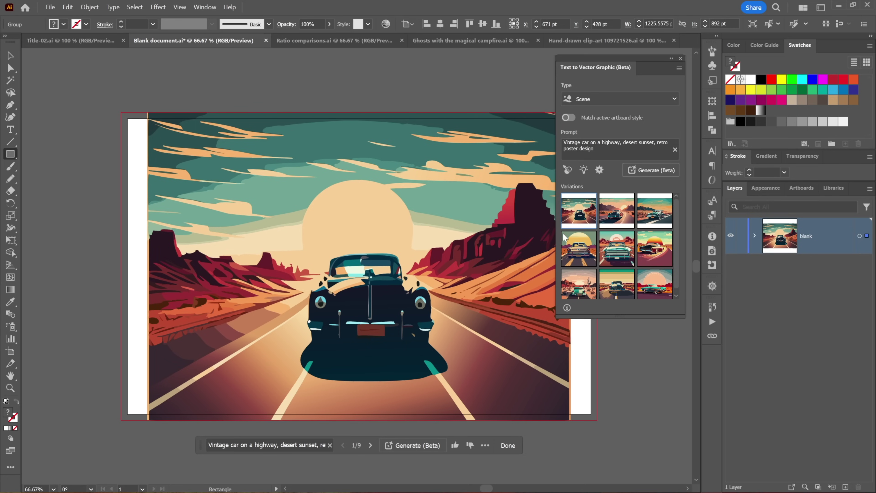
left_click(612, 221)
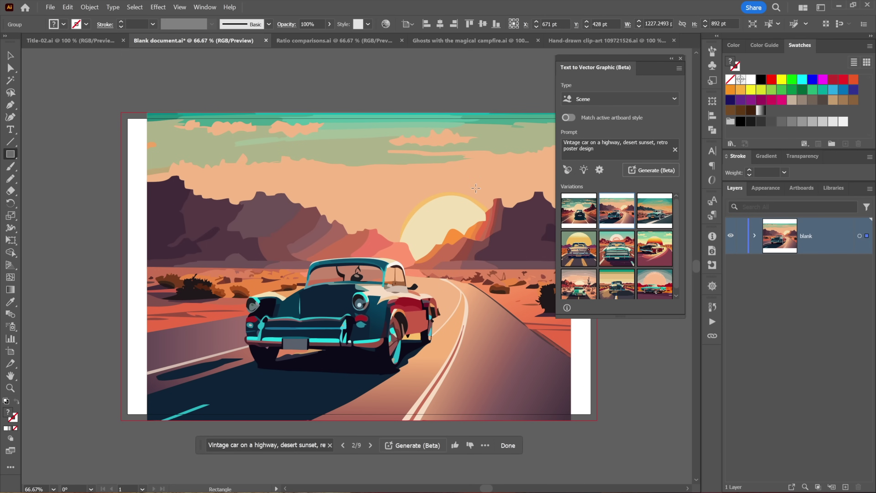
Step: Replace the prompt with "rocky landscape in southwestern united states", generate the scenes, review them and apply the third variation
left_click(563, 143)
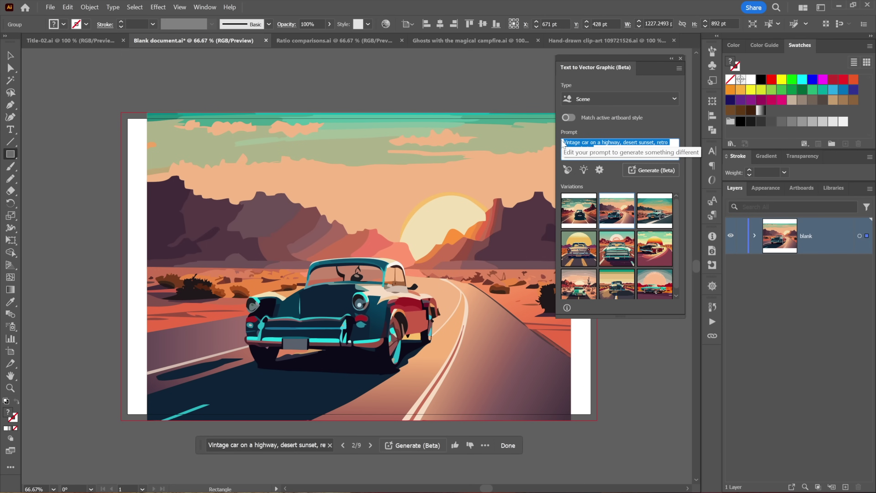
type("rocky landscape in southwestern united states")
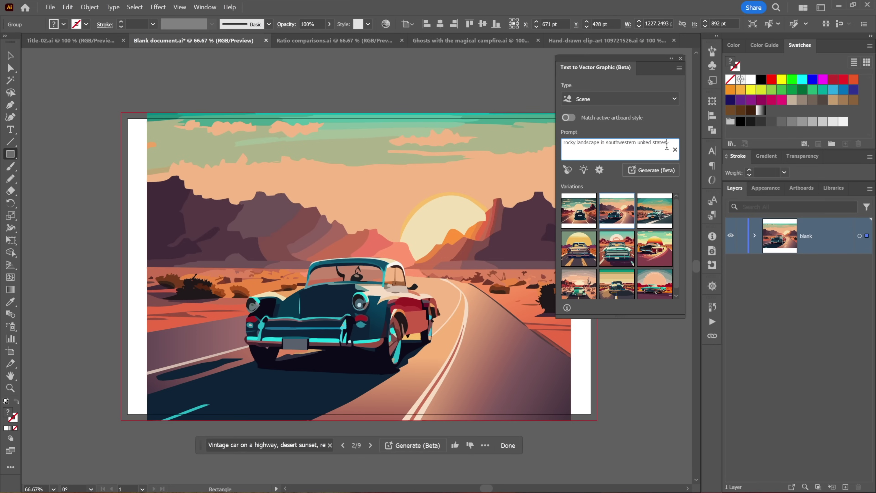
left_click(654, 171)
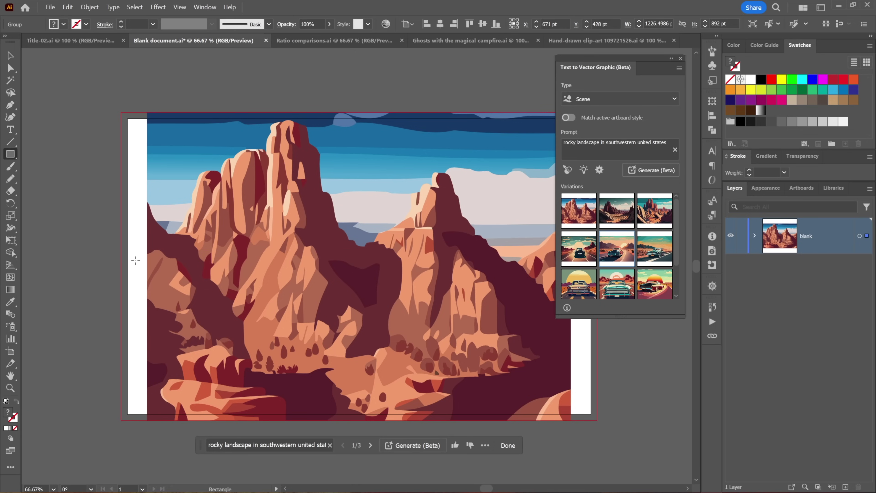
left_click(612, 211)
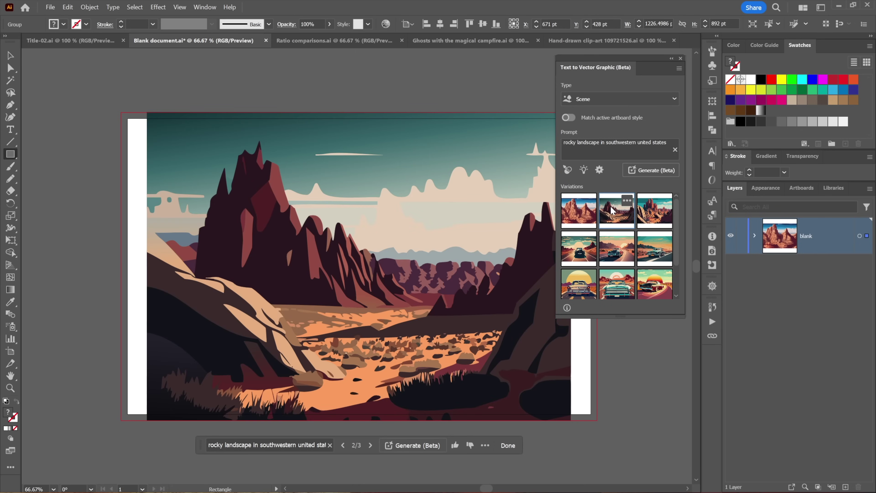
left_click(651, 220)
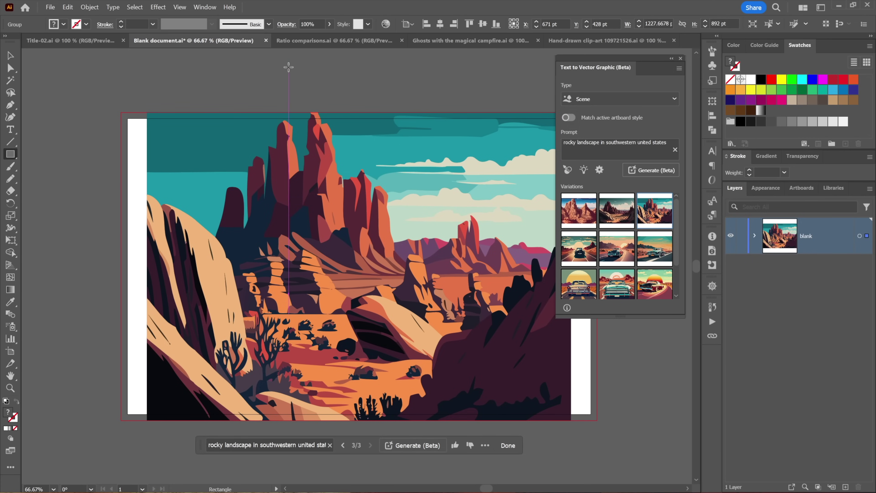
Step: Switch to Ratio comparisons.ai, hide the 1.75:1 (16:9) layer and show it again
left_click(307, 43)
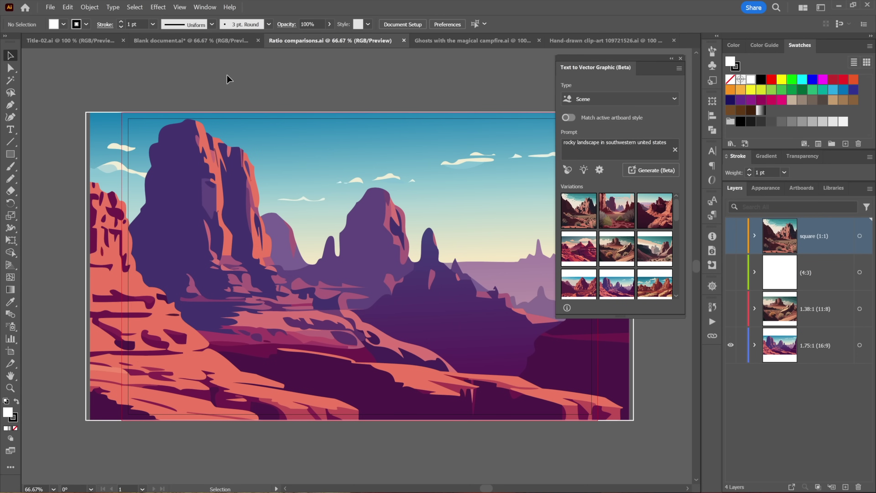
left_click(731, 347, "ctrl")
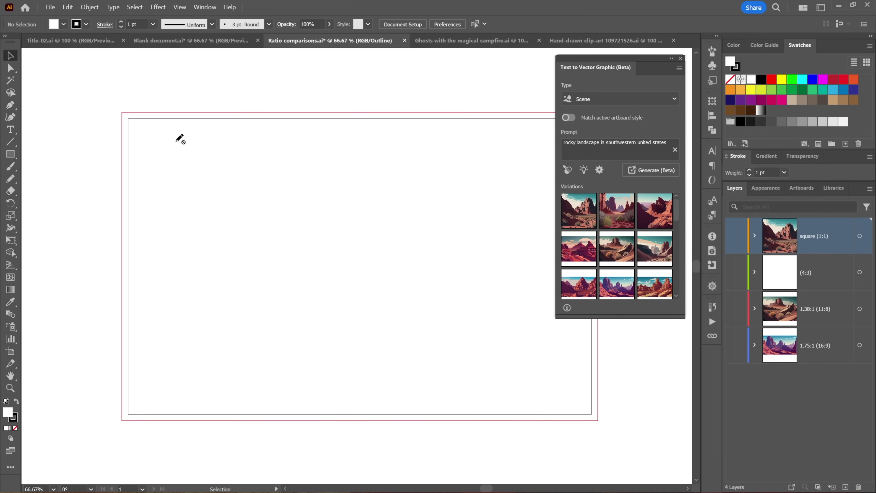
left_click(731, 346)
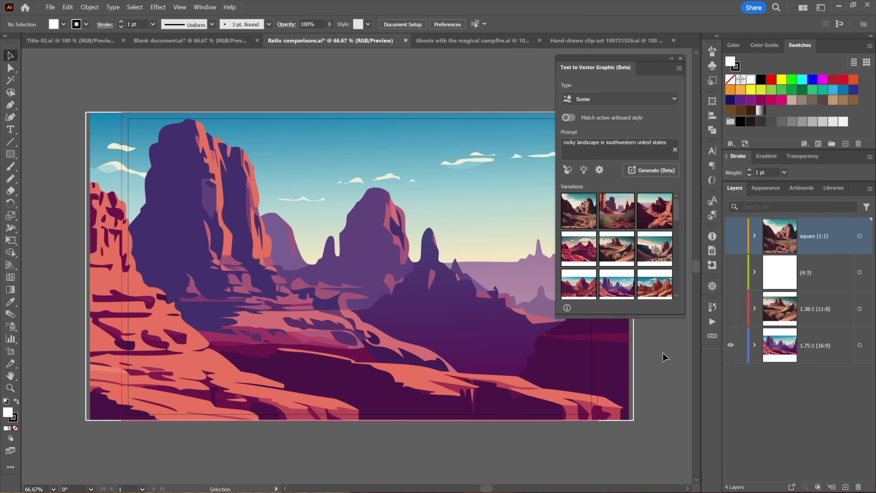
Step: Select the 16:9 rocky landscape, browse its variations and apply the ninth one
left_click(447, 298)
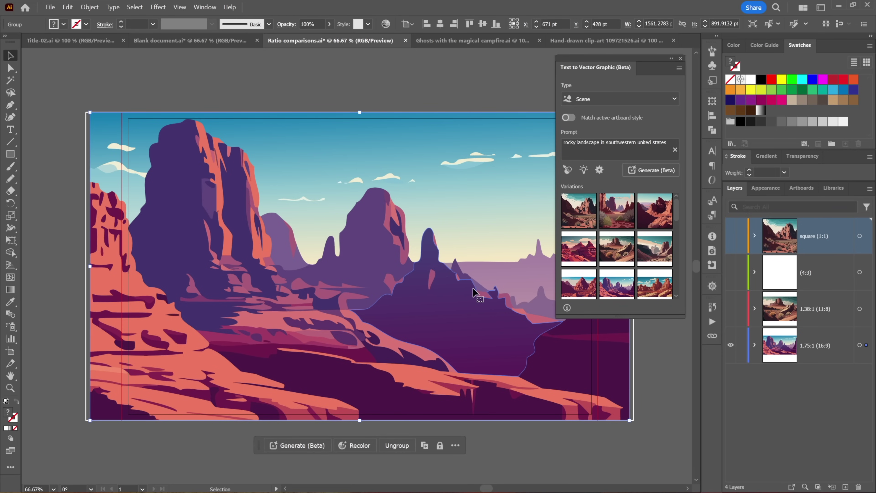
mouse_move(671, 282)
scroll(679, 257, "down", 3)
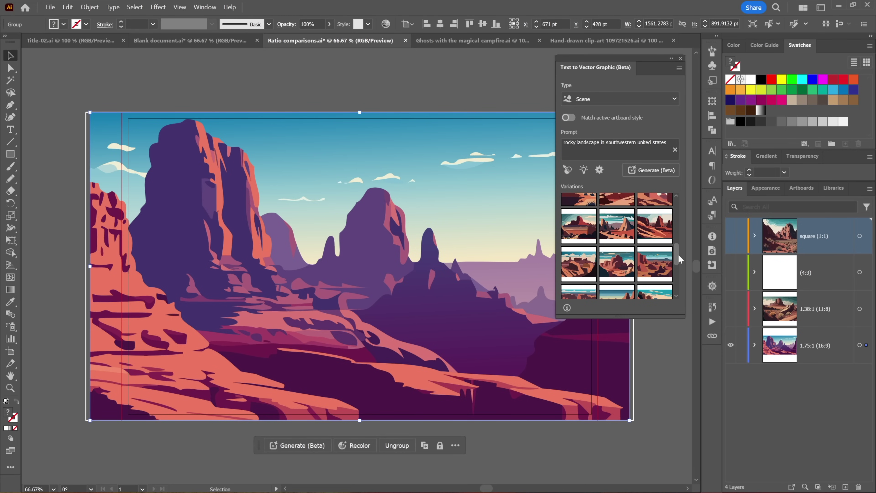
scroll(679, 256, "up", 2)
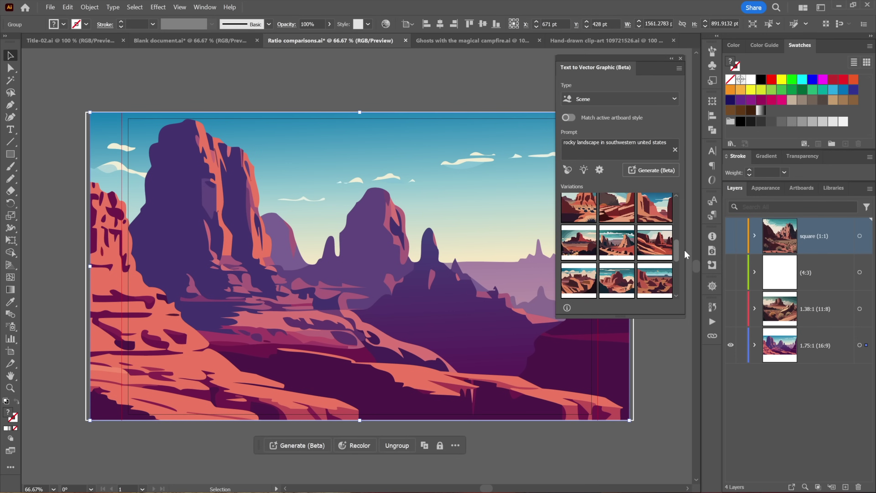
scroll(685, 254, "up", 5)
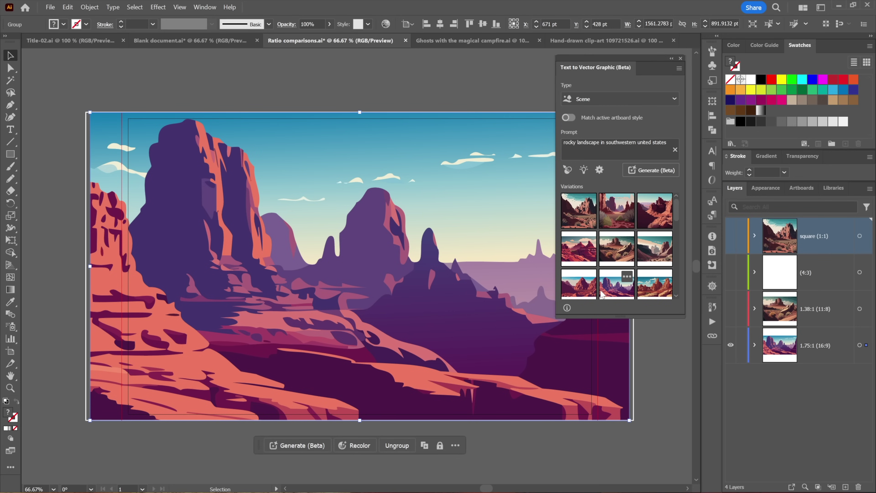
mouse_move(577, 293)
left_click(615, 294)
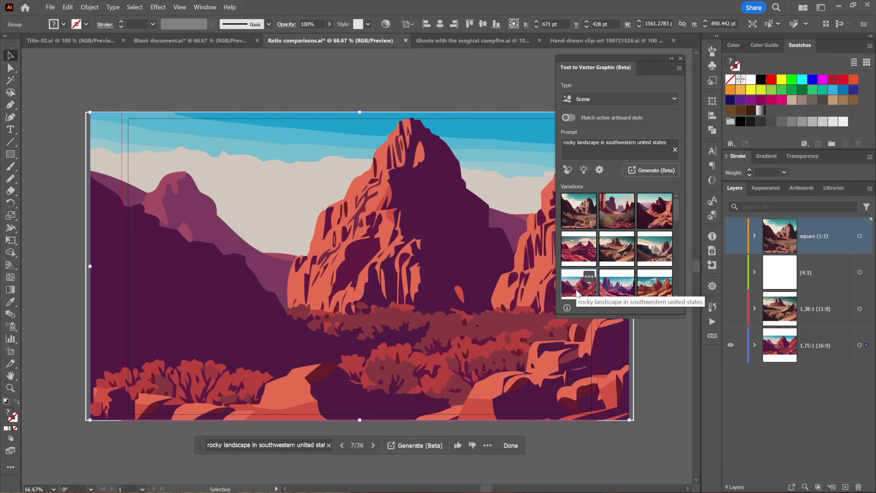
left_click(649, 290)
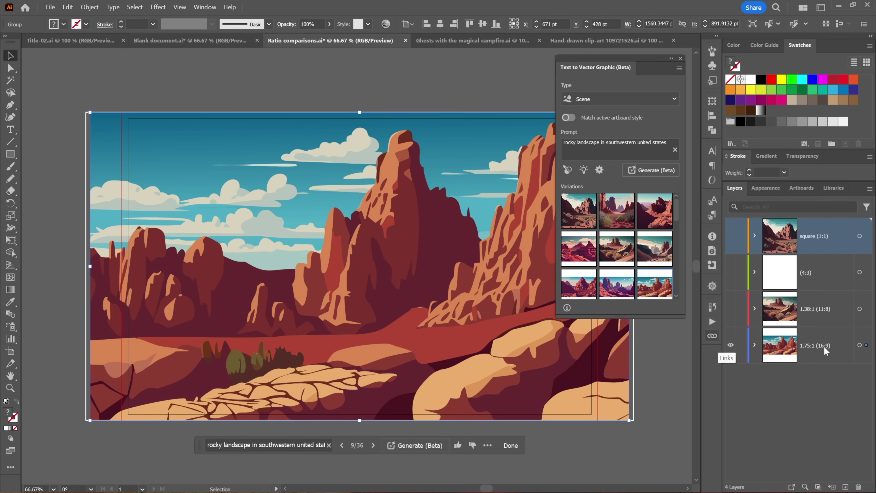
Step: Check the frame rectangle against the 16:9 landscape group, and hide the 1.75:1 (16:9) layer
left_click(86, 331)
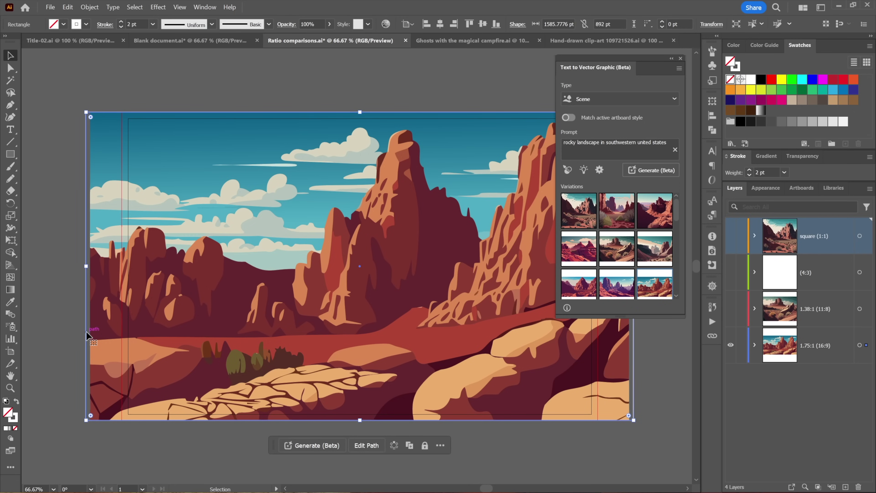
left_click(176, 321)
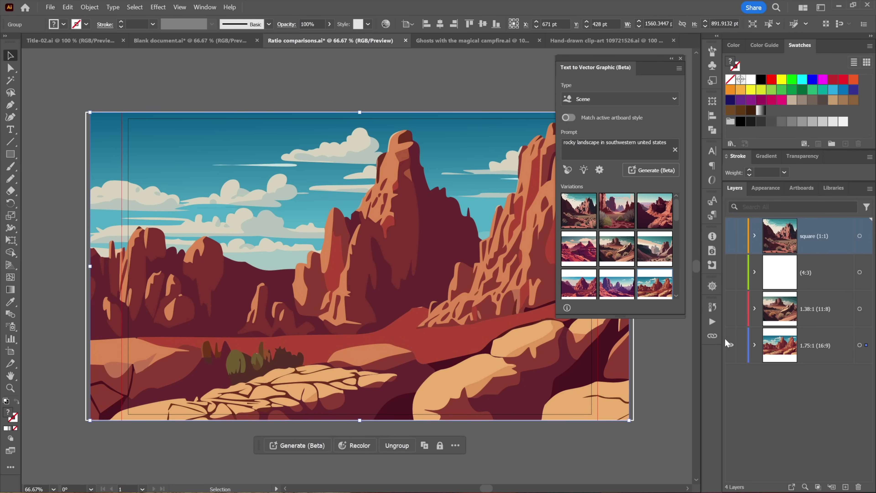
left_click(730, 345)
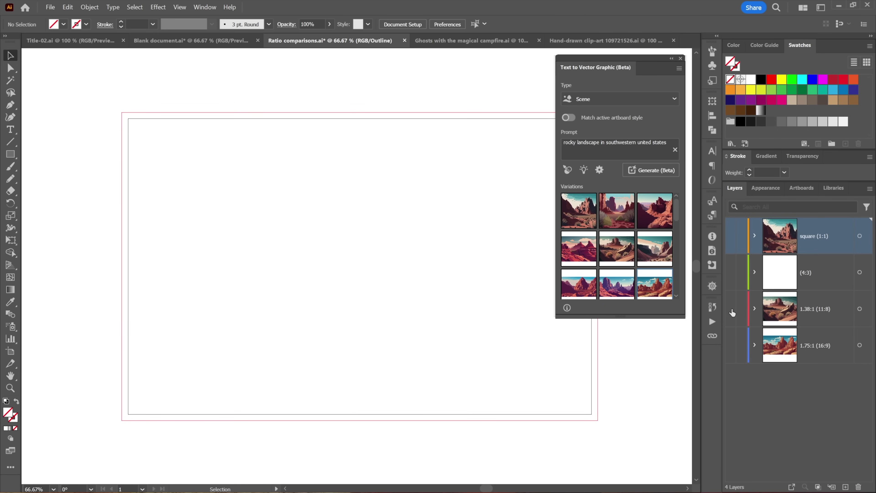
Step: Show the 1.38:1 (11:8) layer, compare its landscape with the 4:3 frame rectangle, and hide both layers
left_click(731, 309)
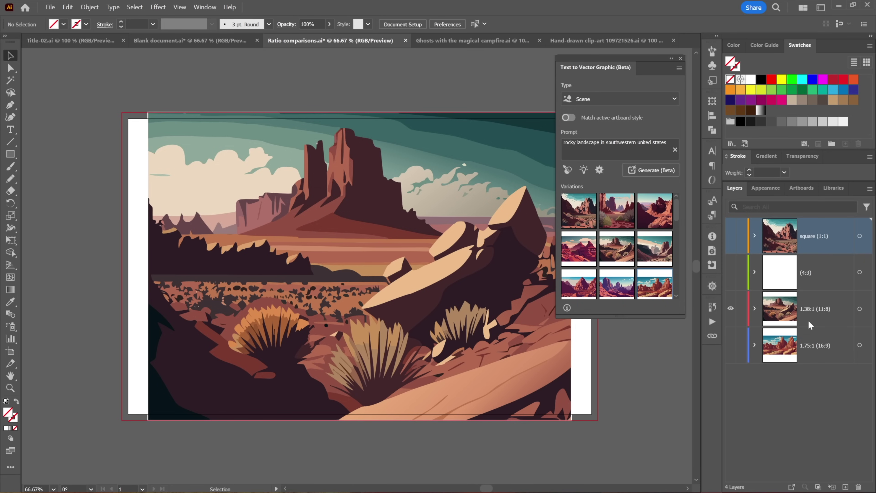
left_click(730, 273)
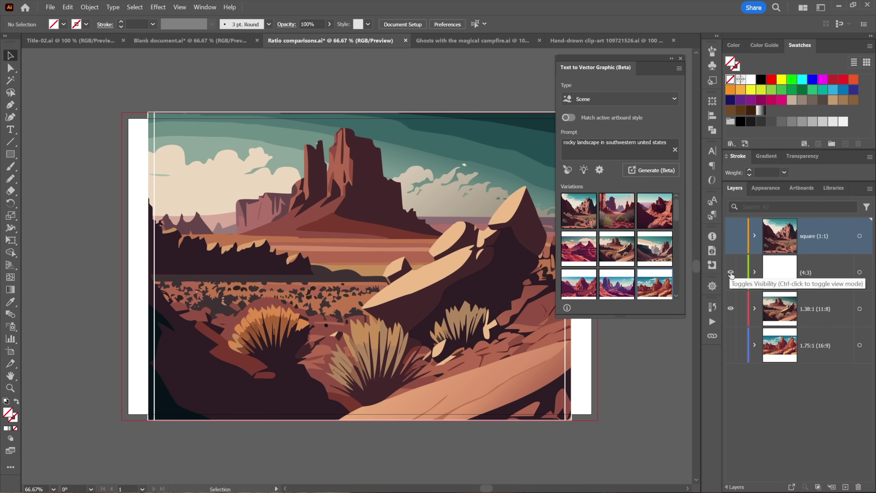
left_click(564, 350)
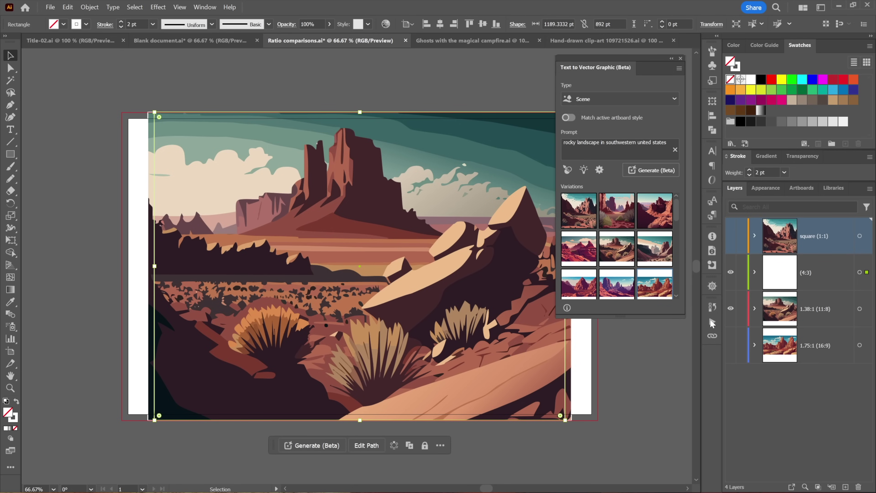
left_click(731, 272)
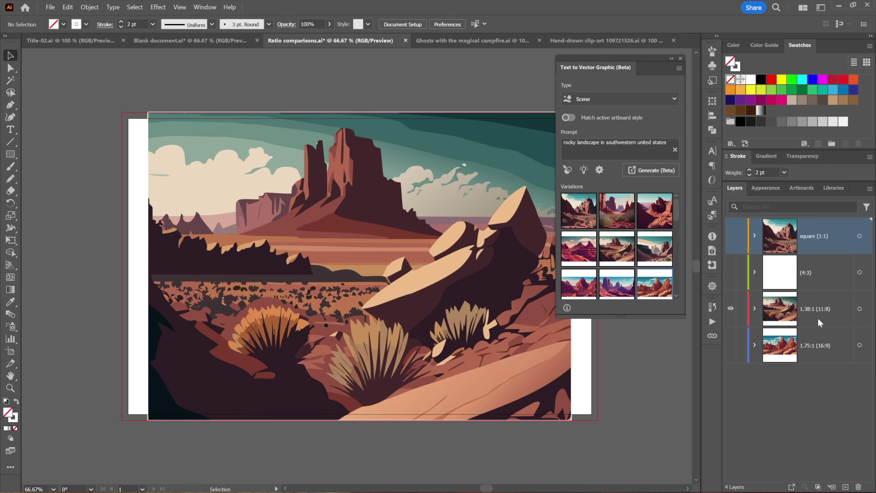
left_click(731, 309)
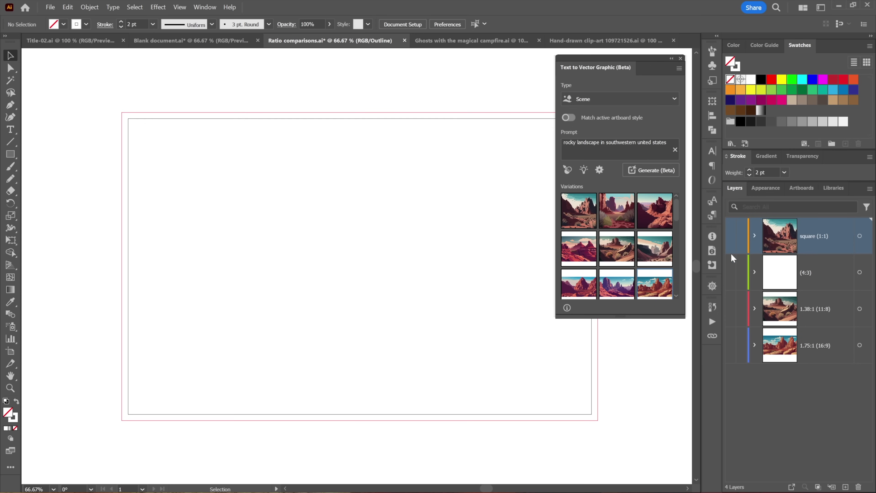
Step: Show the square (1:1) layer and check its frame rectangle against the generated landscape
left_click(731, 236)
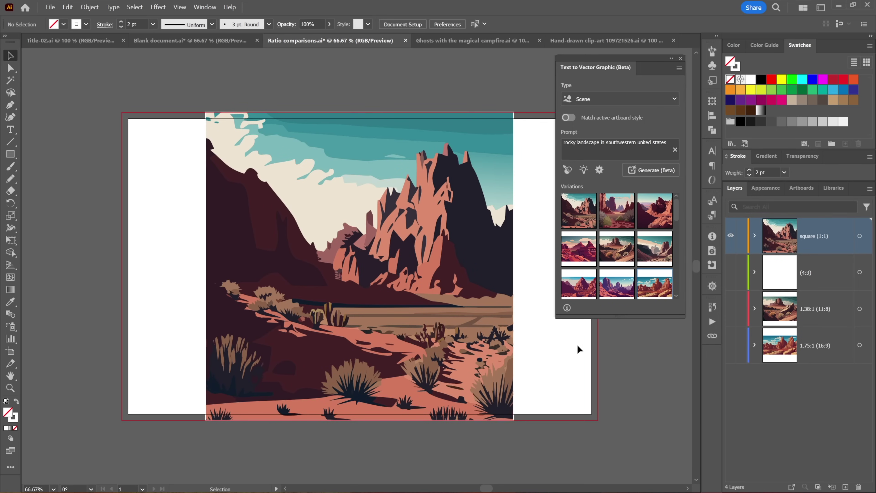
left_click(513, 336)
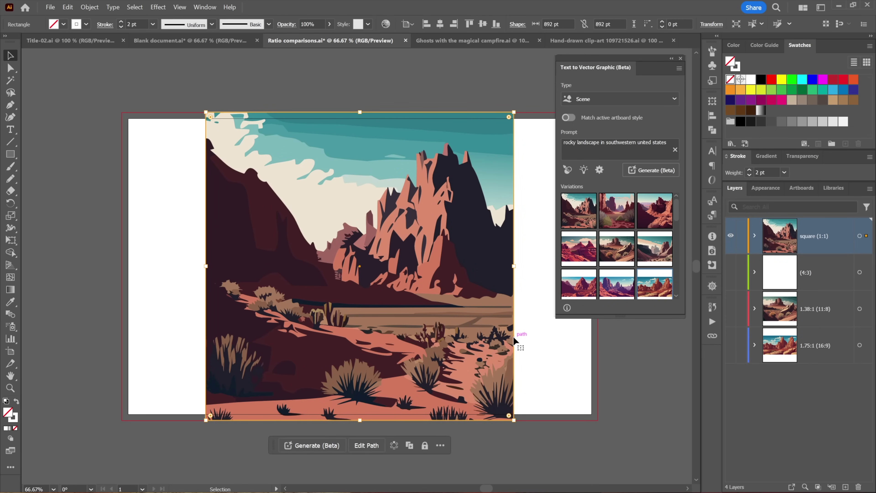
left_click(536, 340)
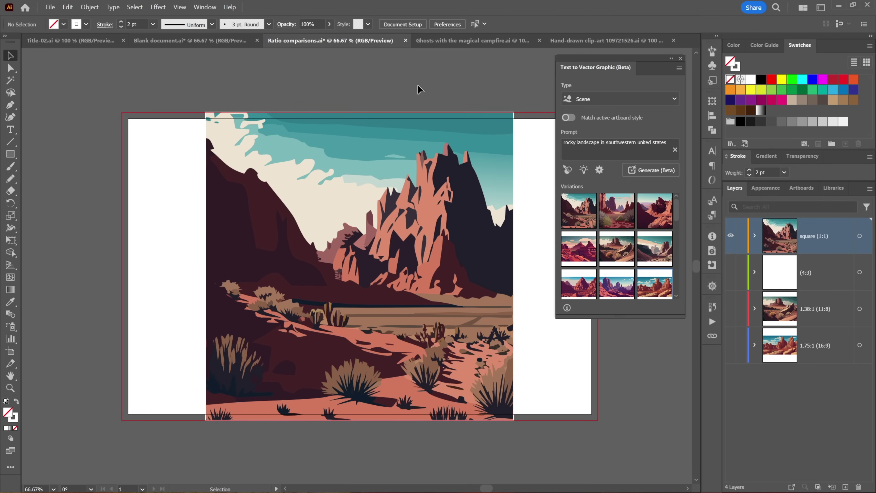
Step: Switch to Ghosts with the magical campfire.ai and view the ghosts composed over the campfire scene
left_click(446, 42)
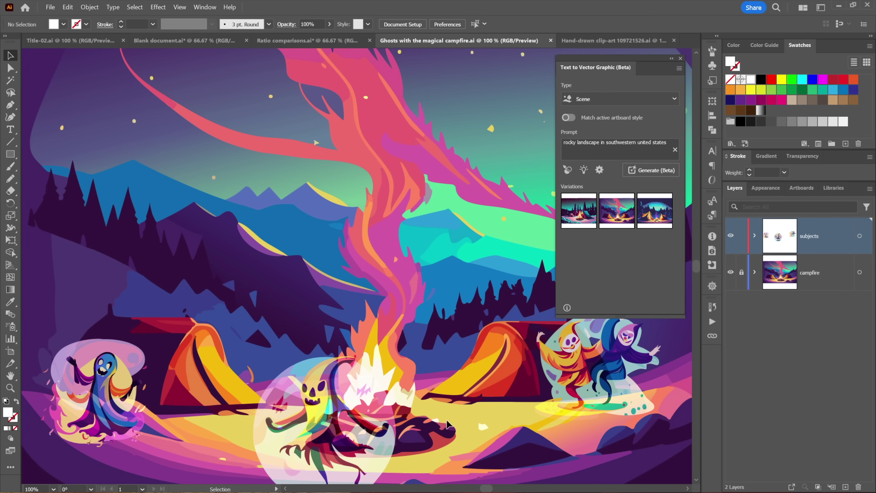
key("a")
key("v")
Step: Delete the rocky landscape in Blank document.ai and draw a rectangle about 1378 by 892 pt over the full bleed area
left_click(184, 41)
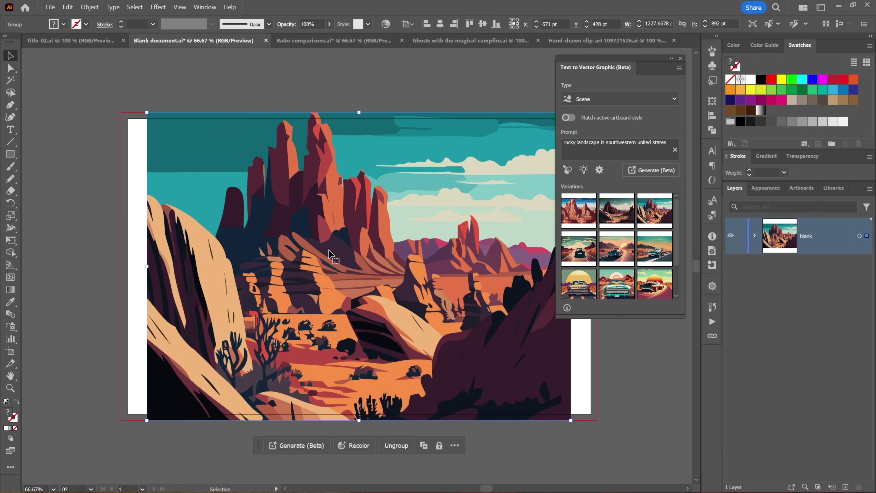
key("Delete")
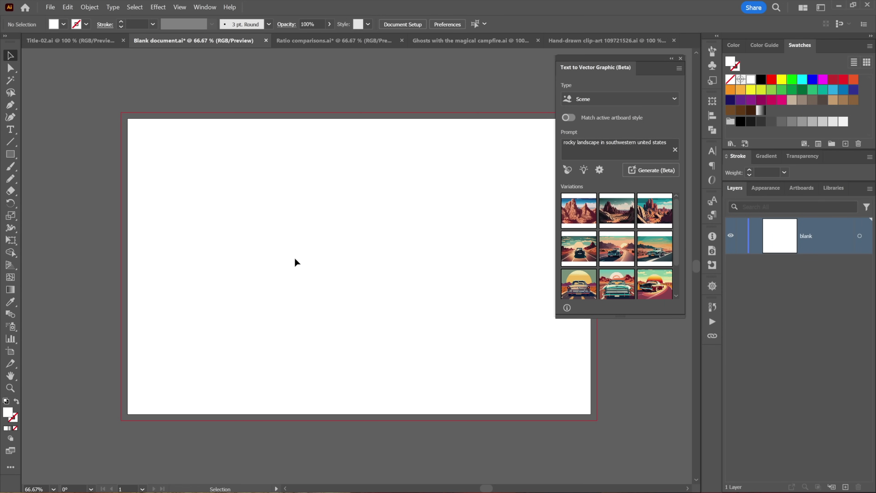
left_click(10, 154)
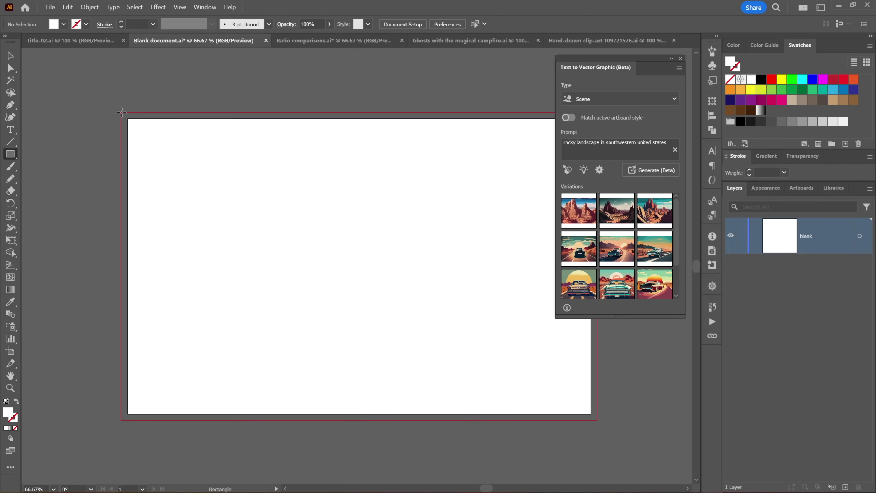
left_click_drag(122, 112, 597, 420)
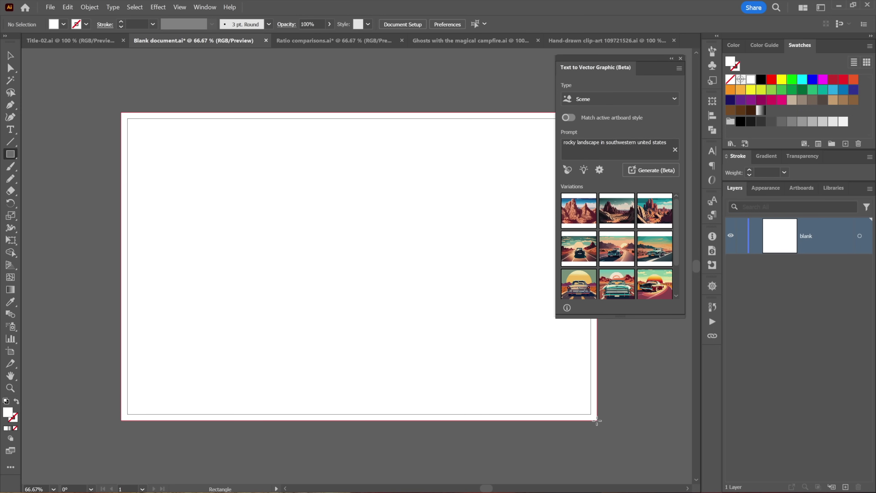
left_click_drag(598, 421, 597, 420)
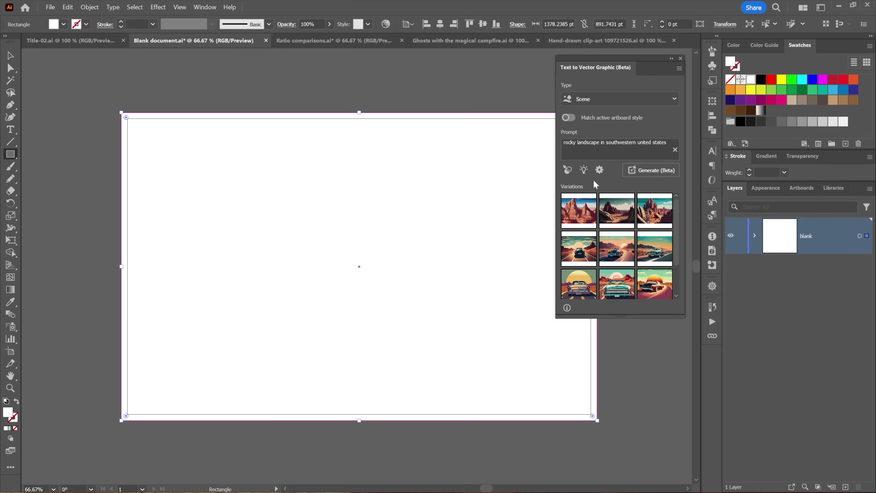
Step: Generate a scene in the rectangle from the sample prompt "Magical Campfire around tents, minimal, cool winter, night colors"
scroll(680, 227, "down", 3)
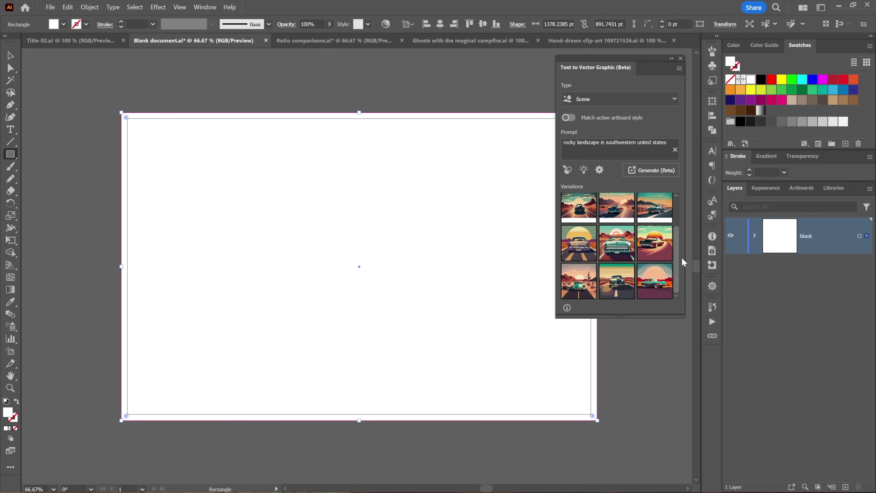
scroll(683, 242, "up", 3)
mouse_move(655, 215)
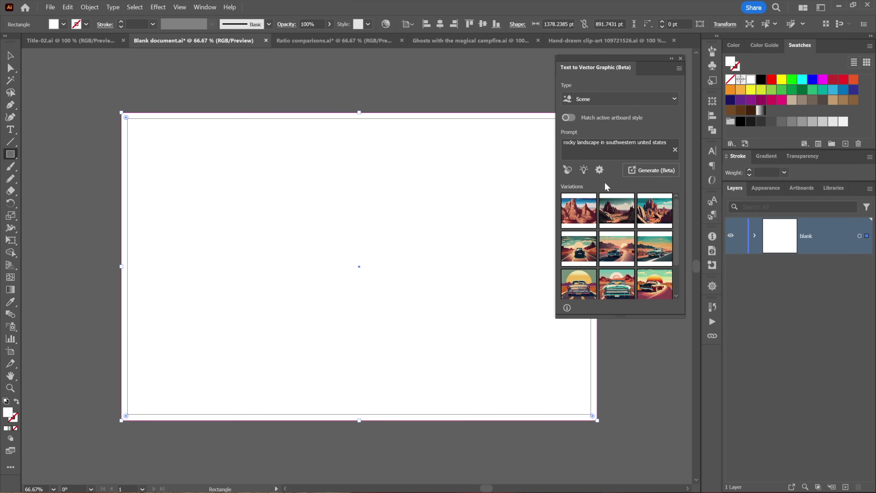
mouse_move(634, 234)
mouse_move(619, 214)
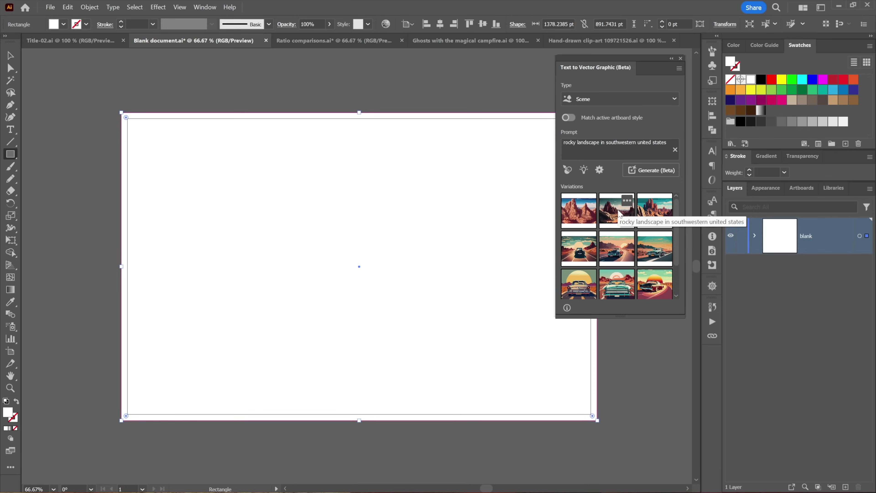
left_click(584, 171)
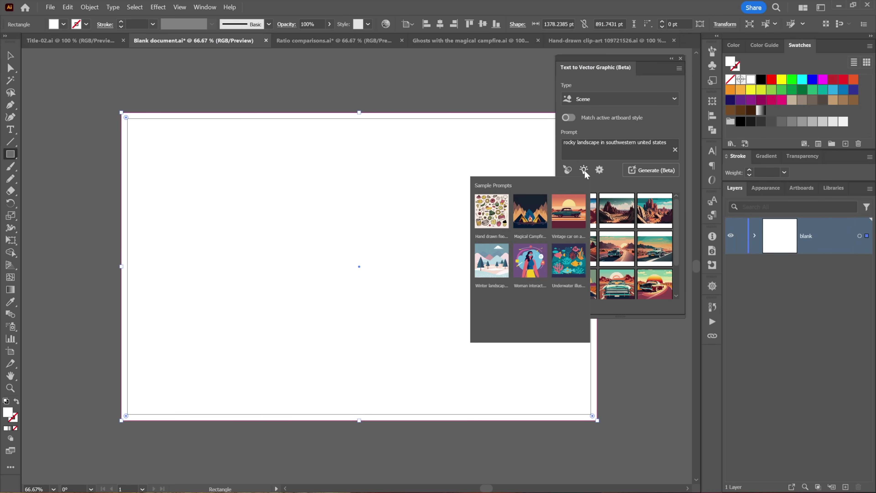
left_click(521, 224)
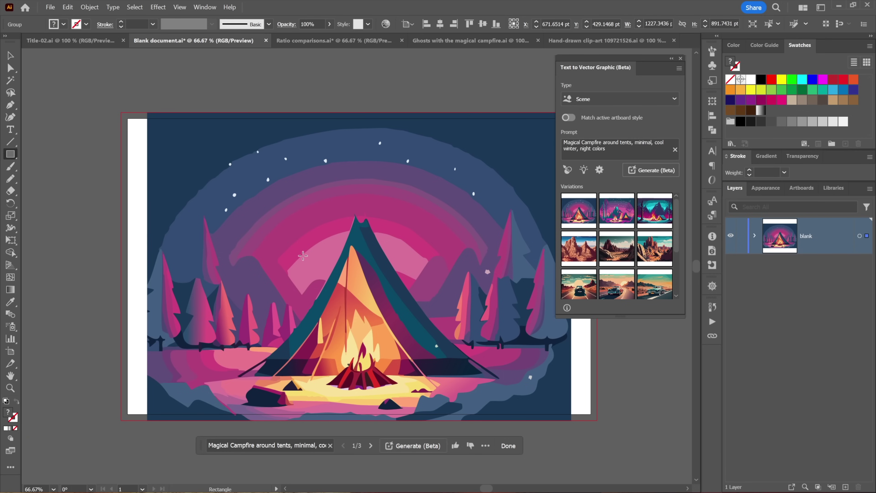
Step: Compare the three generated campfire variations and apply the second one
left_click(611, 218)
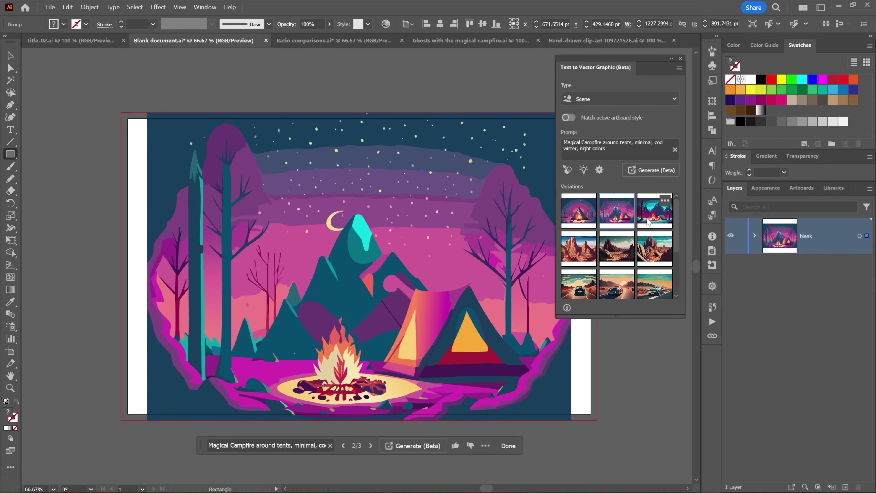
left_click(655, 221)
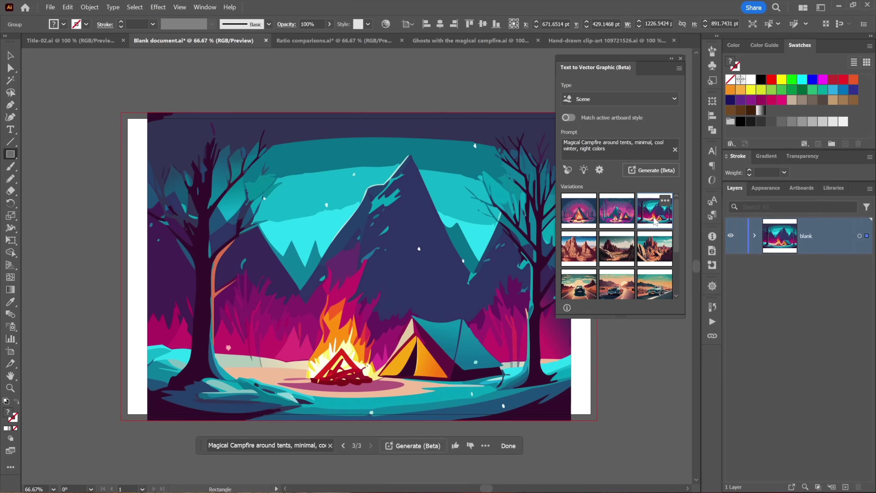
left_click(586, 220)
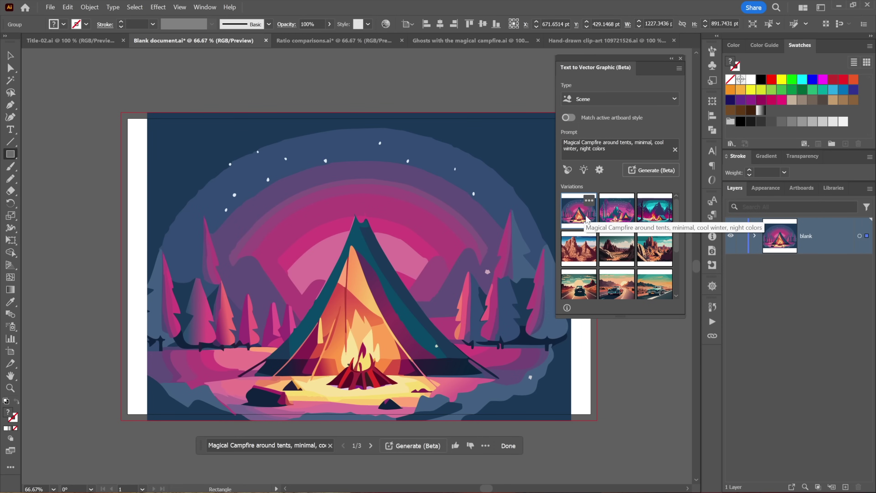
left_click(612, 221)
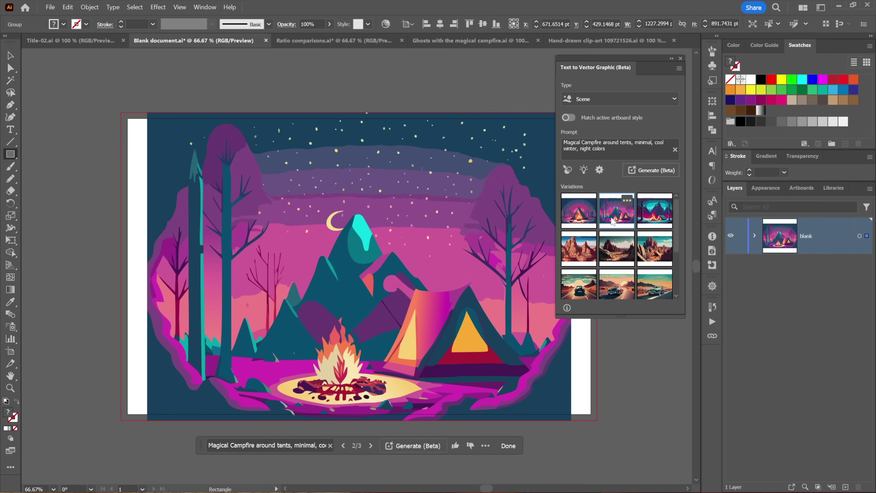
left_click(656, 220)
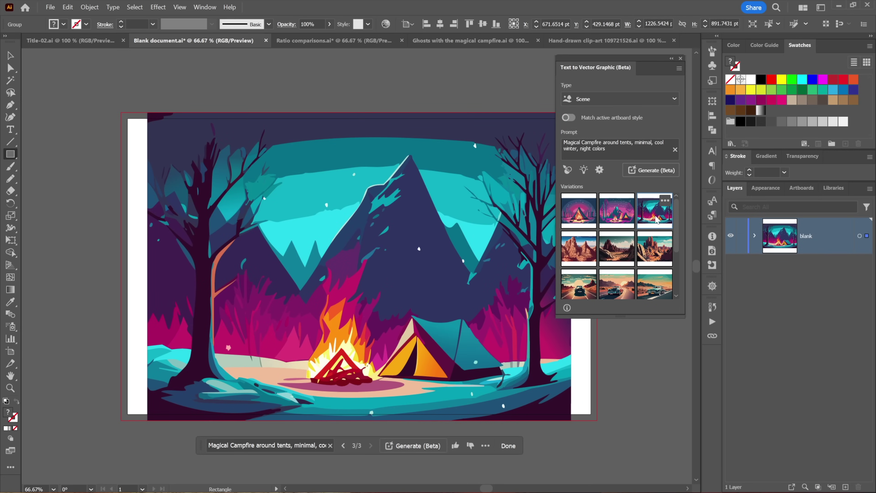
left_click(617, 211)
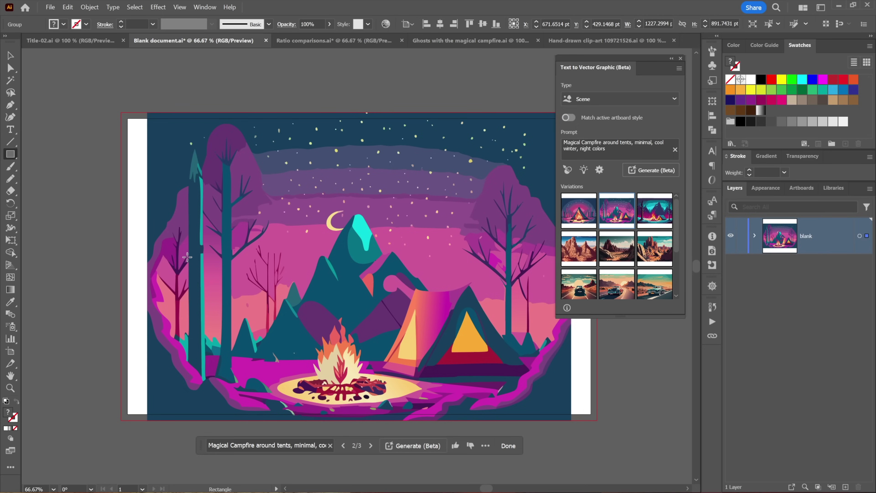
Step: Stretch the campfire scene horizontally about its center to about 1406 pt wide, covering the bleed on both sides
key("v")
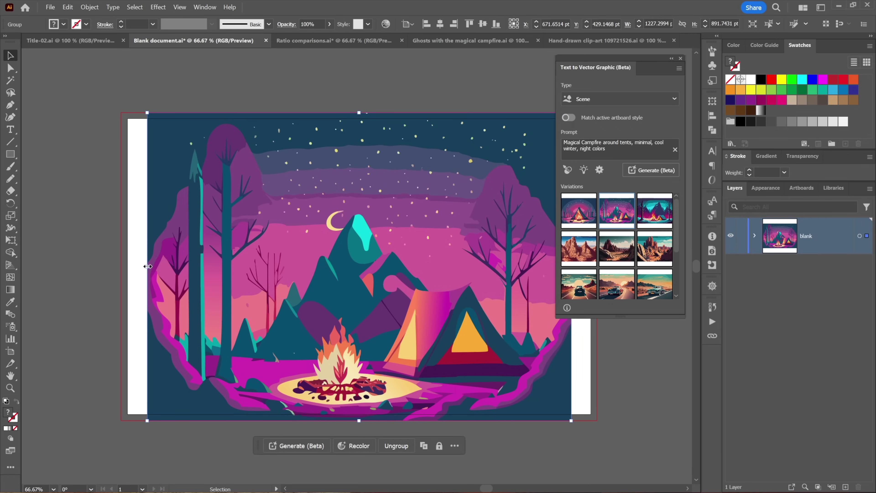
left_click_drag(148, 267, 116, 265)
key("ctrl+z")
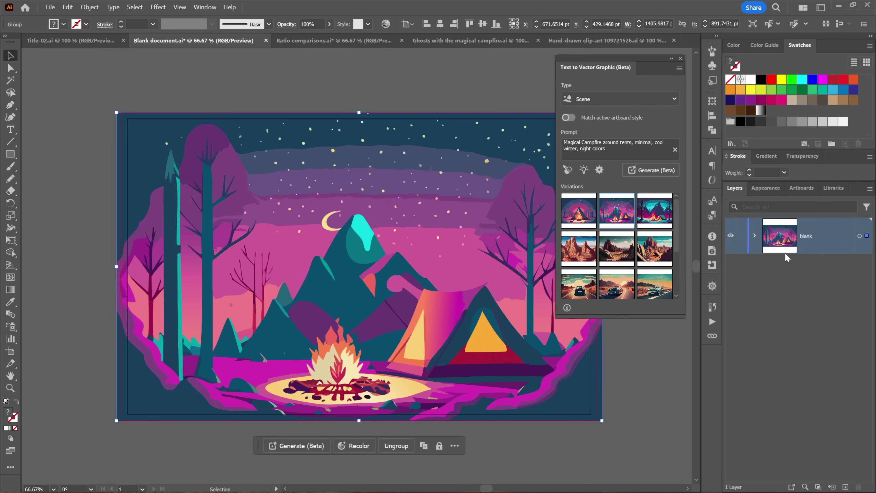
Step: Rename the blank layer as campfire
double_click(803, 235)
type("campfire")
key("Return")
Step: Create a new layer named ghosts above the campfire layer, and lock the campfire layer
left_click(845, 487, "alt")
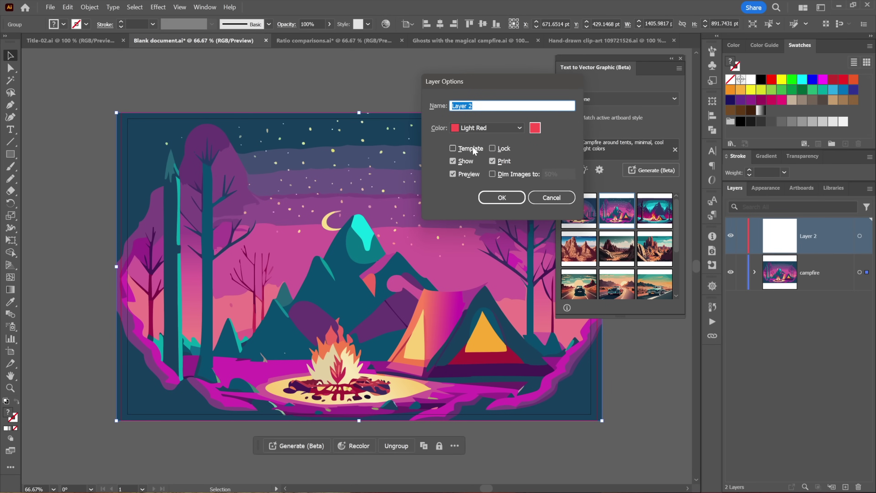
type("gjosts")
left_click(458, 107)
key("BackSpace")
type("h")
left_click(507, 199)
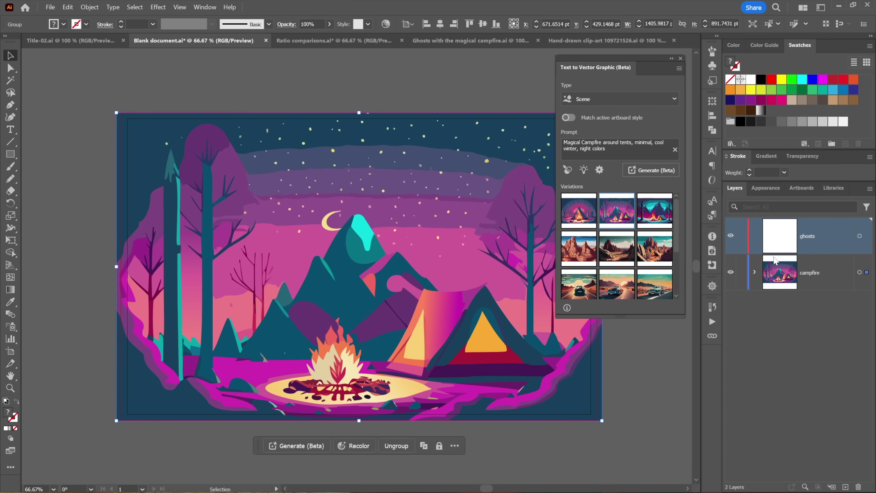
left_click(741, 272)
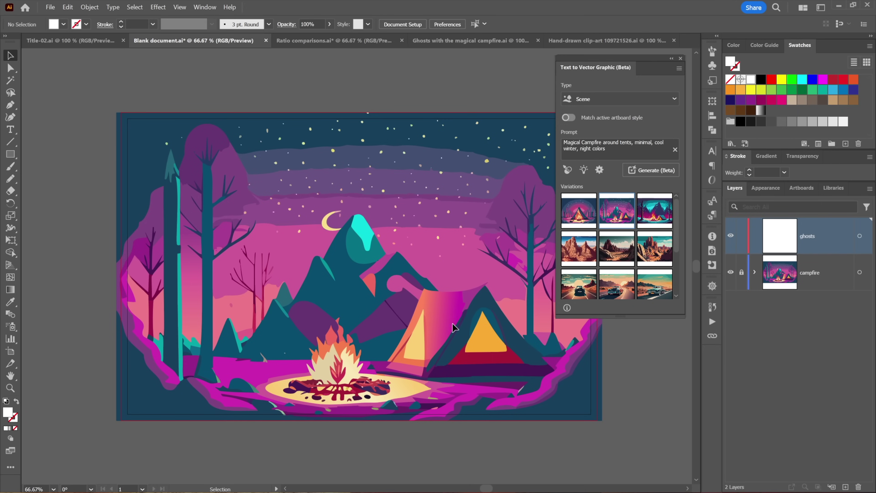
Step: Set the generation type to Subject and generate artwork on the ghosts layer from the existing Magical Campfire prompt
key("ctrl+equal")
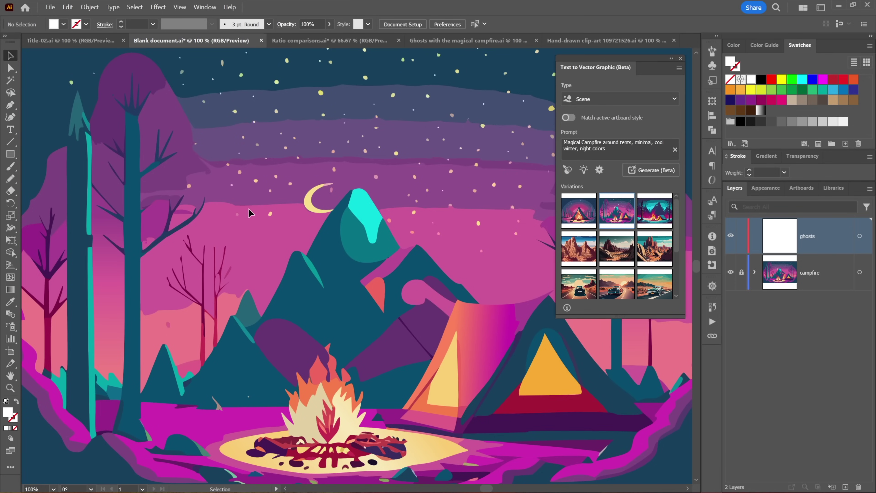
left_click(604, 100)
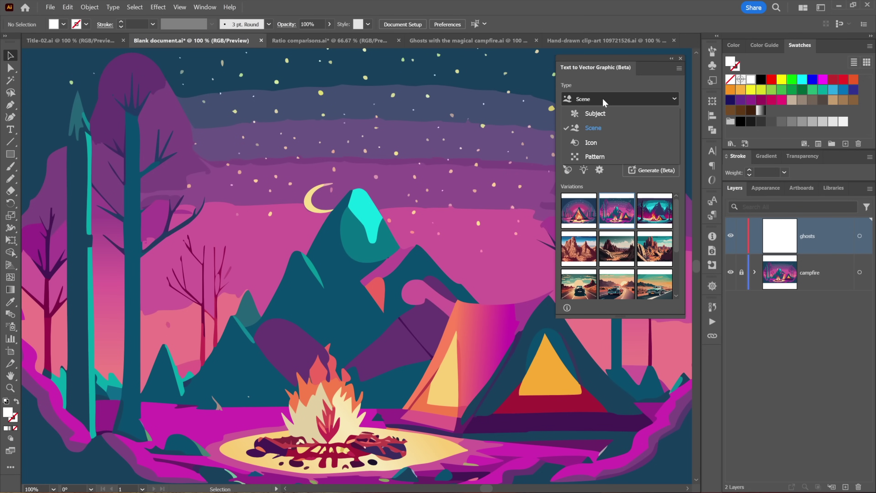
left_click(619, 113)
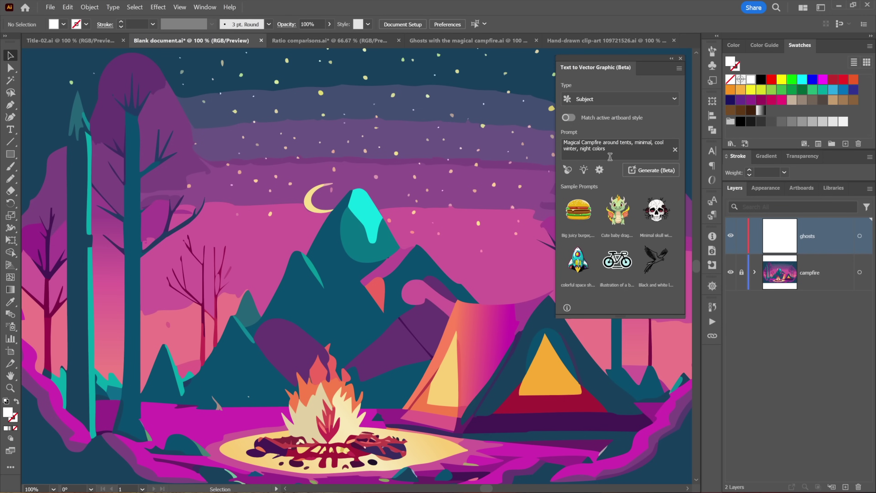
left_click_drag(613, 152, 552, 137)
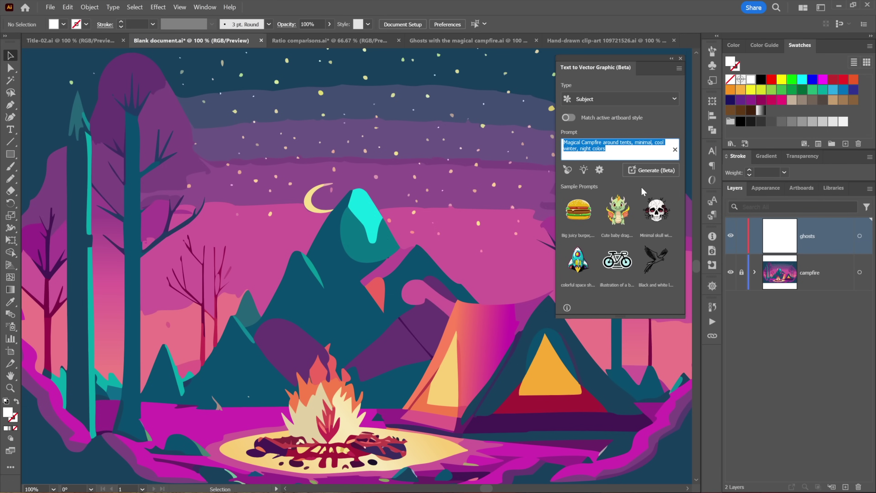
left_click(649, 170)
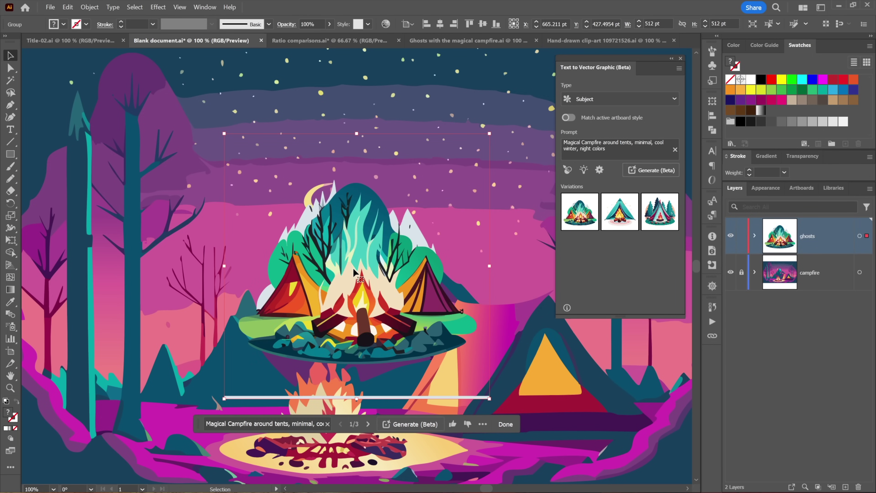
Step: Move the generated campfire subject up and left, and temporarily show the hidden background inside its group on the ghosts layer
left_click_drag(357, 276, 306, 256)
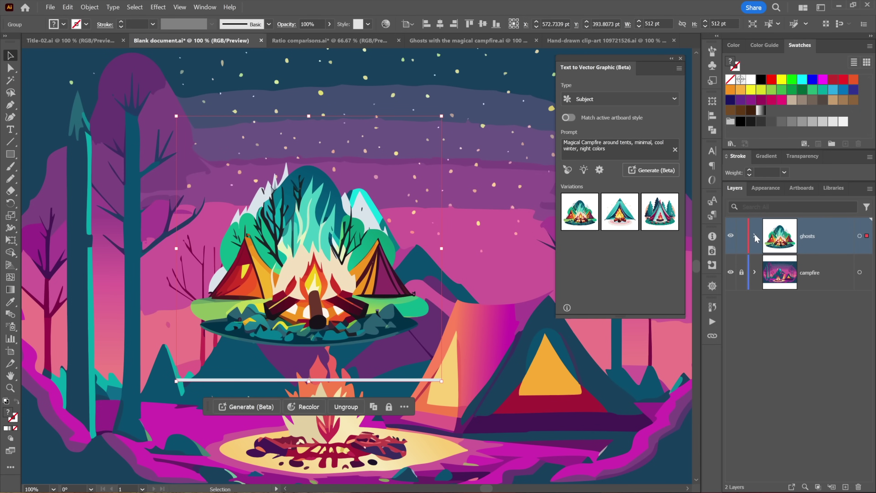
left_click(755, 235)
left_click(767, 272)
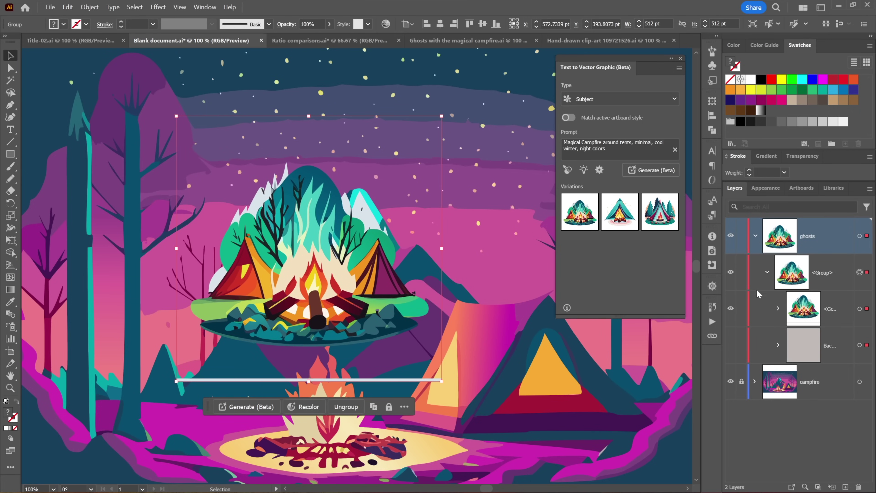
left_click(730, 345)
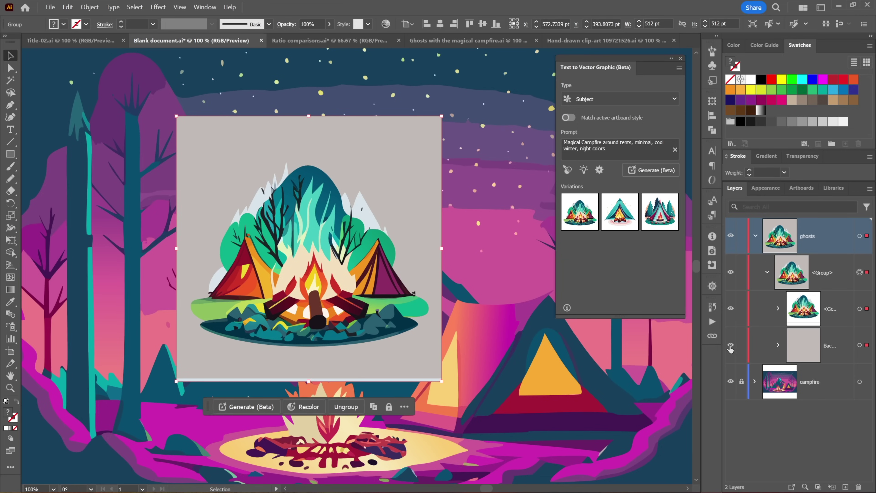
left_click(731, 346)
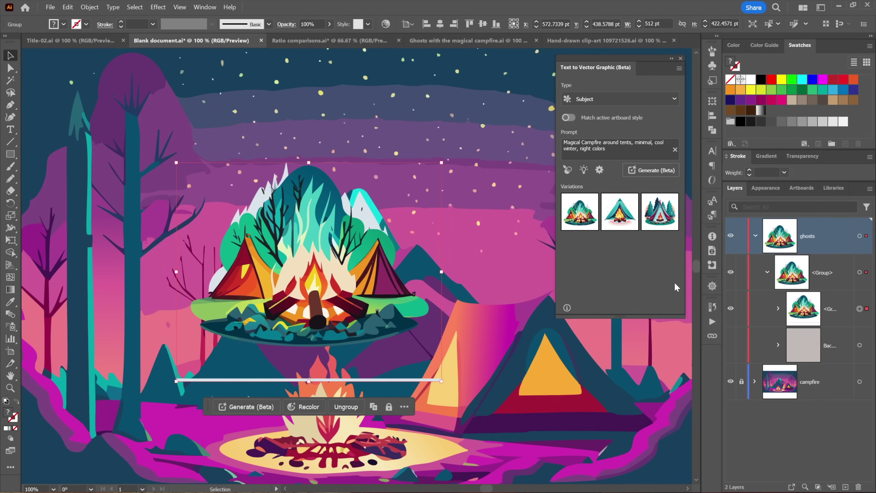
Step: Switch the subject to the teal tent variation, try it left of the scene's campfire, and delete it
left_click(627, 220)
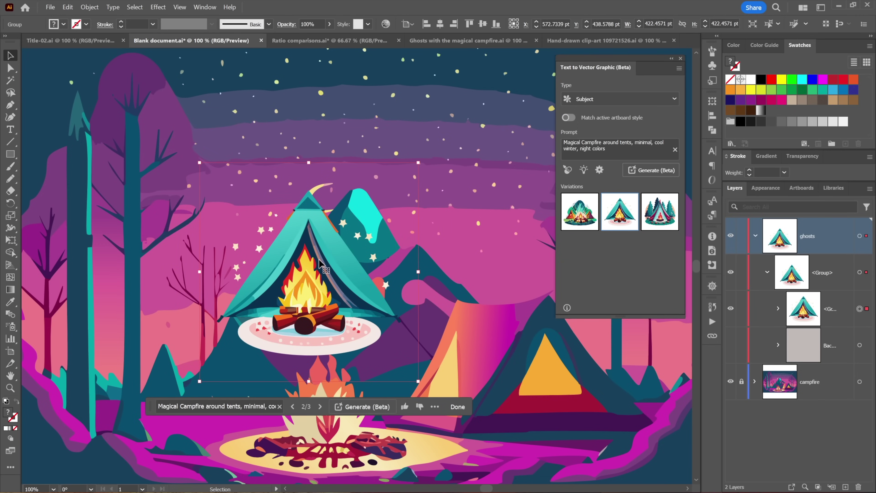
left_click_drag(326, 265, 202, 356)
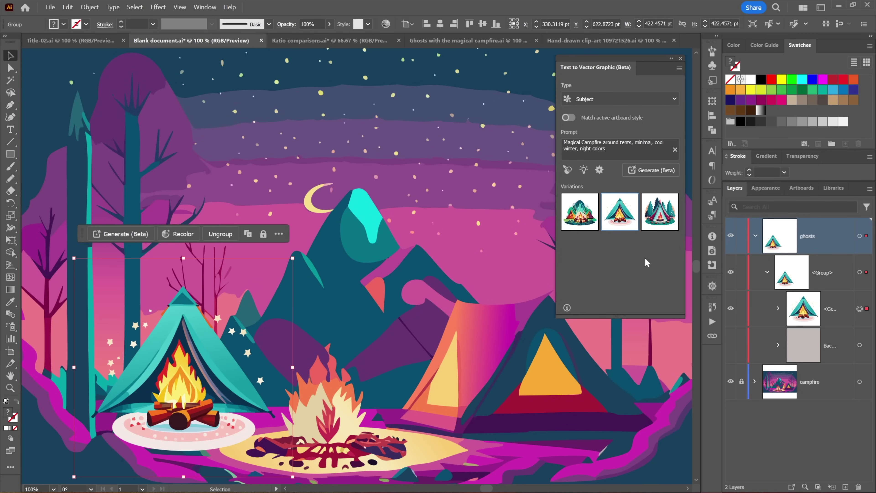
key("Delete")
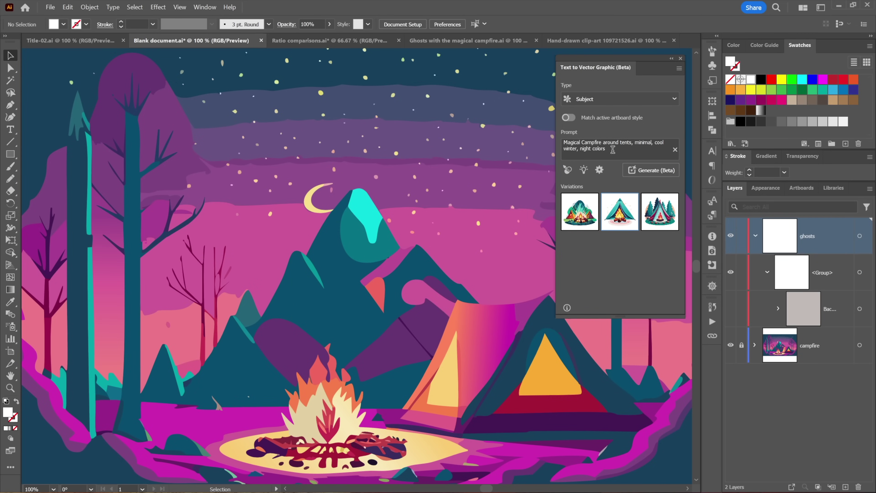
Step: Replace the prompt with "translucent dancing ghosts" and generate the subject
left_click_drag(612, 149, 548, 141)
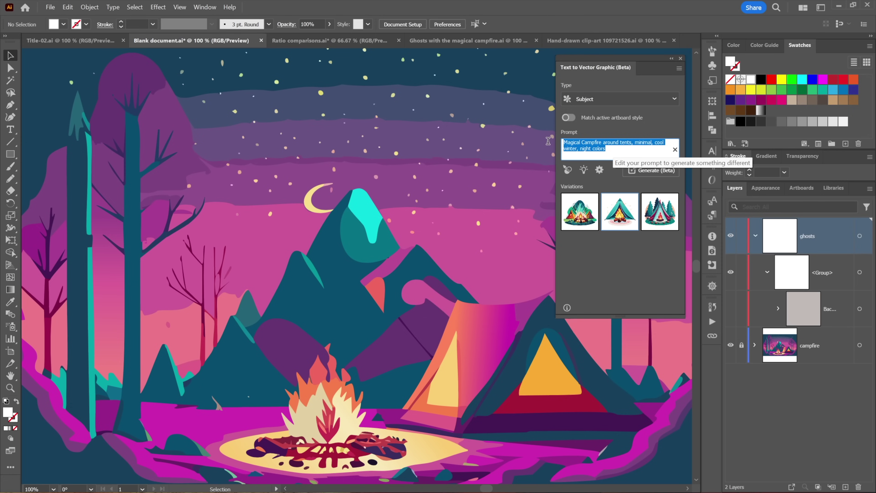
type("translucent dancing ghosts")
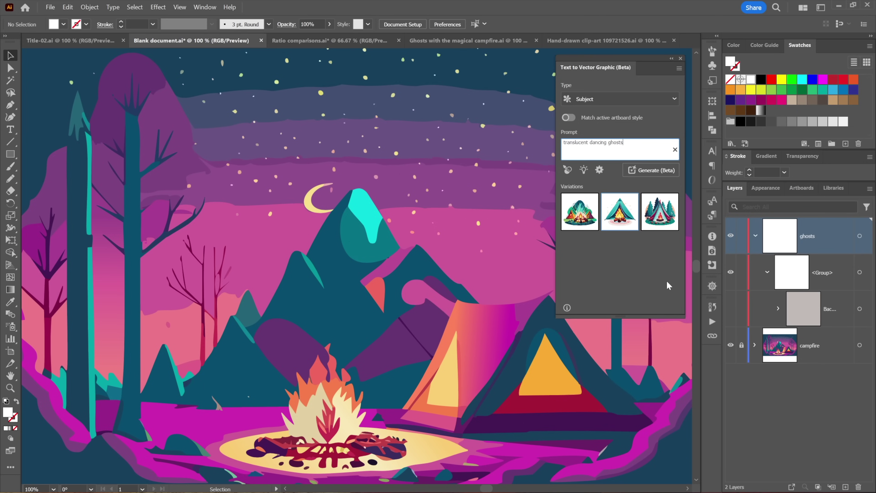
key("Return")
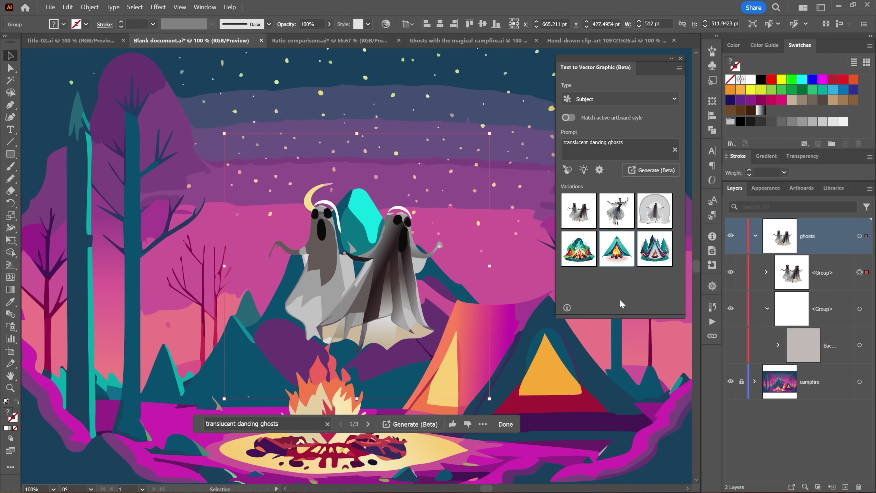
Step: Move the pair of ghosts to the left of the campfire, and temporarily show their hidden background
mouse_move(607, 239)
left_click_drag(387, 293, 223, 332)
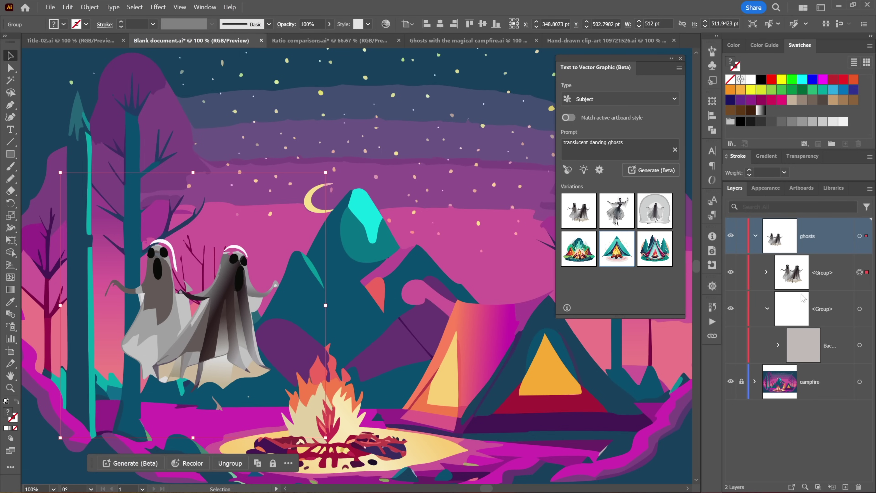
left_click(766, 272)
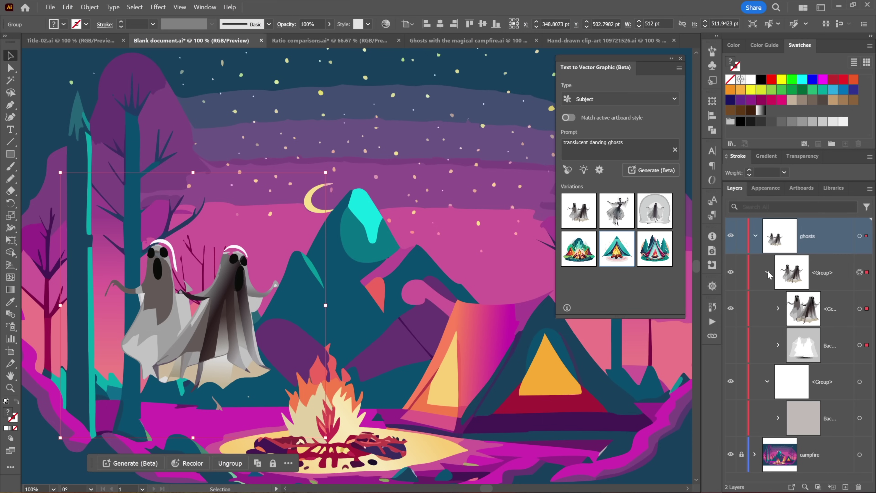
left_click(731, 346)
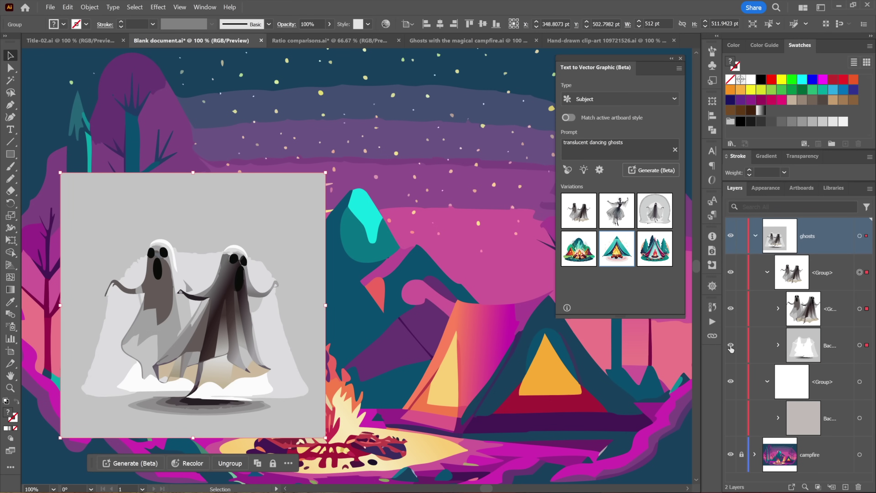
left_click(731, 346)
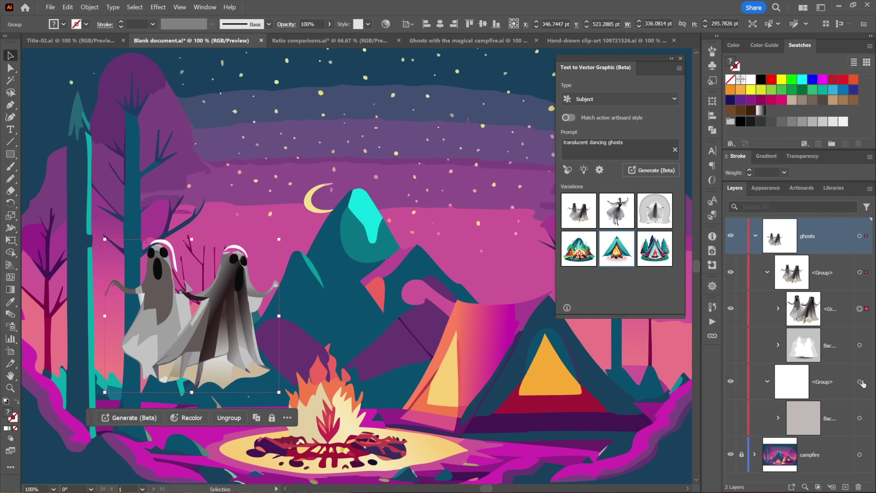
Step: Reveal the leftover grey background from the deleted tent subject and delete its group from the ghosts layer
key("ctrl+shift+a")
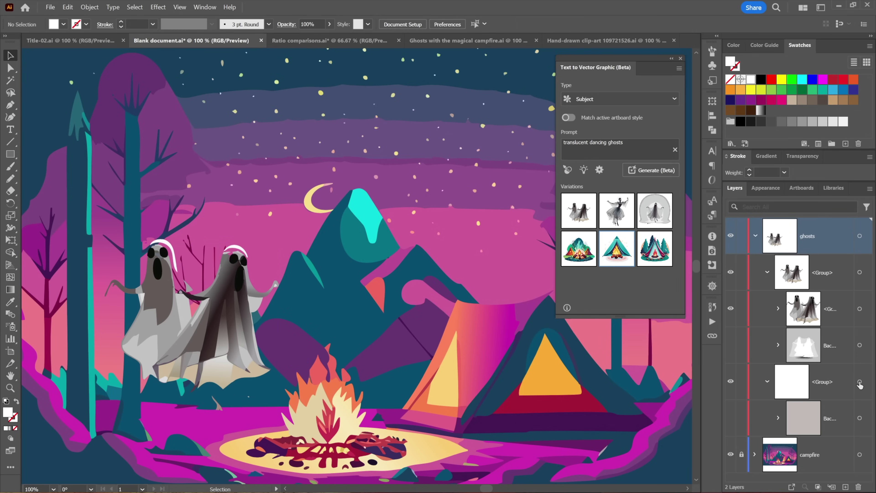
left_click(731, 418)
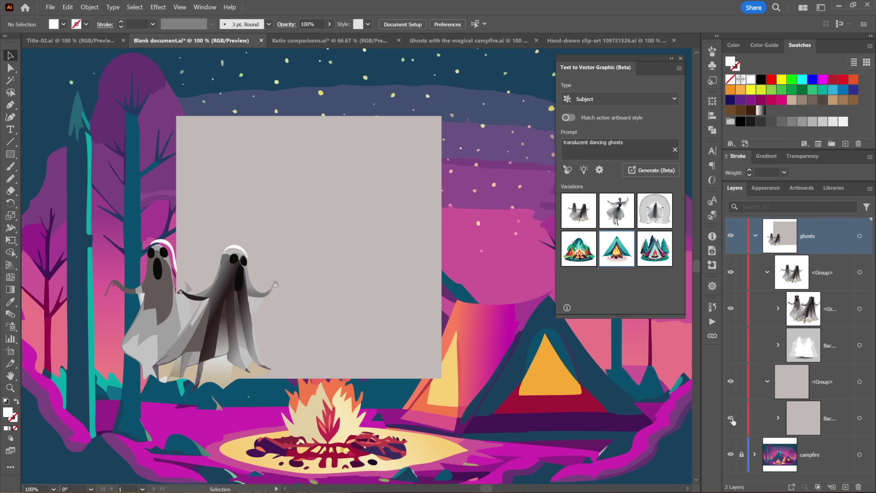
left_click(860, 383)
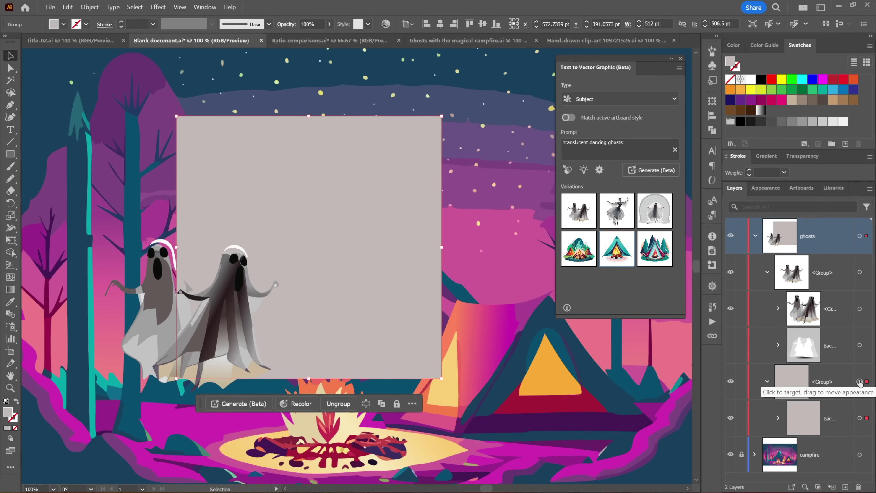
key("Delete")
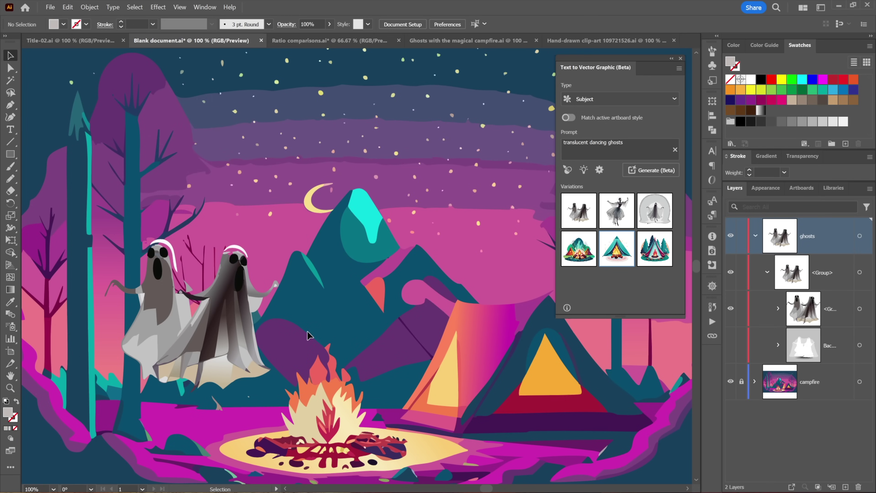
Step: Compare the dancing woman and domed ghost variations on the selected subject, trying the domed ghost lower beside the campfire
left_click(249, 306)
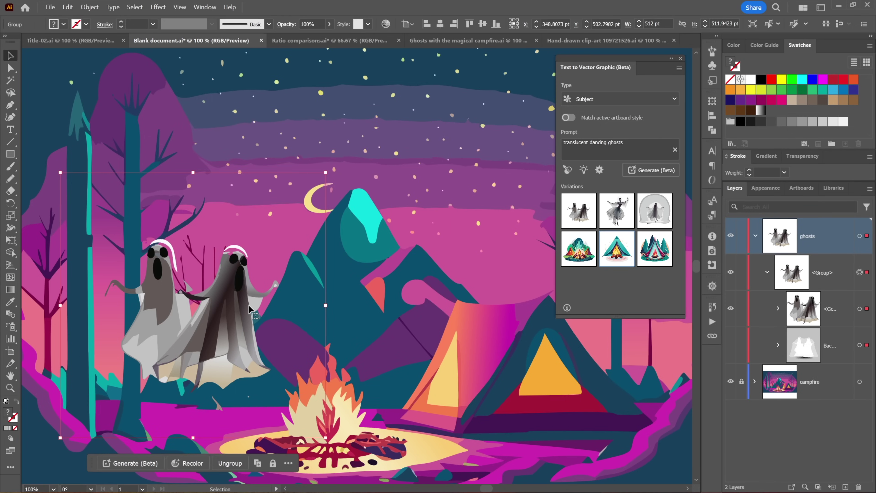
left_click(609, 218)
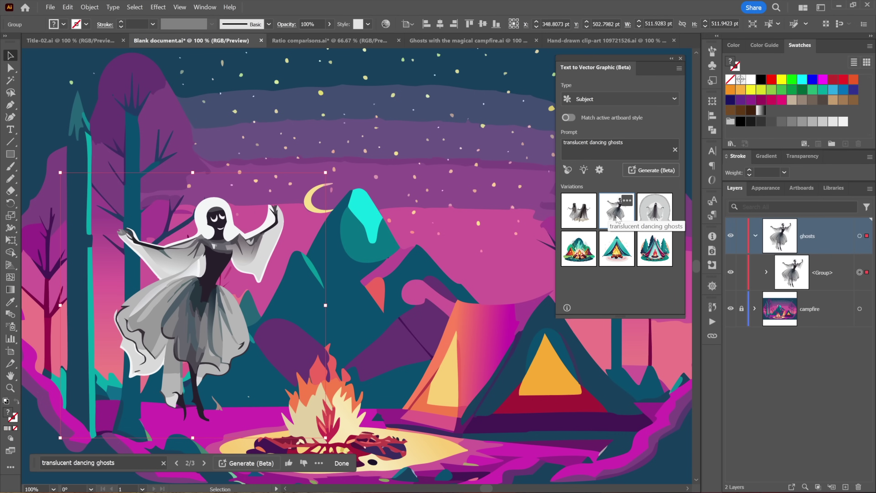
left_click(651, 218)
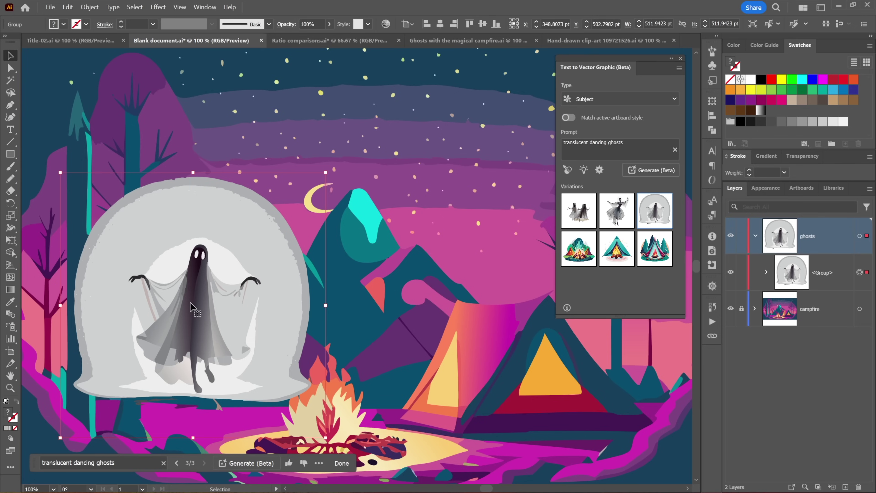
left_click_drag(190, 303, 171, 364)
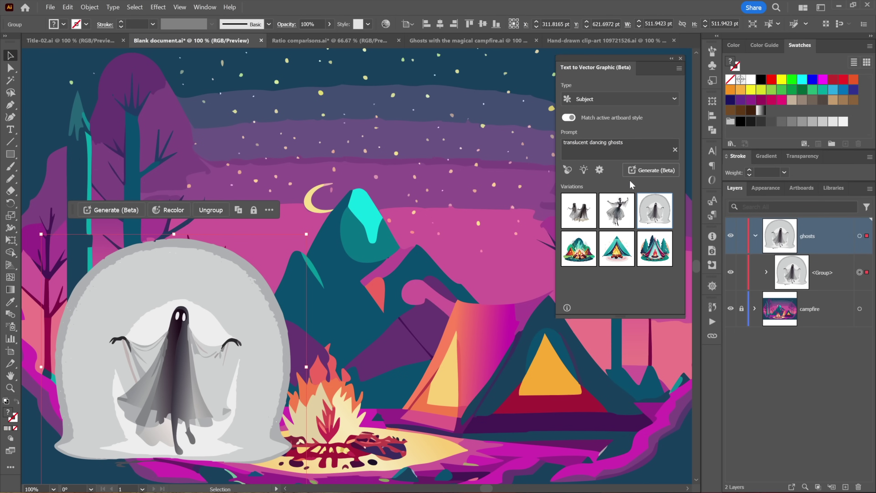
Step: Regenerate the dancing ghosts with Match active artboard style on, and position the first, pink-cloaked variation left of the campfire
left_click(646, 168)
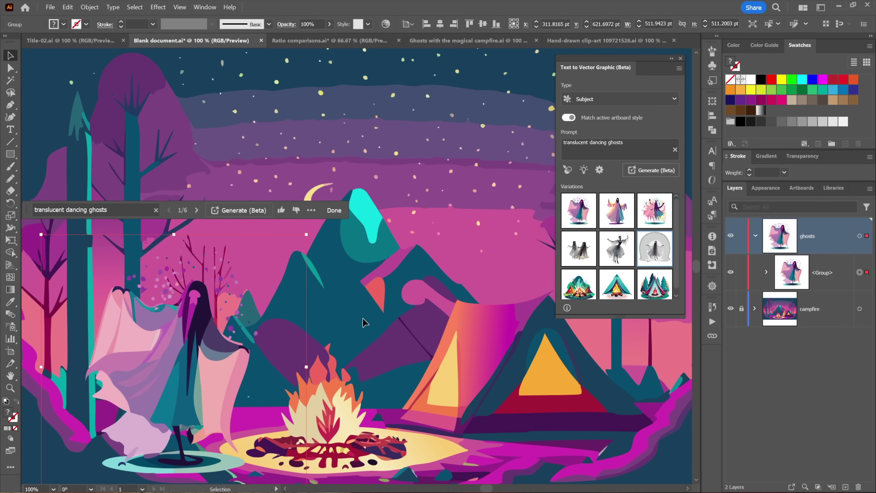
left_click_drag(182, 346, 188, 311)
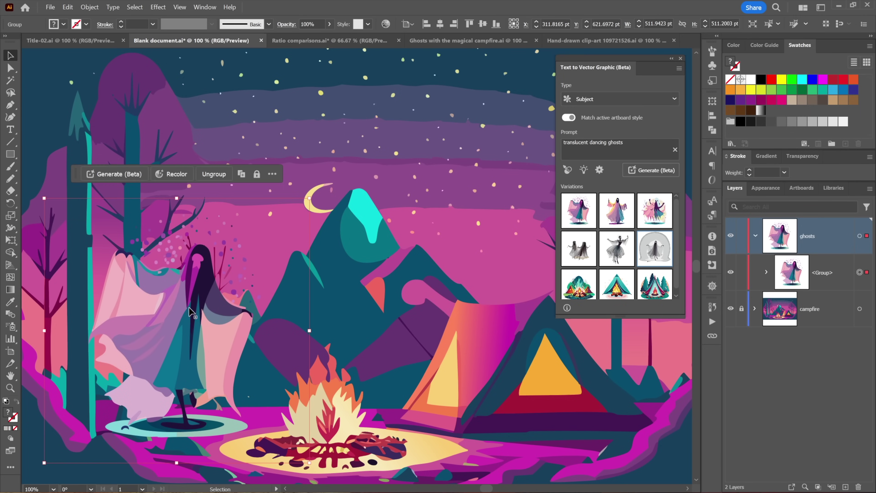
left_click(610, 218)
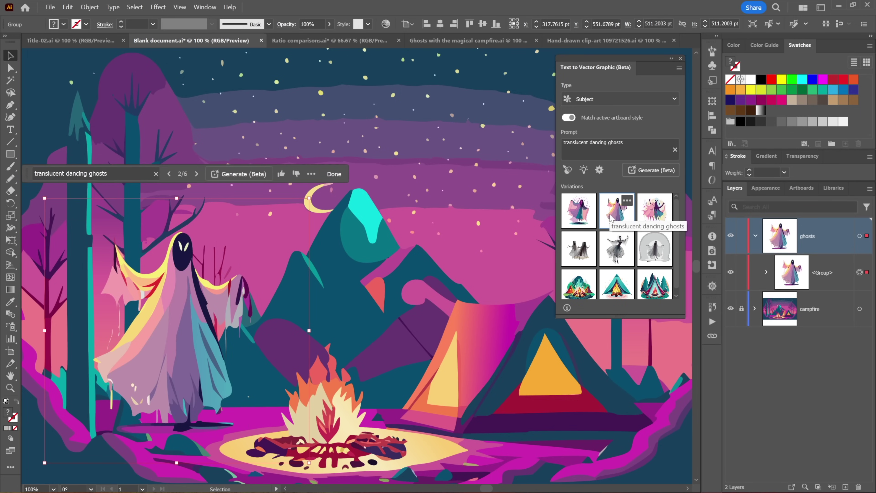
left_click(655, 218)
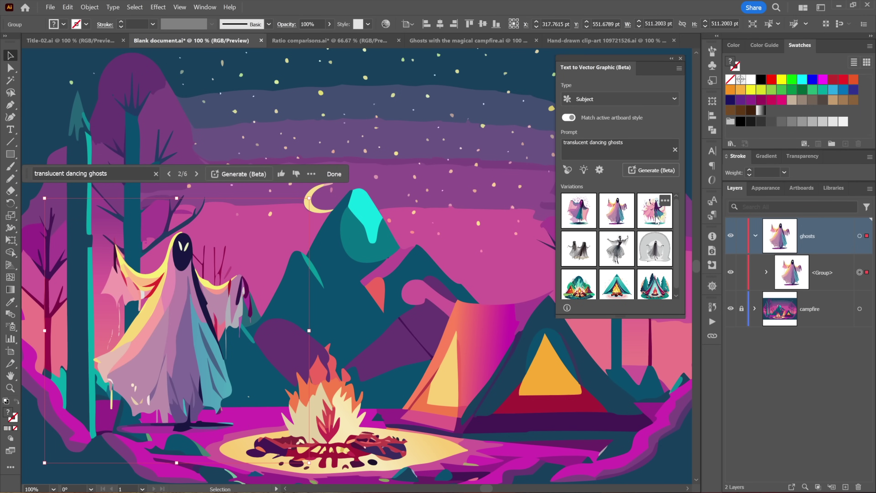
left_click(575, 222)
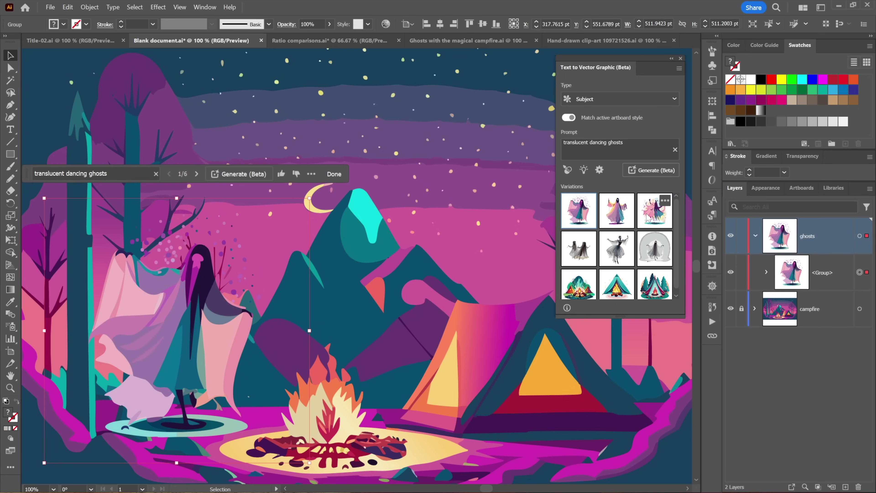
Step: Place the hooded, yellow-edged ghost variation as a second subject right of the campfire, about 472 pt wide
left_click_drag(597, 217, 461, 237)
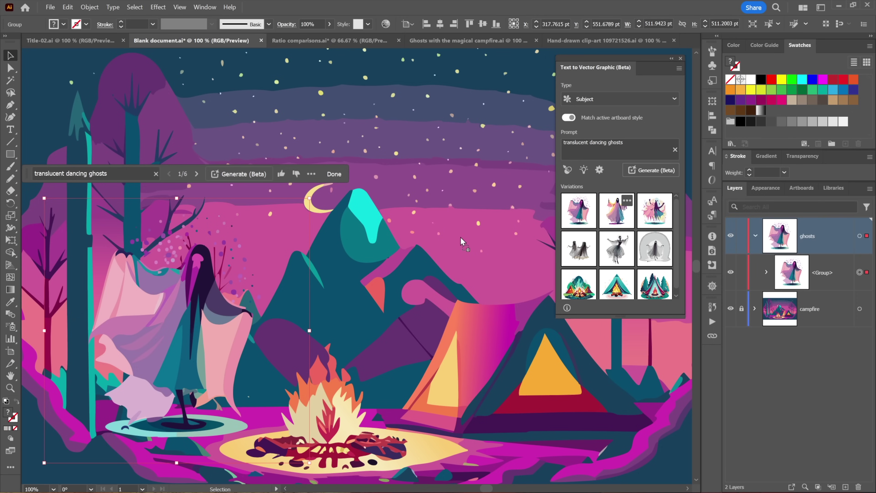
left_click_drag(411, 217, 412, 217)
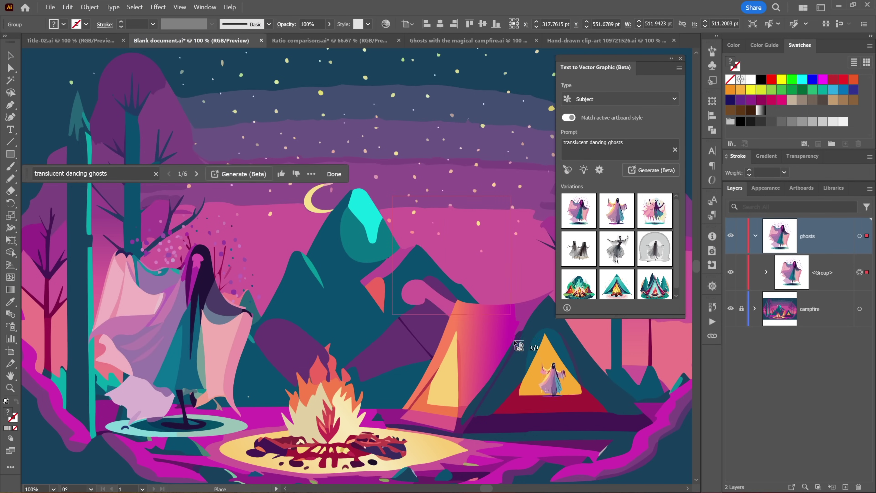
left_click_drag(602, 438, 638, 463)
left_click_drag(507, 317, 503, 340)
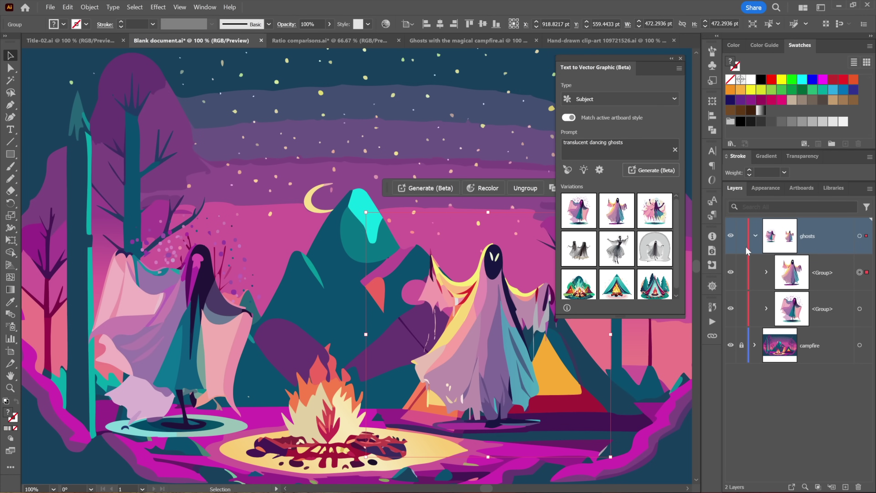
Step: Unlock the campfire layer and lock the ghosts layer
left_click(741, 345)
left_click(741, 236)
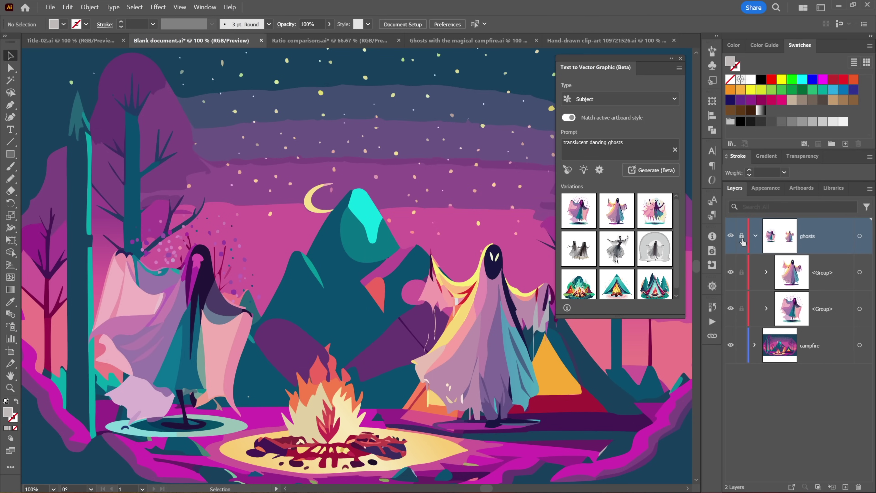
Step: Select the campfire scene artwork and expand its layer and nested group down to the foreground and background subgroups
left_click(352, 339)
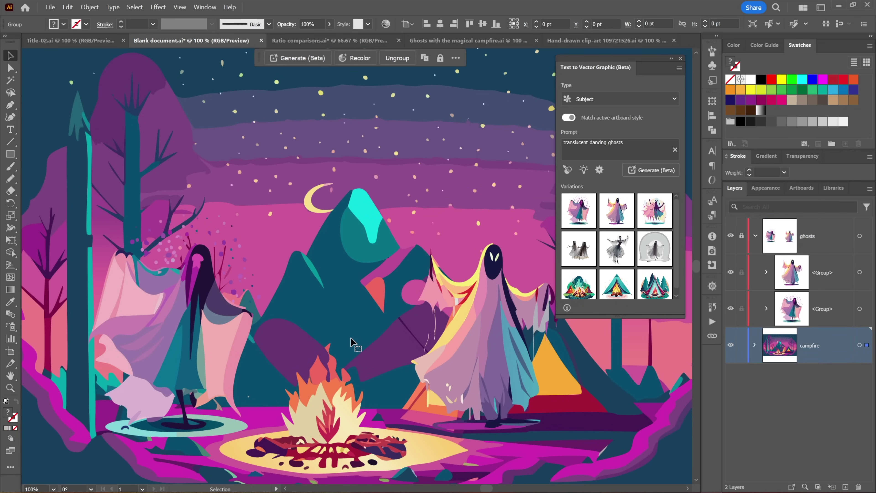
key("a")
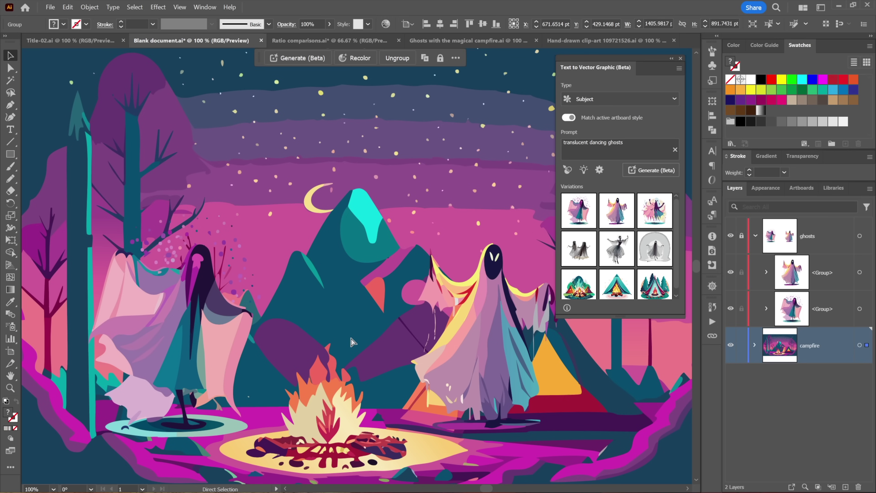
key("v")
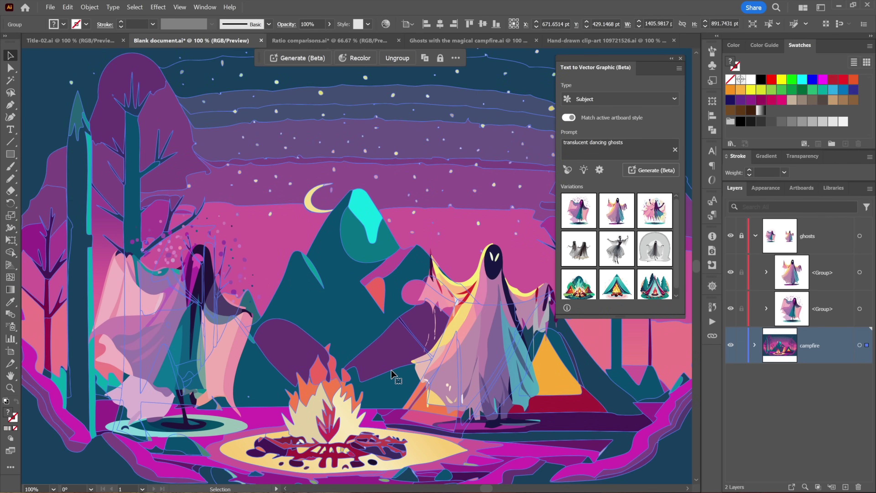
left_click(755, 345)
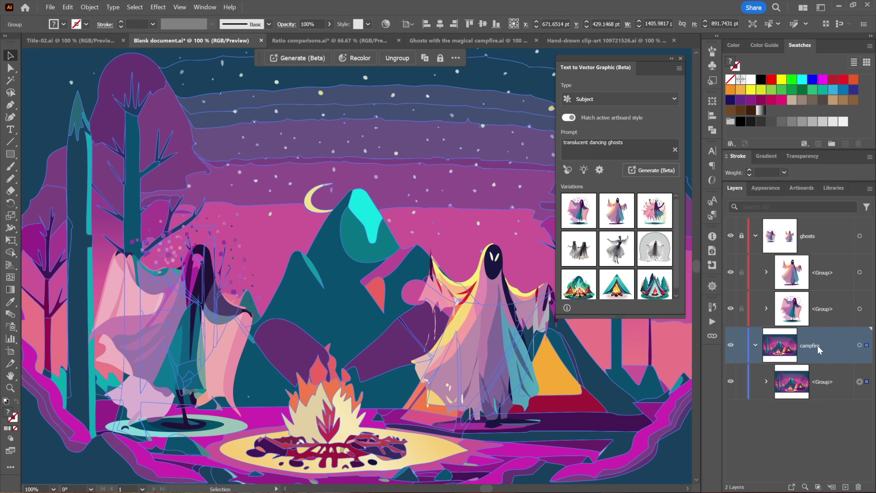
left_click(766, 380)
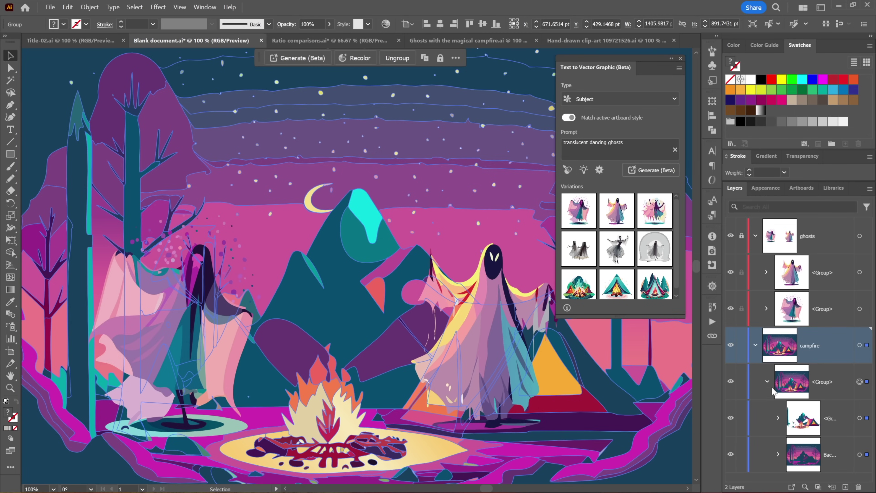
Step: Hide the ghosts layer and toggle the campfire's foreground and background subgroups off and on to examine what each contains
left_click(731, 418)
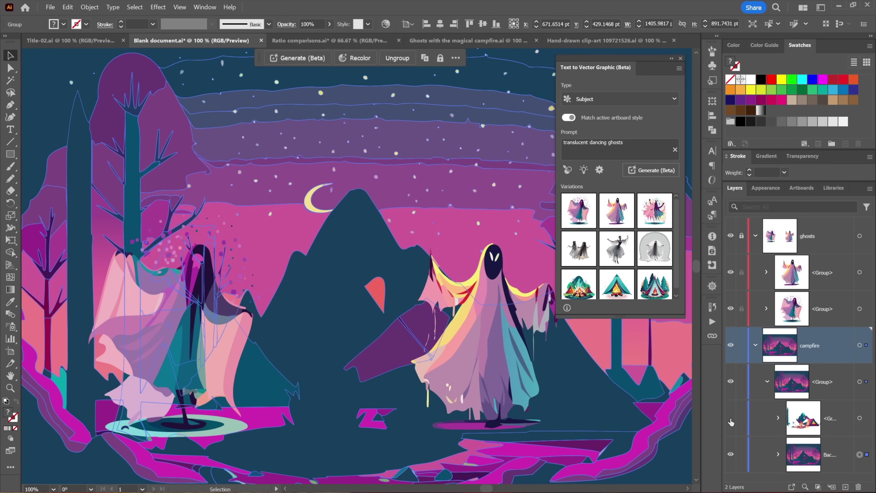
left_click(731, 420)
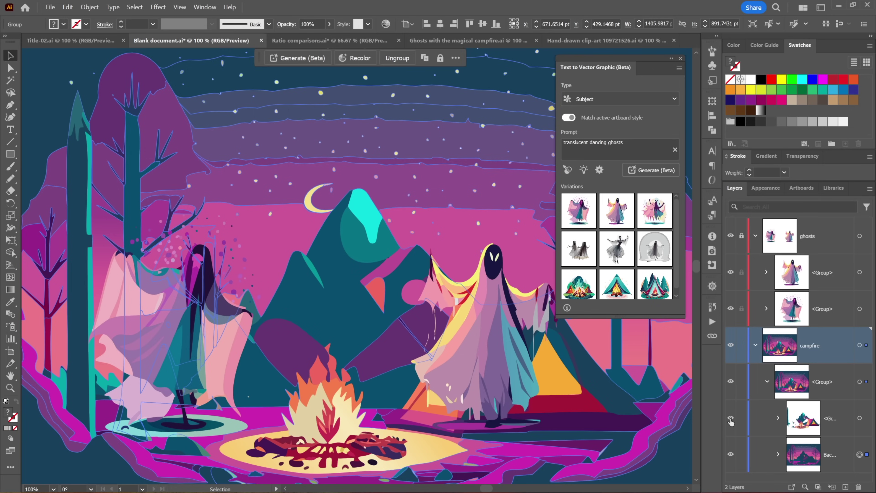
left_click(731, 237)
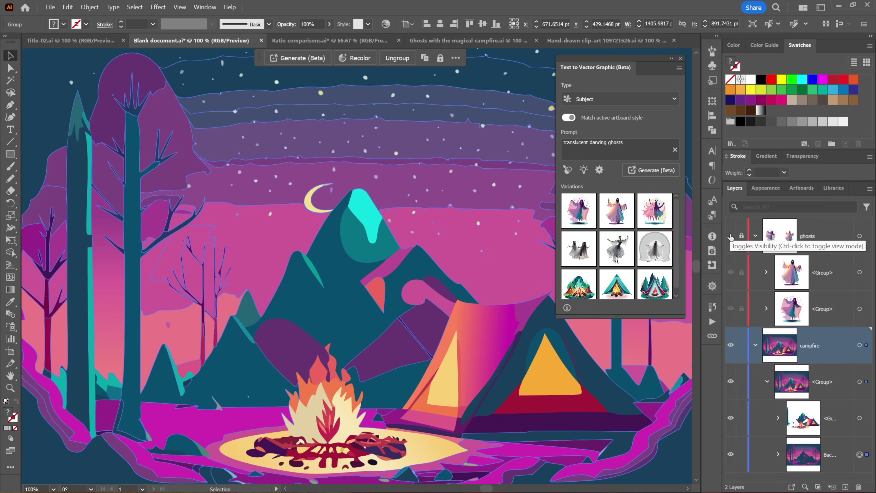
left_click(731, 419)
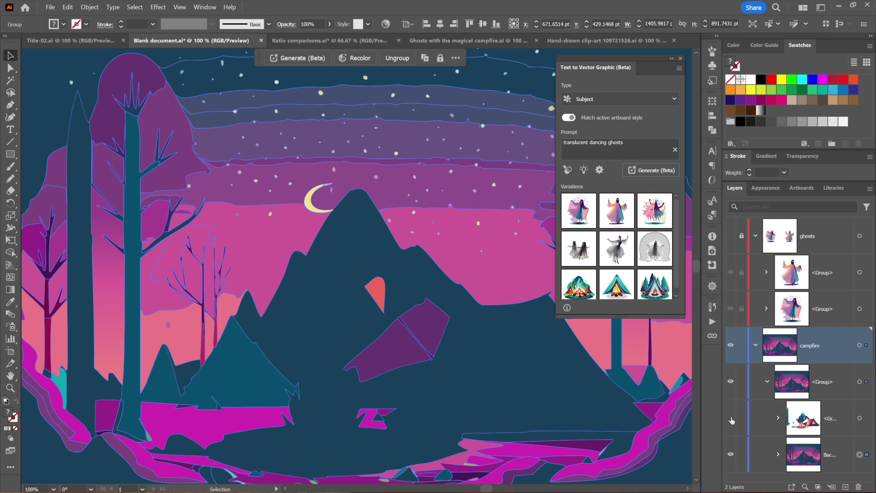
left_click(731, 420)
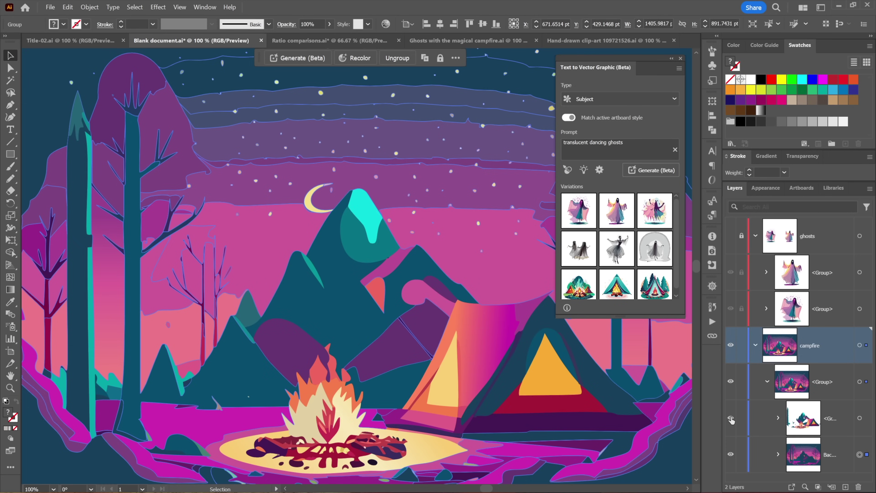
left_click(731, 455)
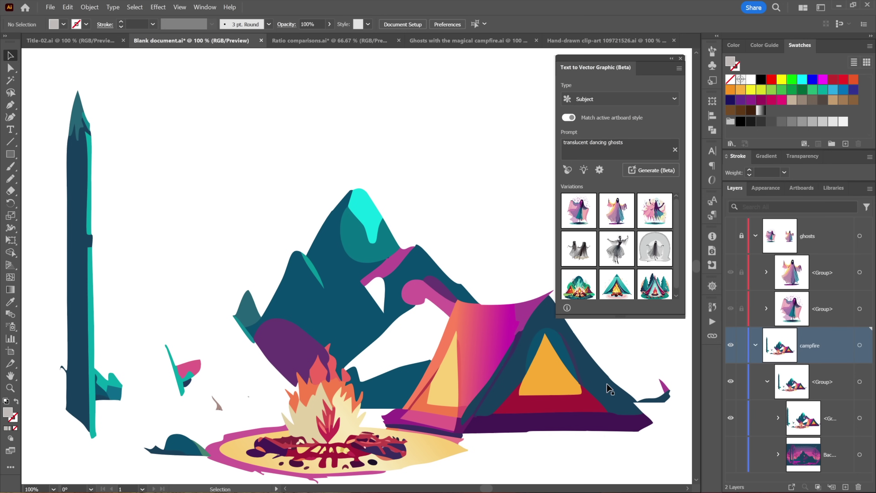
left_click(731, 455)
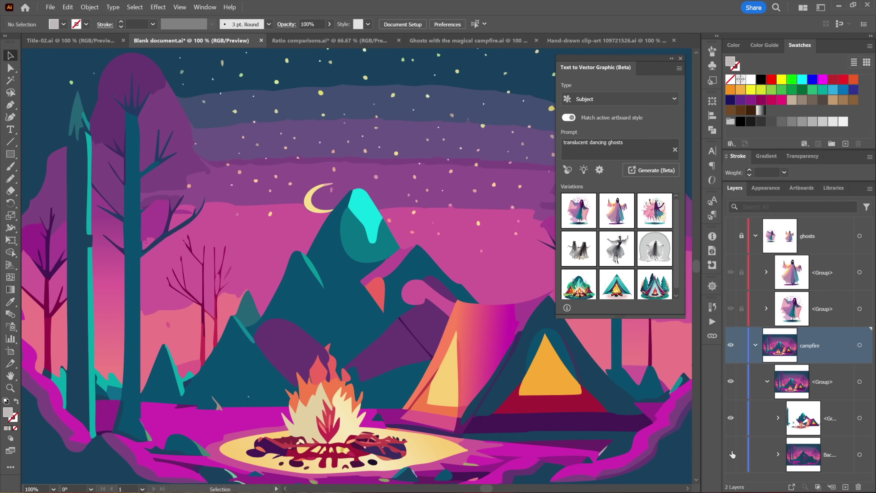
Step: Hide the background subgroup and isolate the campfire artwork through its nested groups until the fire's parts are individually selectable
left_click(731, 455)
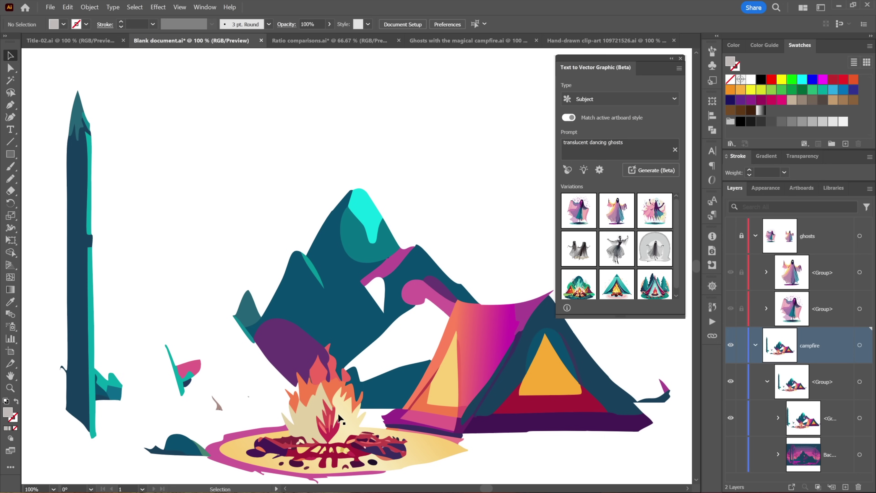
left_click(345, 420)
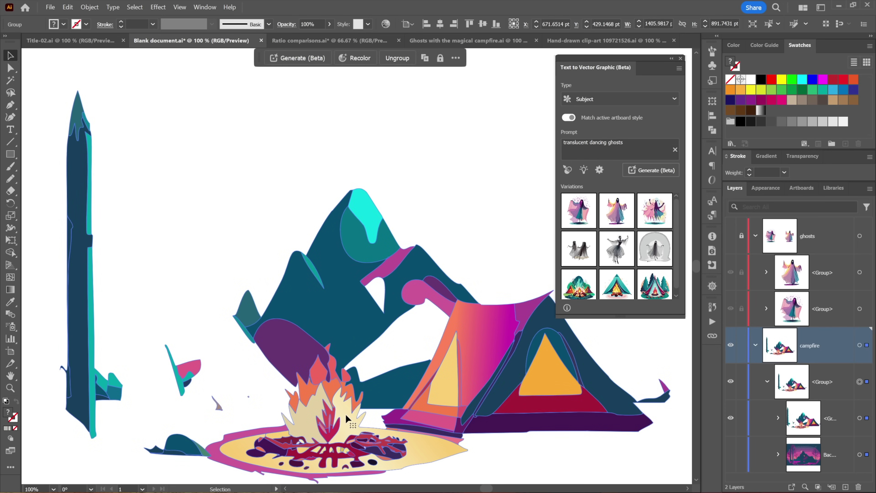
double_click(346, 419)
left_click(346, 419)
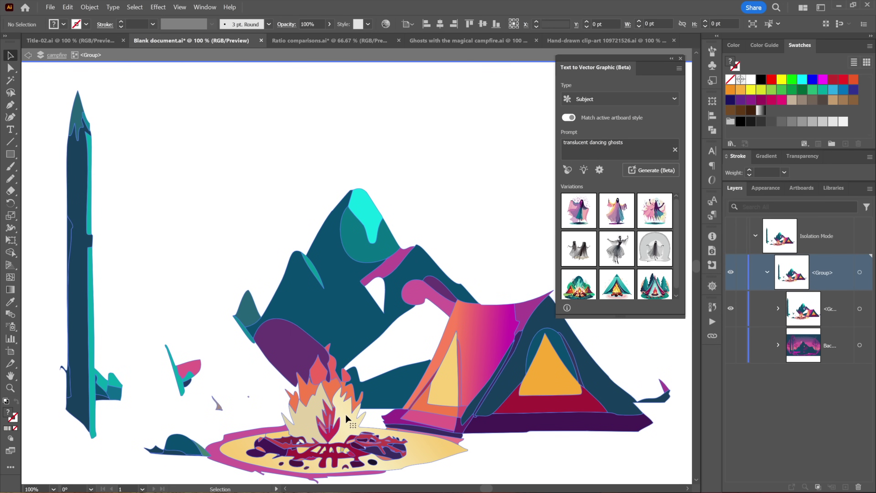
double_click(346, 419)
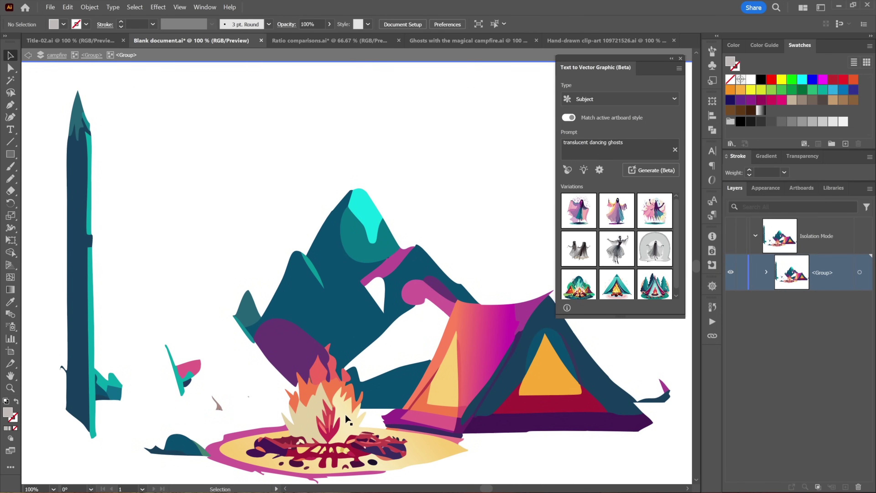
left_click(346, 419)
double_click(346, 418)
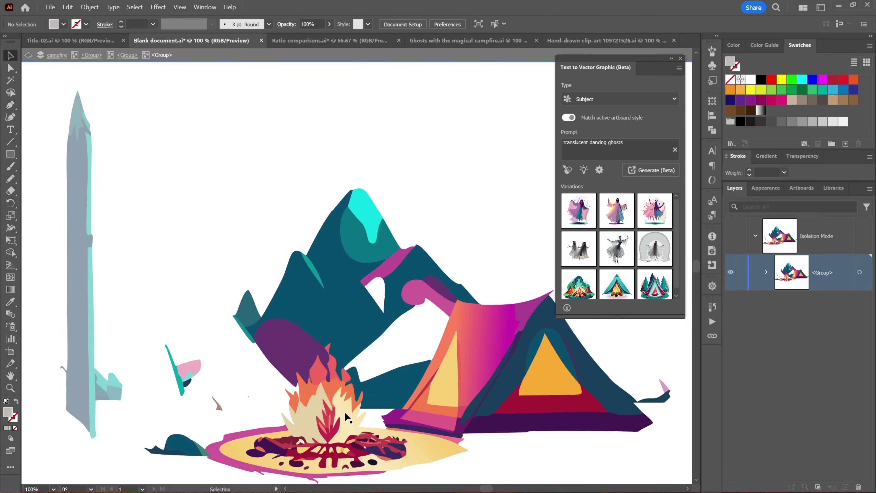
Step: Try moving the pale flame and glowing ground ring away from the logs, and undo the move
left_click_drag(347, 417, 212, 159)
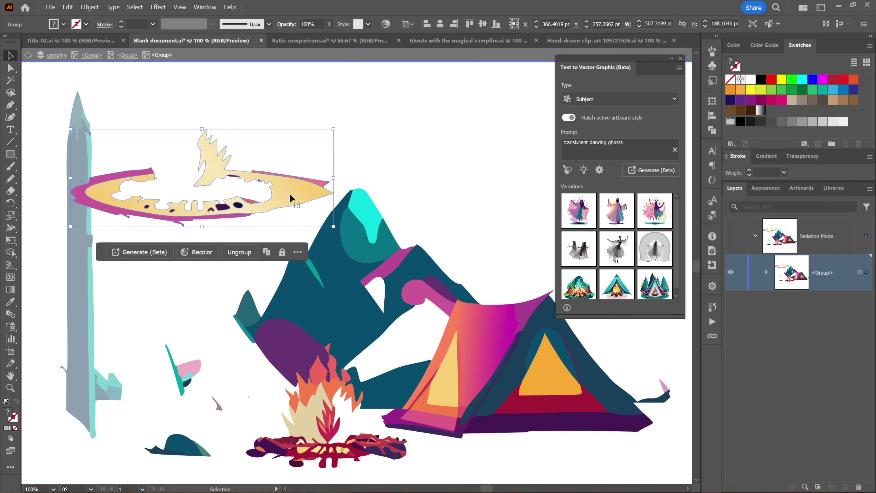
key("ctrl+z")
key("ctrl+z")
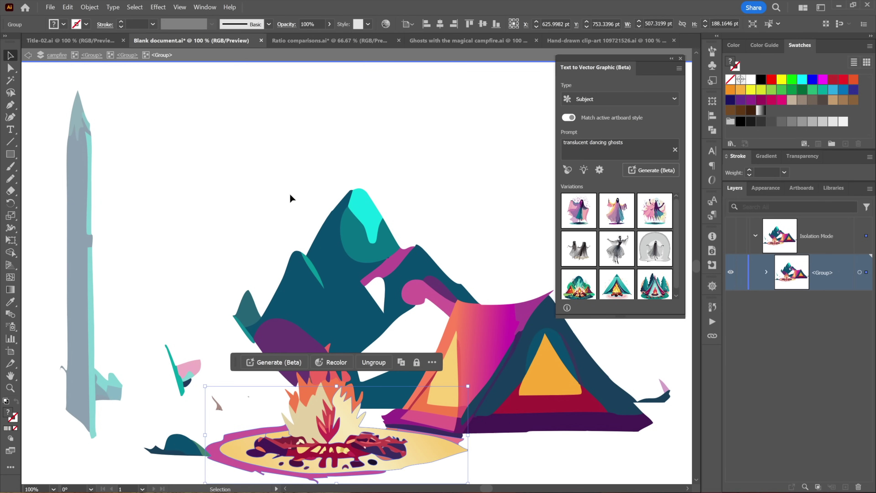
Step: Add the remaining flames to the selection, cut them with the glowing ring from the campfire artwork, and exit isolation mode
left_click(335, 381, "shift")
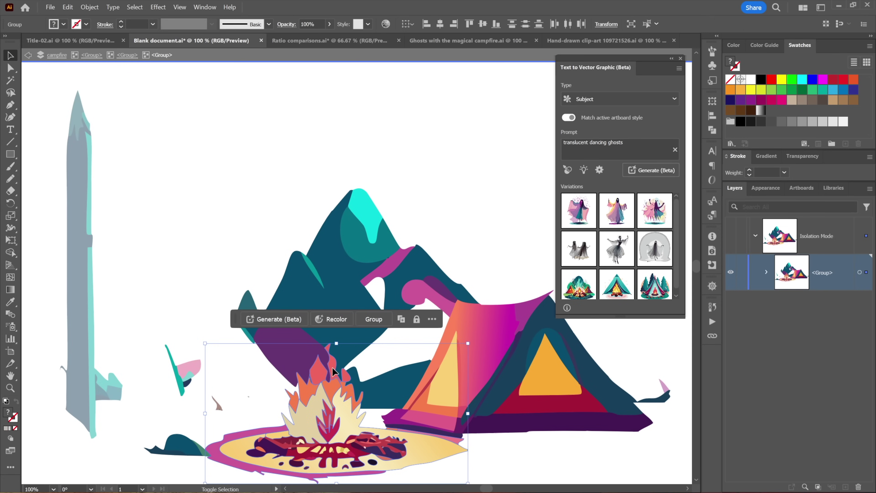
left_click_drag(348, 416, 194, 198)
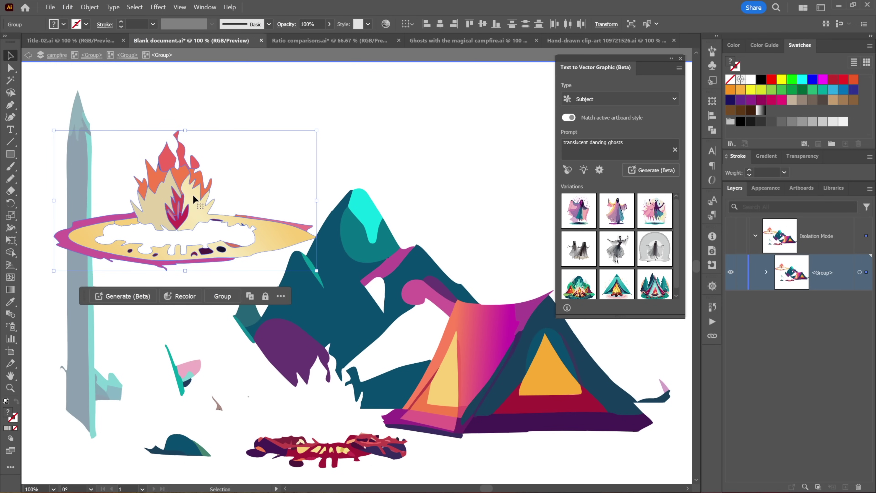
key("ctrl+z")
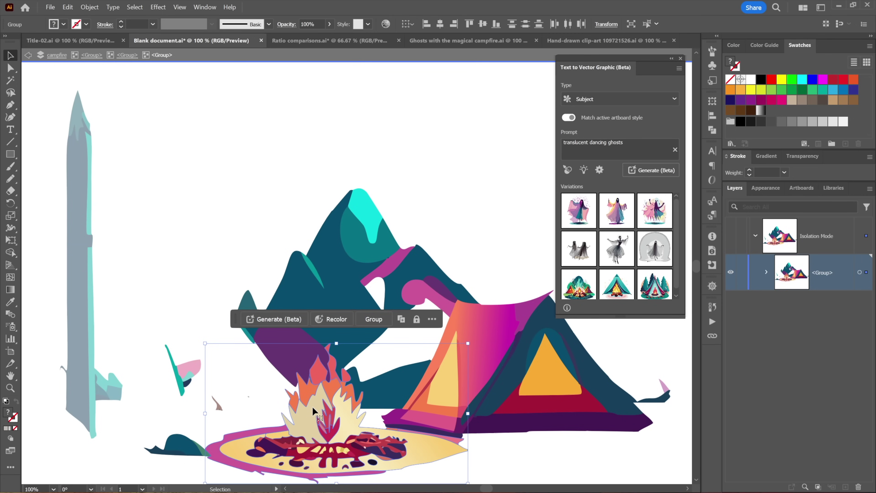
key("a")
key("Delete")
key("v")
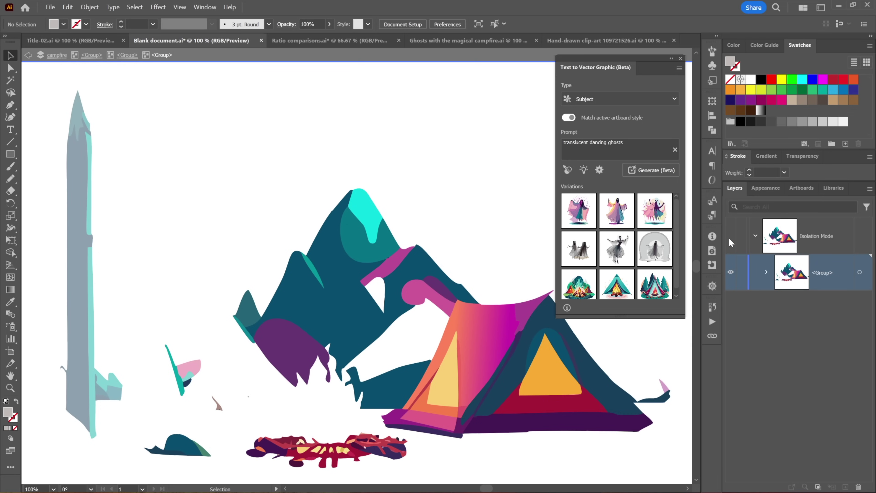
key("Escape")
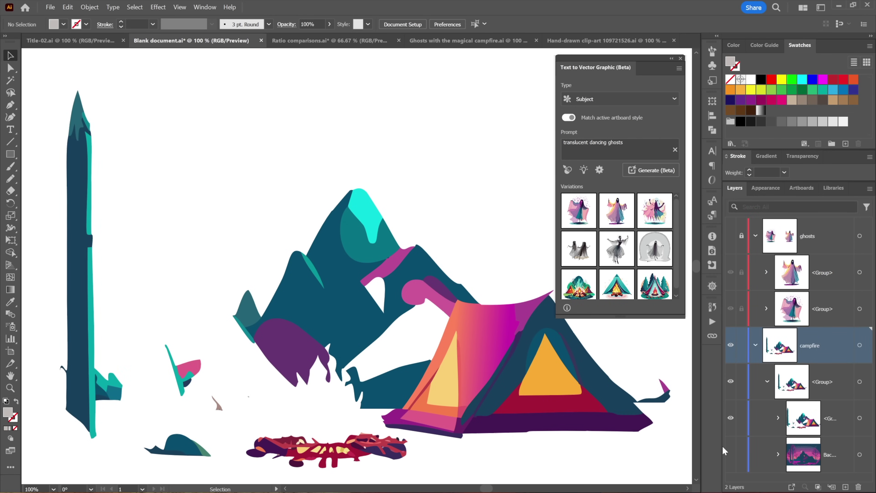
Step: Show the background subgroup and the ghosts layer again, and collapse the campfire layer
left_click(731, 455)
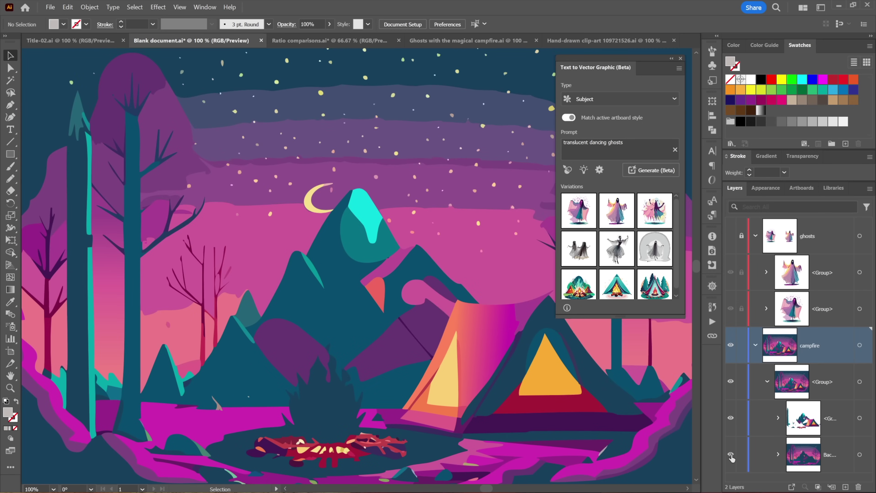
left_click(755, 346)
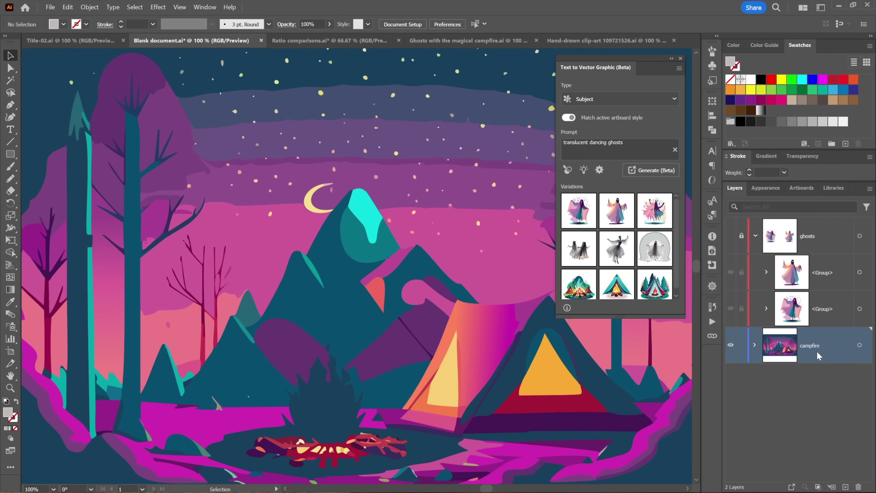
left_click(730, 238)
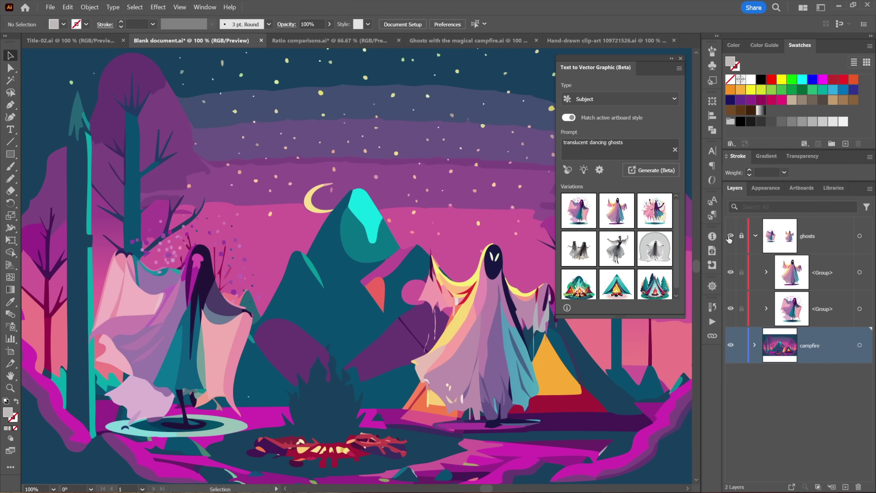
Step: Create a layer named fire with the Gold layer color above the ghosts layer, and paste the cut flames and ring there in place
left_click(833, 241)
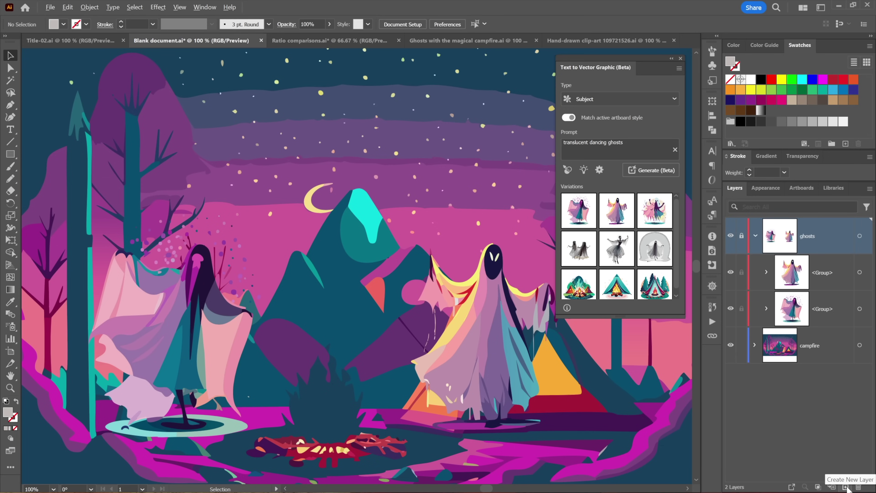
left_click(846, 487, "alt")
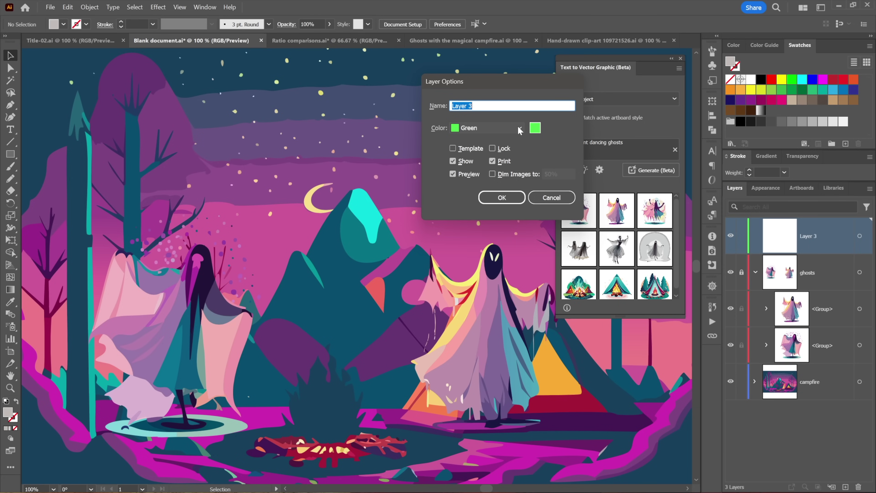
type("fire")
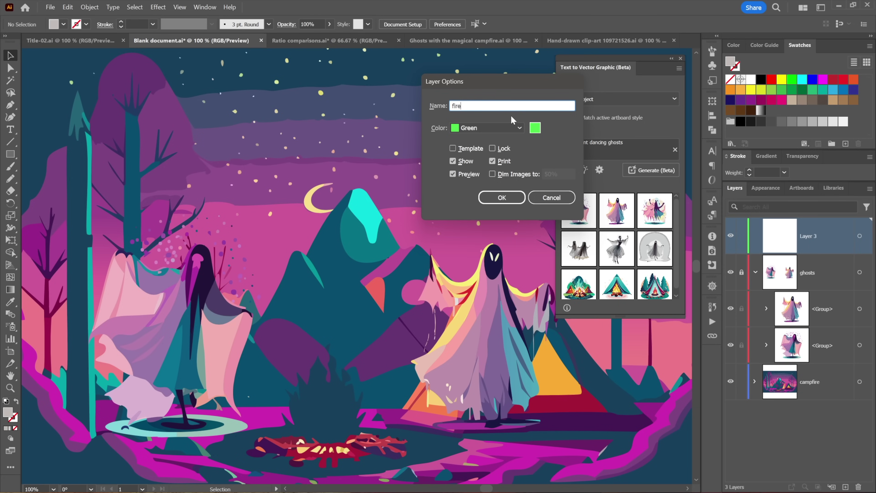
left_click(503, 128)
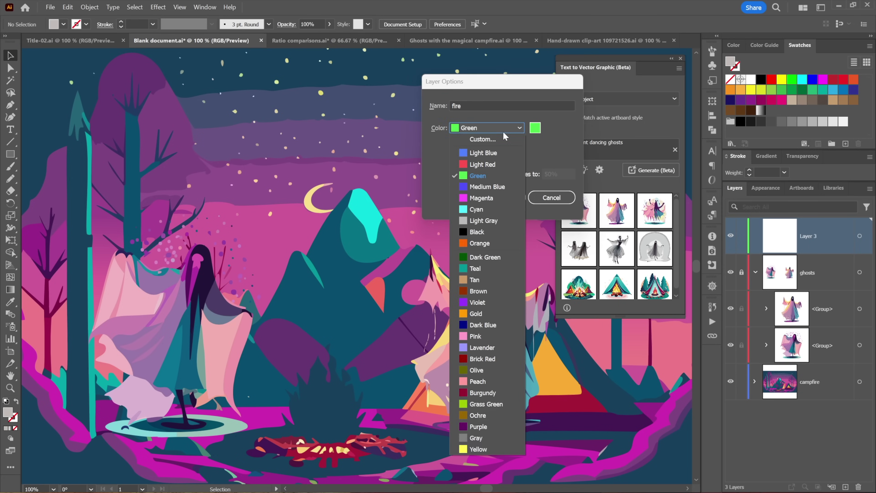
left_click(482, 313)
left_click(502, 198)
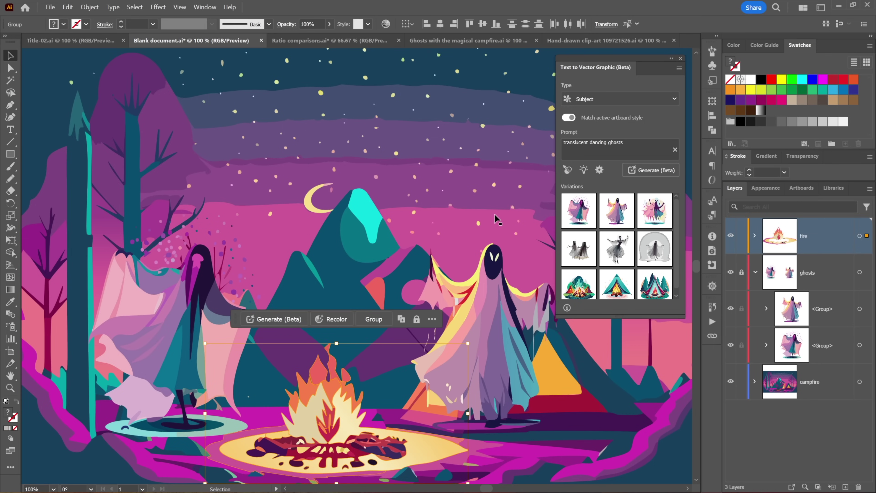
Step: Unlock the ghosts layer and move the hooded ghost closer to the campfire so it stands partly behind the flames
left_click(496, 305)
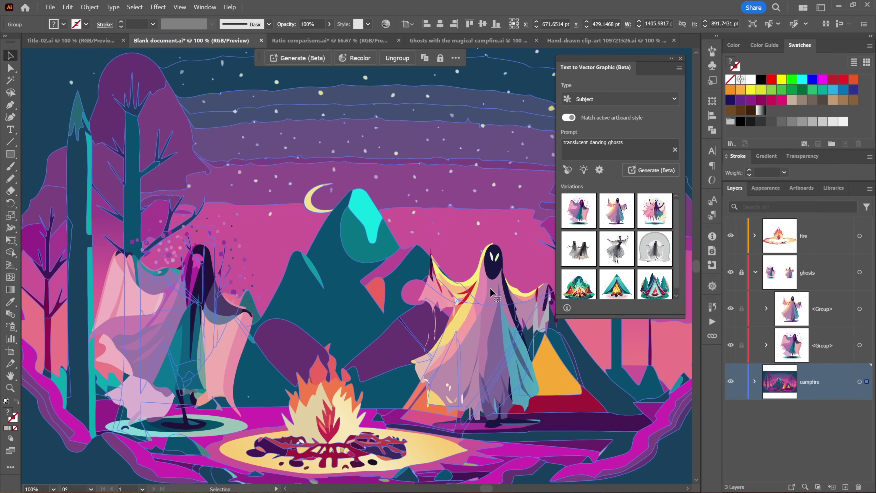
left_click(741, 273)
left_click_drag(496, 286, 369, 295)
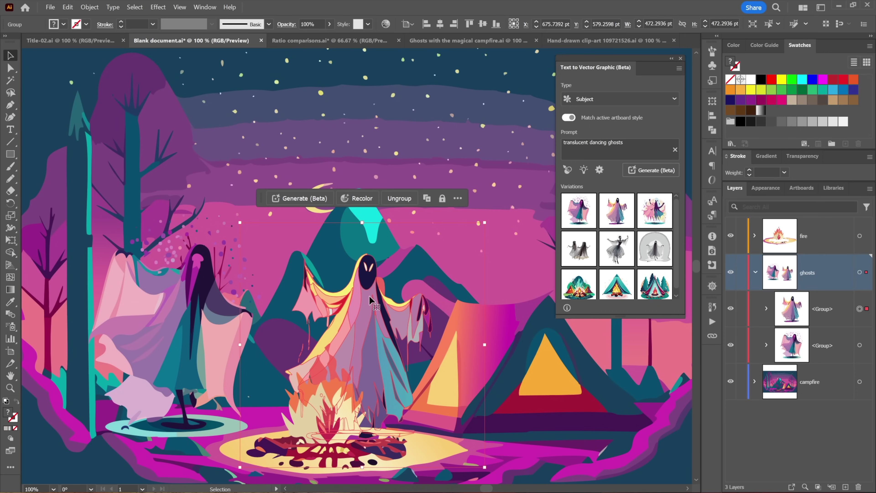
left_click_drag(369, 295, 417, 295)
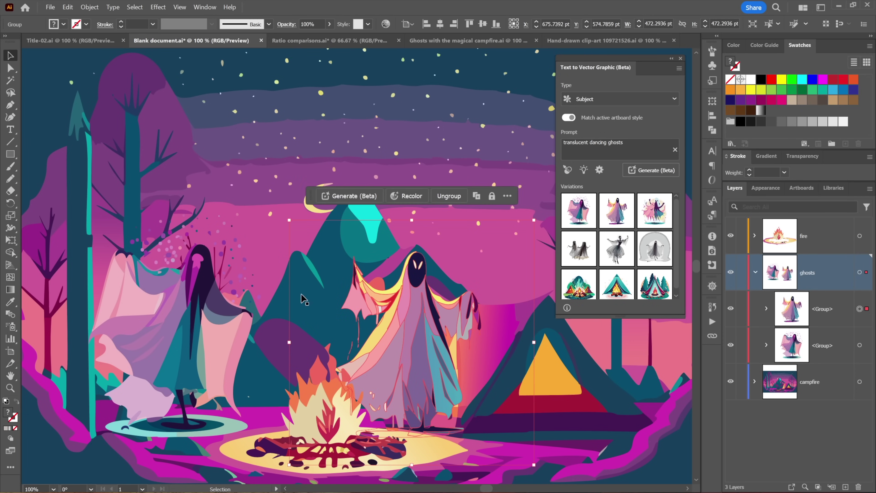
Step: Set the hooded ghost's blending mode to Hard Light
left_click(286, 26)
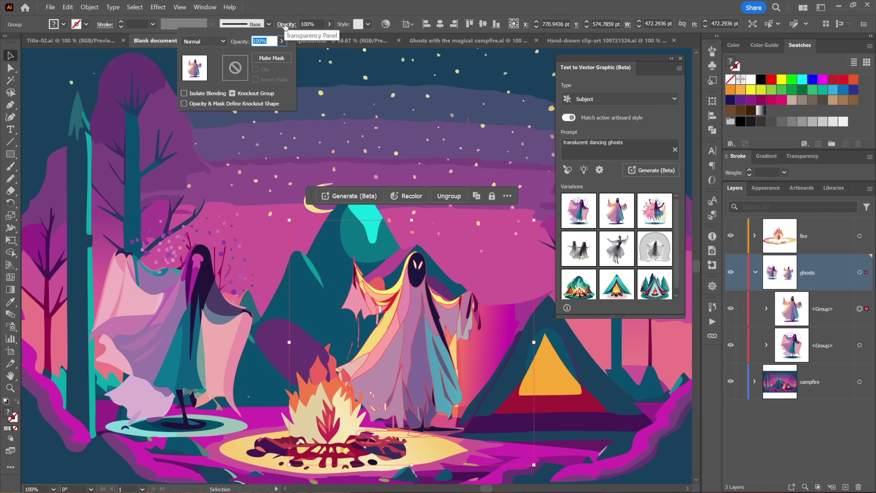
left_click(206, 41)
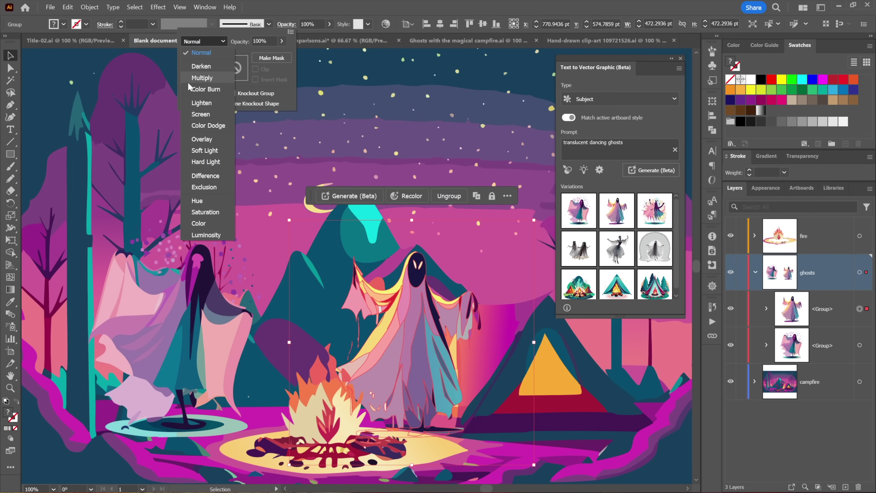
left_click(215, 161)
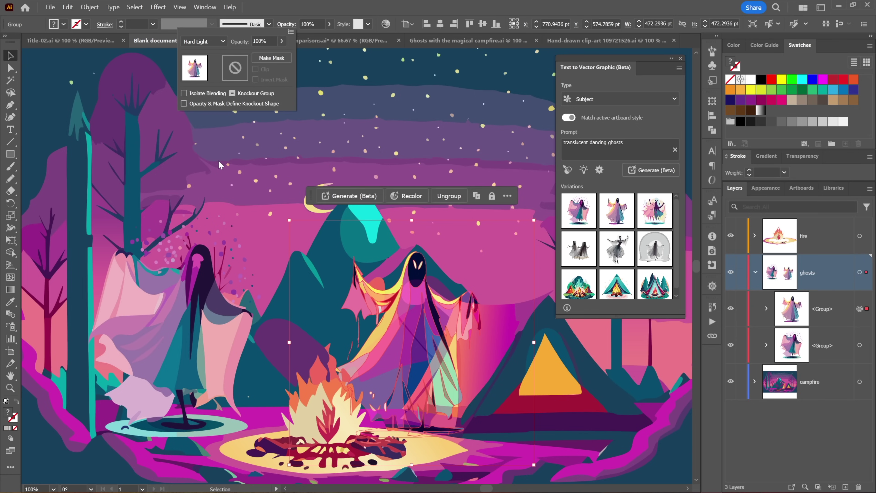
Step: Try the Screen blending mode on the pink-veiled ghost by the trees, and settle on Hard Light
left_click(224, 318)
left_click(214, 319)
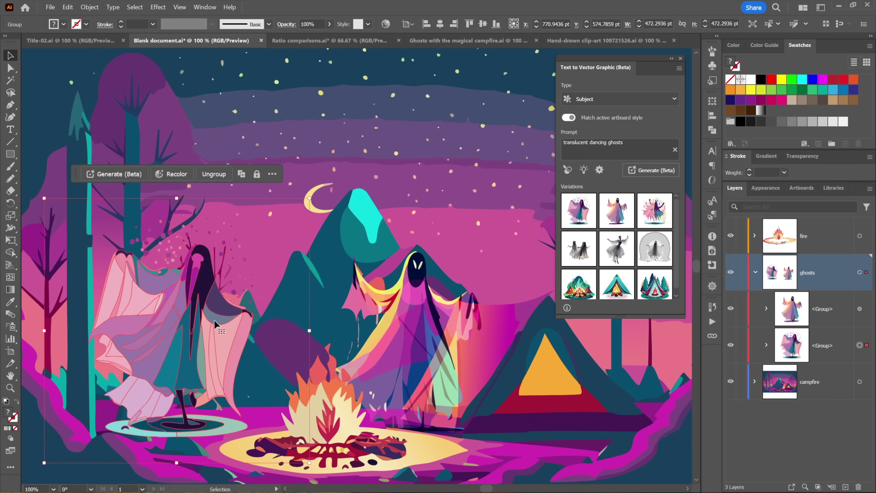
left_click(286, 24)
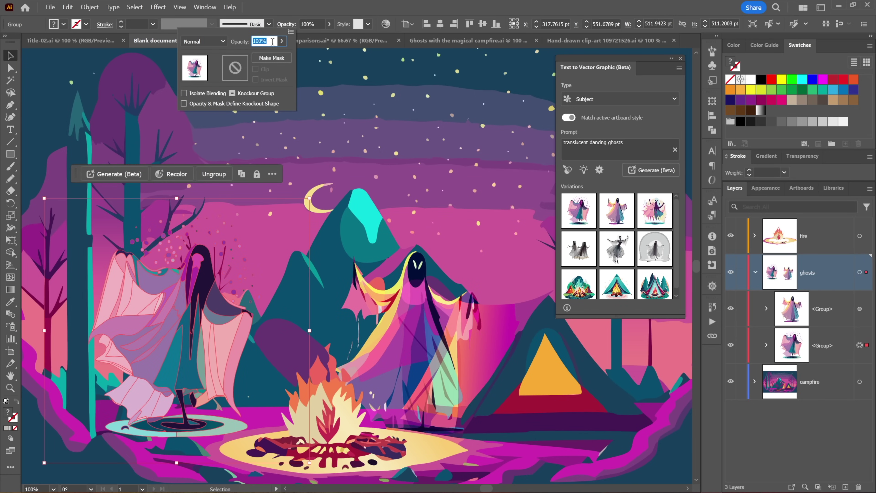
left_click(207, 42)
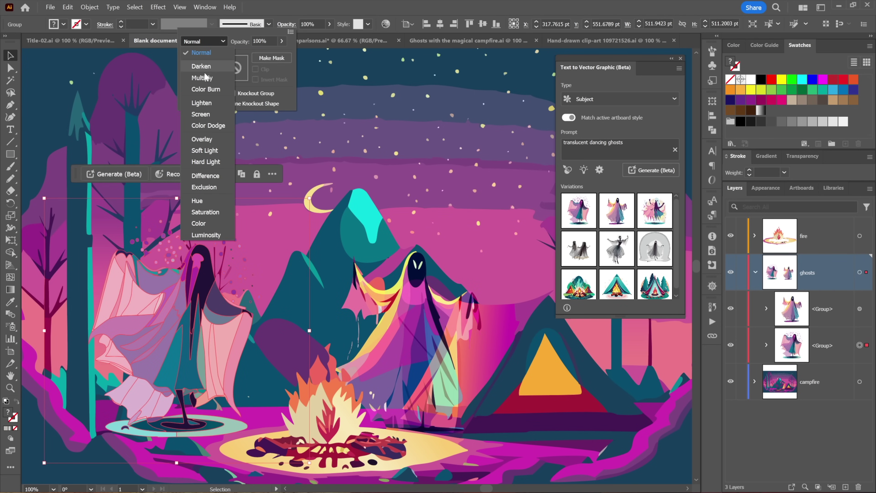
left_click(204, 112)
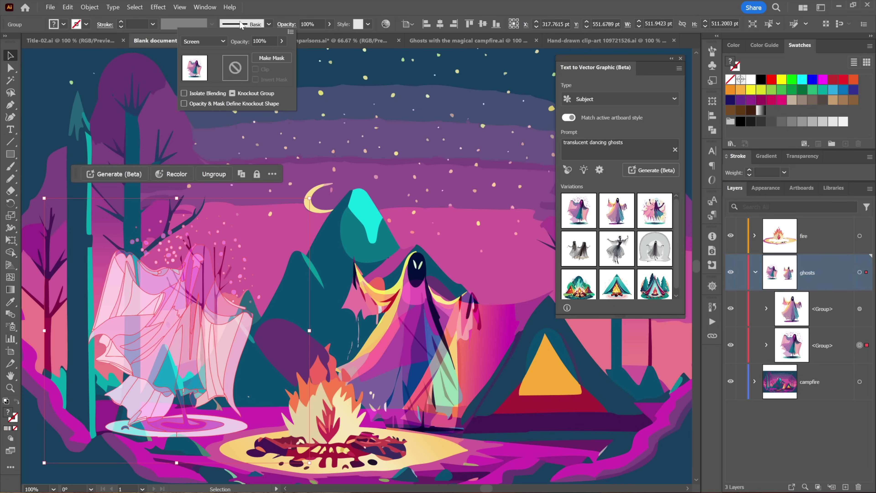
left_click(224, 40)
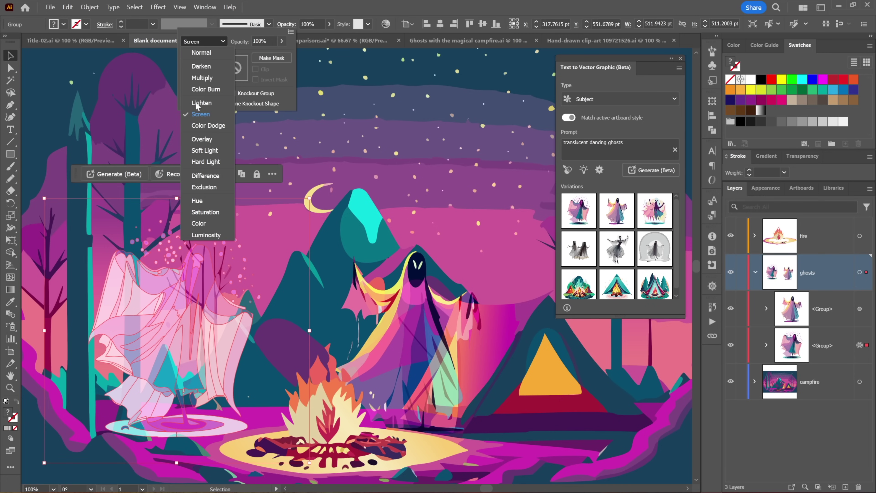
left_click(216, 160)
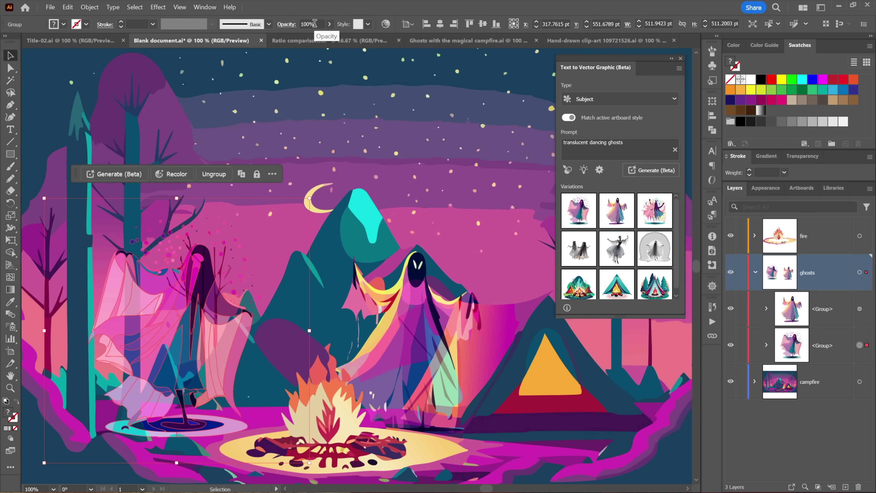
Step: Clear the selection and move the hooded ghost farther left so it stands directly behind the campfire flames
left_click(302, 109)
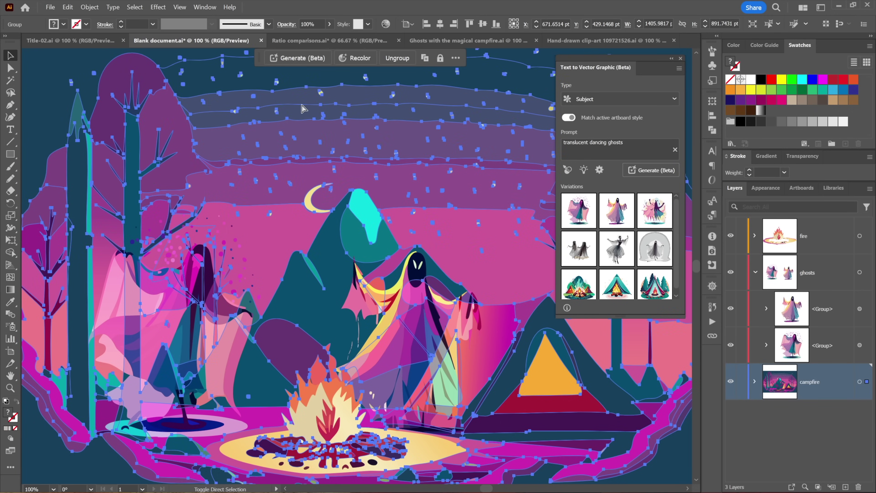
key("ctrl+shift+a")
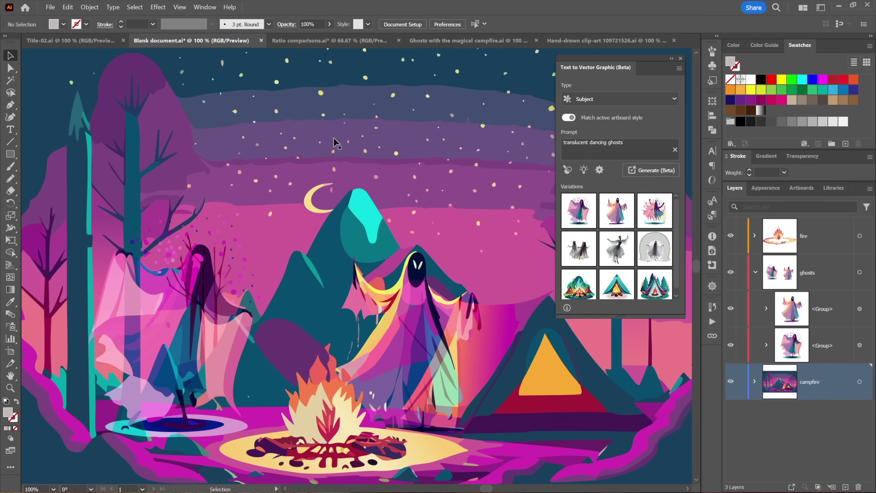
left_click_drag(406, 341, 378, 343)
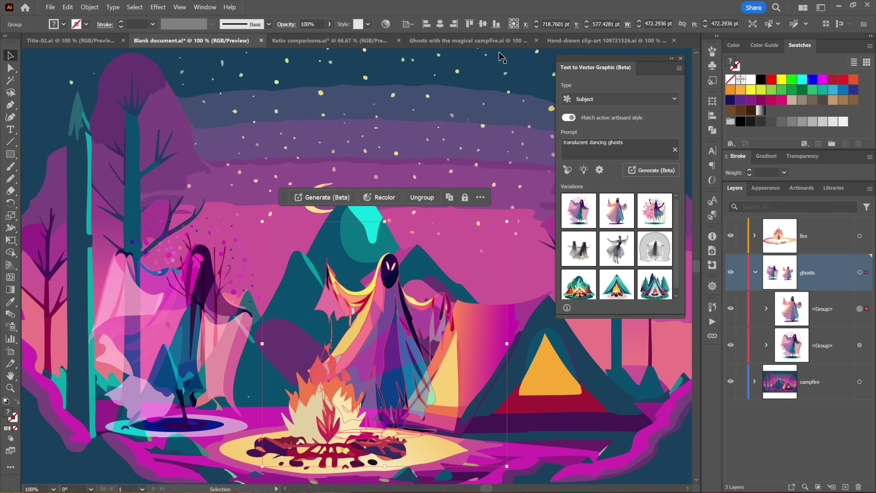
Step: Switch to the Hand-drawn clip-art 109721526.ai document and generate a subject from the prompt "enormous alien head statue"
left_click(557, 41)
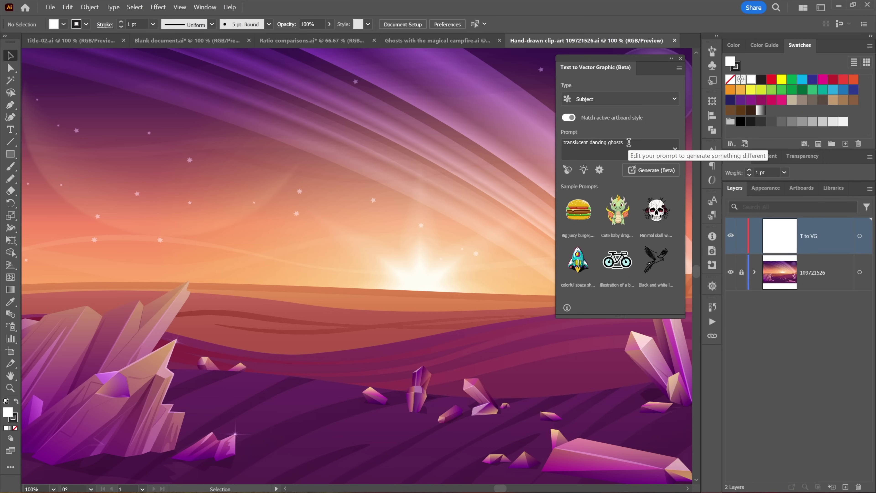
left_click_drag(630, 142, 544, 144)
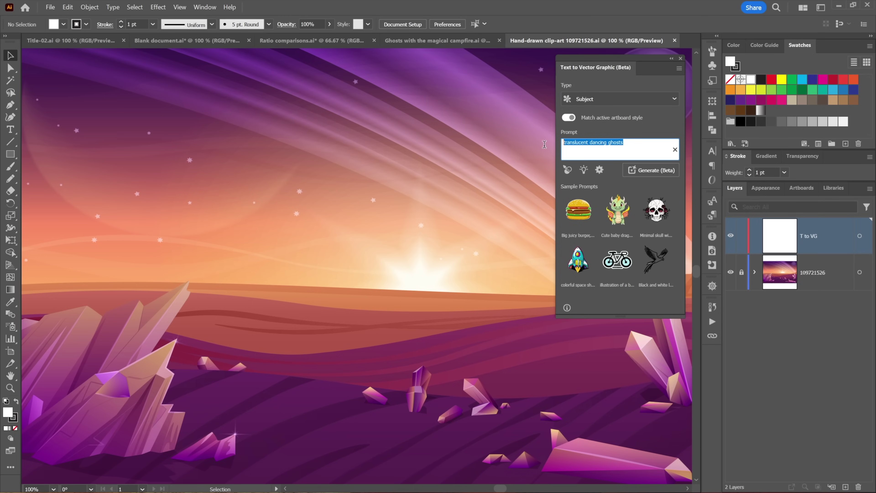
type("enormous alien head statue")
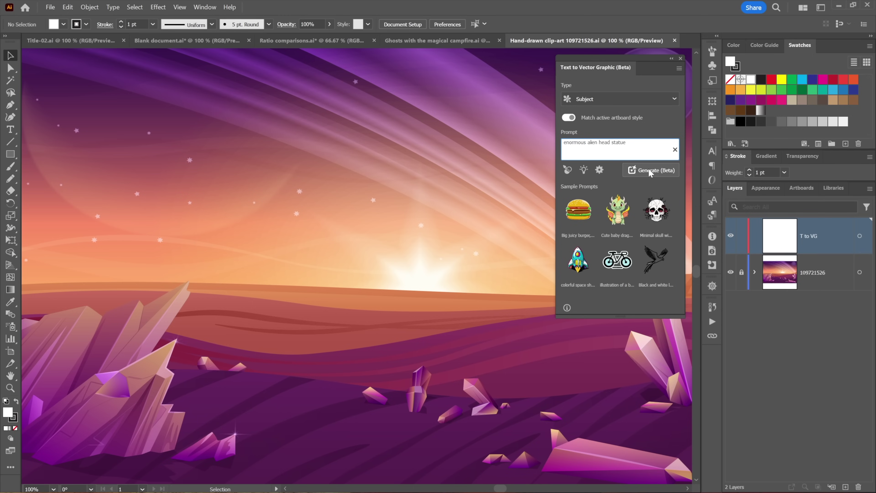
left_click(648, 169)
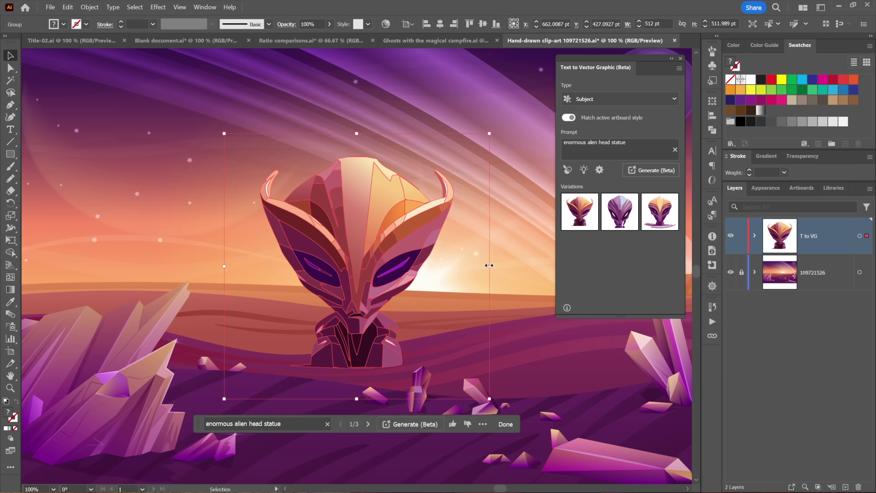
Step: Enlarge the alien head statue to about 898 pt square and raise it toward the horizon, keeping the first variation after previewing the second
left_click_drag(489, 265, 589, 287)
left_click_drag(381, 401, 368, 305)
left_click(618, 220)
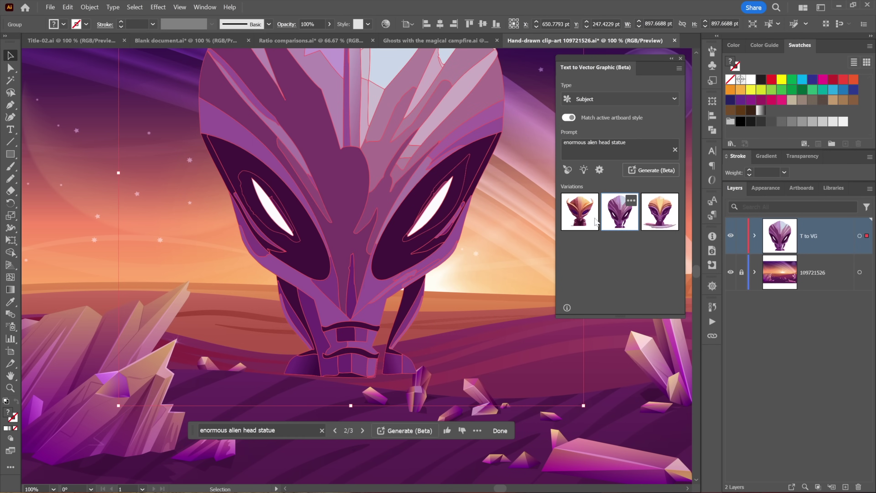
left_click(573, 220)
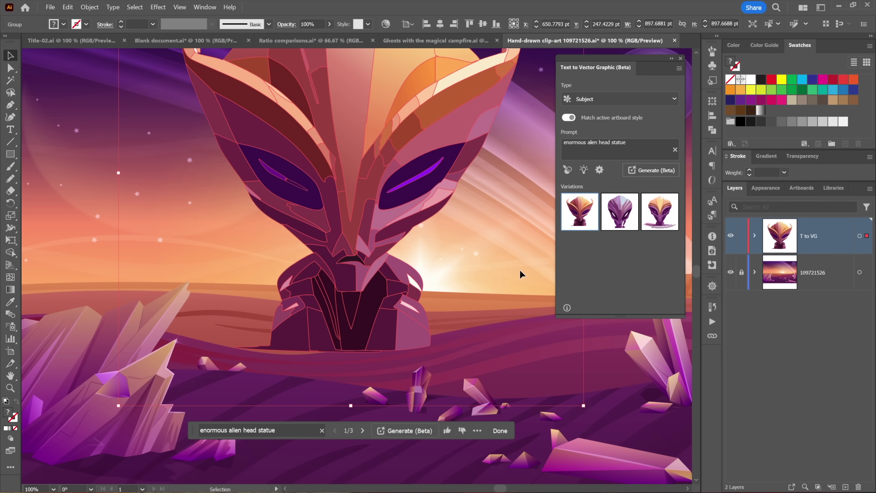
left_click_drag(357, 333, 357, 311)
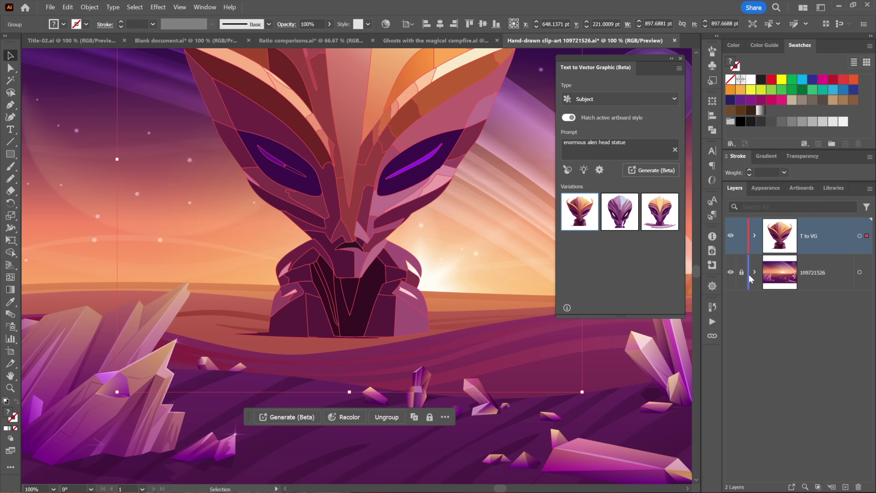
Step: Unlock and expand the 109721526 layer, target its lowest background path, and select the translucent orange dune at the horizon
left_click(741, 272)
left_click(755, 273)
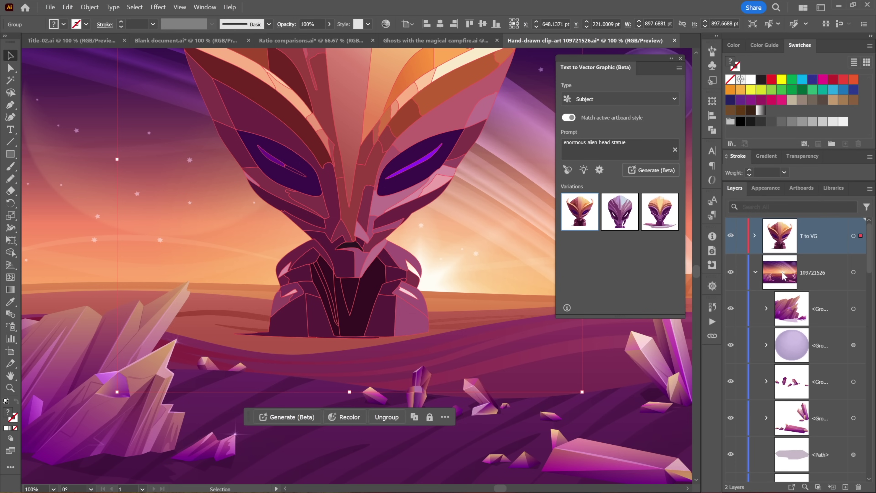
scroll(836, 307, "down", 10)
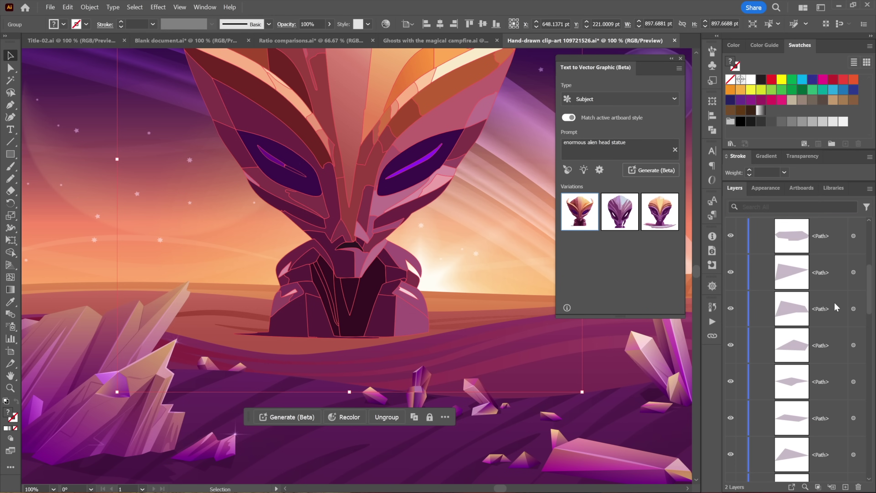
scroll(836, 306, "down", 8)
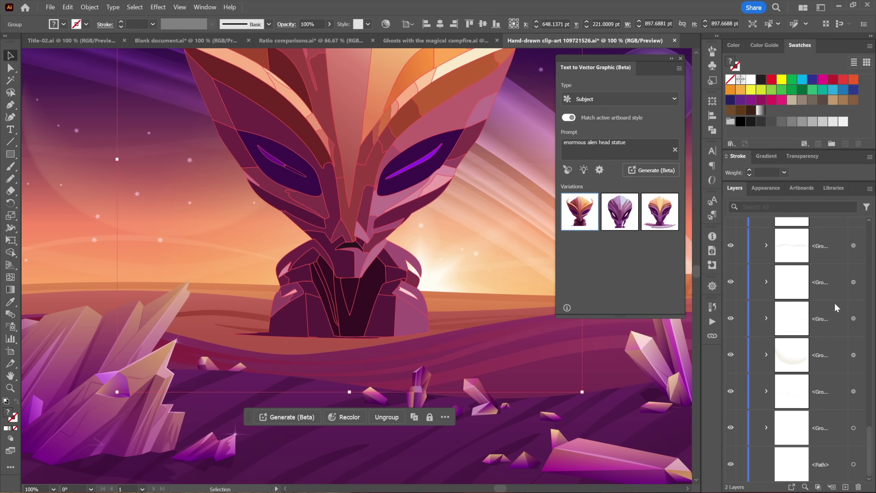
left_click(853, 464)
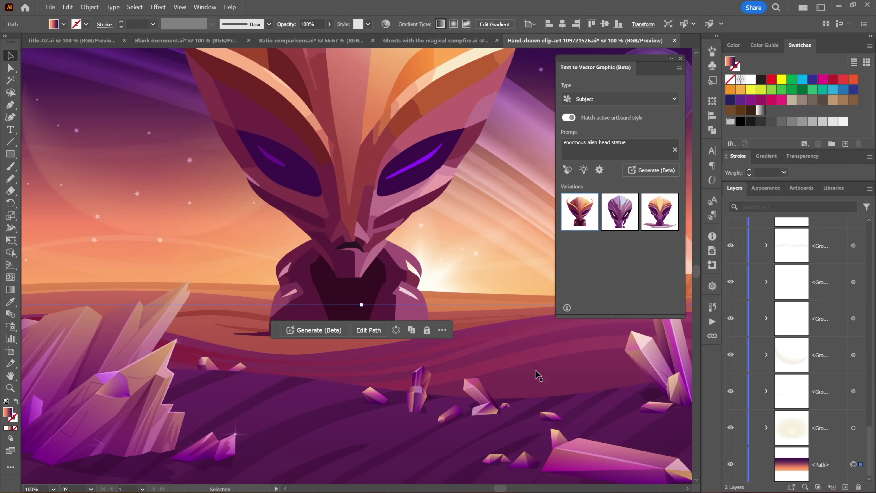
left_click(482, 299)
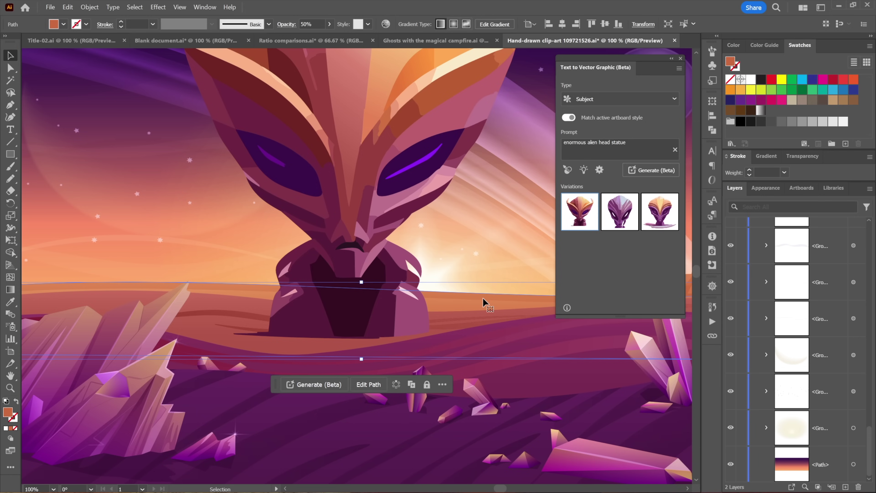
Step: Clear the selection and create a new layer named ??? above the T to VG layer
key("a")
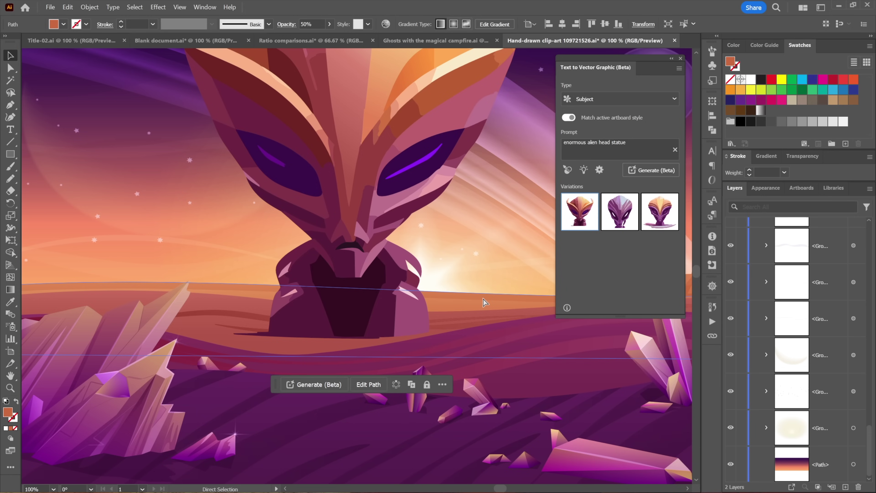
key("ctrl+shift+a")
key("v")
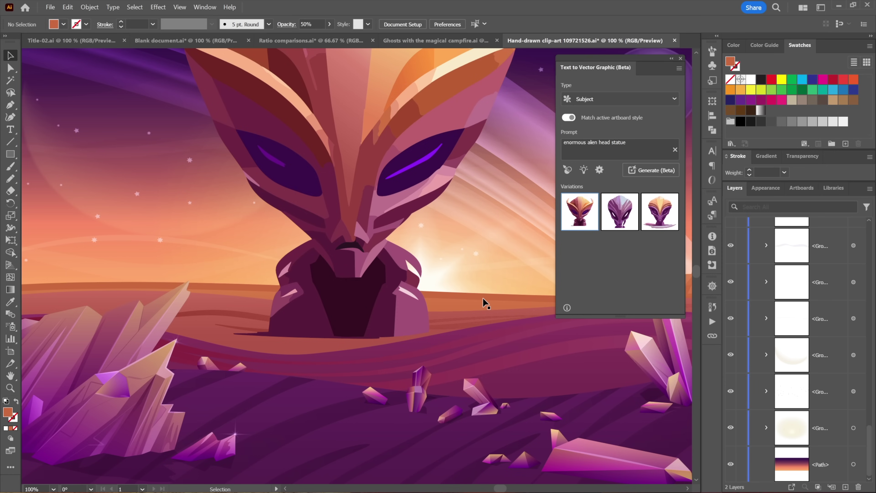
scroll(815, 283, "up", 5)
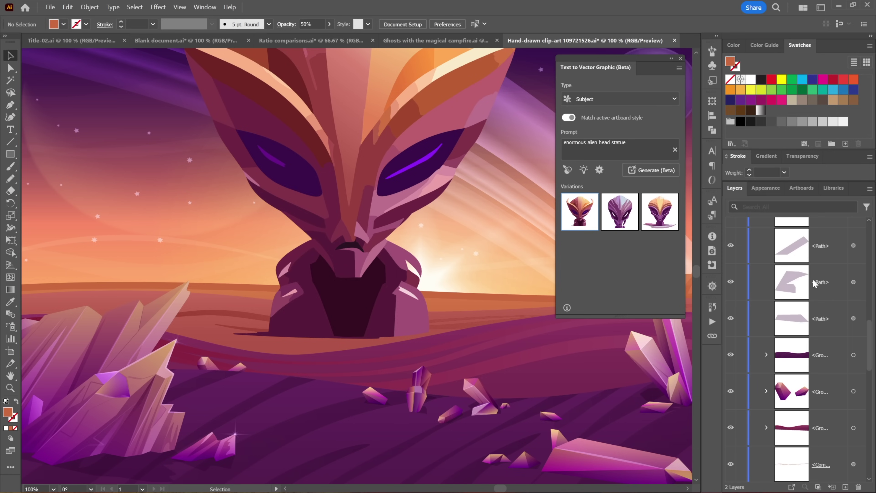
scroll(815, 283, "up", 5)
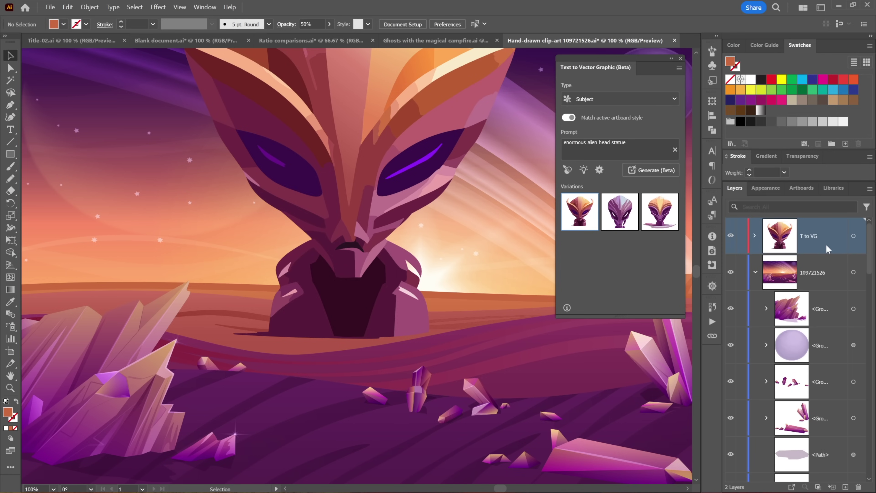
left_click(845, 487, "alt")
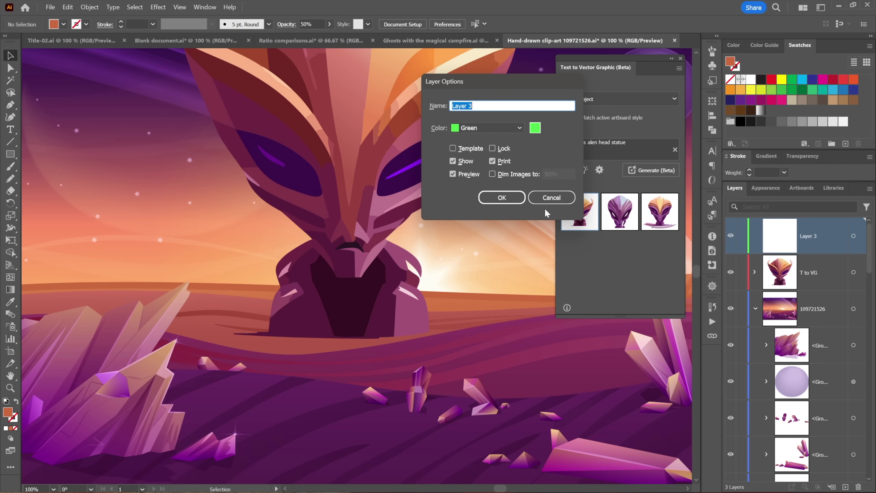
type("???")
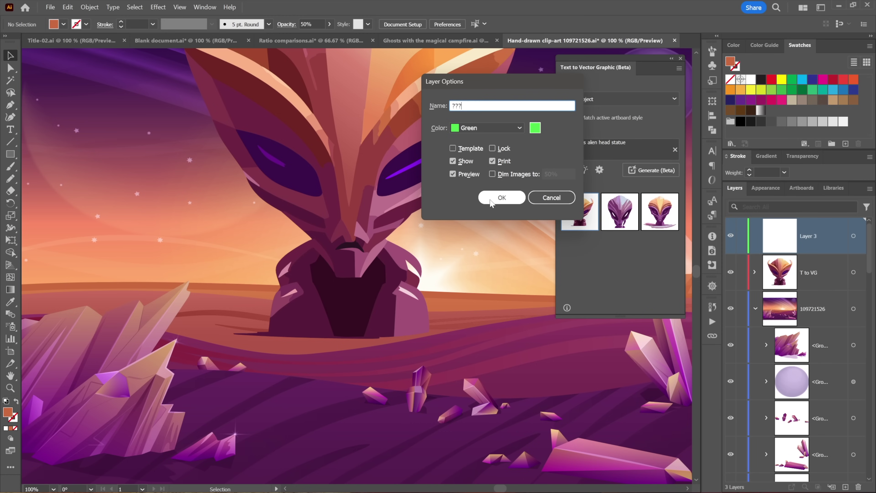
left_click(520, 196)
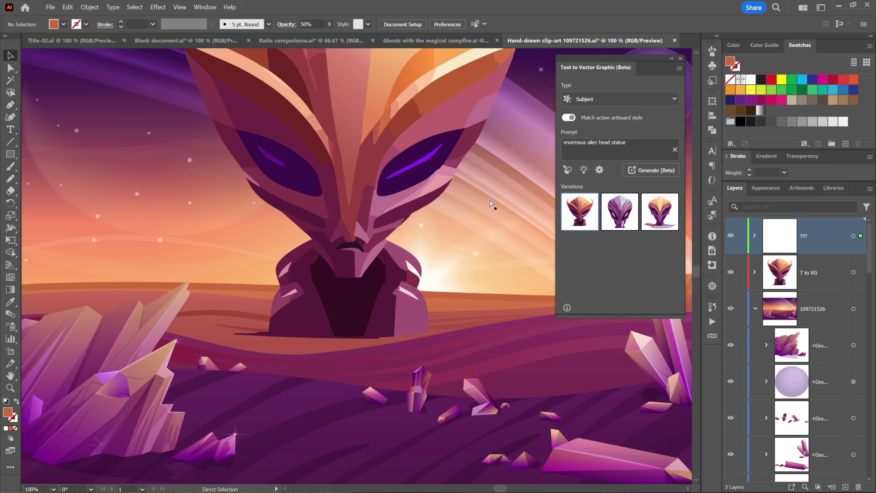
Step: Paste the copied dune path in place on the ??? layer and set its opacity to 100%
key("ctrl+f")
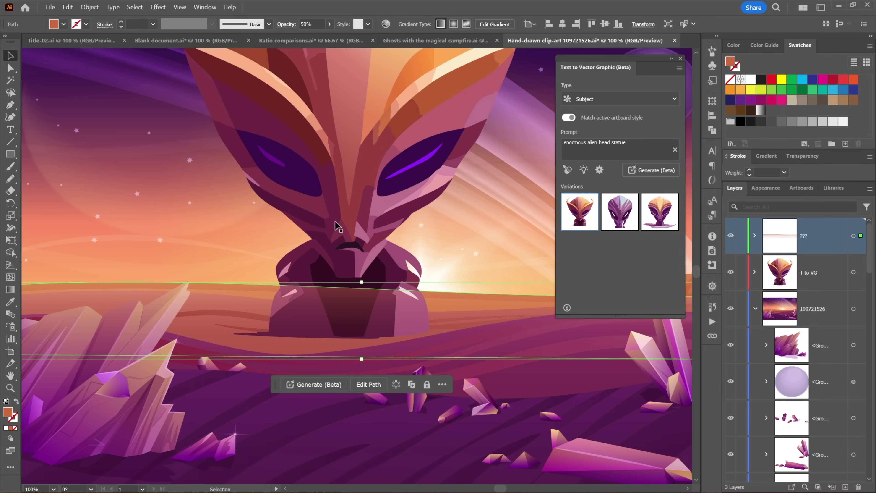
left_click(308, 24)
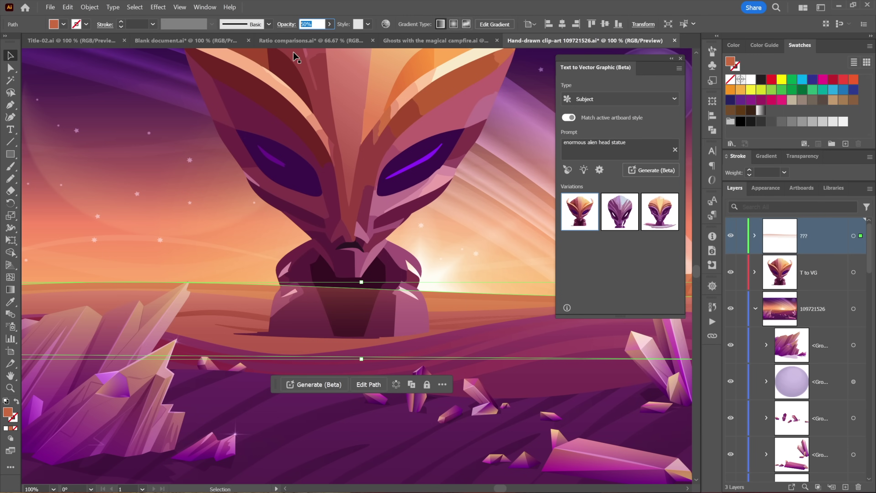
type("100")
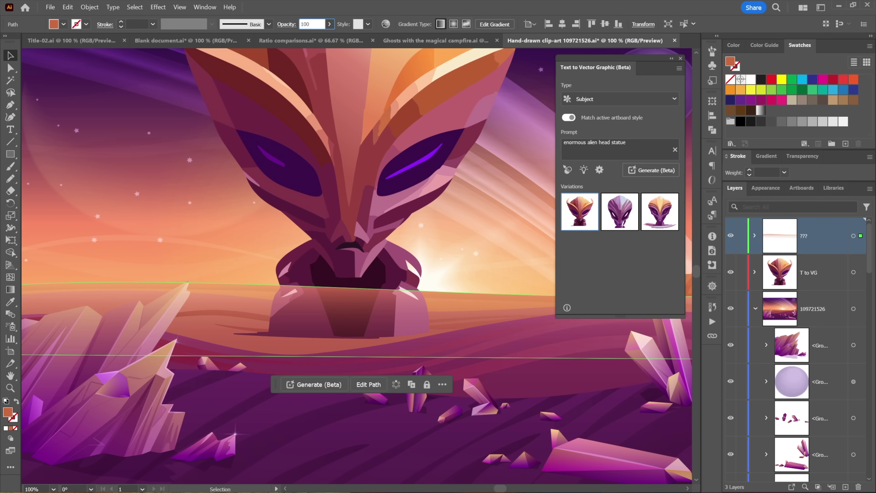
key("Return")
left_click(449, 245)
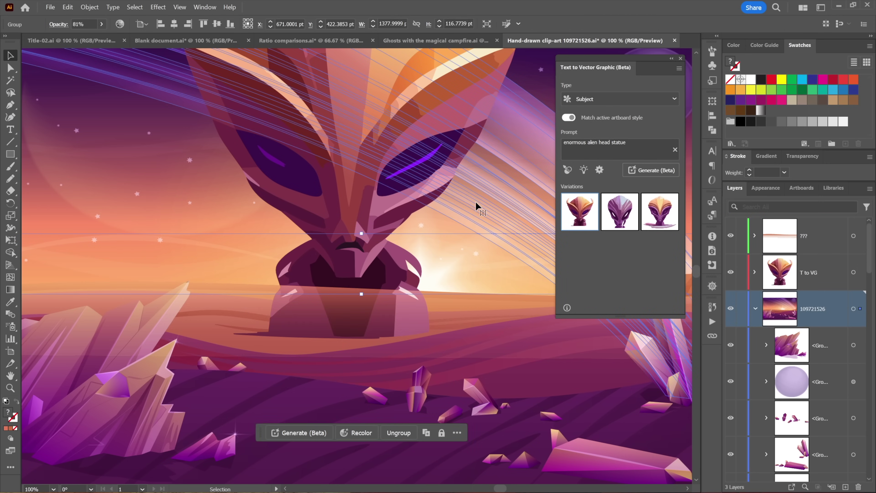
key("ctrl+shift+a")
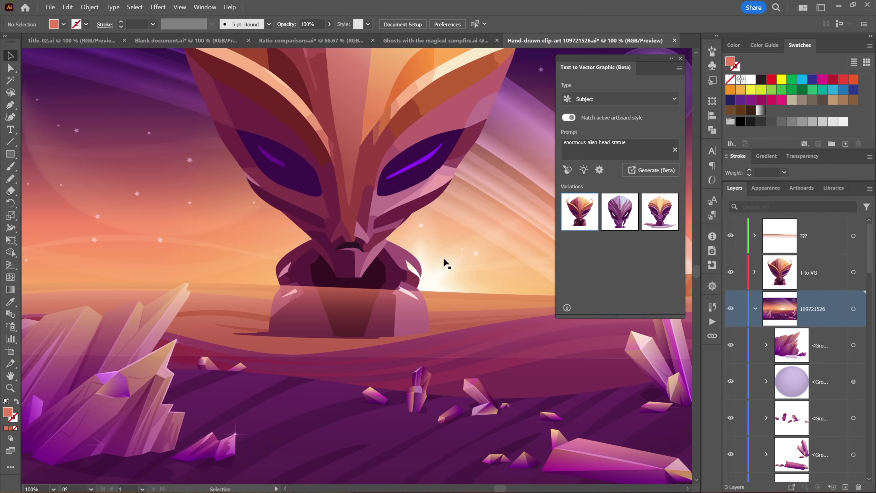
Step: Cut the alien head statue from the T to VG layer and hide the ??? layer
left_click(390, 267)
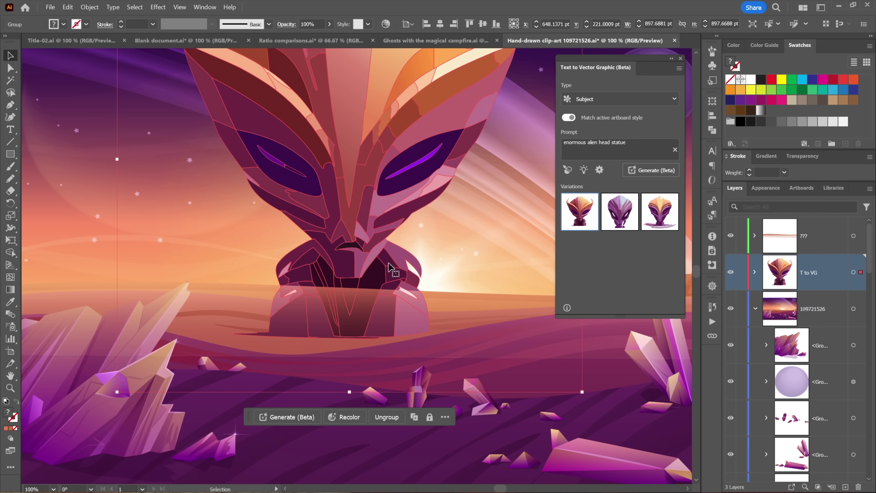
key("a")
key("Delete")
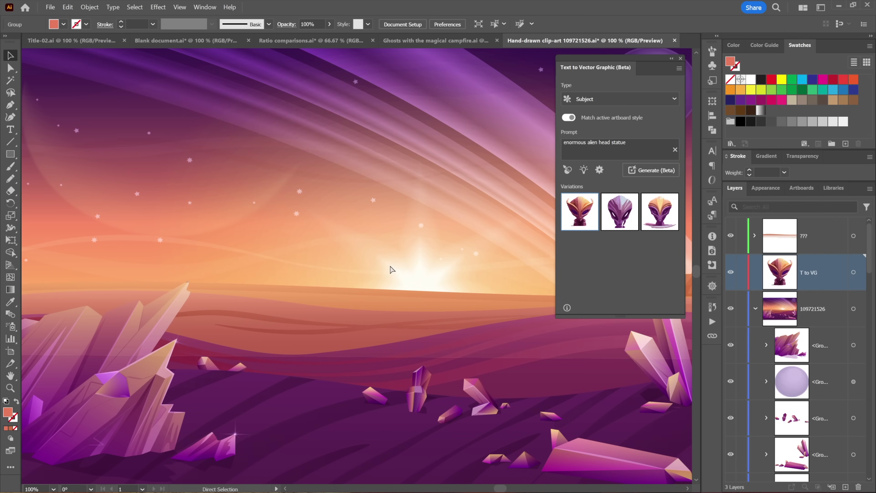
key("v")
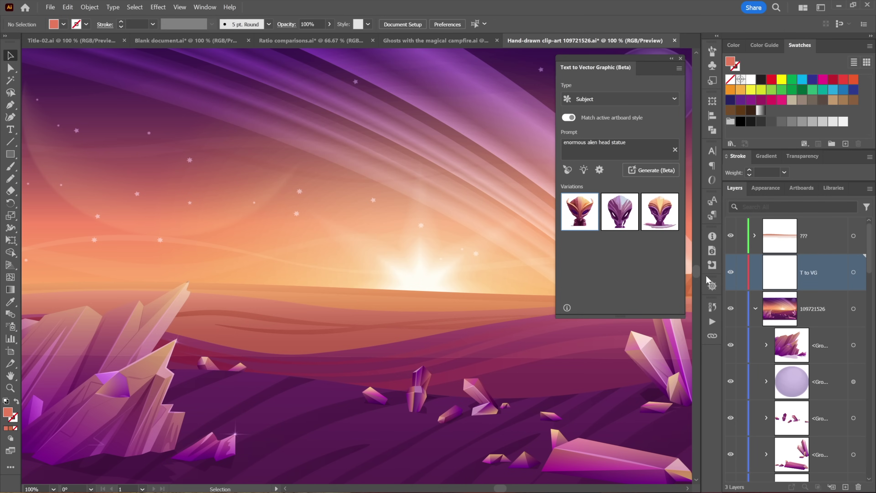
left_click(731, 236)
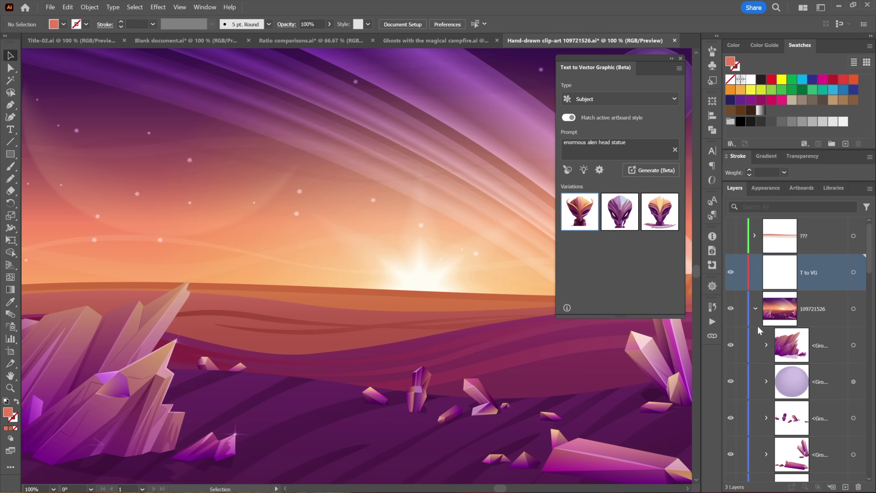
Step: Select the dune shapes on the 109721526 layer and paste the alien head statue behind them, leaving nothing selected
left_click(415, 297)
left_click(416, 297, "shift")
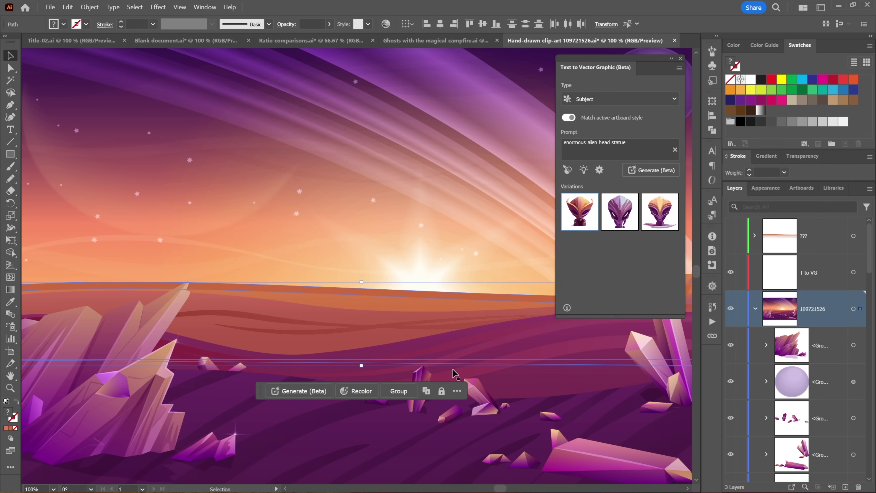
left_click(380, 373, "shift")
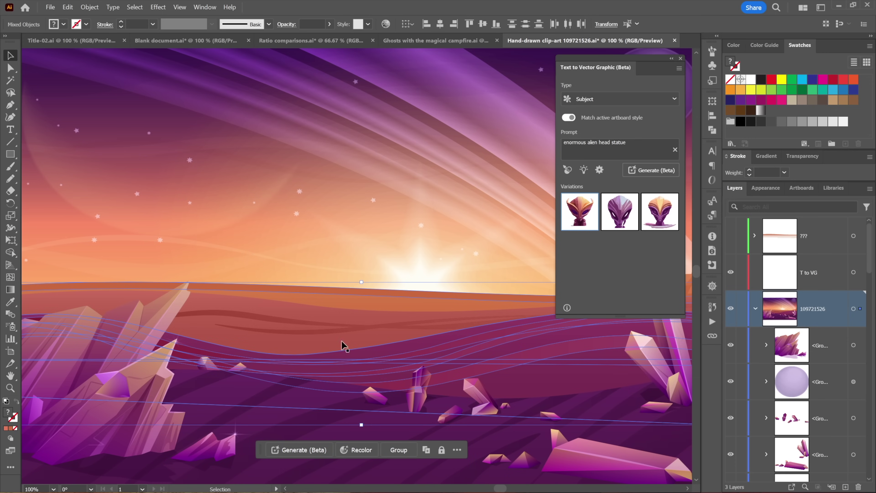
key("a")
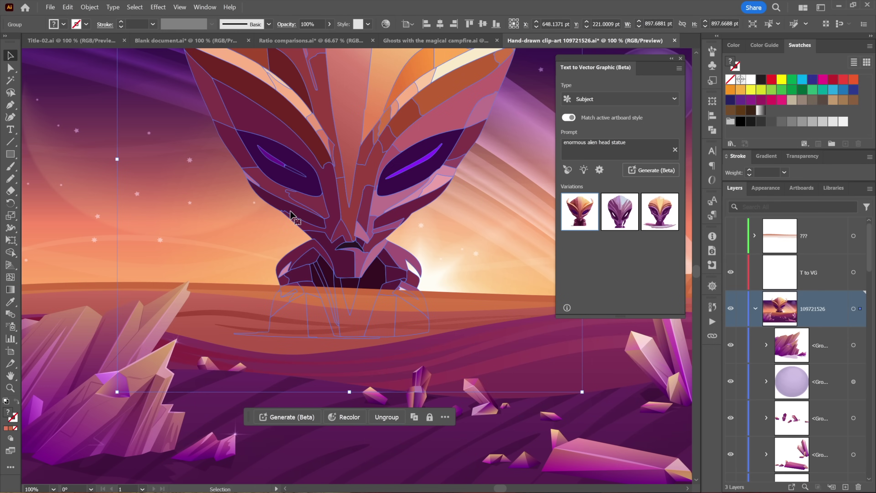
key("ctrl+shift+a")
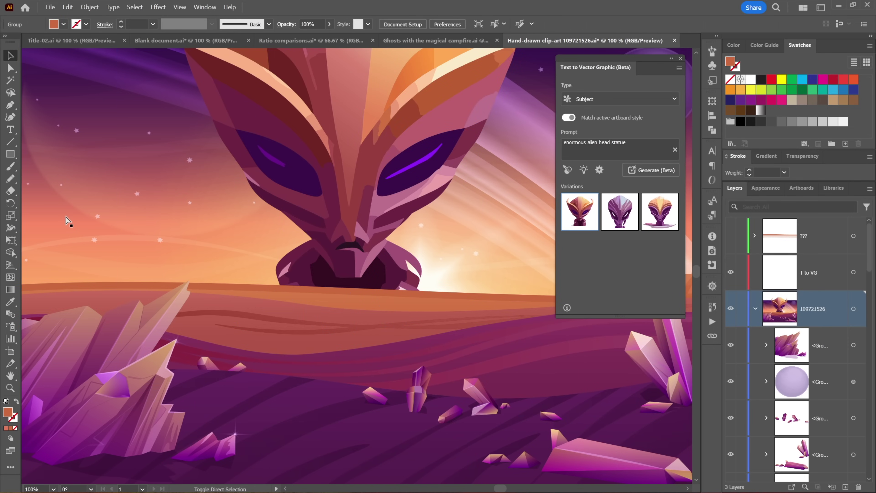
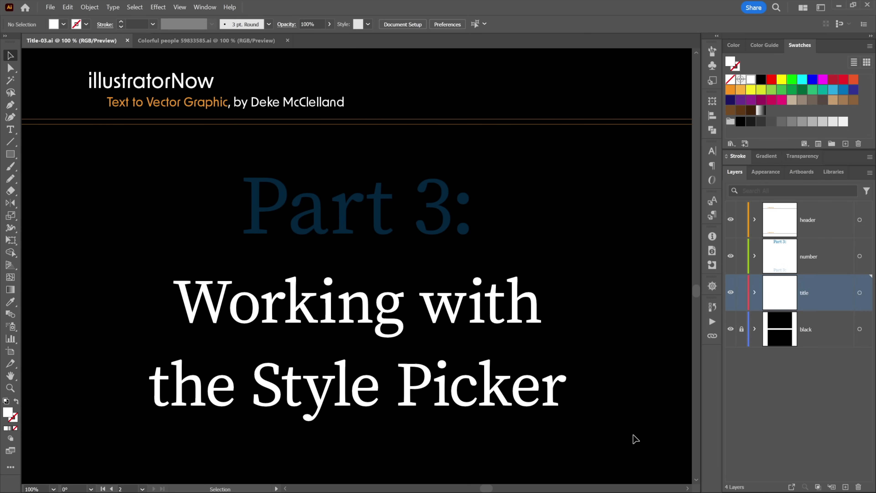
Step: In the Colorful people 59833585.ai document, hide the people layer and open Text to Vector Graphic (Beta)
key("ctrl+Tab")
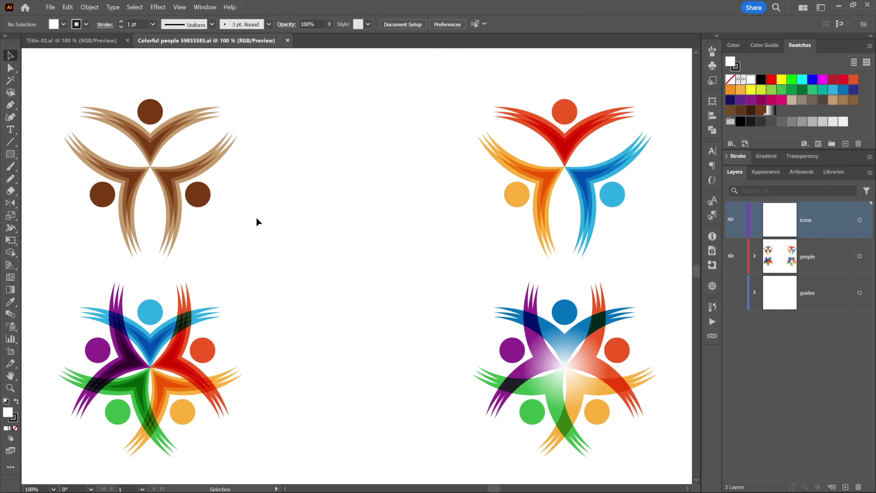
left_click(731, 256)
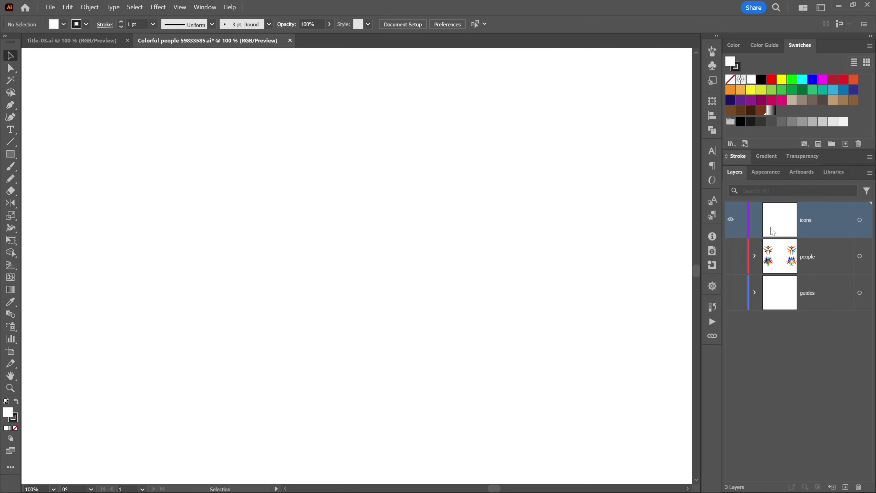
left_click(208, 9)
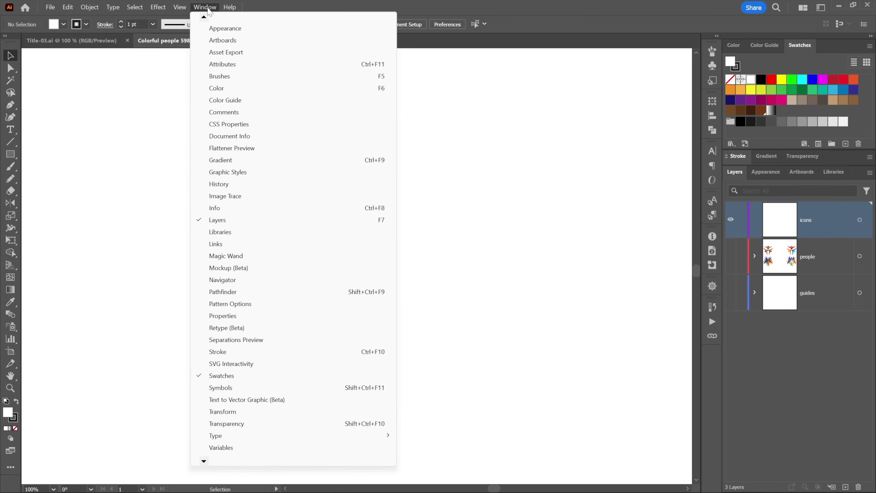
left_click(301, 400)
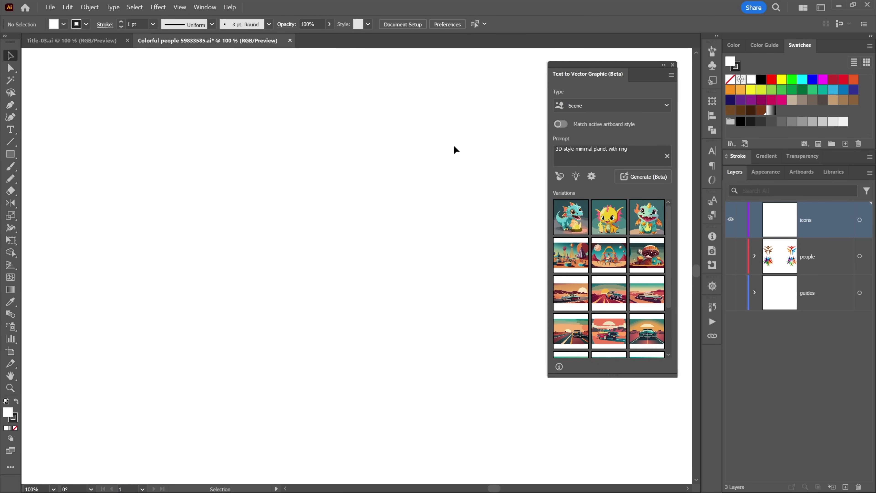
left_click(602, 108)
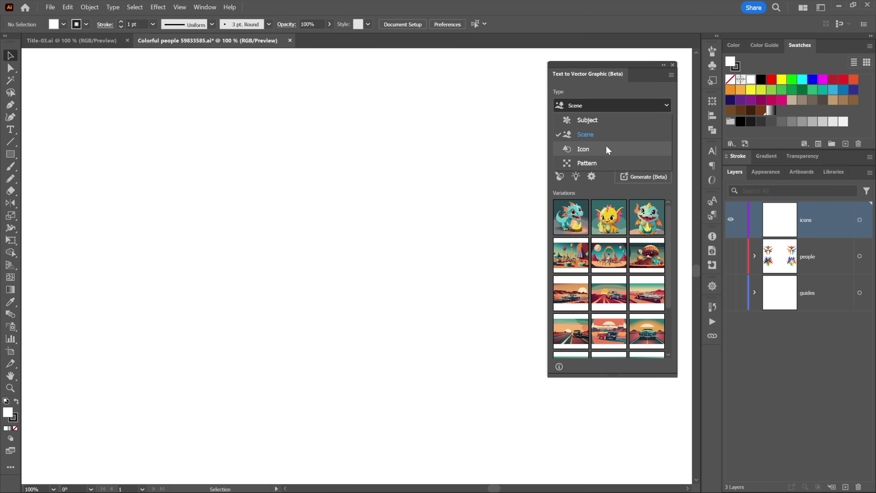
left_click(606, 120)
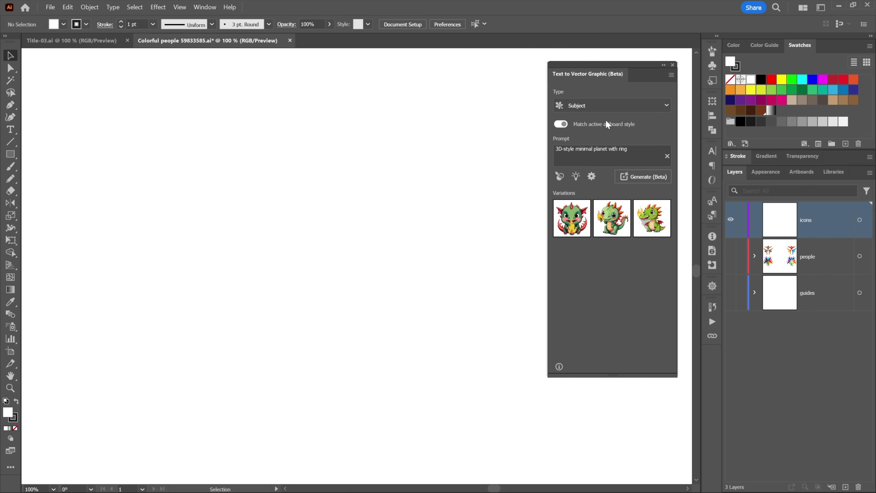
left_click(597, 105)
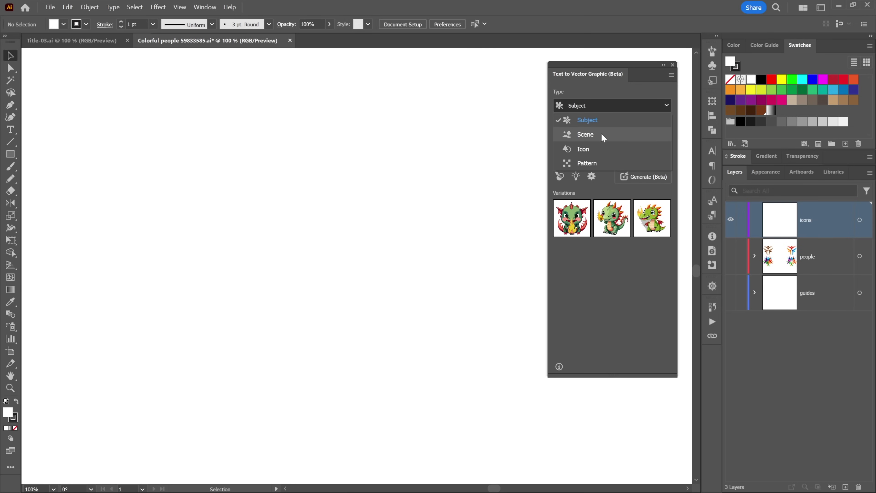
left_click(586, 134)
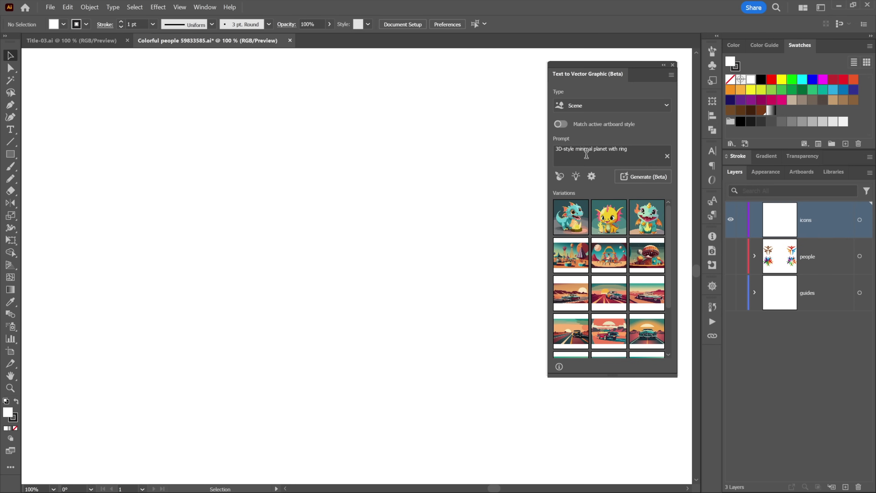
Step: Set the graphic type to Icon and check its Detail setting
left_click(596, 106)
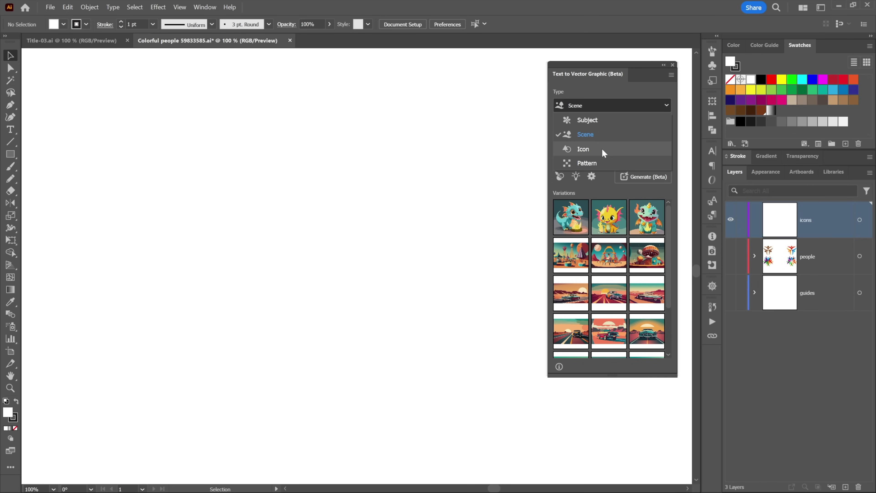
left_click(604, 152)
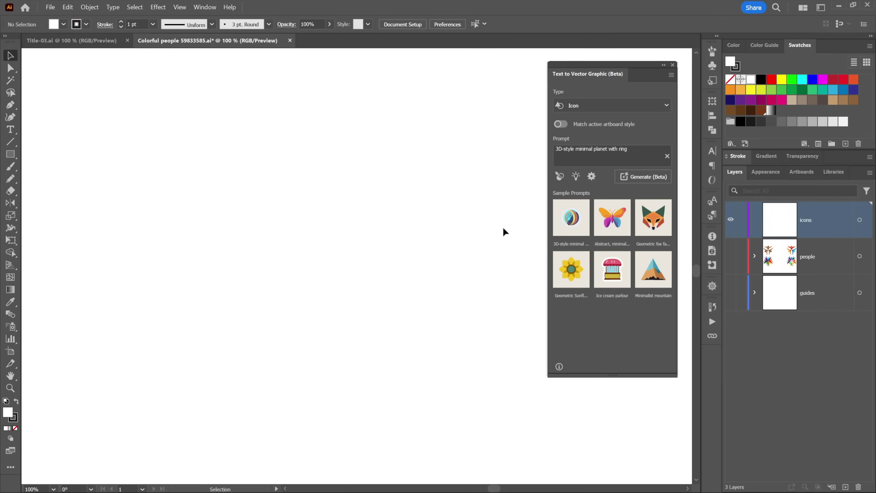
left_click(591, 176)
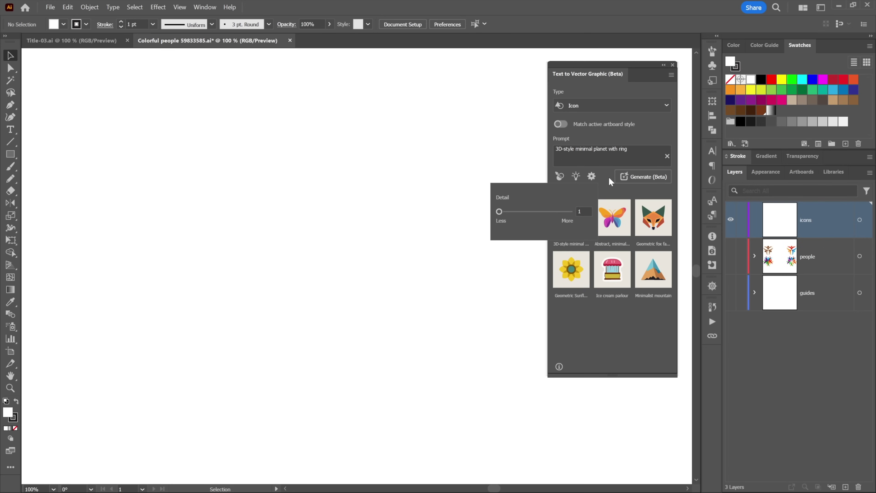
left_click(649, 194)
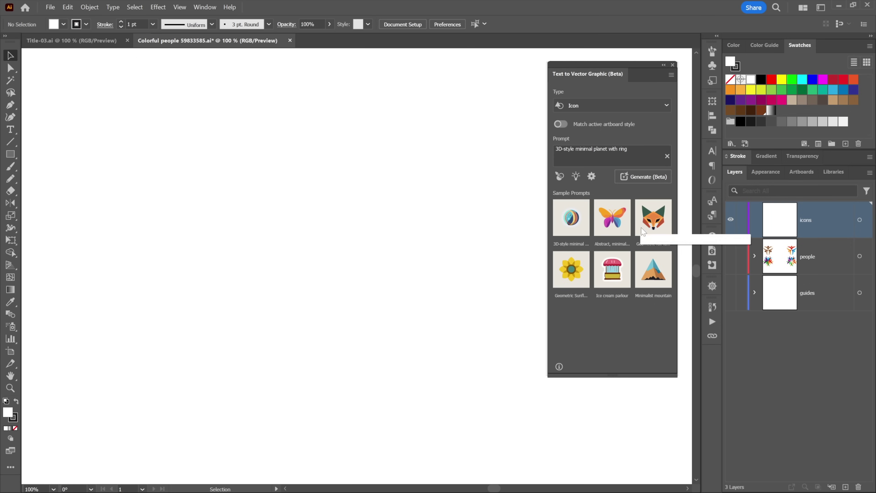
Step: Generate an icon from the sample prompt "Geometric fox face with minimal details" and enlarge it proportionally to about 837 px wide
left_click(650, 227)
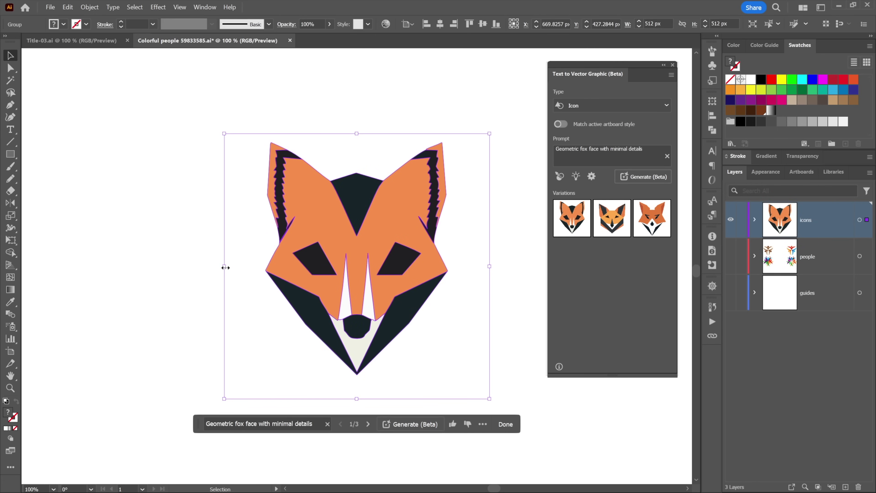
left_click_drag(225, 267, 141, 243)
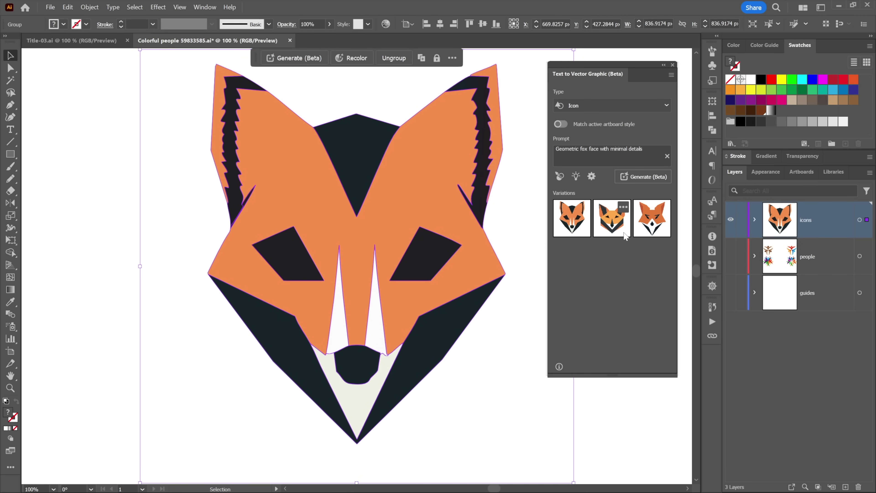
Step: Switch to the third fox variation and check its symmetry by previewing a vertical reflection on and off, without applying it
left_click(620, 224)
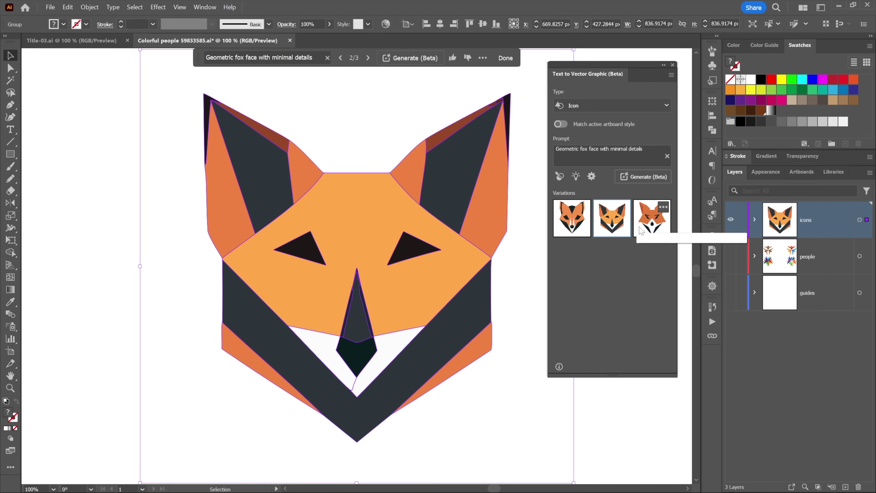
left_click(653, 229)
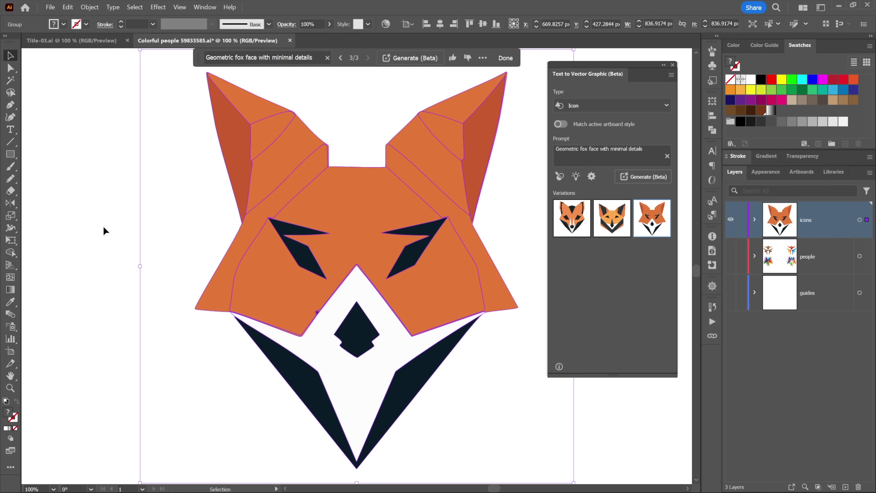
left_click_drag(10, 202, 66, 220)
key("Return")
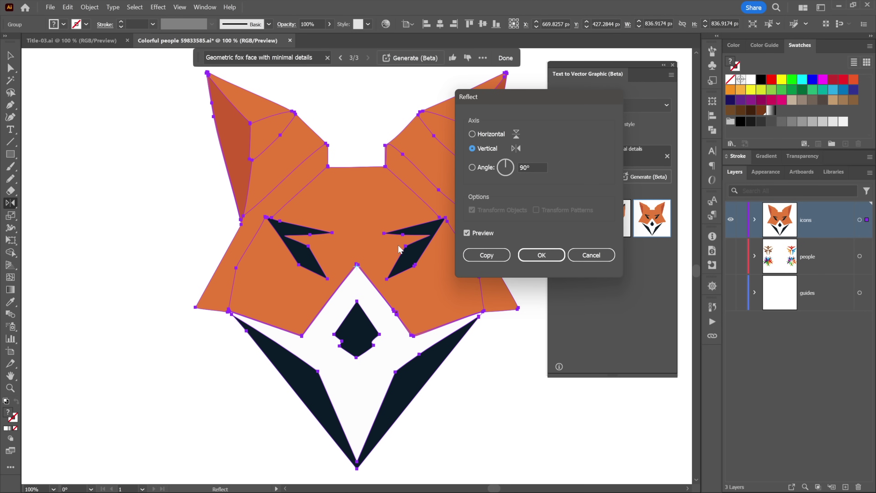
left_click(467, 233)
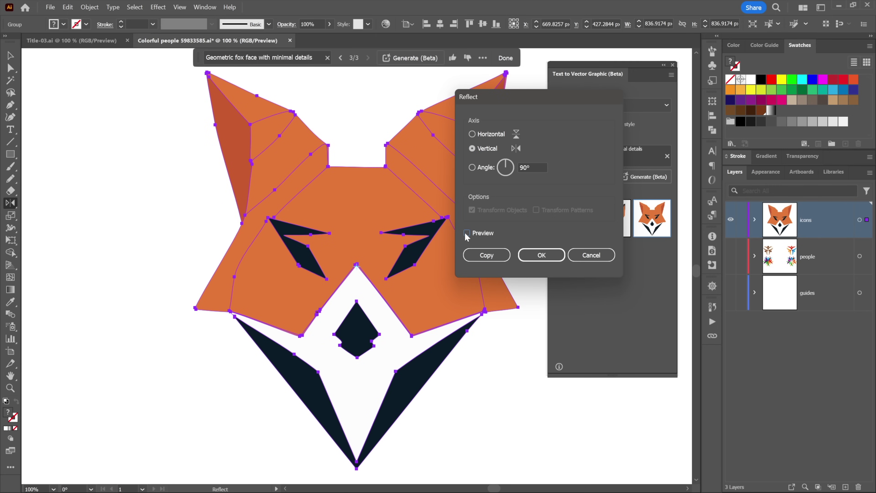
left_click(467, 233)
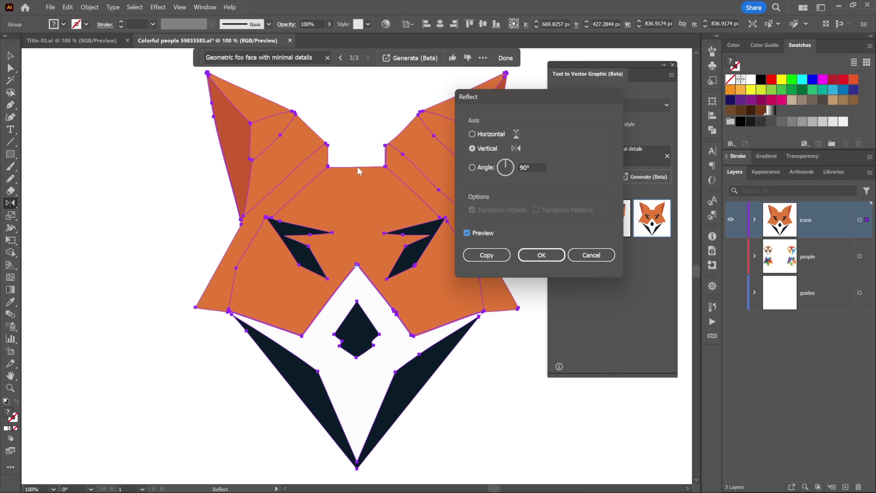
left_click(467, 233)
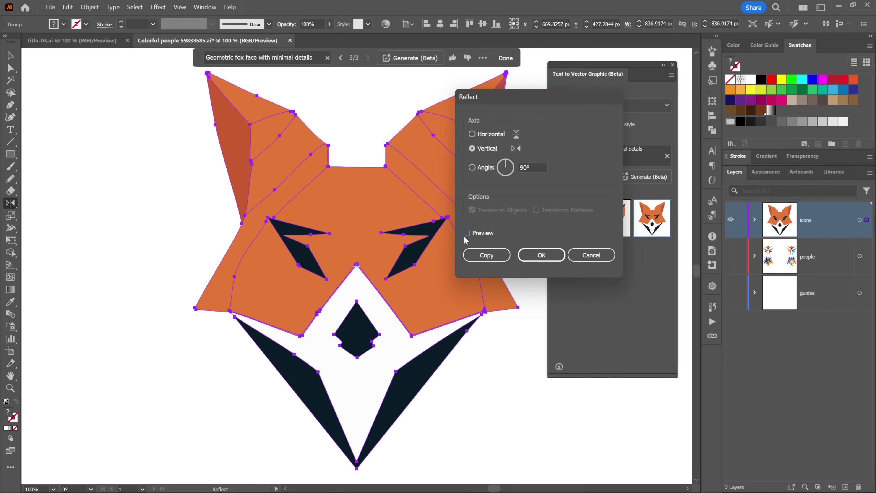
left_click(467, 234)
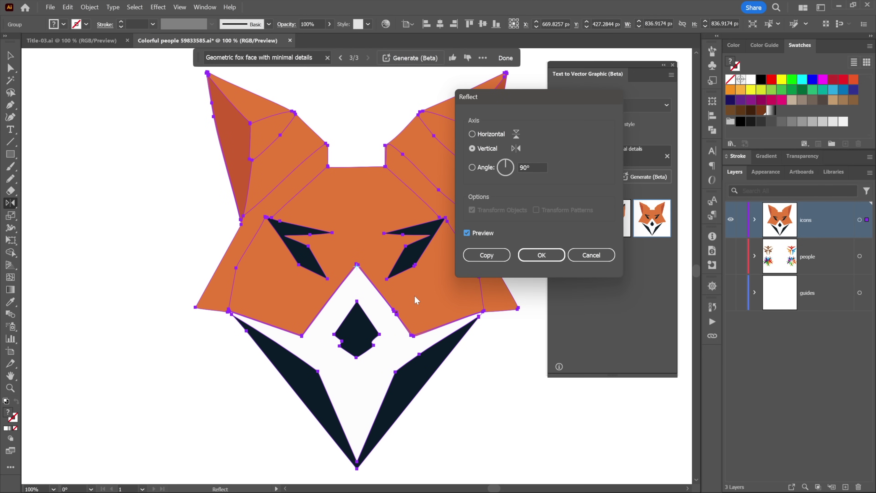
left_click(583, 260)
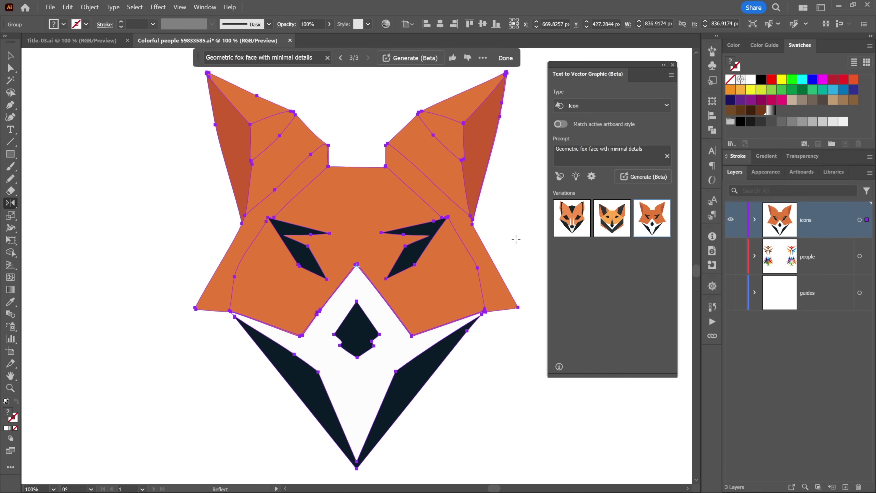
Step: Set Detail to 5 and generate new variations of the geometric fox face icon
left_click(592, 177)
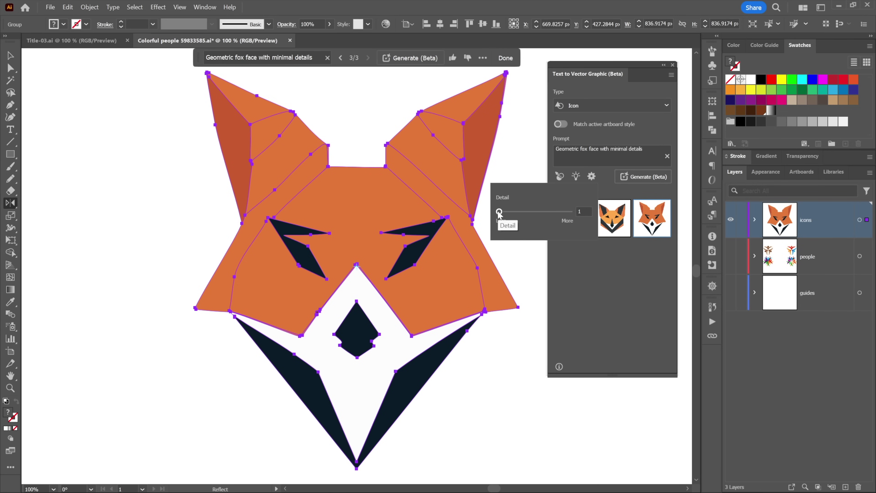
left_click_drag(499, 212, 581, 212)
left_click(638, 177)
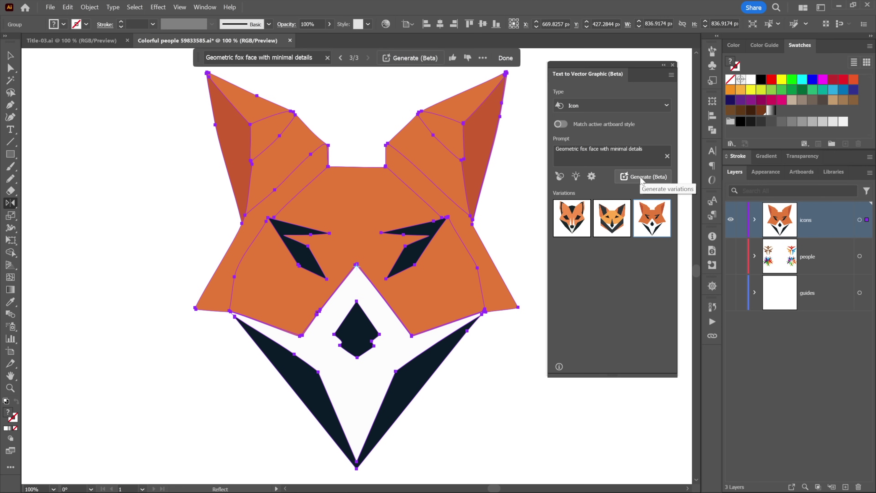
left_click(639, 175)
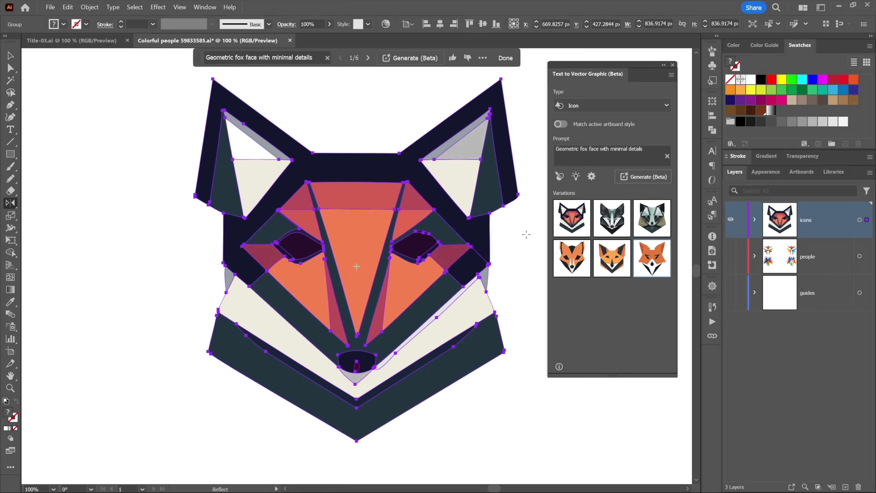
Step: Compare the second and third detailed fox variations, check the Detail setting, and return to the first variation
left_click(604, 224)
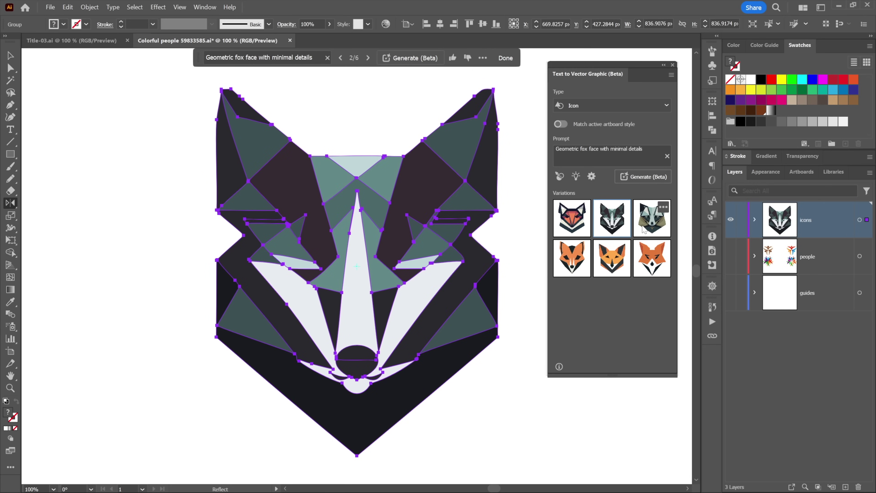
left_click(644, 230)
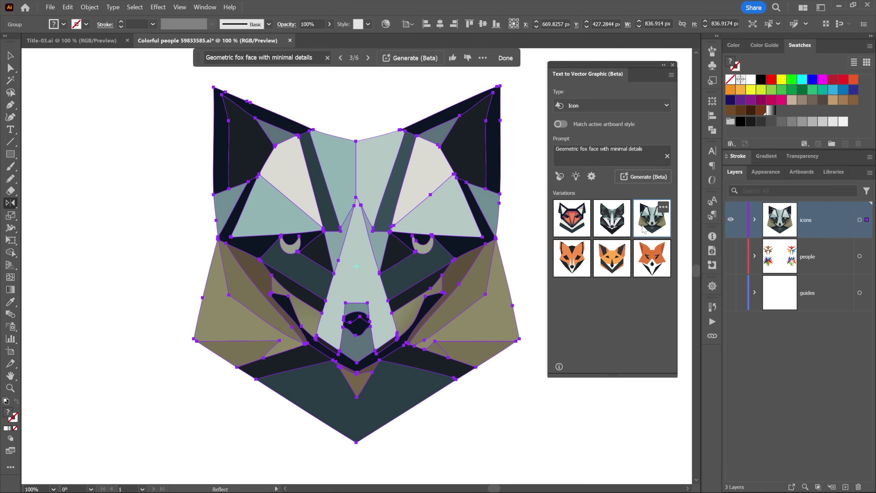
left_click(591, 177)
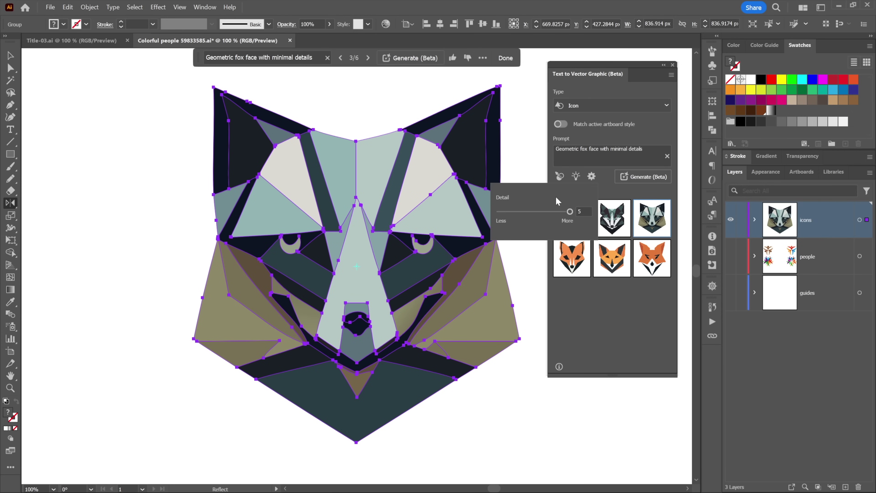
left_click(633, 290)
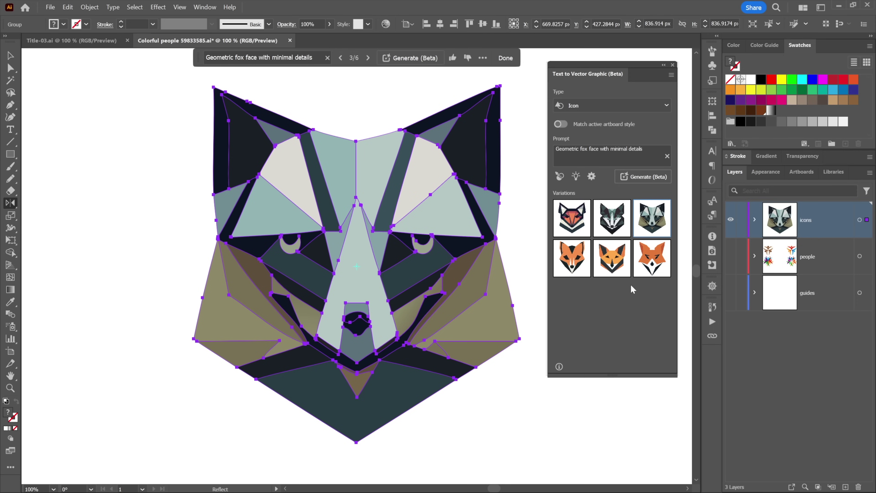
left_click(571, 223)
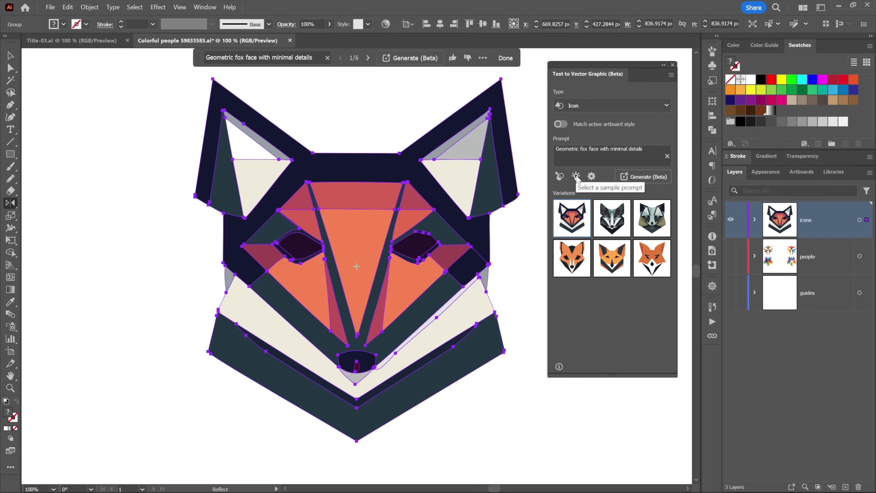
Step: Set Detail to 1 and generate an icon from the sample prompt "Abstract, minimal butterfly with gradient-filled wings"
left_click(591, 178)
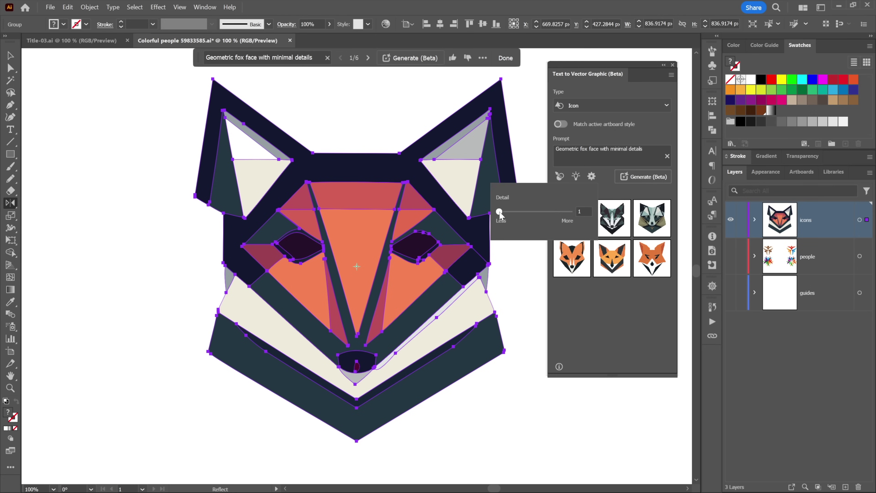
left_click(601, 185)
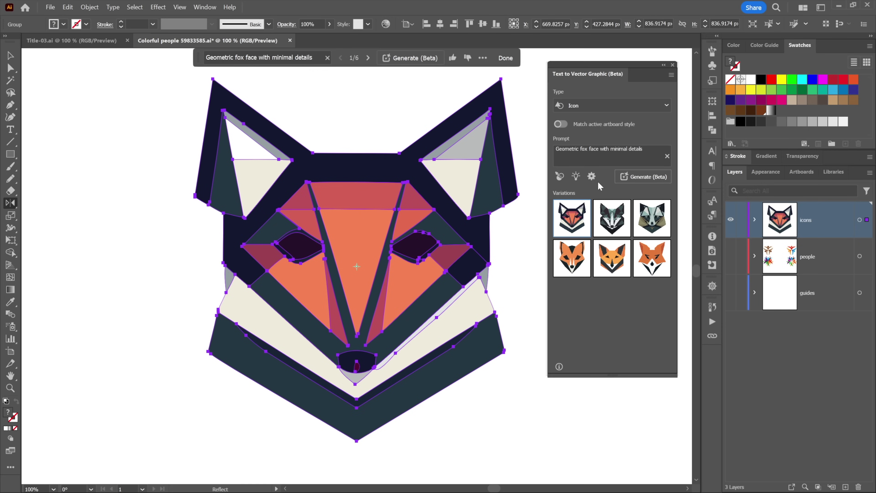
left_click(576, 177)
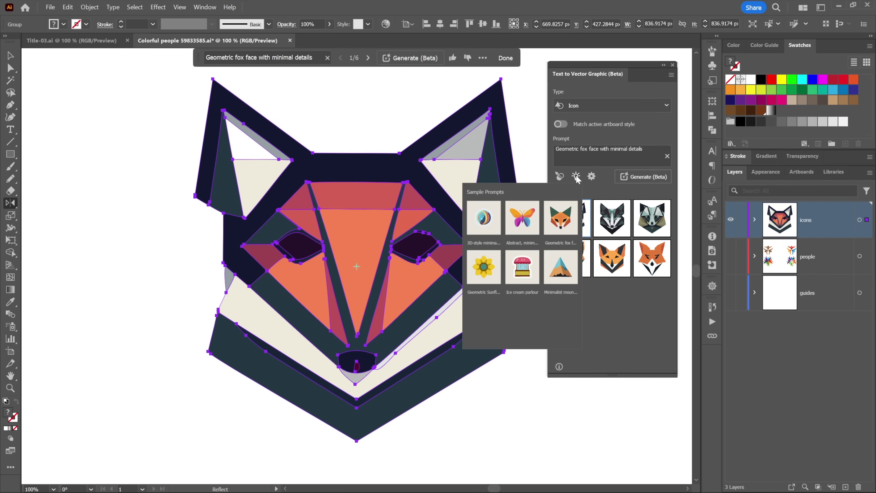
left_click(522, 217)
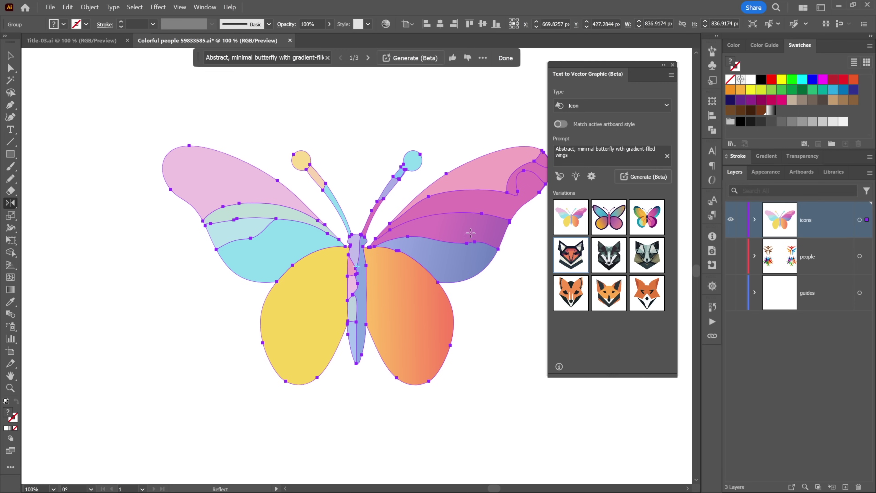
Step: Compare the second and third butterfly variations and choose the second one with dark outlined wings
left_click(604, 223)
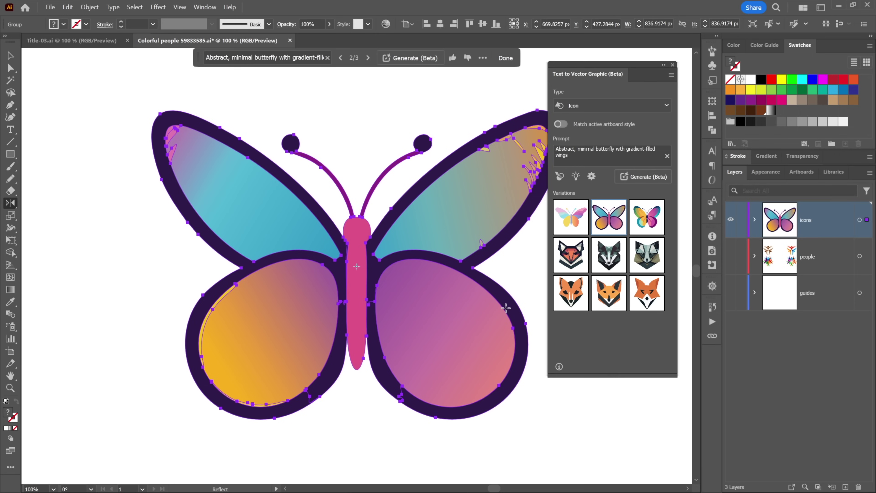
mouse_move(643, 224)
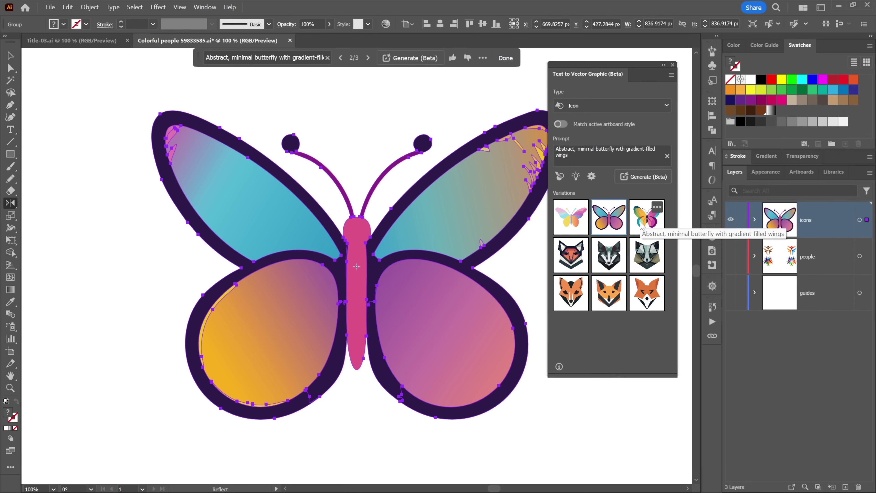
left_click(643, 224)
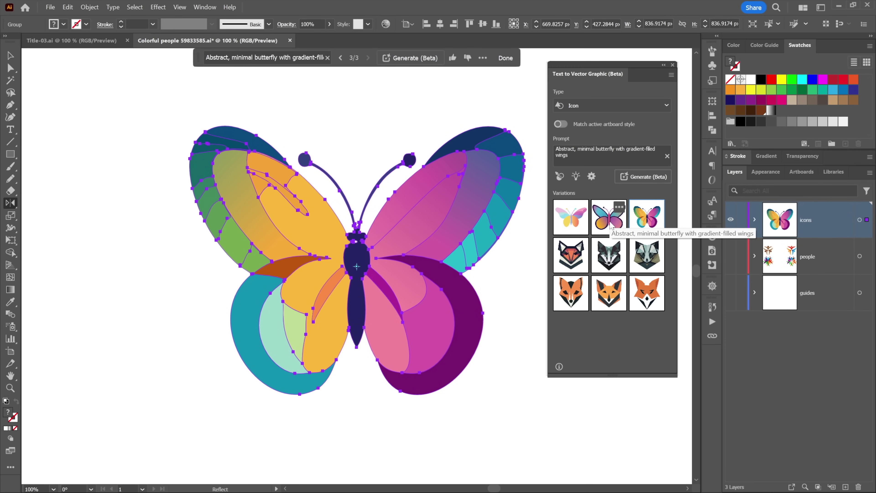
left_click(609, 225)
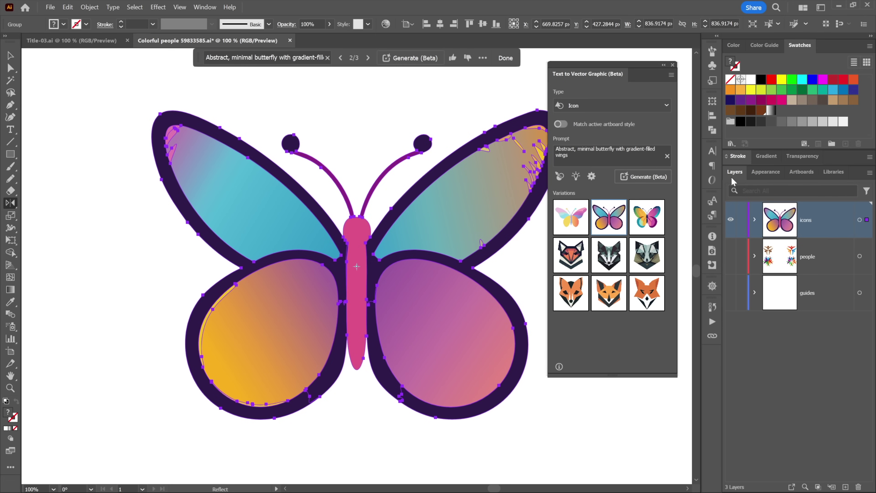
Step: Show the hidden Background inside the icons layer's butterfly group and ungroup it from the butterfly artwork
left_click(755, 219)
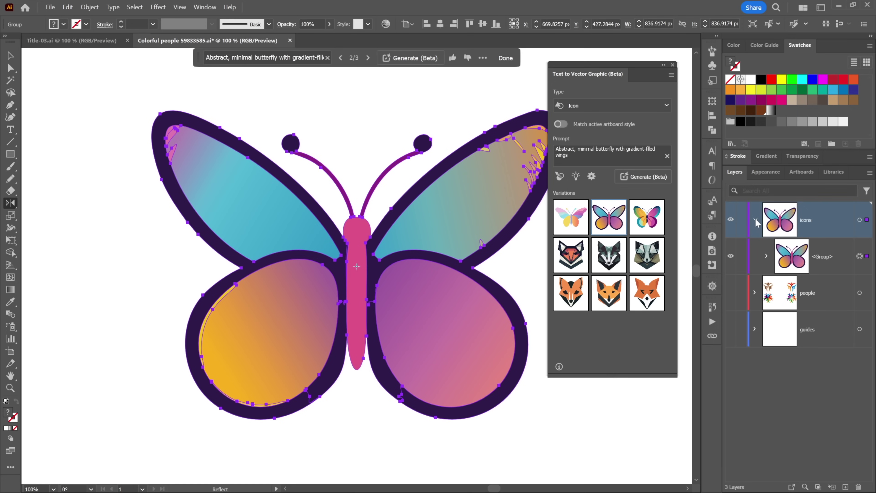
left_click(766, 256)
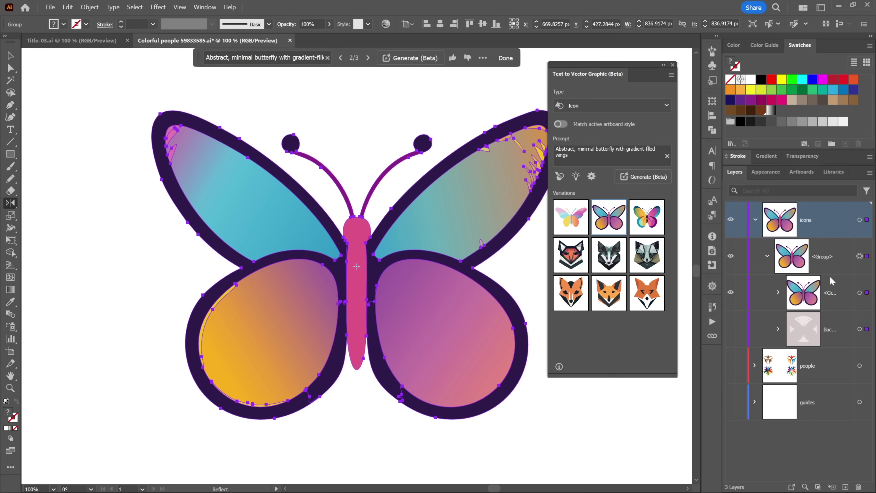
left_click(730, 329)
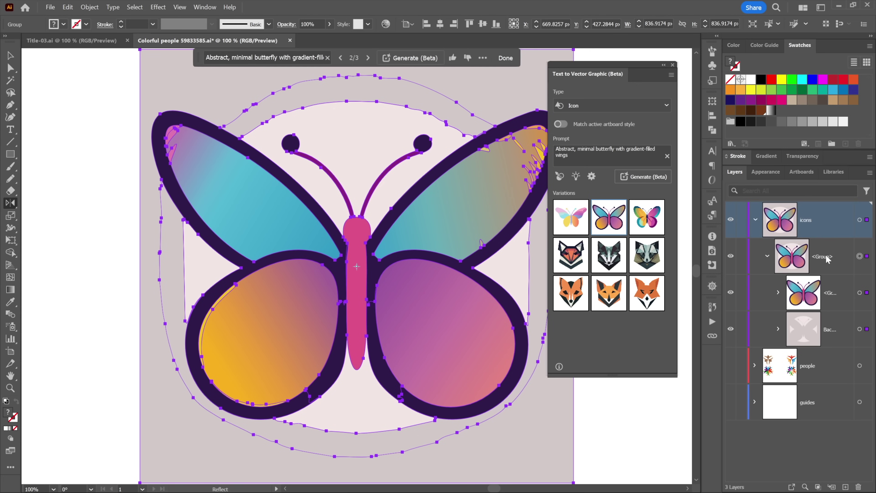
left_click(859, 256)
left_click(90, 6)
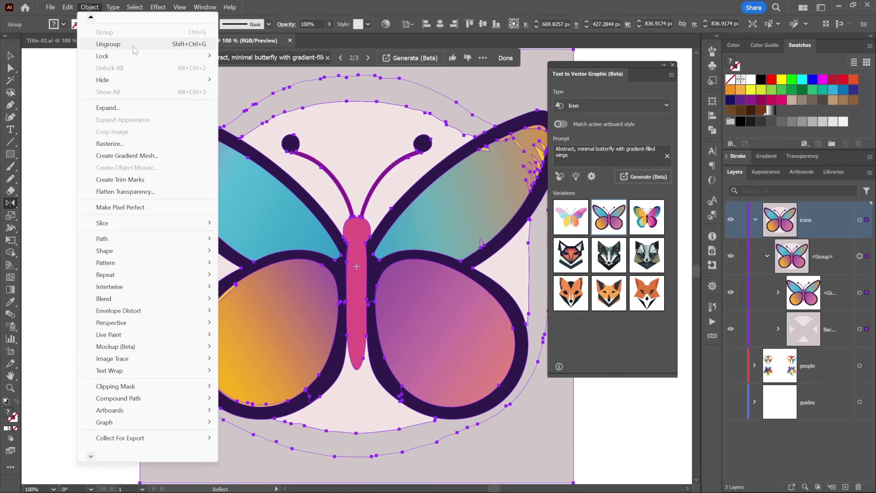
left_click(163, 43)
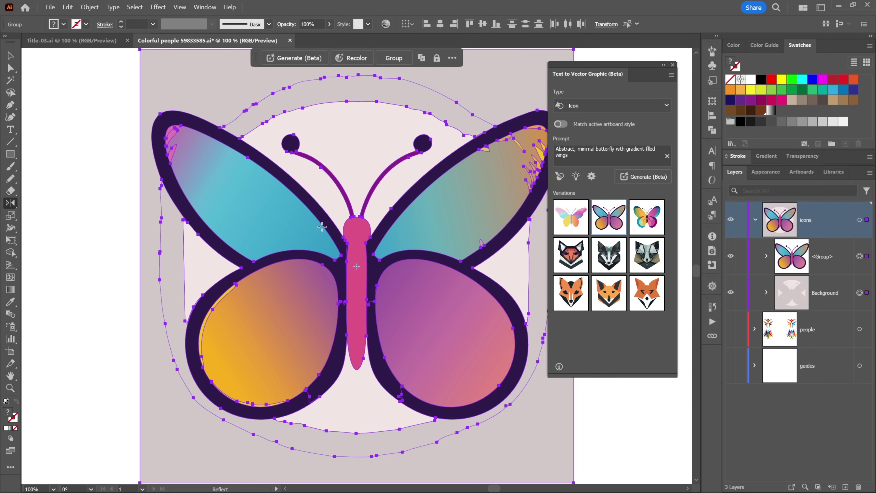
Step: Delete the Background artwork behind the butterfly and ungroup the butterfly into its separate shapes
key("v")
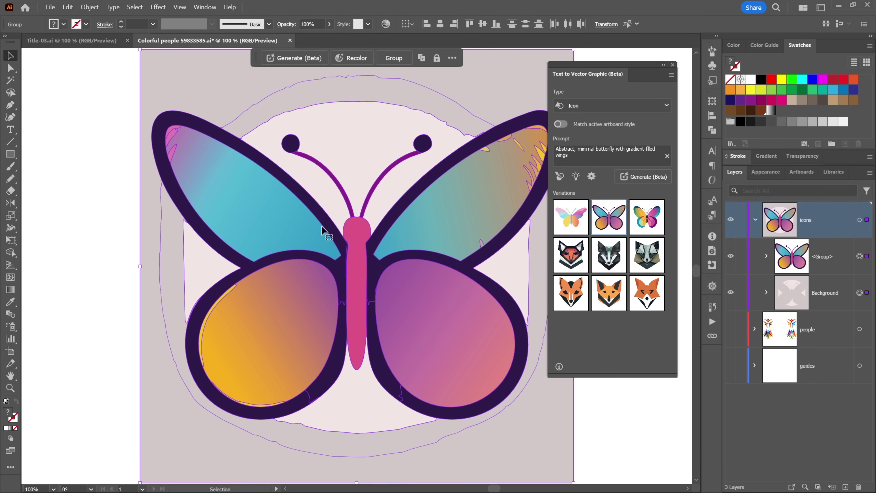
left_click(94, 228)
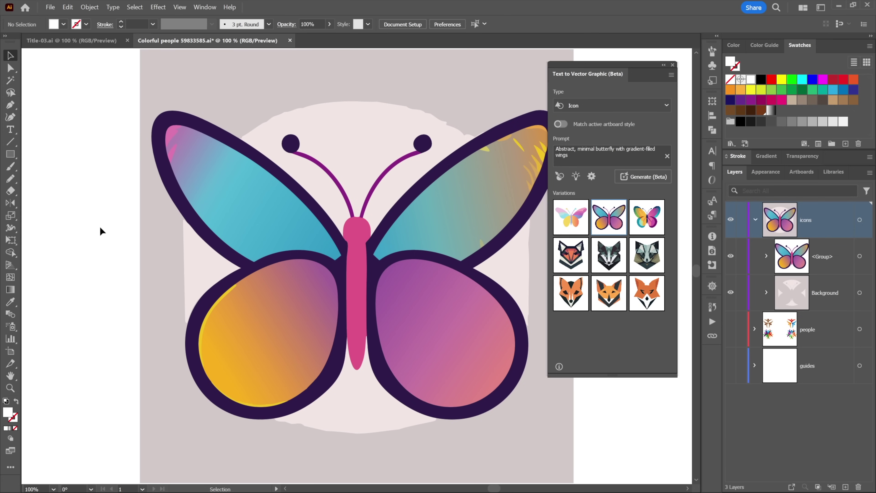
left_click(176, 249)
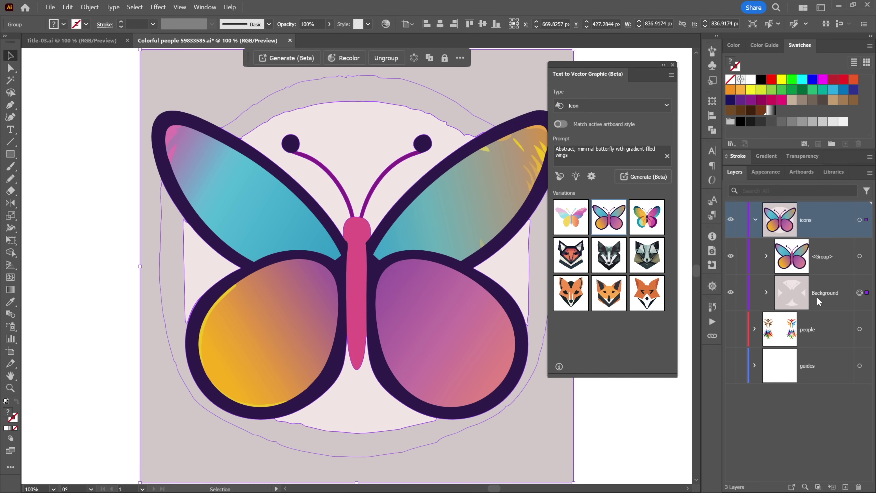
key("Delete")
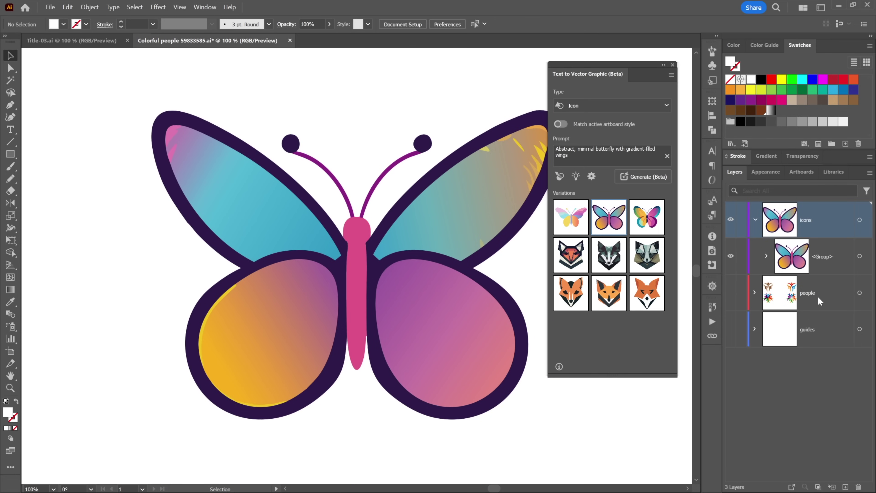
left_click(482, 303)
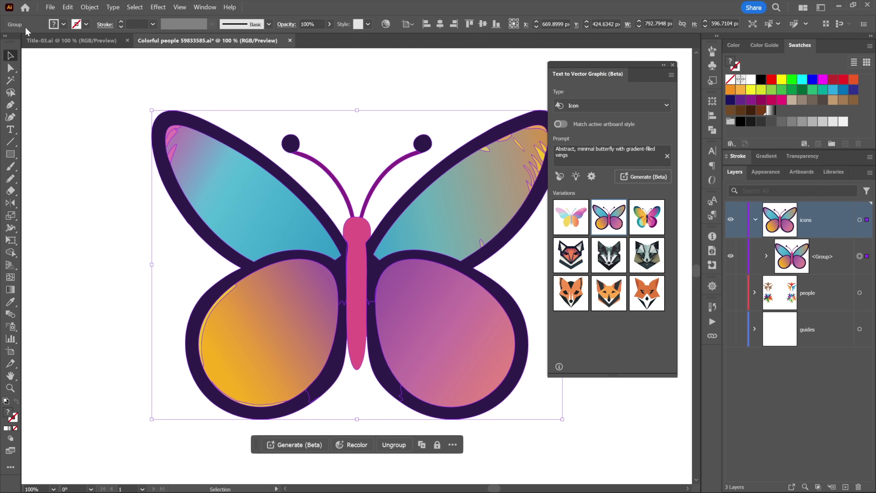
key("ctrl+shift+g")
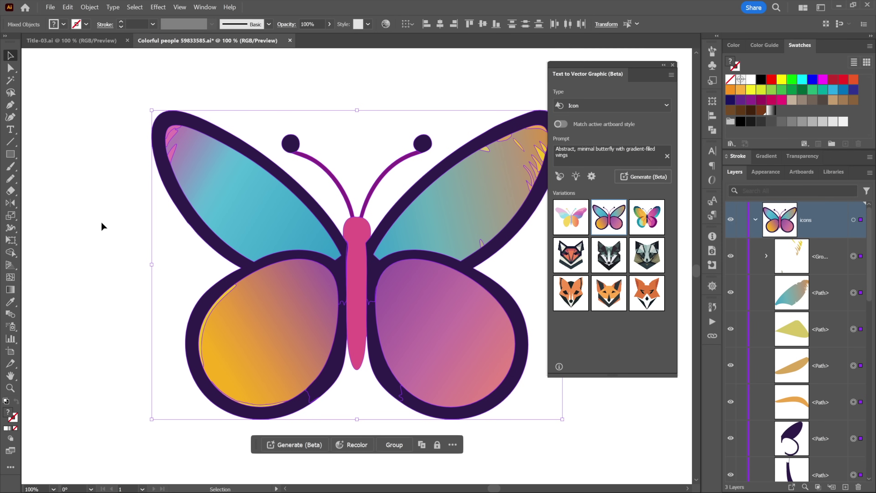
Step: Ungroup the nested group inside the butterfly so all its shapes are separate paths, and deselect them
key("ctrl")
key("ctrl+shift+g")
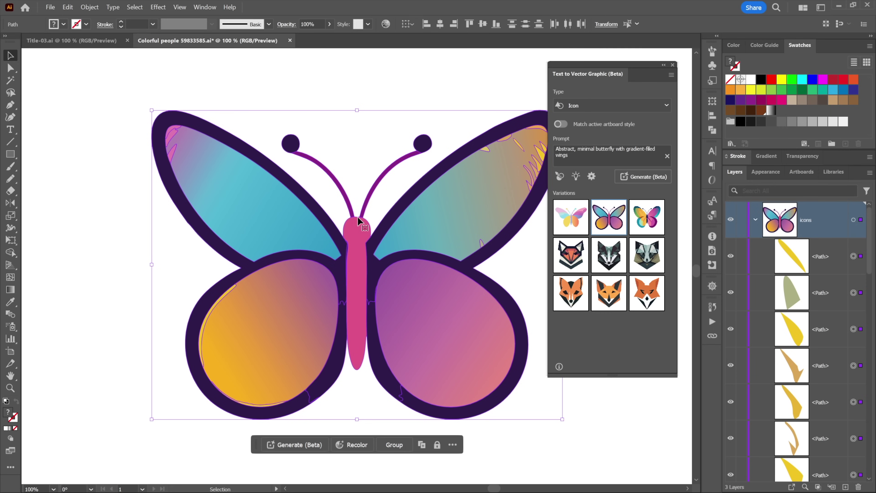
left_click(93, 211)
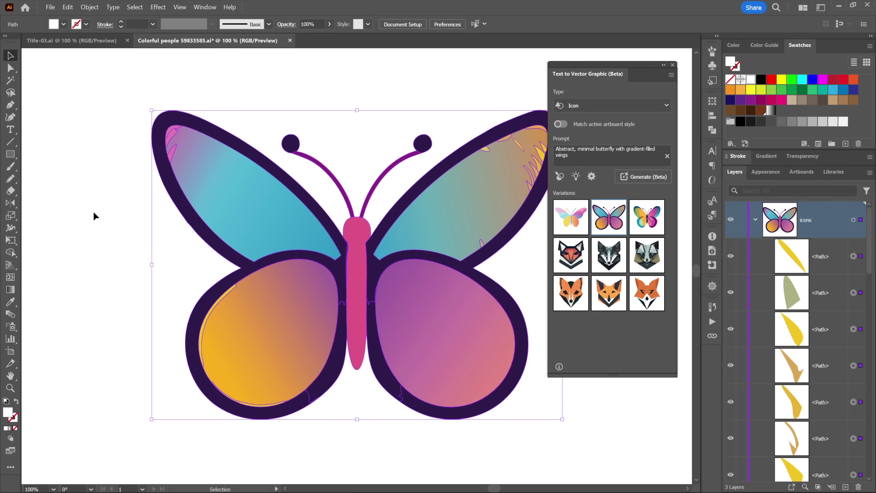
Step: Try moving the dark outline of the butterfly's left wings aside and undo the move
left_click(203, 235)
left_click_drag(203, 236, 115, 220)
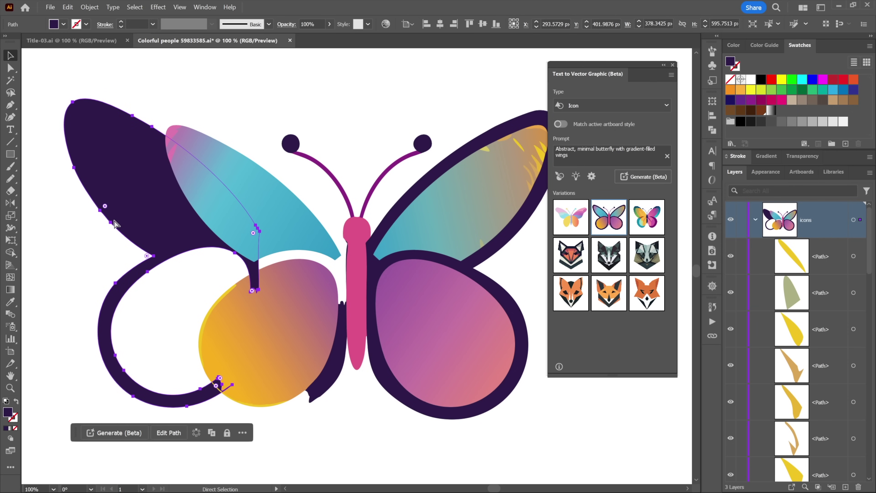
key("ctrl+z")
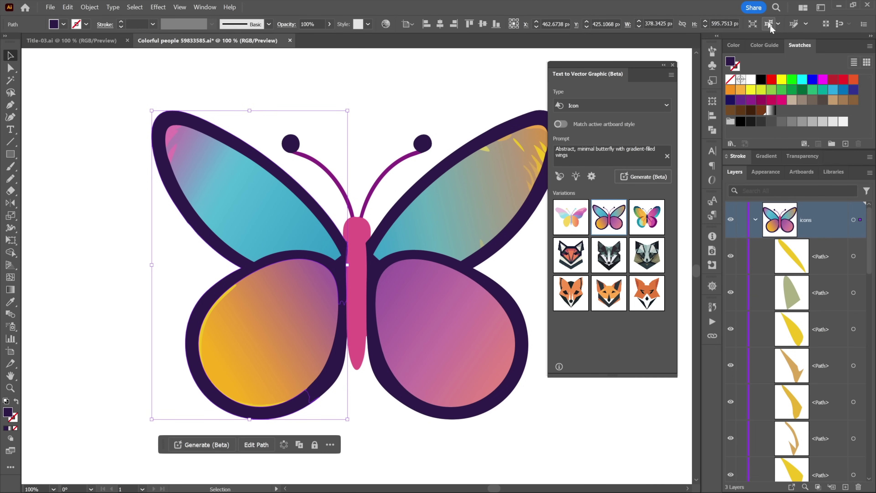
Step: Select all shapes matching the dark wing outline, test moving them and undo it, and fill them with black
left_click(770, 24)
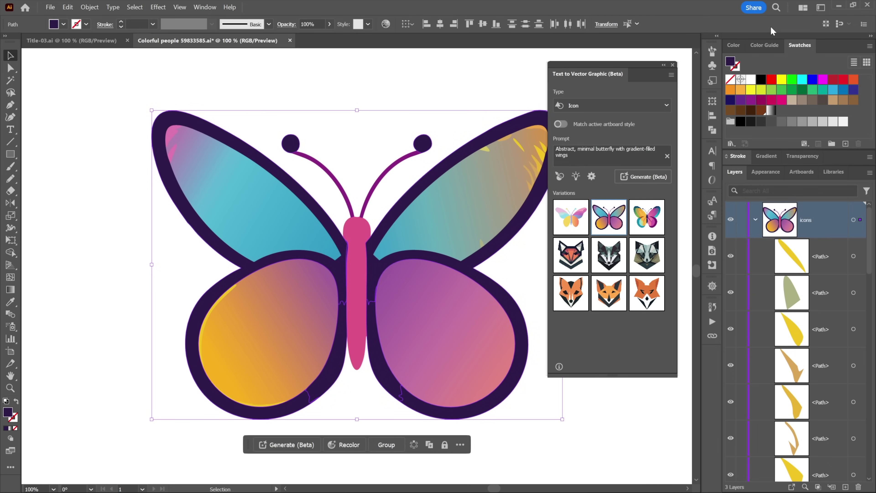
left_click_drag(420, 181, 302, 141)
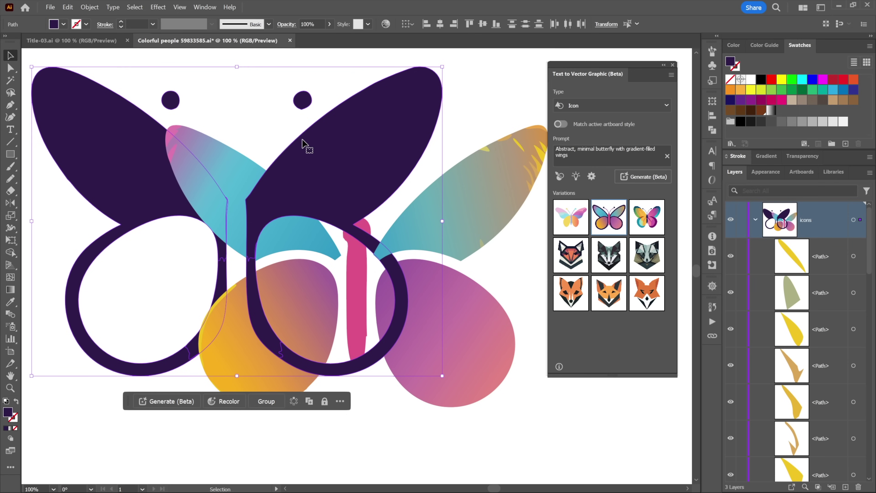
key("ctrl+z")
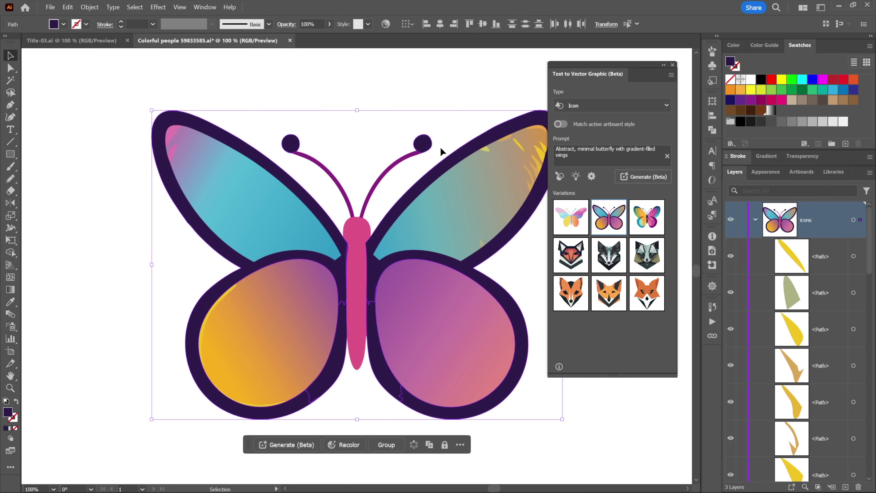
left_click(761, 81)
left_click(762, 83)
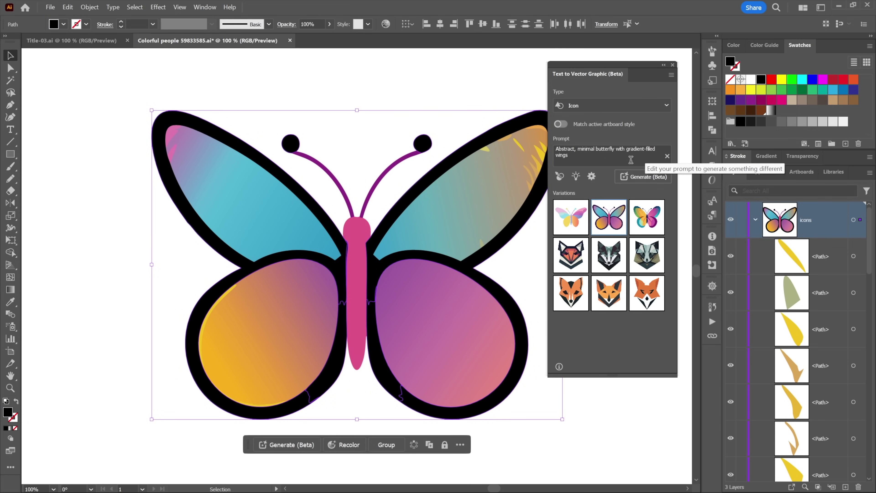
left_click(376, 96)
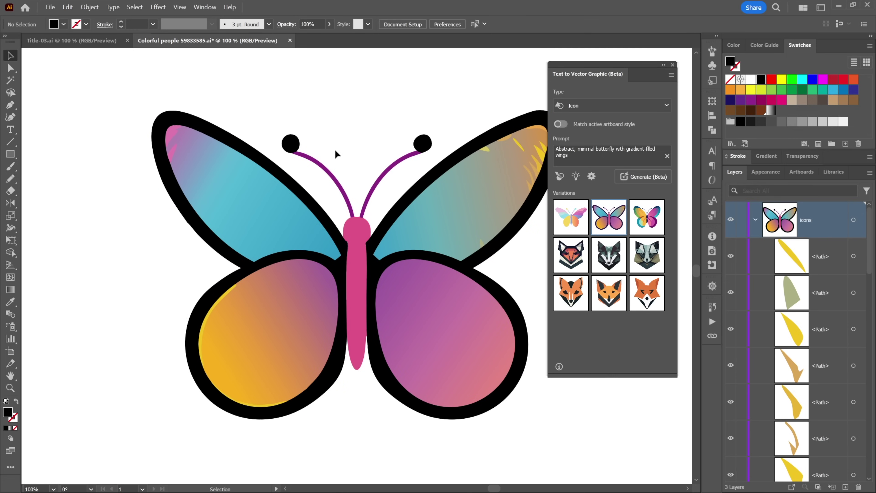
Step: Fill the butterfly's purple antennae and pink body with black
left_click(371, 195)
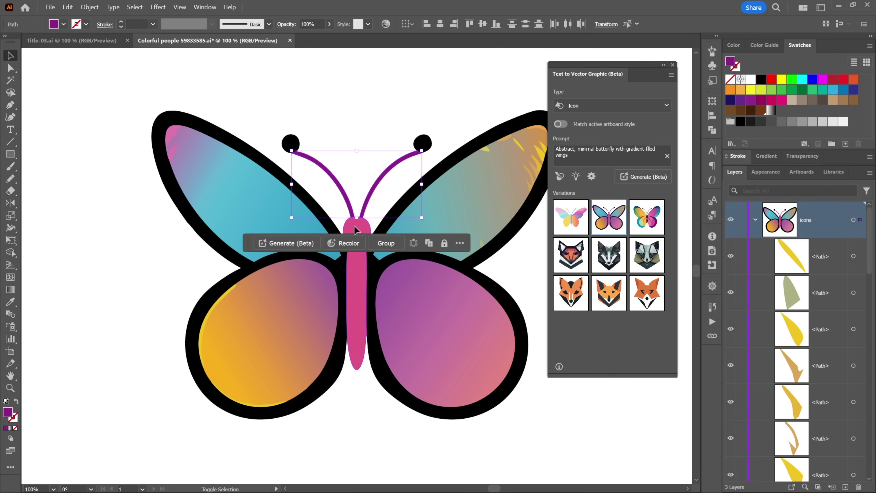
left_click(360, 231, "shift")
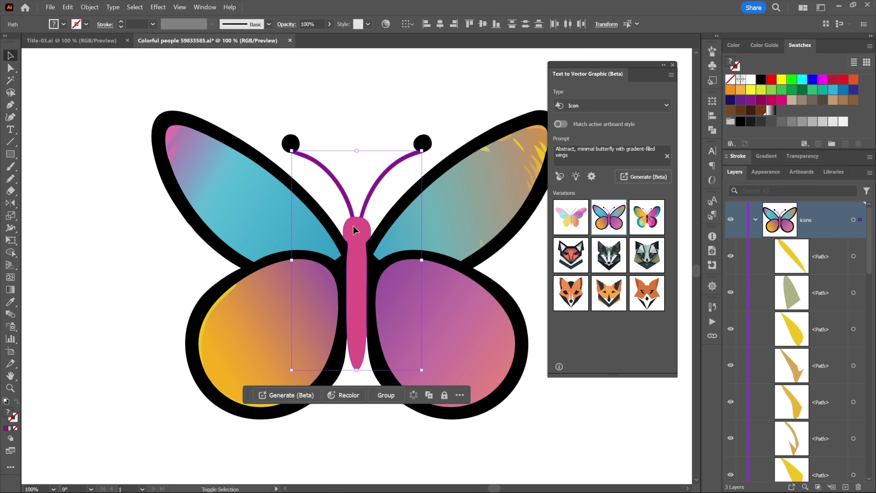
left_click(761, 79)
left_click(402, 75)
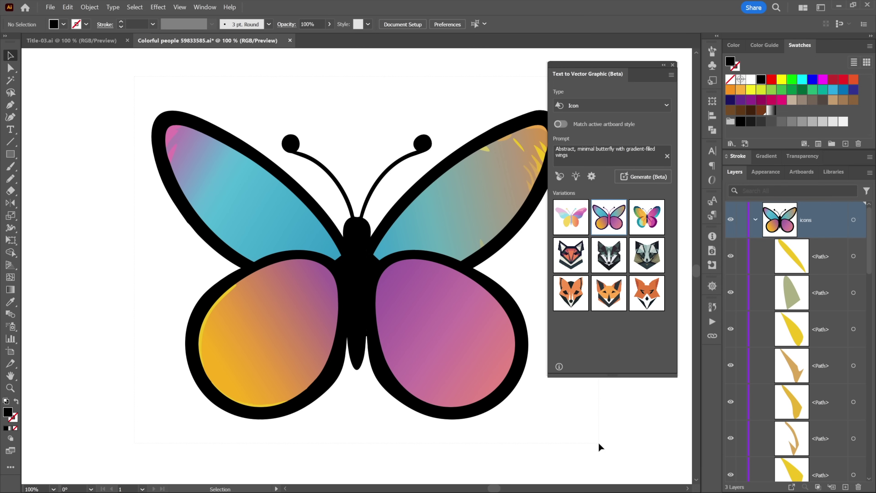
Step: Group all of the butterfly's shapes into one object
key("ctrl+a")
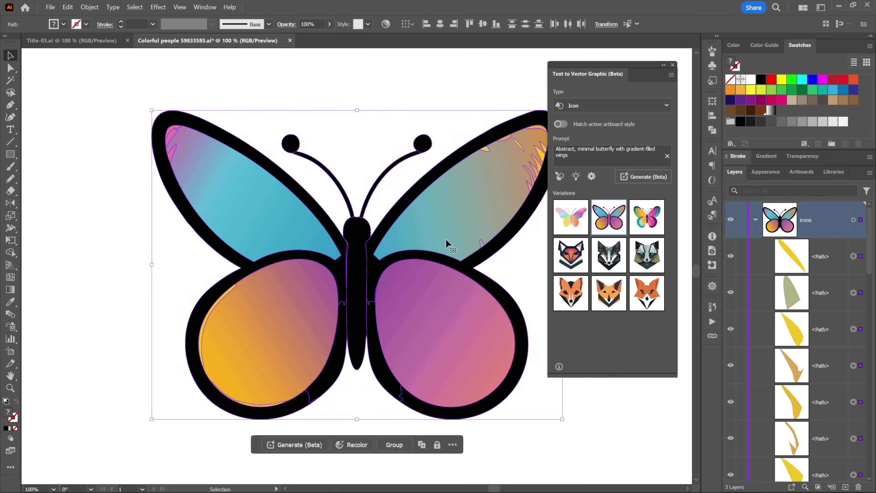
left_click(90, 8)
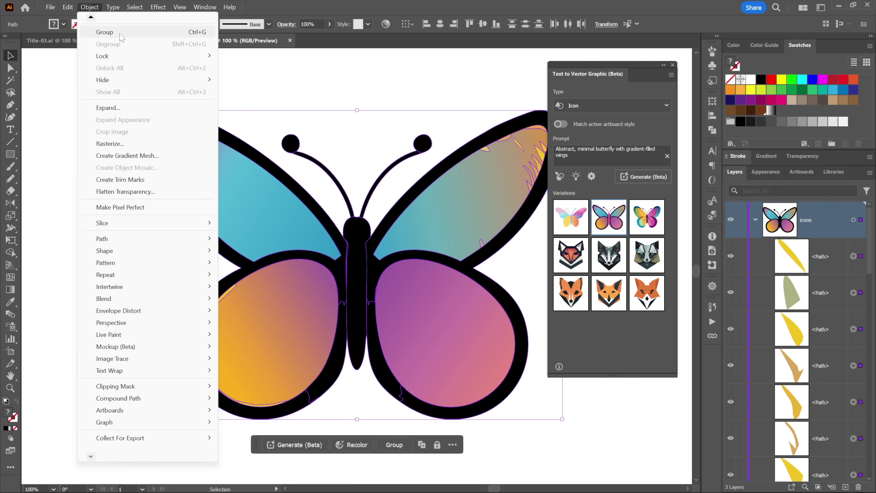
left_click(184, 35)
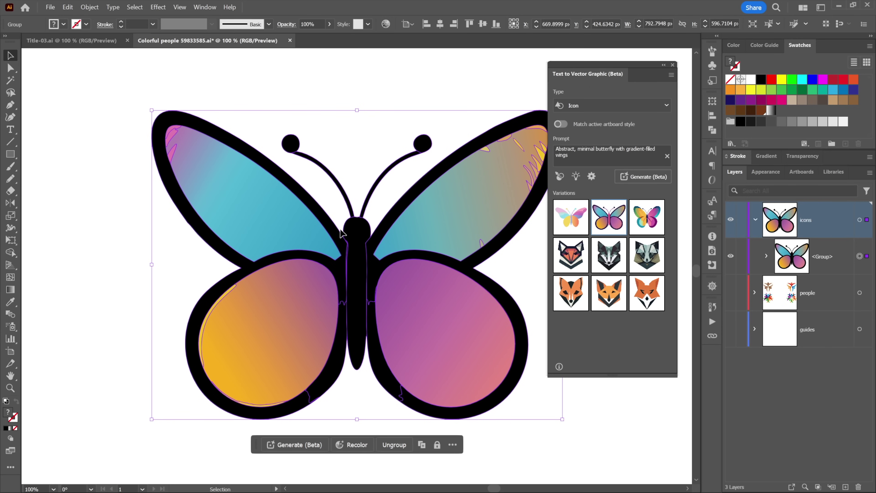
Step: Reapply the second generated butterfly variation to the edited artwork and undo the replacement
mouse_move(613, 225)
mouse_move(573, 224)
mouse_move(647, 230)
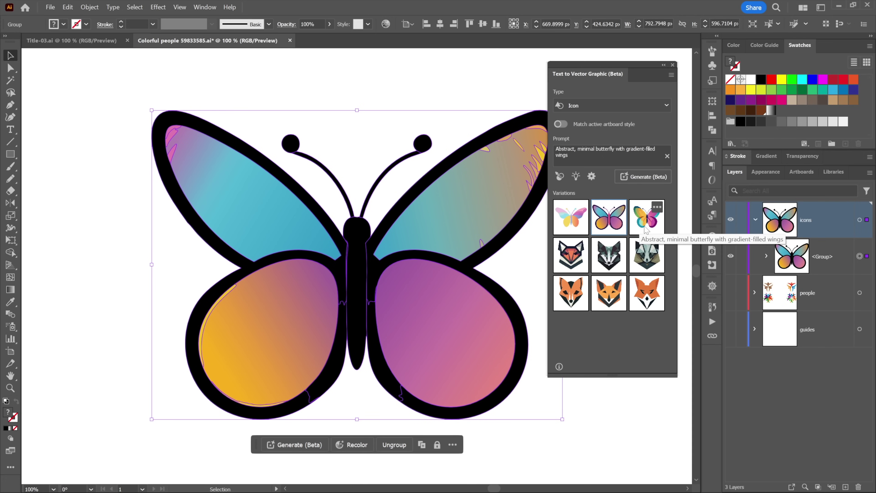
mouse_move(644, 266)
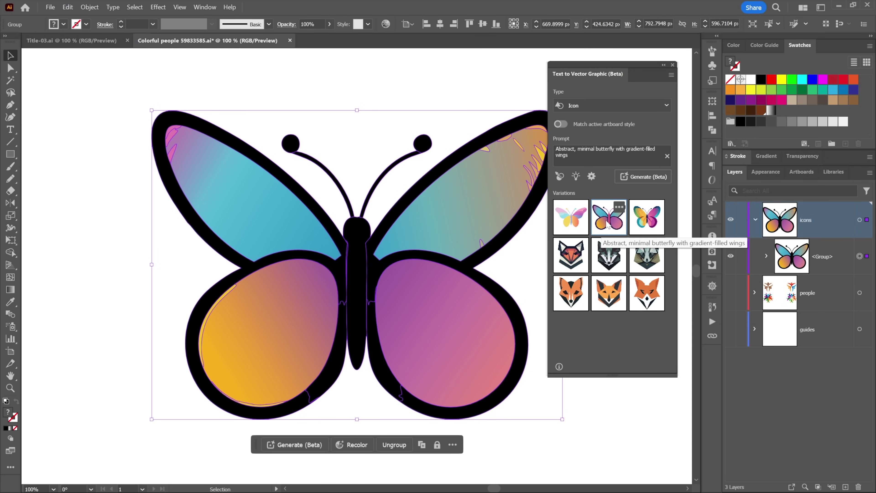
left_click(607, 224)
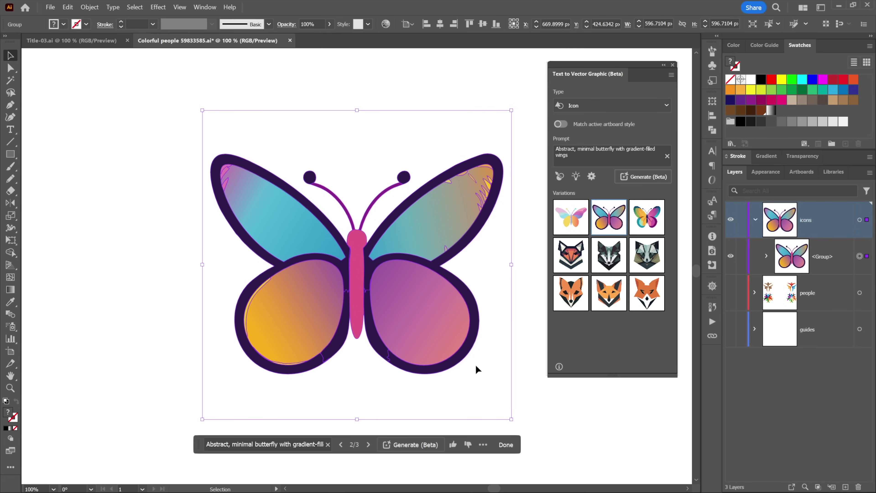
key("Return")
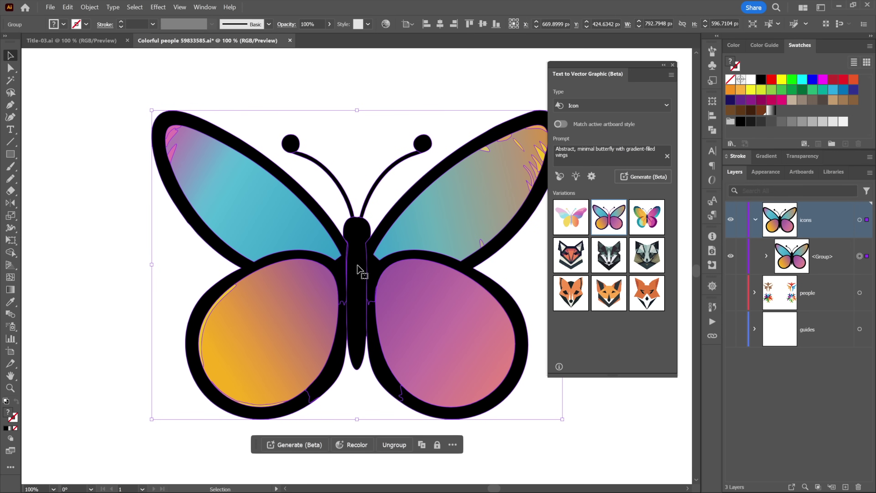
Step: Try to move the edited butterfly into the generated variations, and deselect the artwork
left_click_drag(358, 266, 609, 321)
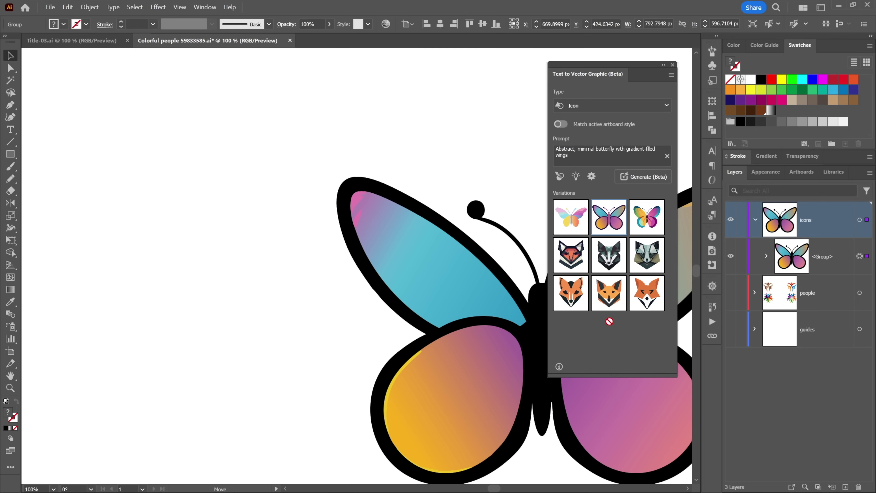
left_click_drag(609, 322, 611, 324)
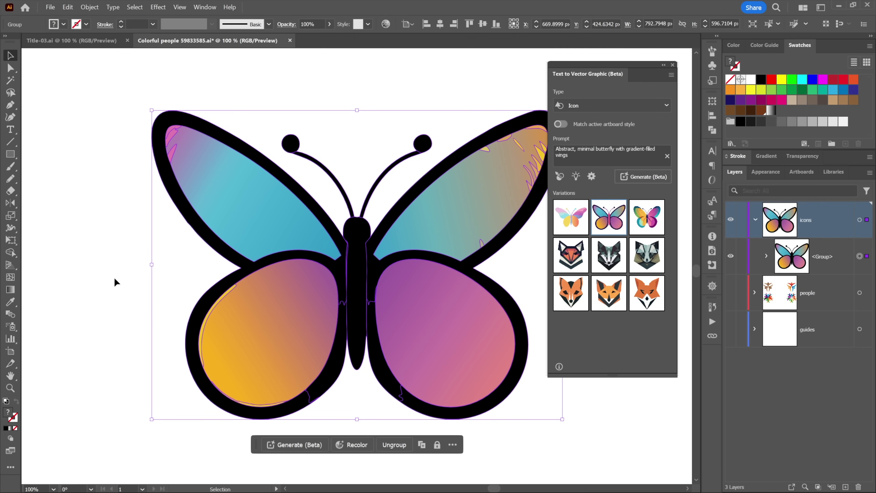
left_click(110, 261)
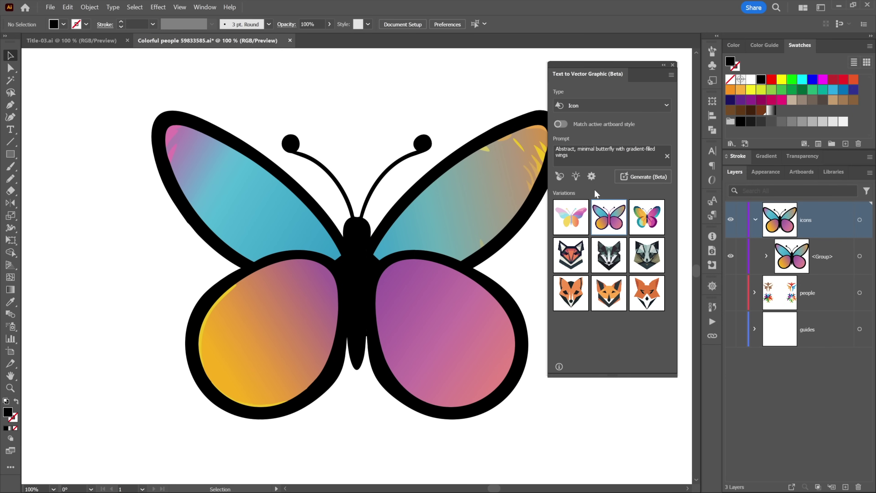
Step: Collapse the icons layer and rename it as butterfly
left_click(755, 220)
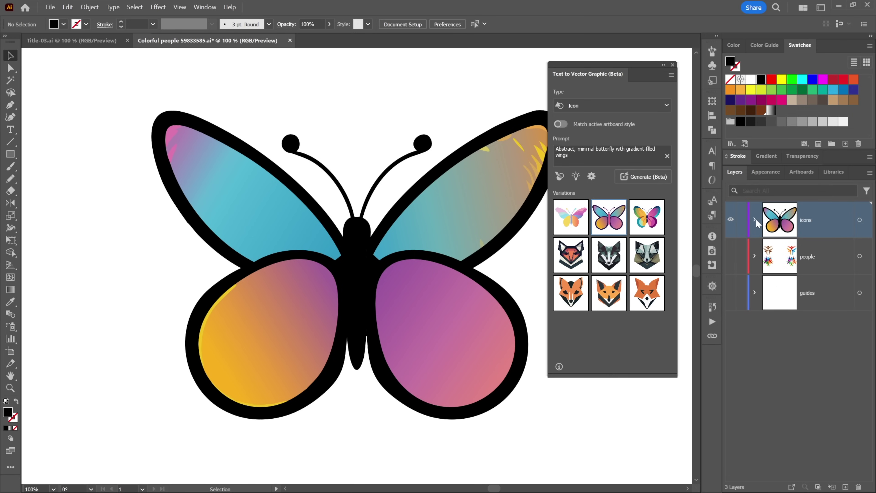
double_click(807, 219)
type("but")
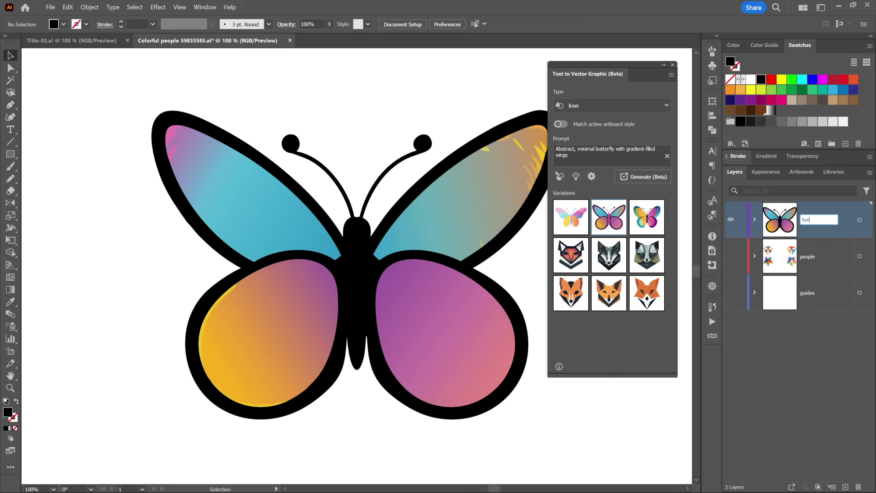
type("terfly")
key("Return")
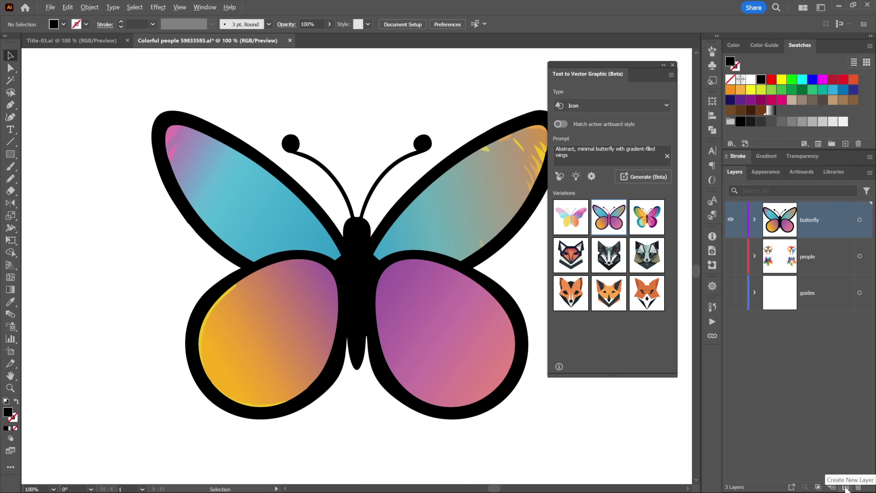
Step: Create a new layer named icons with the Gold layer color
left_click(845, 487, "alt")
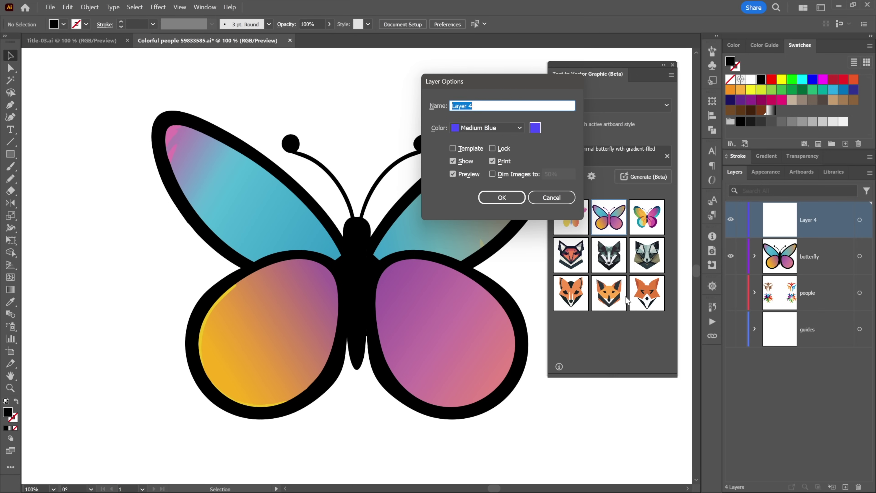
type("icons")
left_click(492, 128)
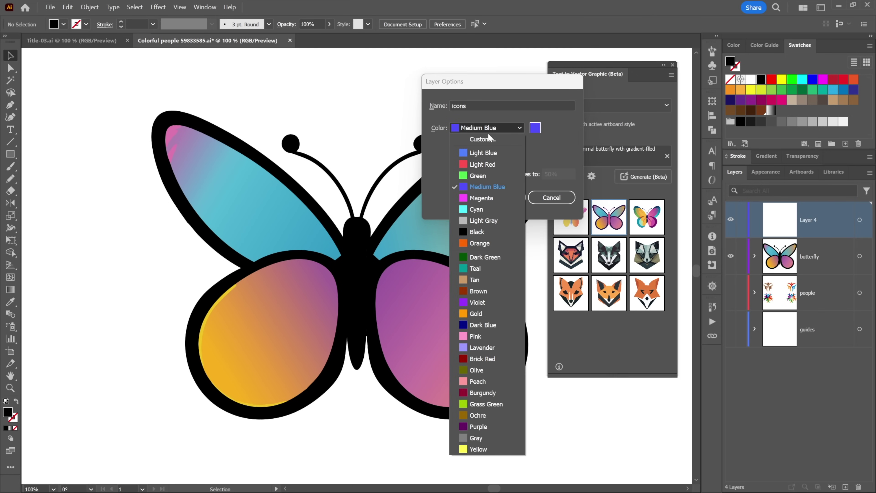
left_click(488, 313)
left_click(504, 197)
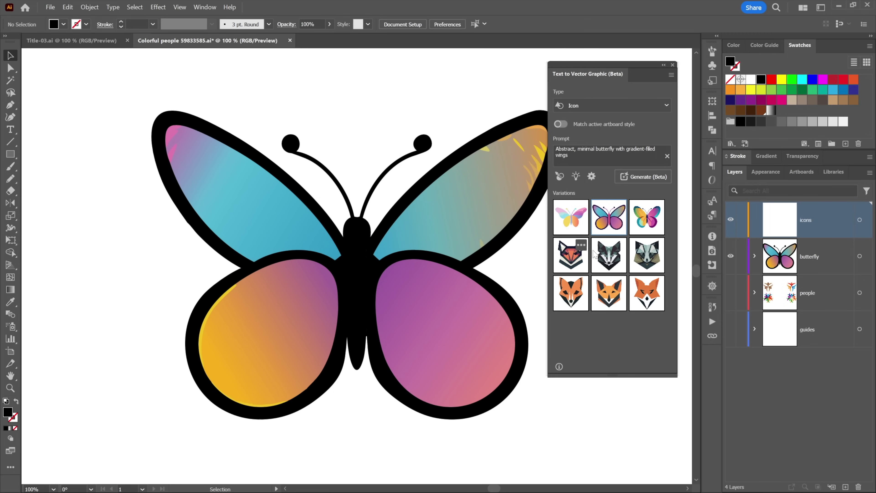
Step: Hide the butterfly layer and generate an icon from the sample prompt "Geometric Sunflower"
left_click(731, 257)
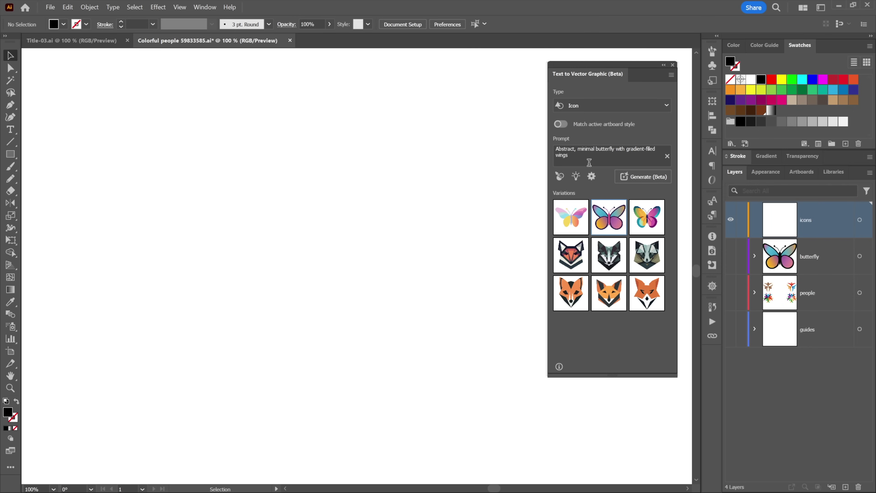
left_click(576, 176)
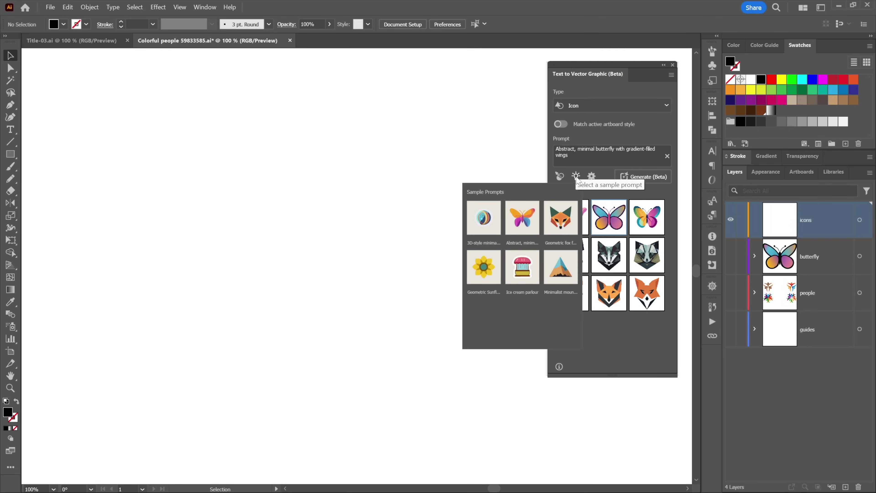
left_click(484, 267)
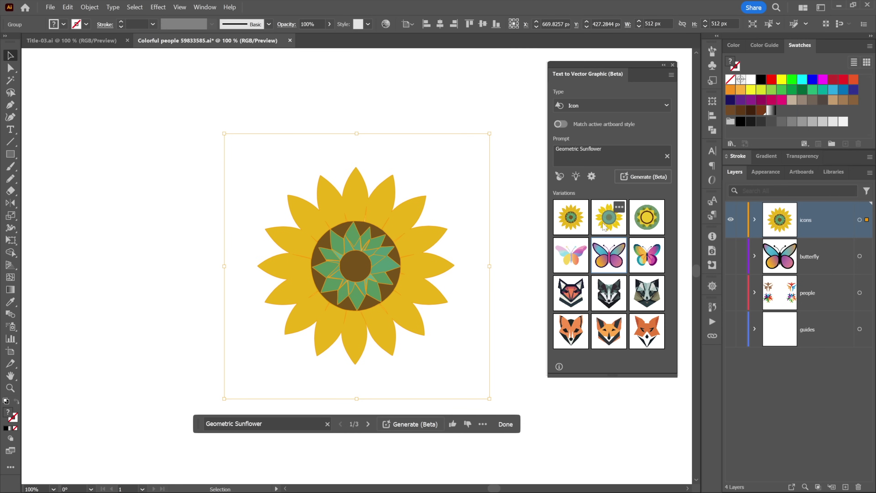
Step: Compare the second and third sunflower variations and choose the third one with the green circular backdrop
left_click(613, 220)
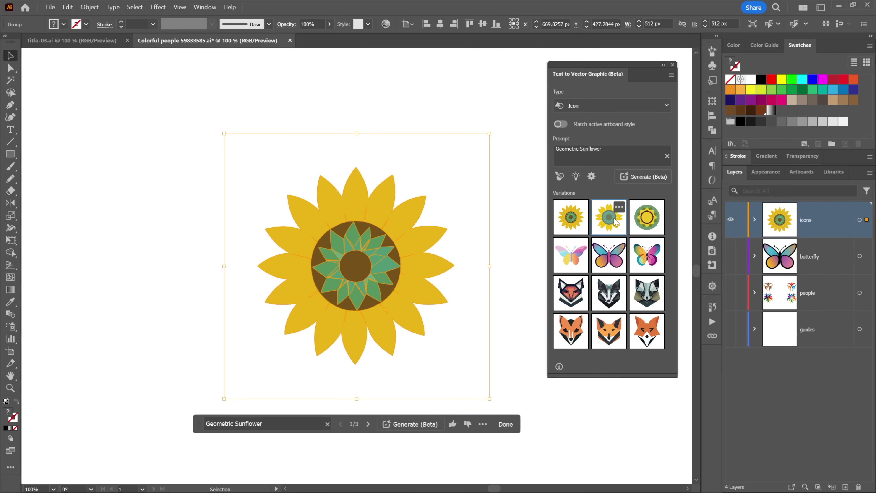
left_click(646, 229)
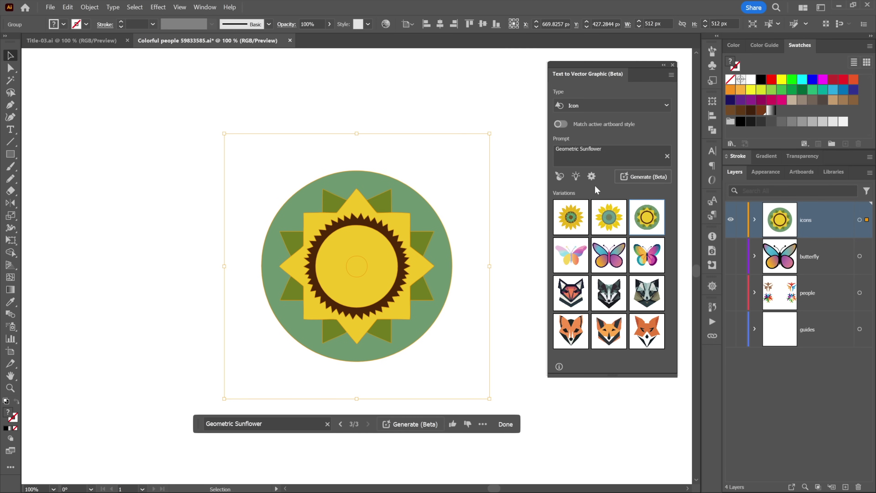
Step: Show the people layer, sample the brown three-person artwork with the Style picker, and generate Geometric Sunflower icons in that style
left_click(732, 293)
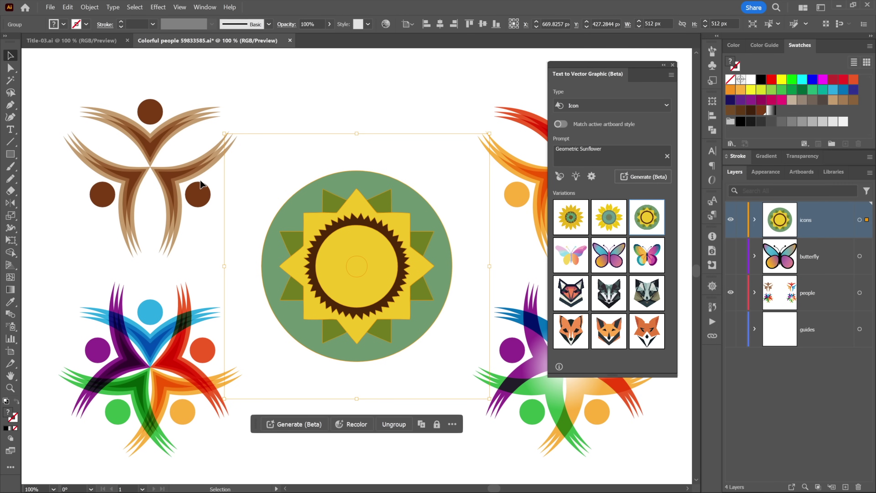
left_click(560, 176)
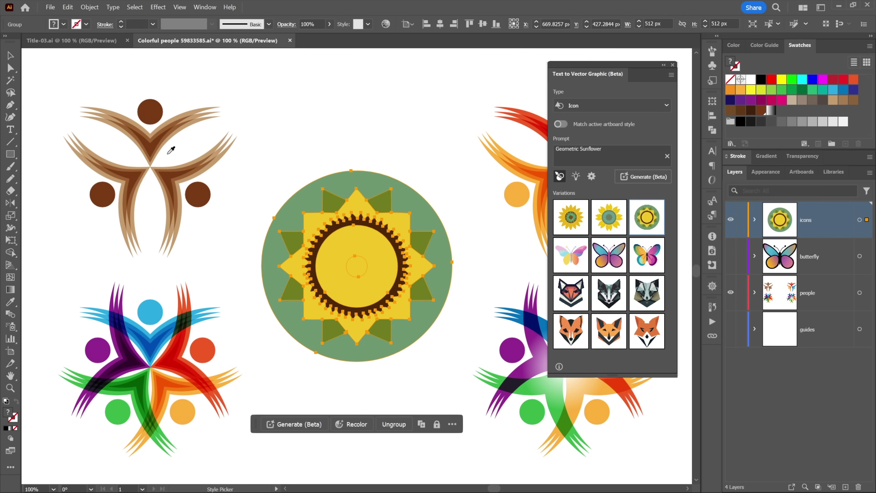
left_click(198, 196)
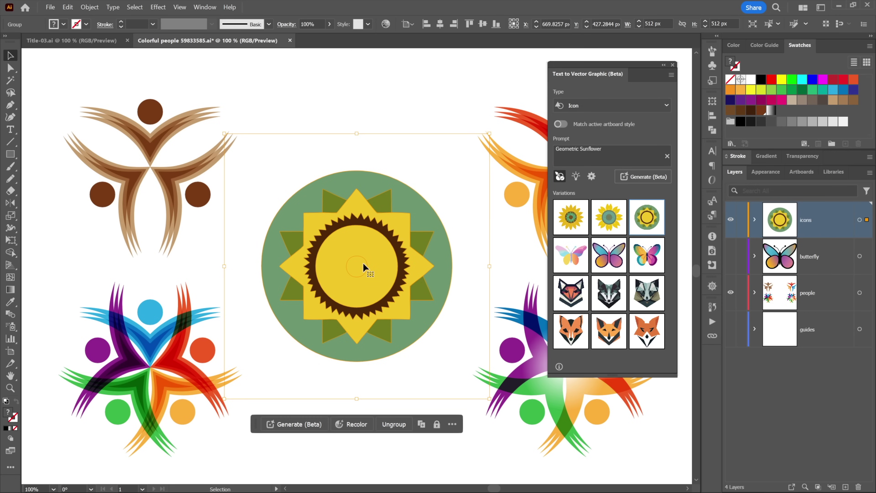
mouse_move(575, 230)
left_click(642, 176)
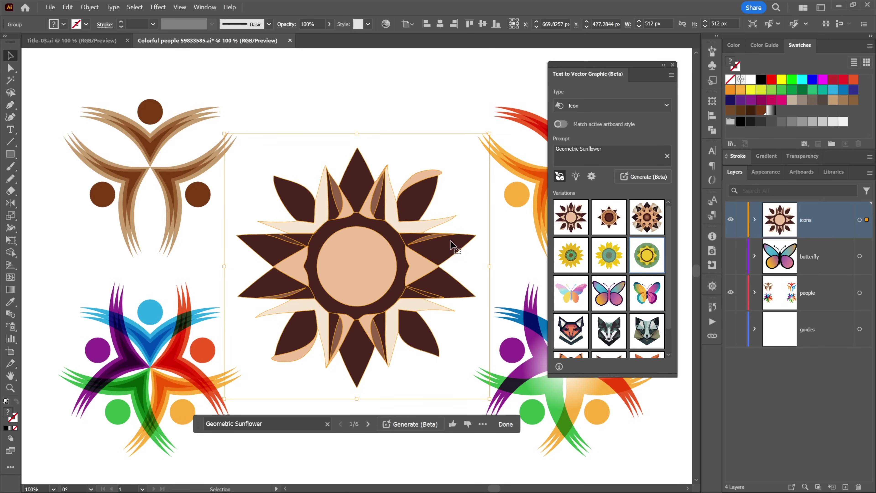
Step: Compare the second and third brown sunflower variations and choose the more intricate third one
mouse_move(608, 220)
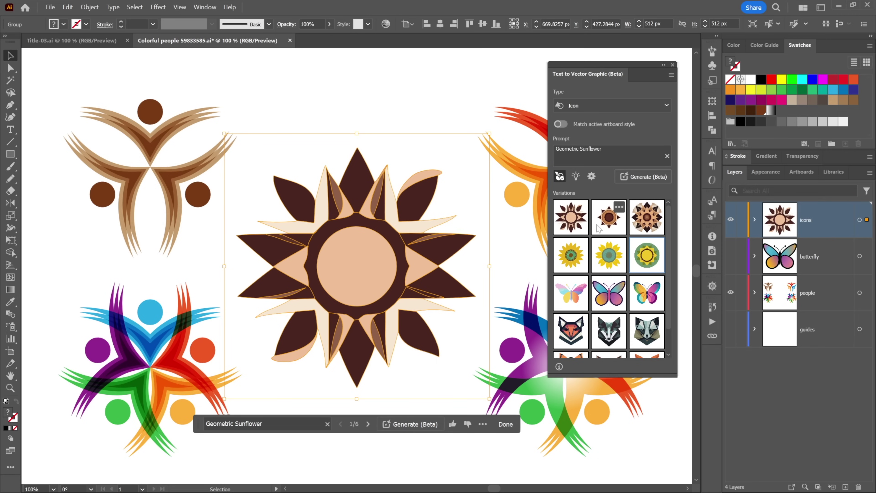
left_click(609, 220)
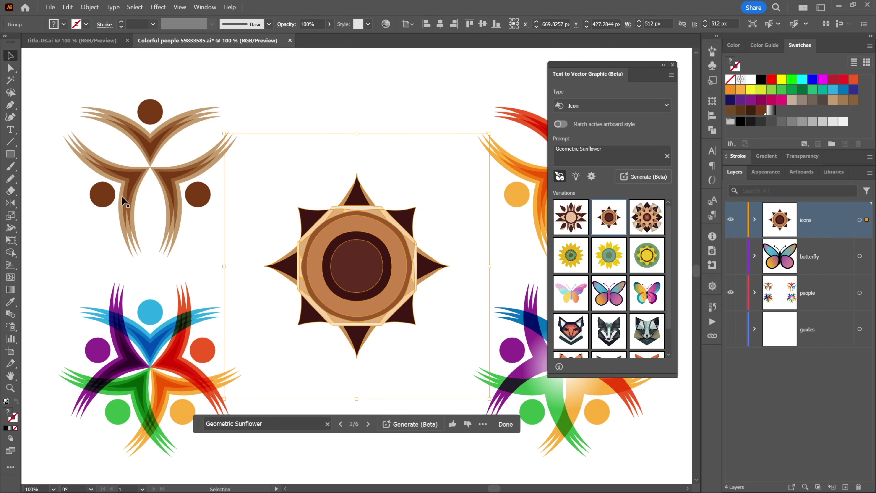
left_click(650, 224)
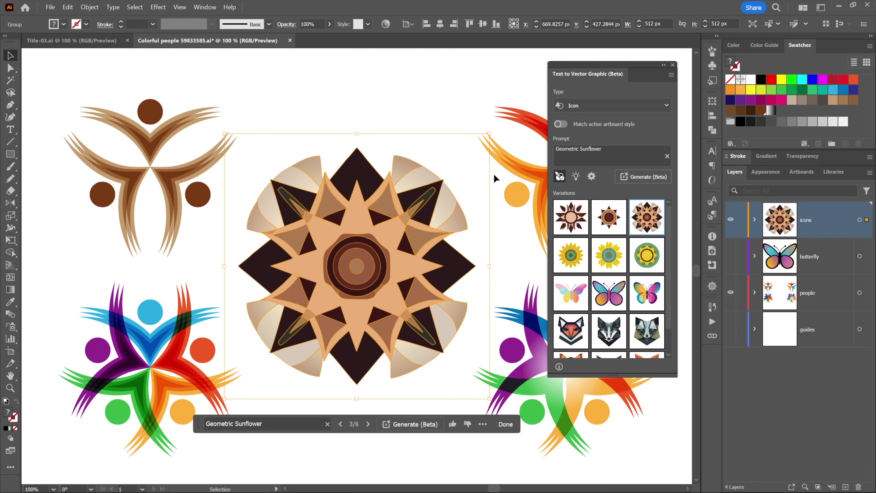
Step: Move the Text to Vector Graphic panel off the artwork and generate Geometric Sunflower icons styled after the red, orange and blue three-person artwork
left_click_drag(555, 67, 668, 74)
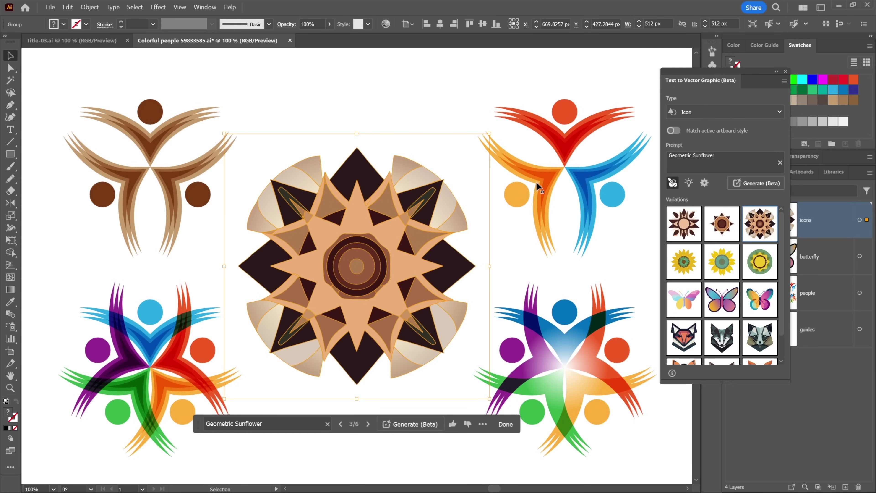
left_click(674, 183)
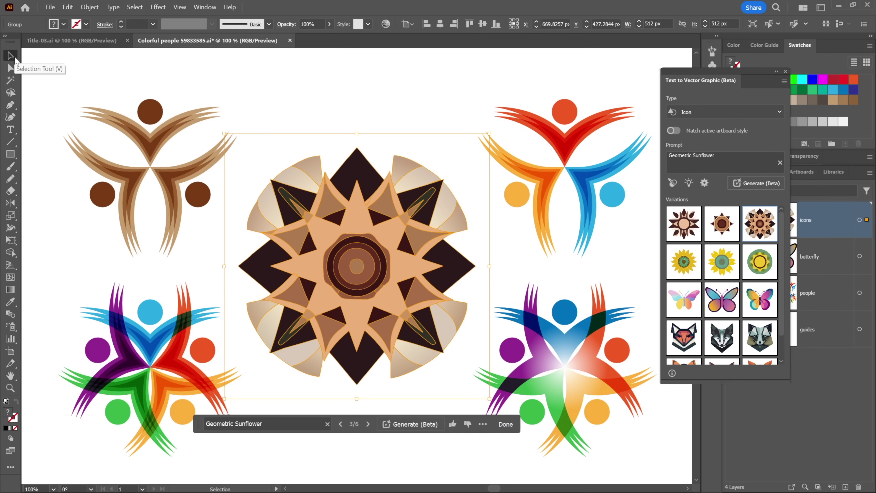
left_click(673, 184)
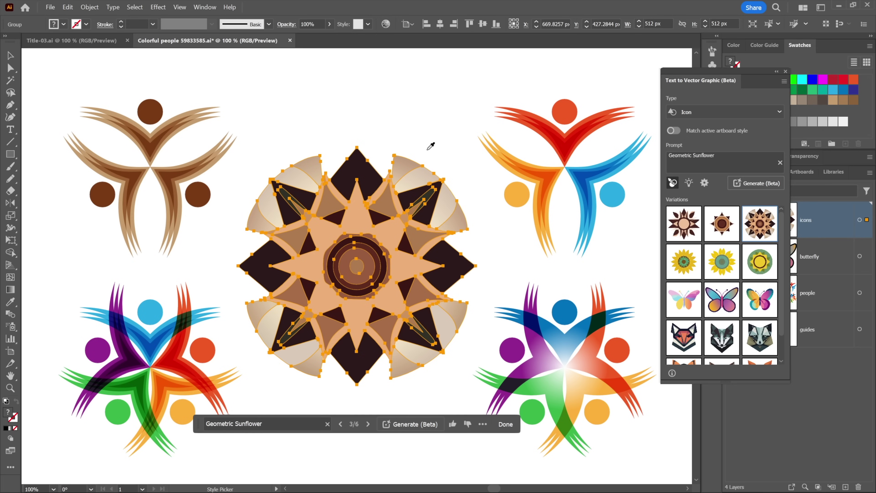
left_click(674, 184)
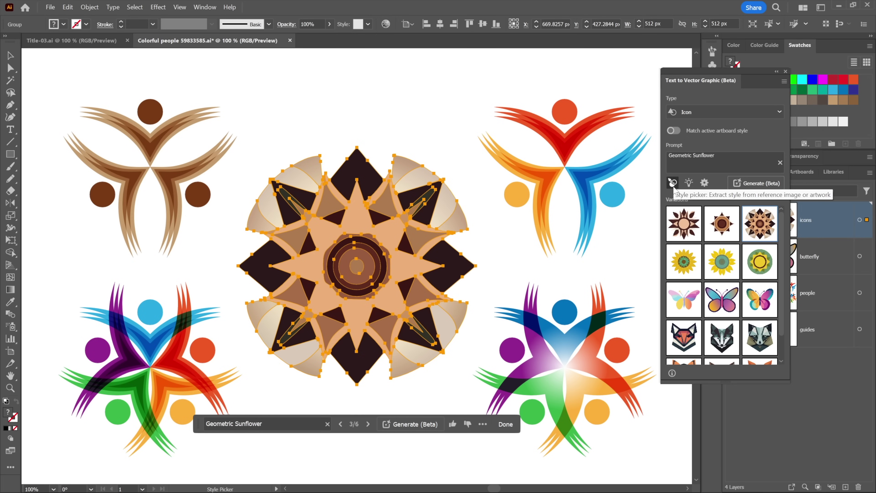
left_click(613, 194)
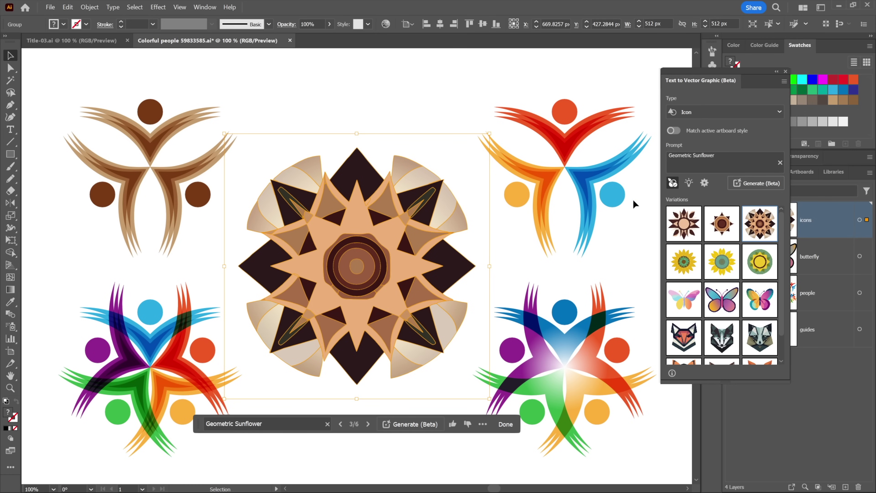
left_click(756, 186)
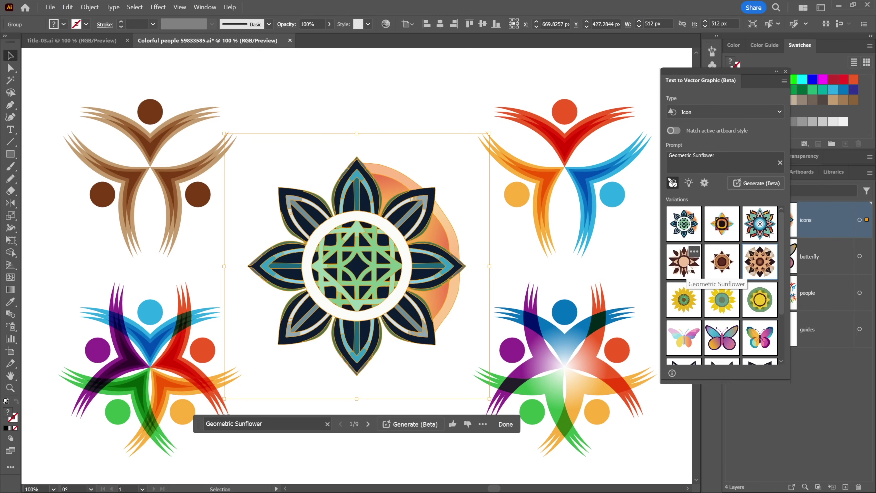
Step: Compare the earlier brown and yellow sunflowers with the new multicolored variations and choose the third new one with blue concentric rings
left_click(685, 273)
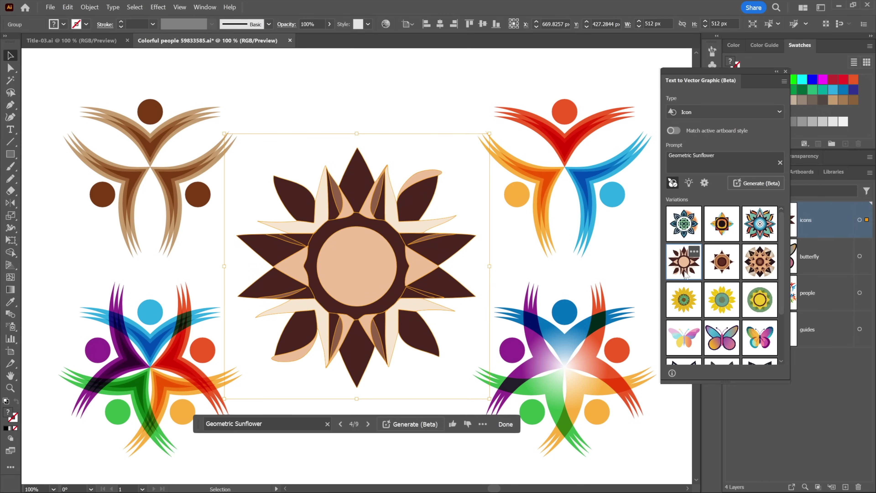
left_click(684, 300)
left_click(723, 300)
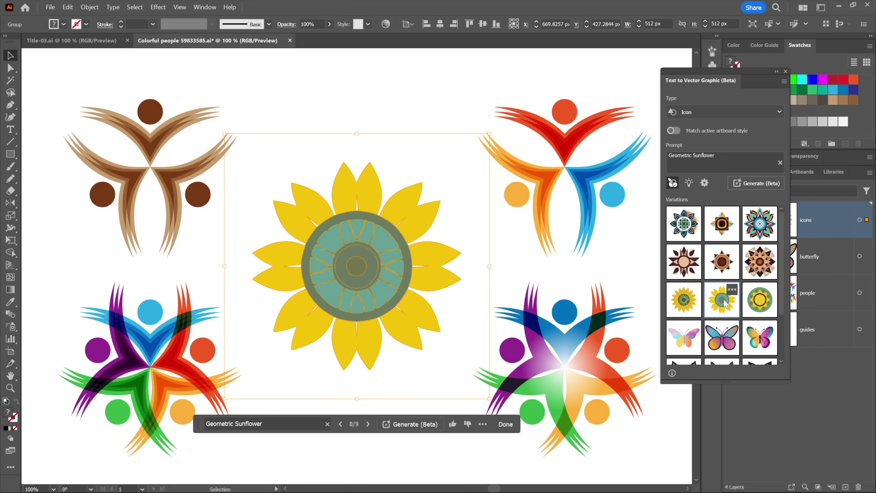
left_click(759, 303)
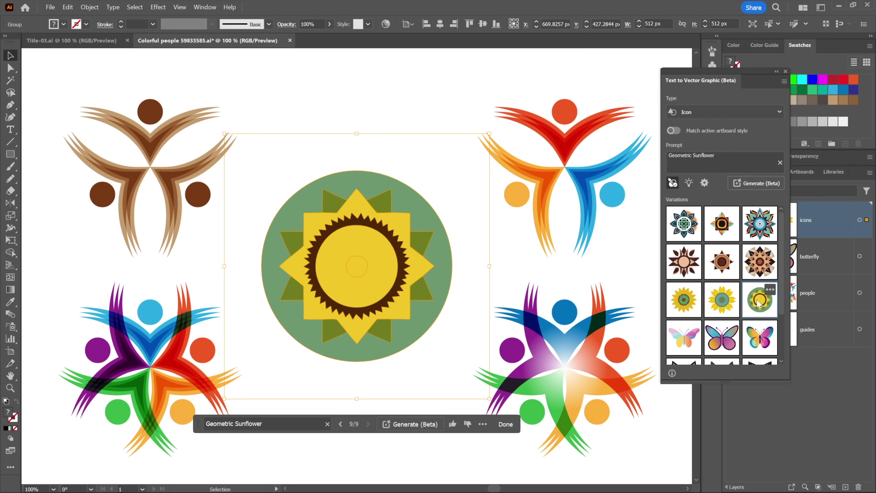
left_click(722, 224)
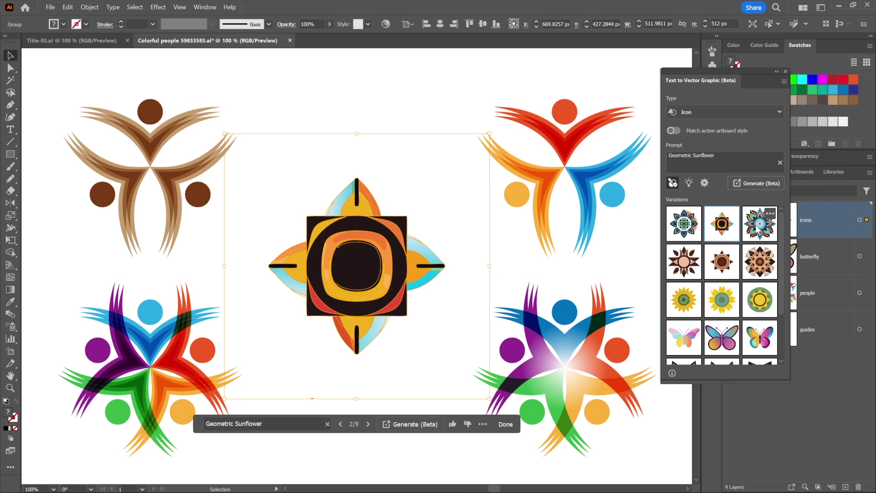
left_click(758, 236)
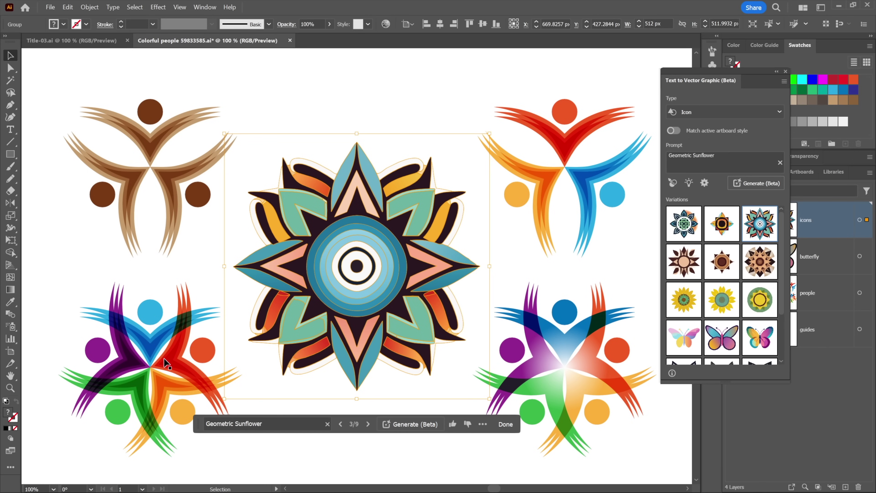
Step: Generate Geometric Sunflower icons styled after the five-person artwork without the white center glow and choose the third variation
left_click(672, 183)
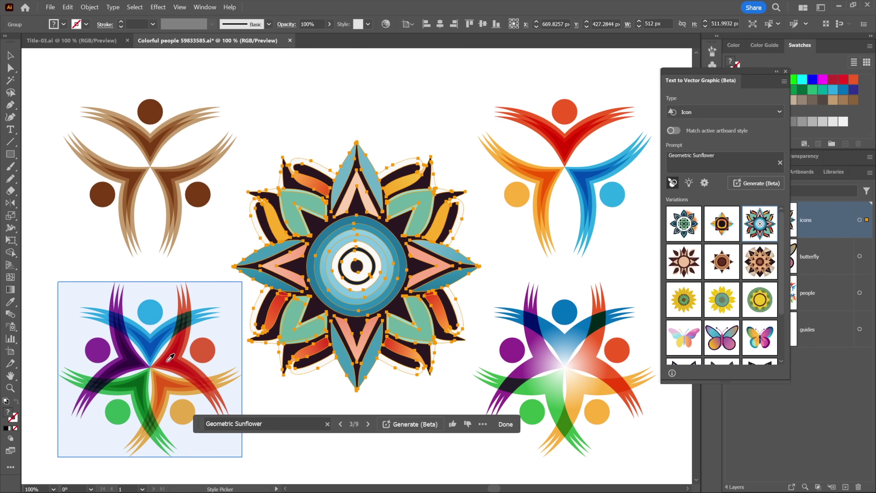
left_click(167, 361)
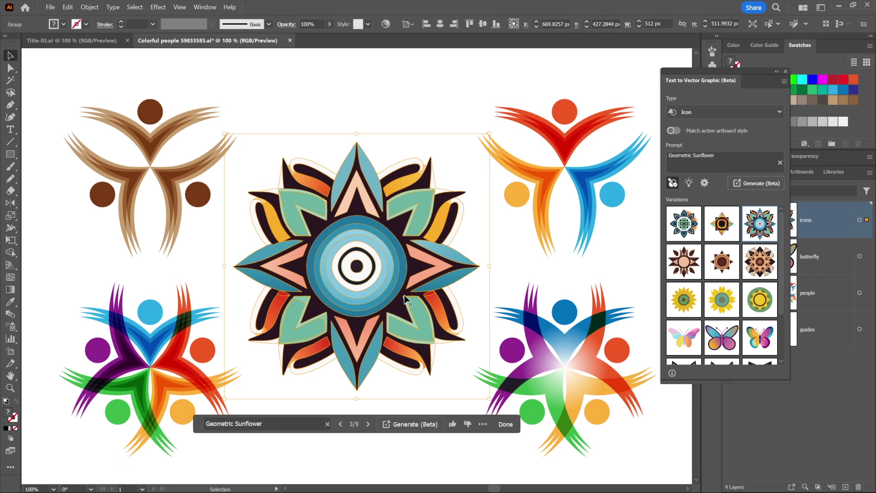
left_click(753, 183)
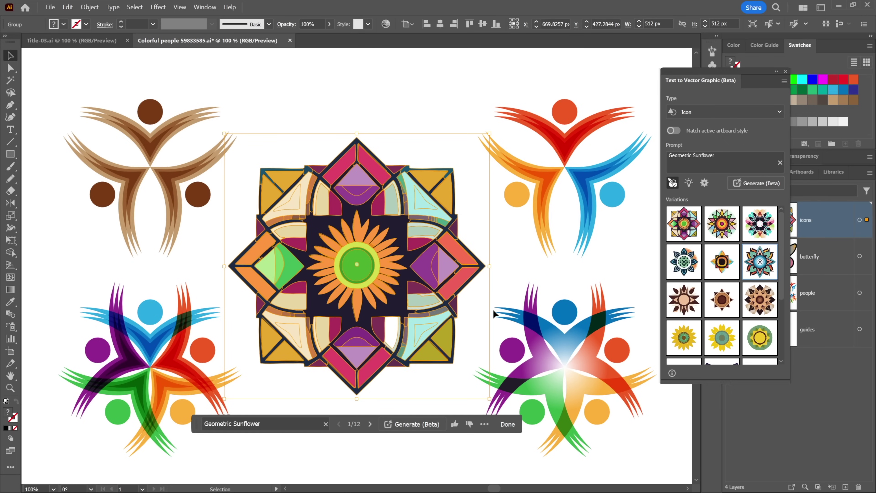
left_click(722, 226)
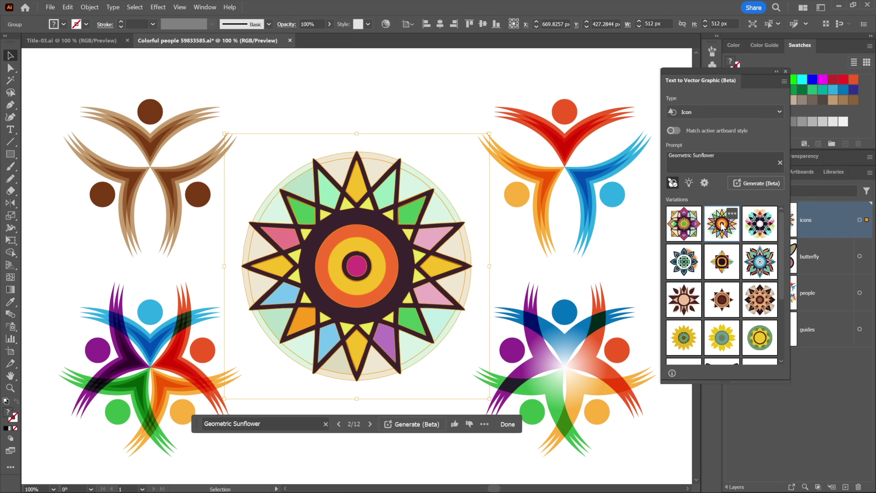
left_click(754, 233)
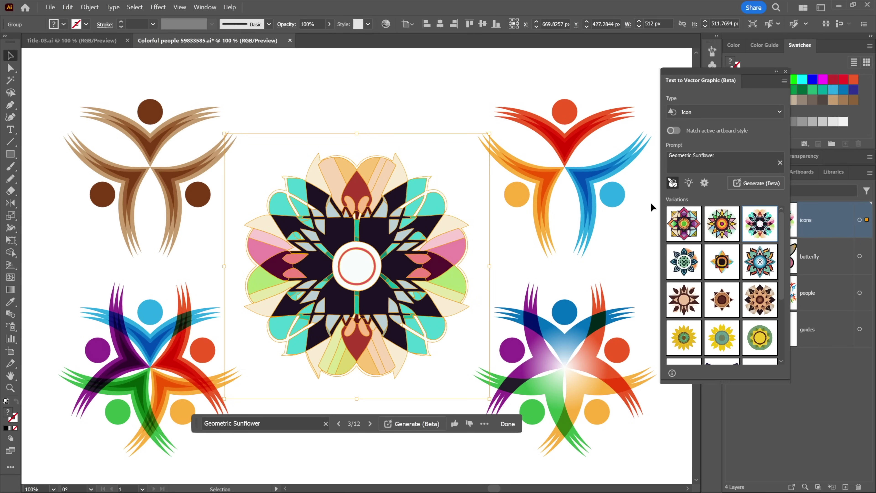
Step: Generate Geometric Sunflower icons styled after the five-person artwork with the white center glow and choose the third variation
left_click(673, 183)
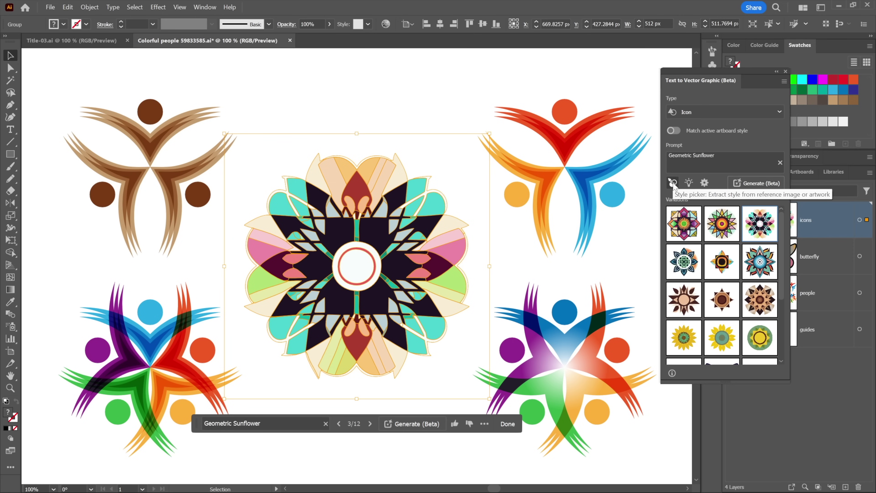
left_click(674, 183)
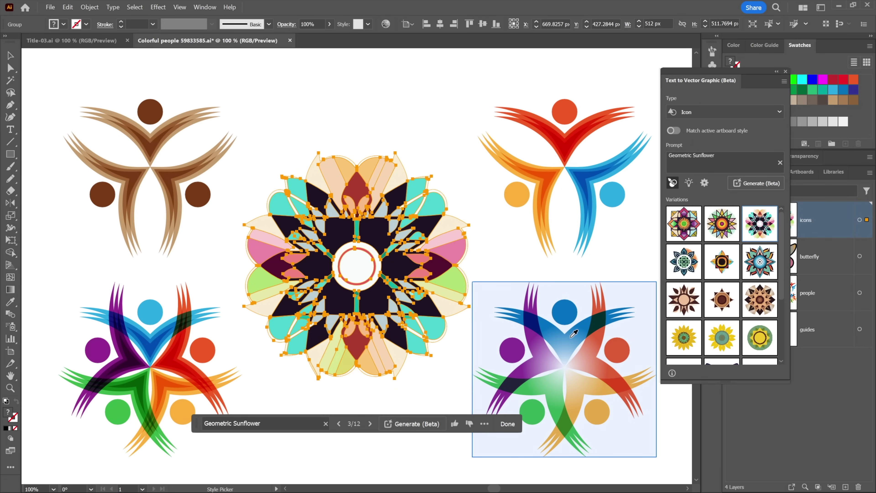
left_click(609, 354)
key("Escape")
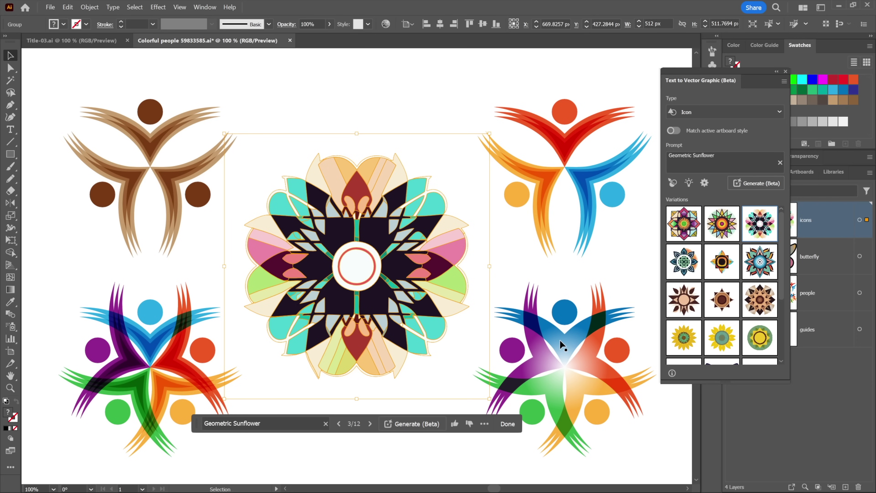
left_click(672, 182)
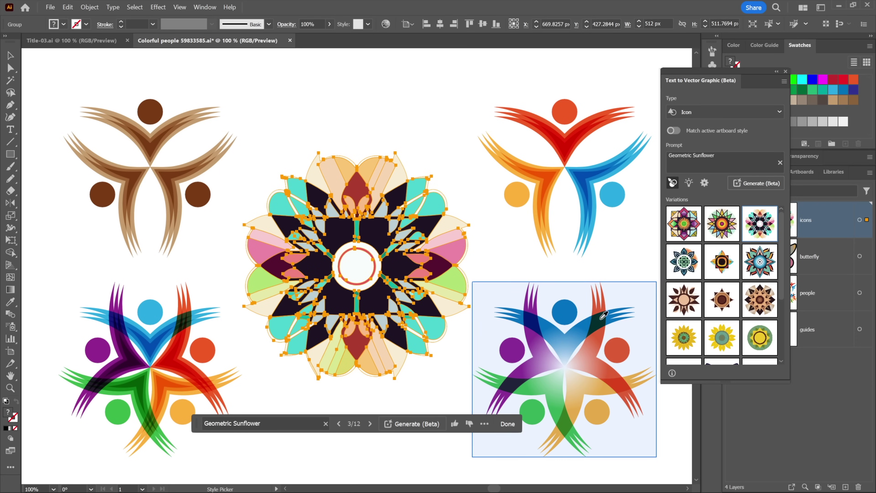
left_click(570, 333)
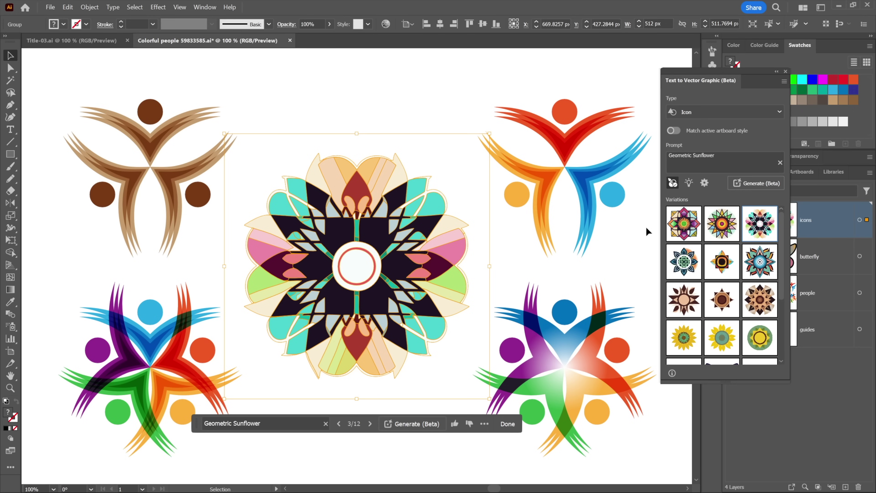
left_click(753, 185)
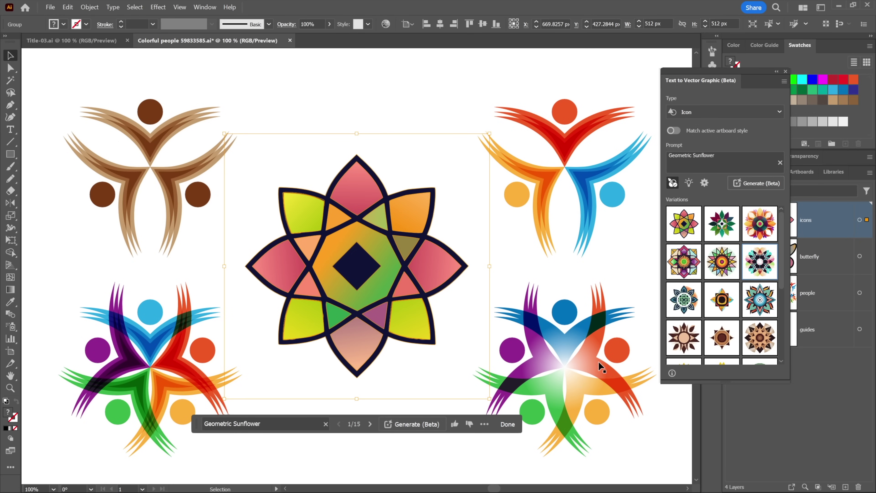
left_click(721, 223)
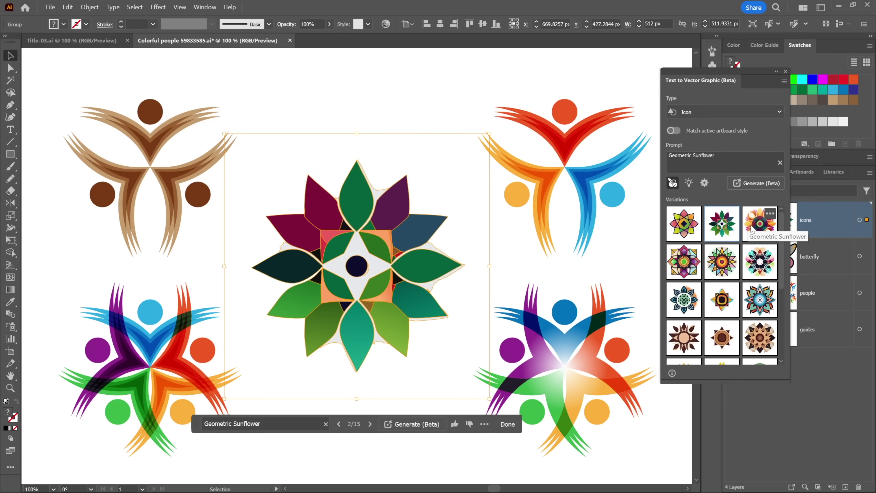
left_click(754, 229)
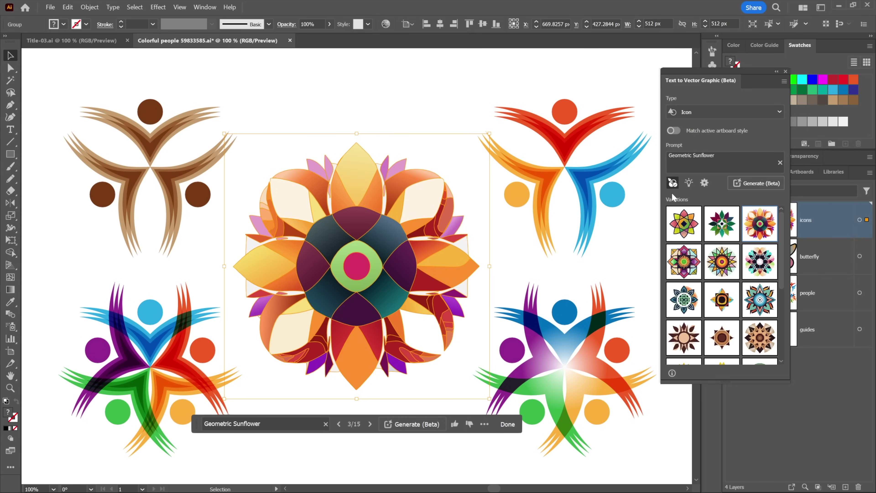
Step: Generate another set of Geometric Sunflower icons in the same sampled style at Detail 5 and choose the third variation with the teal center
left_click(705, 182)
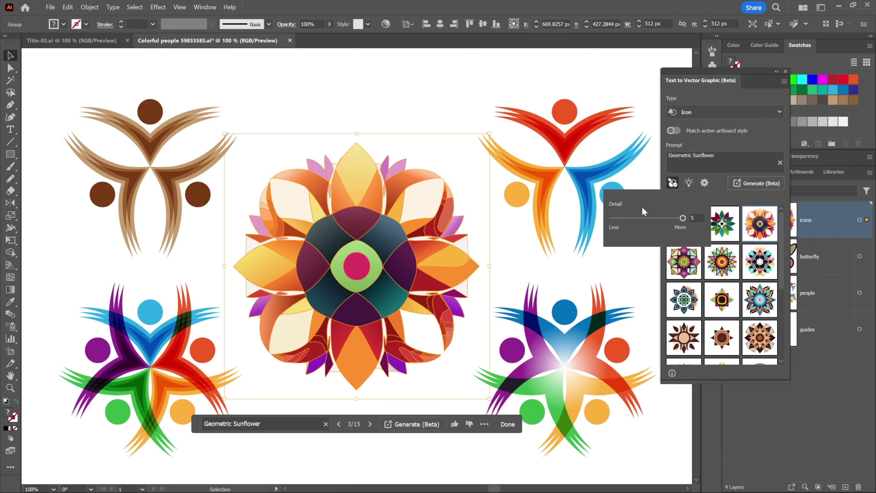
left_click(758, 183)
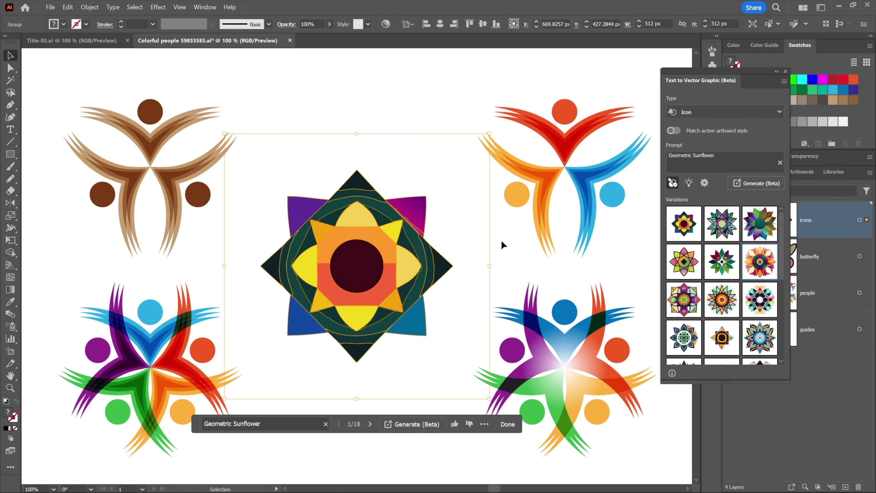
left_click(723, 231)
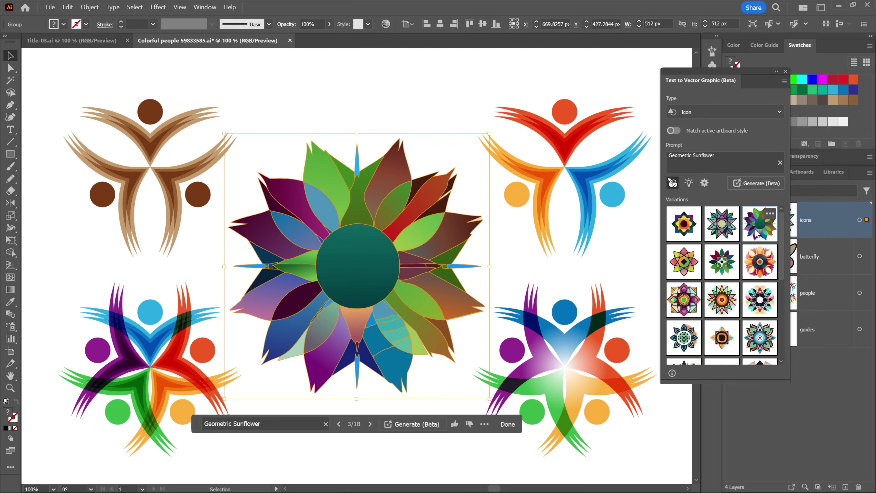
left_click(757, 233)
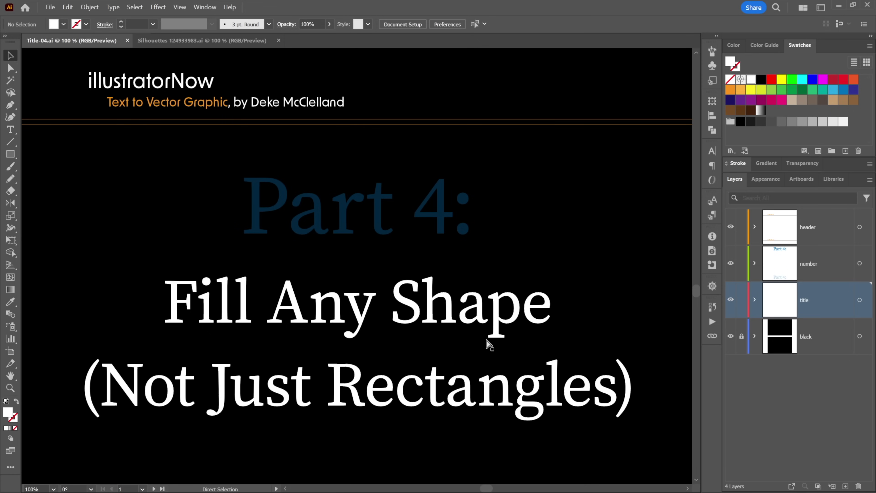
Step: Switch to the Silhouettes 124933983.ai document and select the black face silhouettes
key("ctrl+Tab")
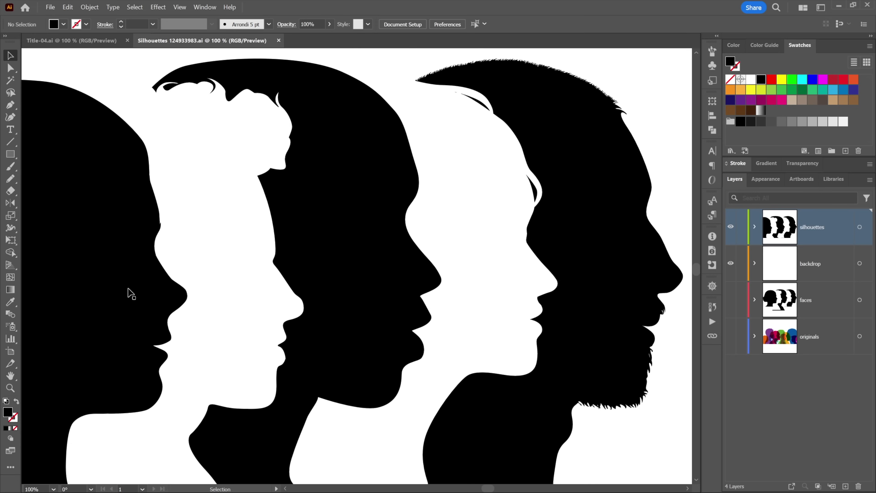
left_click(131, 294)
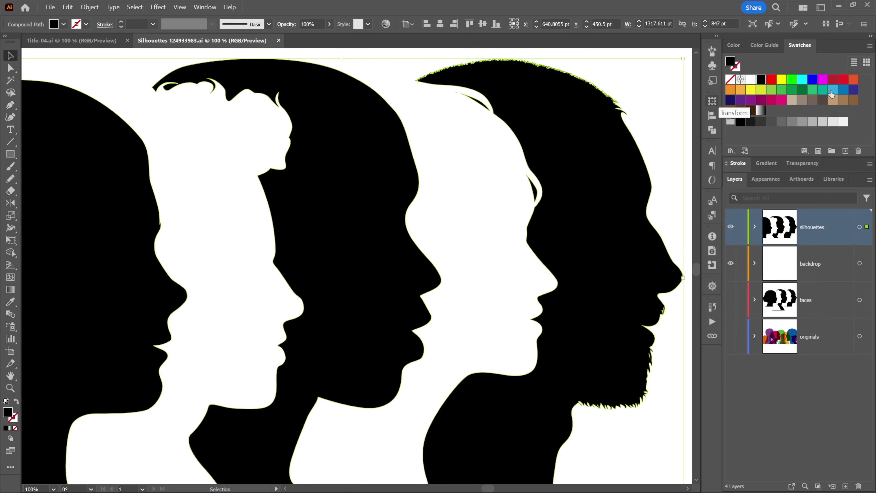
Step: Try a light blue fill on the face silhouettes, then undo it
left_click(832, 90)
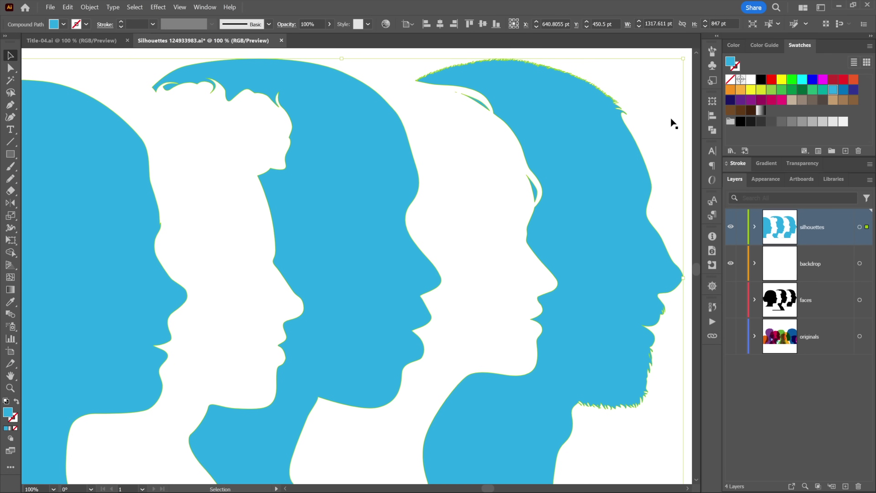
key("a")
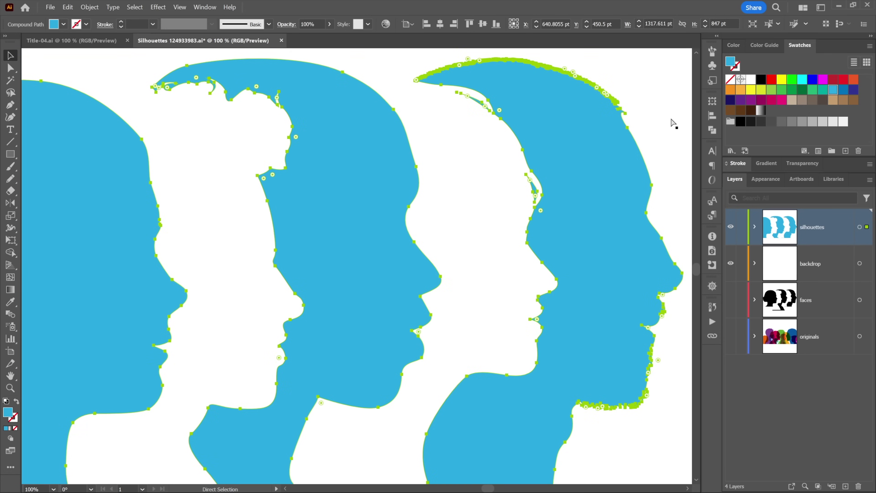
key("ctrl+z")
key("v")
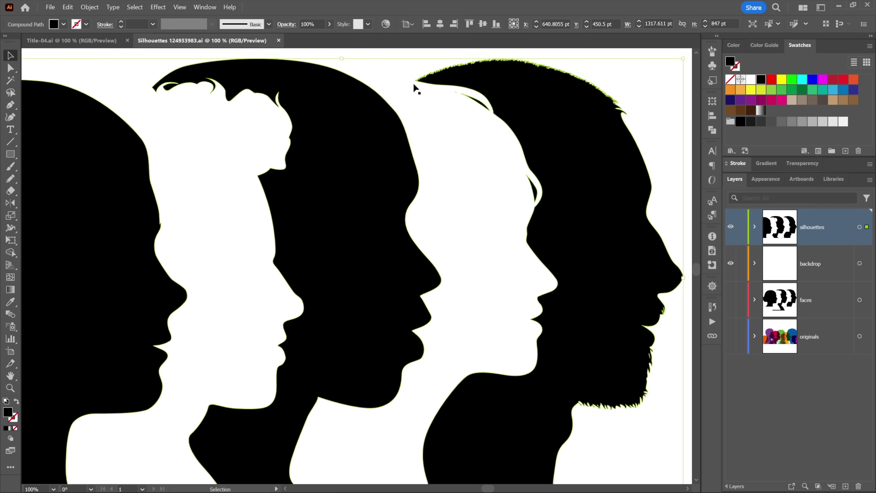
Step: Open Text to Vector Graphic (Beta), set the type to Pattern and fill the silhouettes using the "Abstract geometric maze" sample prompt
left_click(210, 5)
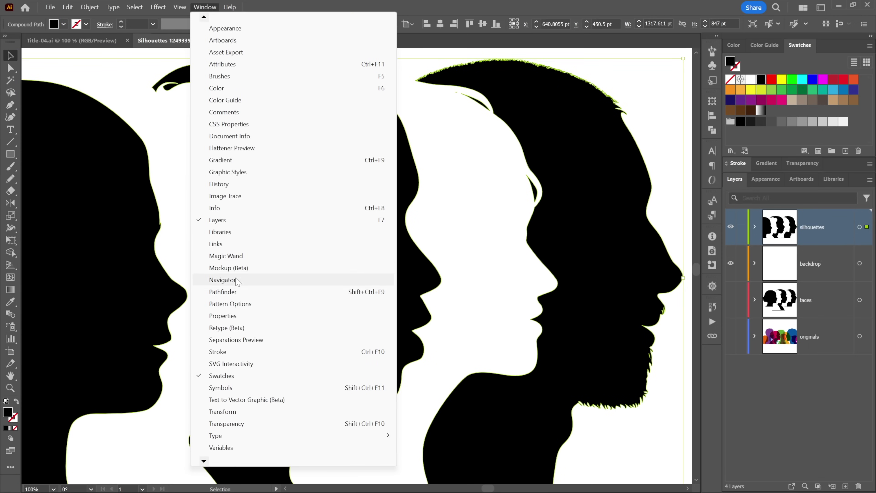
left_click(295, 400)
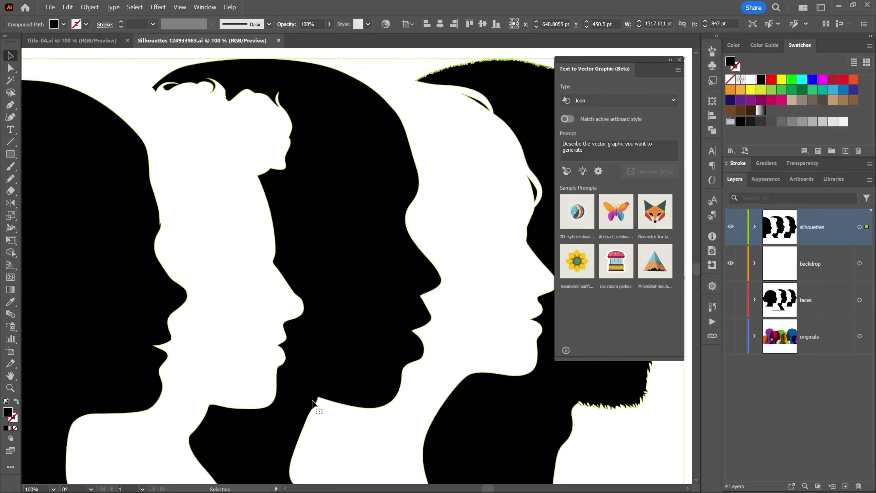
left_click(600, 105)
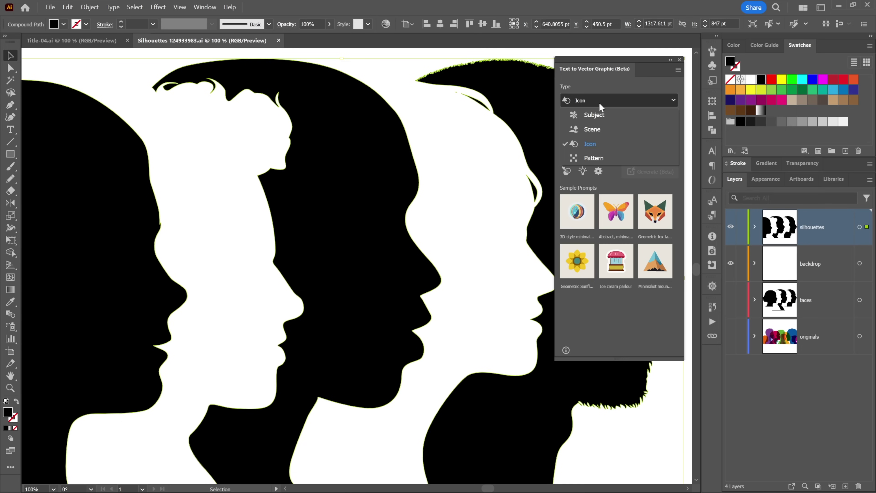
left_click(610, 158)
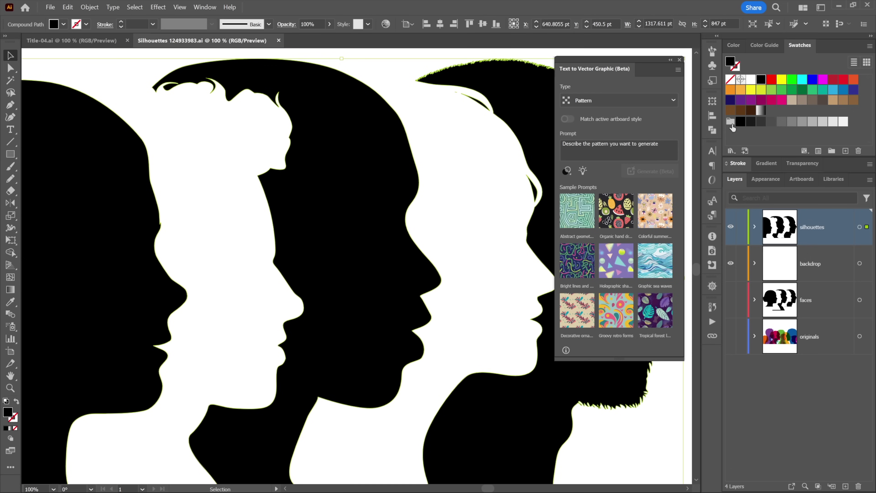
left_click(574, 206)
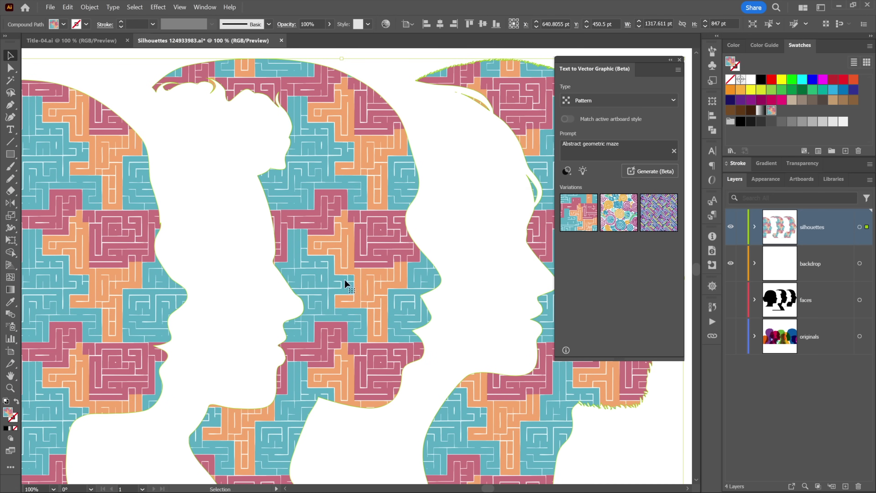
Step: Apply the second maze variation with colorful spirals to the silhouettes, followed by the third variation with diagonal purple lines
mouse_move(579, 225)
mouse_move(614, 220)
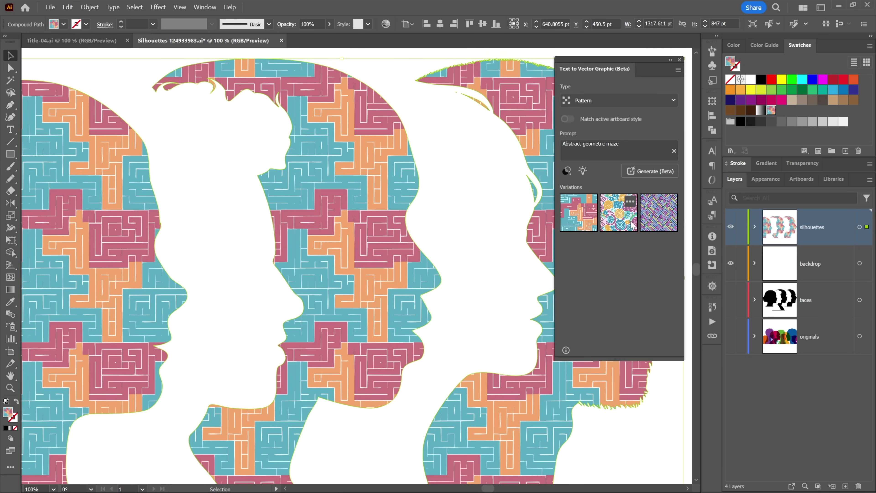
left_click(614, 220)
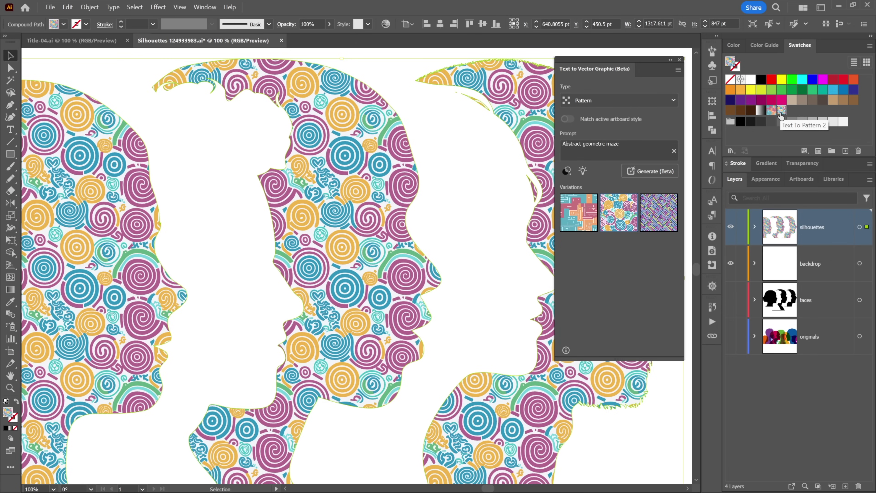
left_click(651, 220)
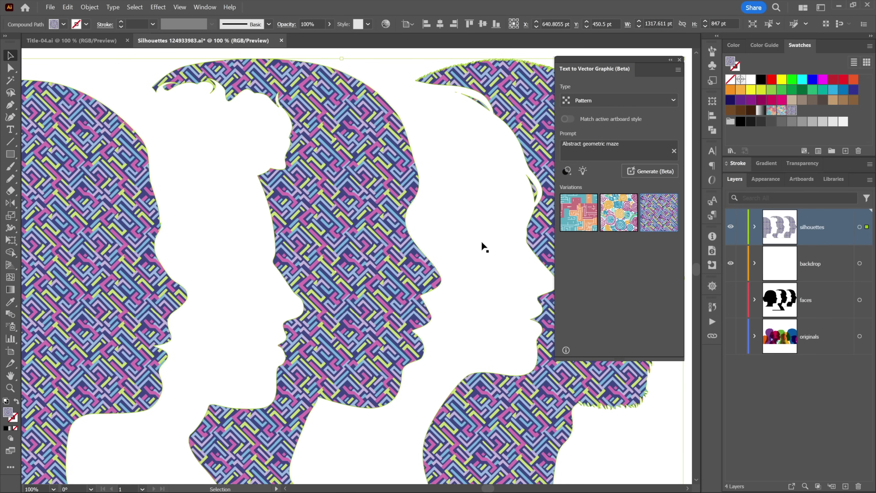
Step: Generate patterns from the "Graphic sea waves" sample prompt and apply the second and third variations to the silhouettes
left_click(582, 171)
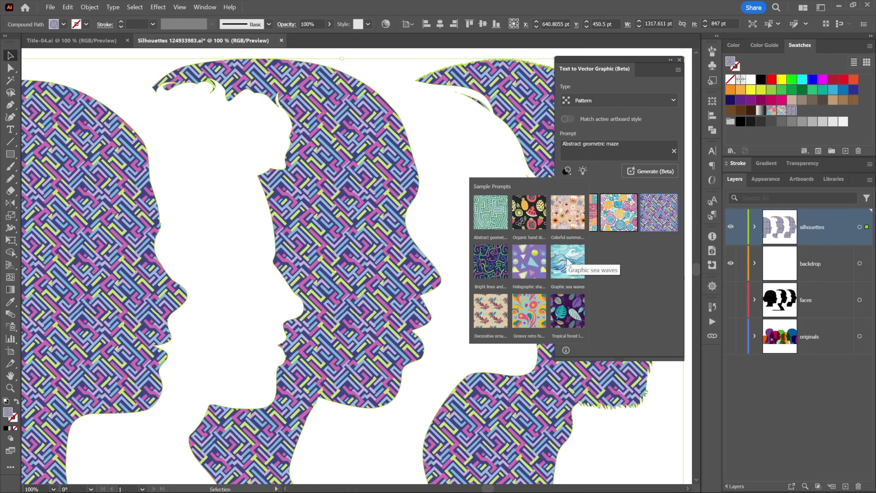
left_click(568, 262)
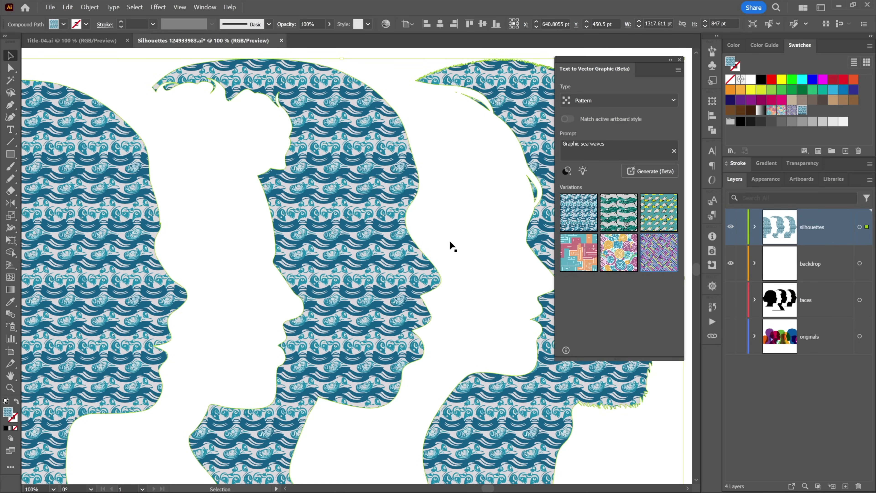
mouse_move(623, 223)
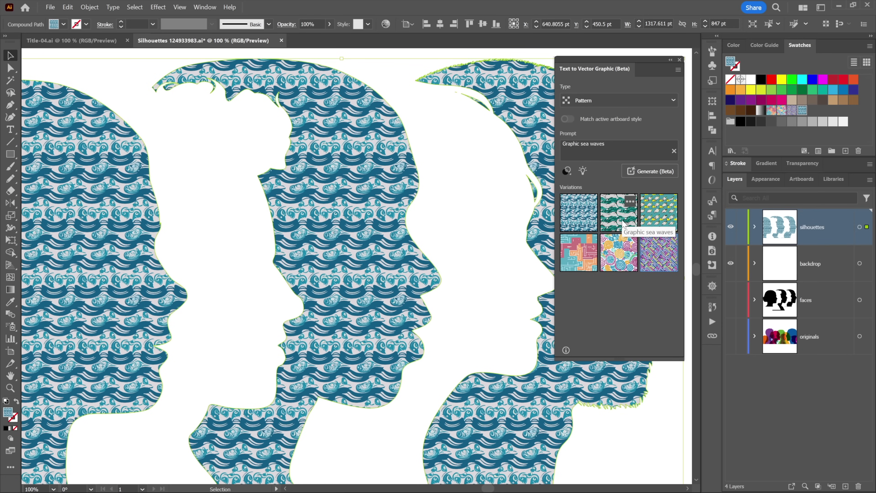
left_click(623, 222)
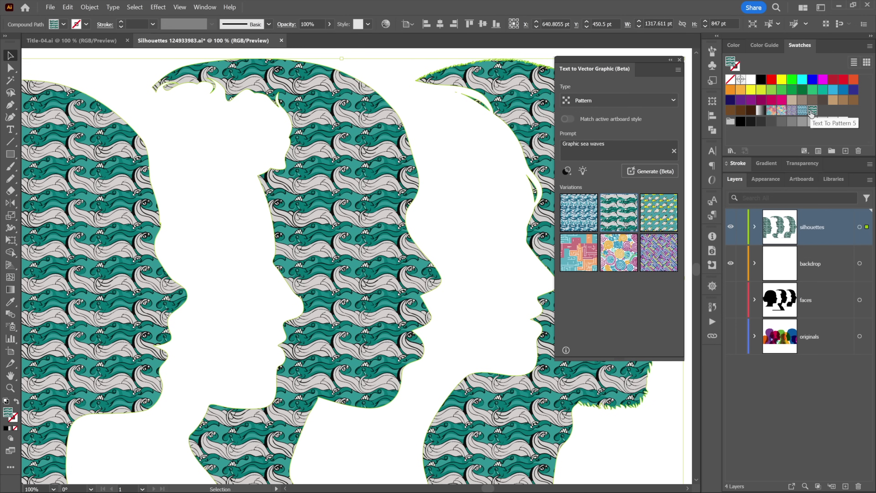
left_click(658, 220)
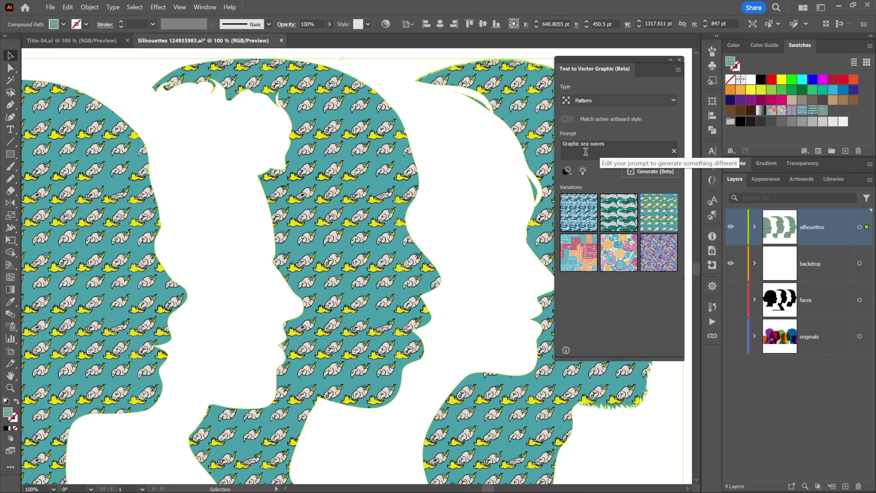
Step: Change the pattern prompt to "Graphic ocean waves" and set the color preset to Cool tone
double_click(583, 144)
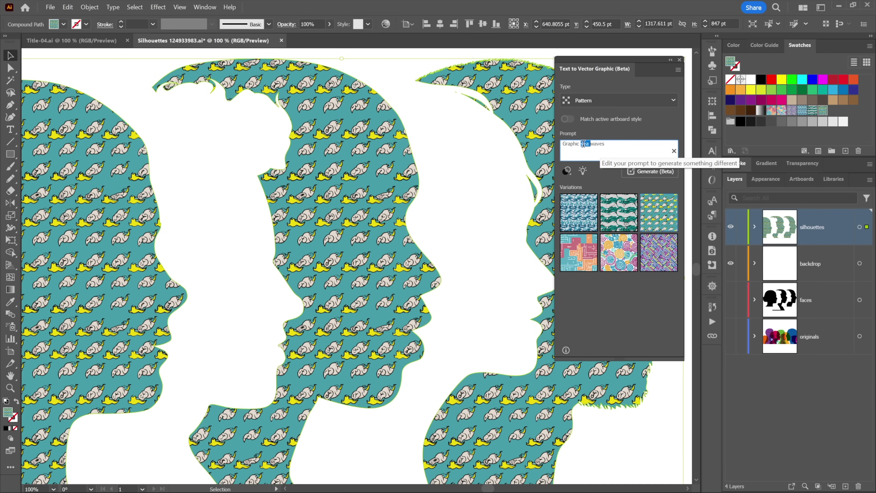
type("ocean")
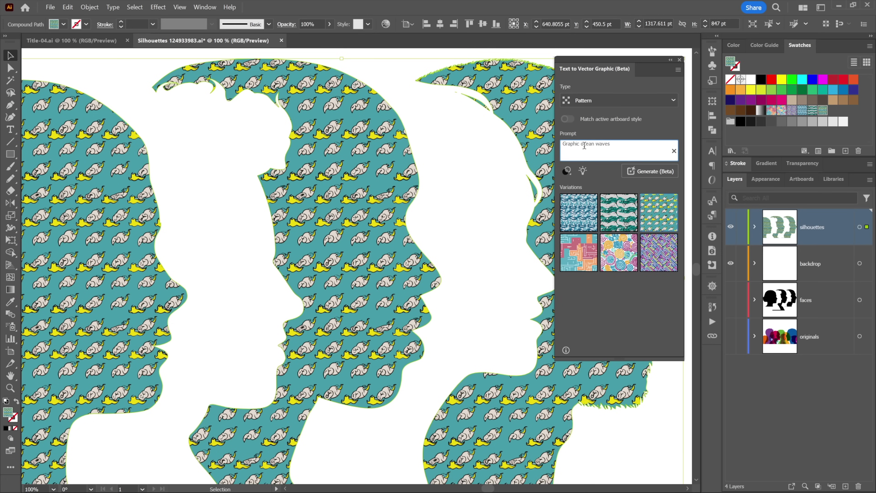
left_click(567, 172)
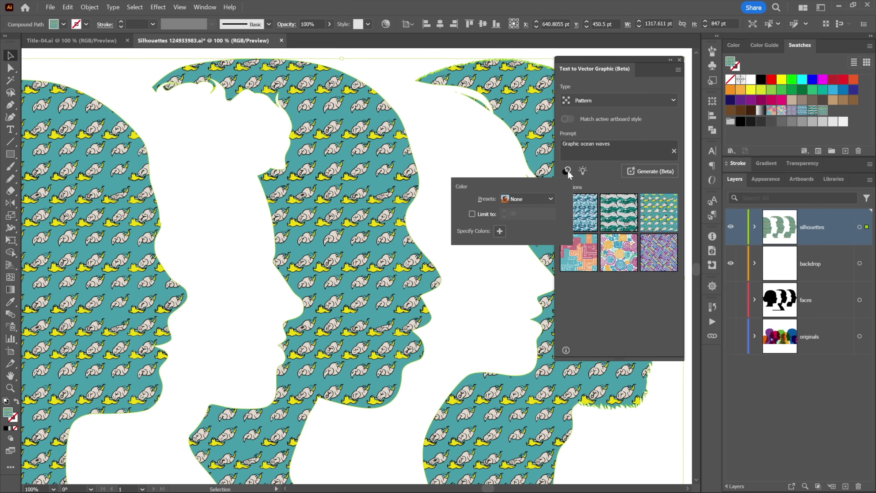
left_click(540, 202)
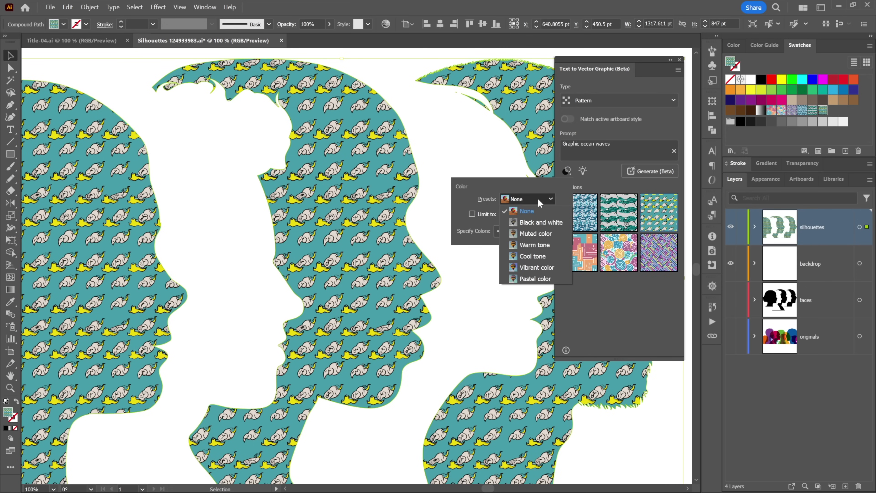
left_click(554, 255)
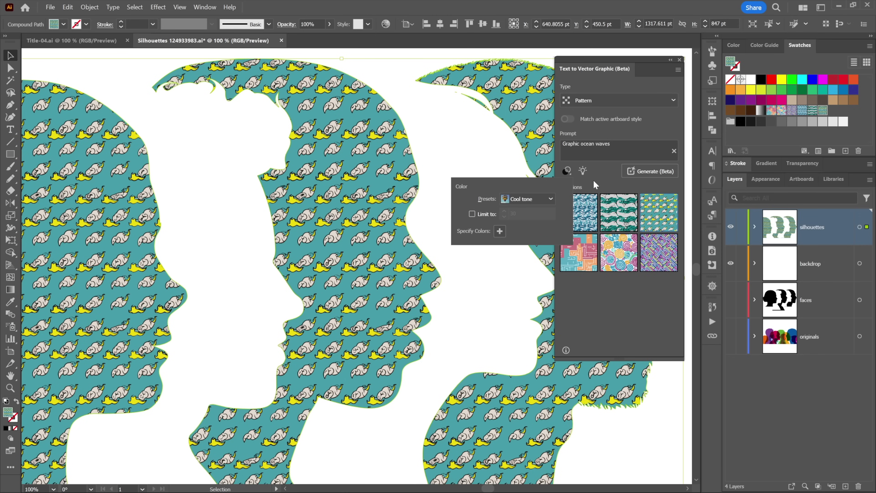
Step: Shorten the prompt to "ocean waves", generate the patterns and apply the second and third variations to the silhouettes
left_click(582, 147)
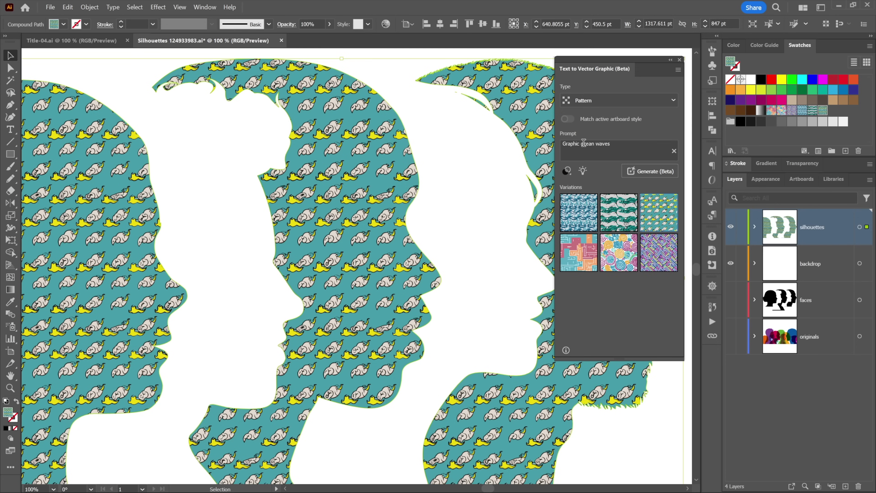
left_click_drag(582, 144, 554, 143)
key("BackSpace")
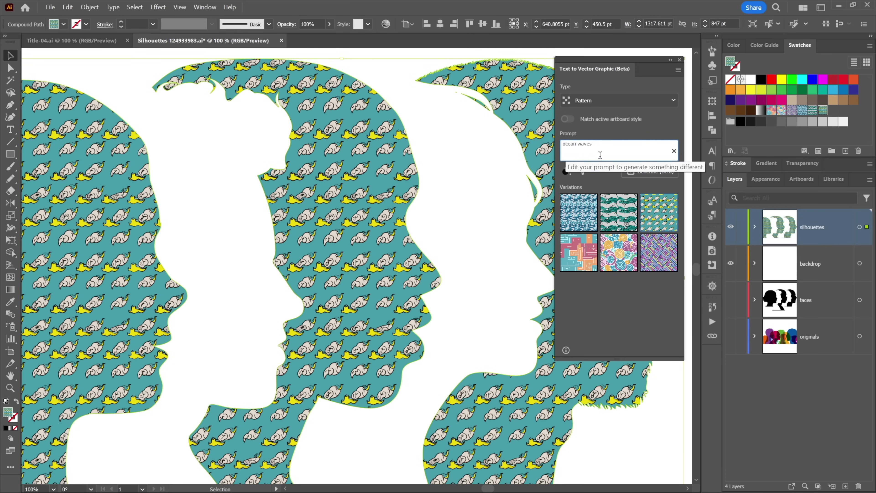
left_click(648, 172)
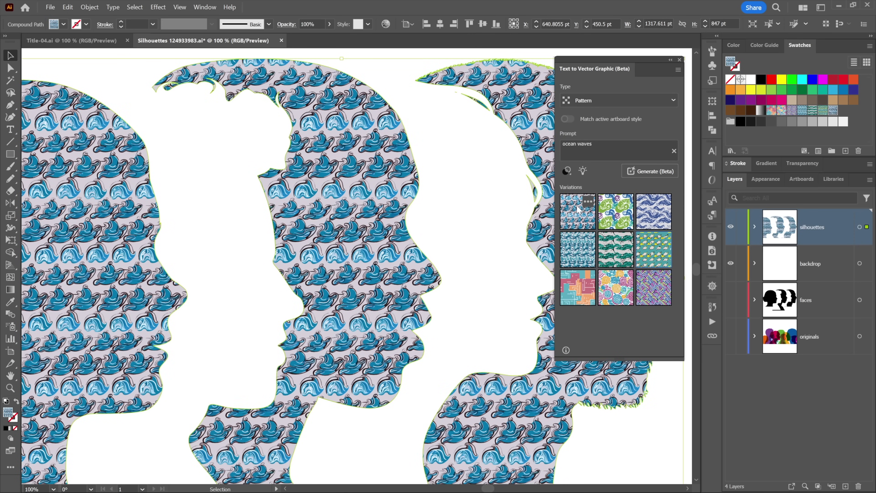
left_click(616, 212)
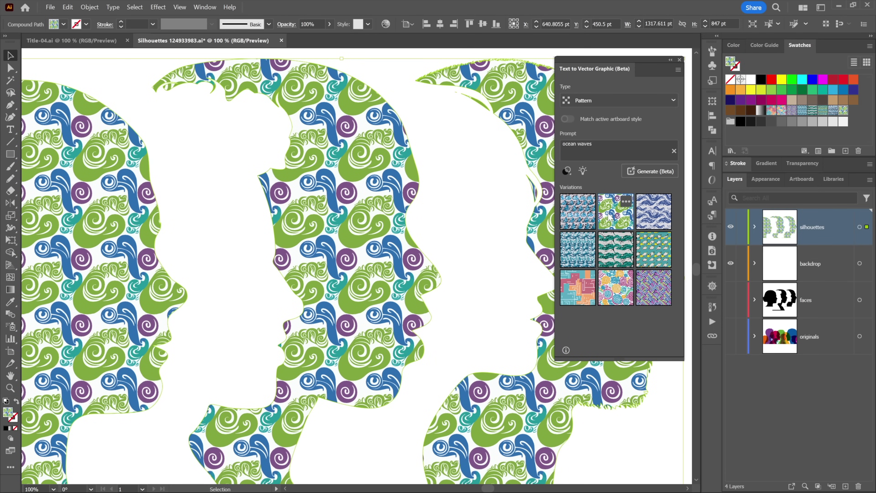
left_click(651, 217)
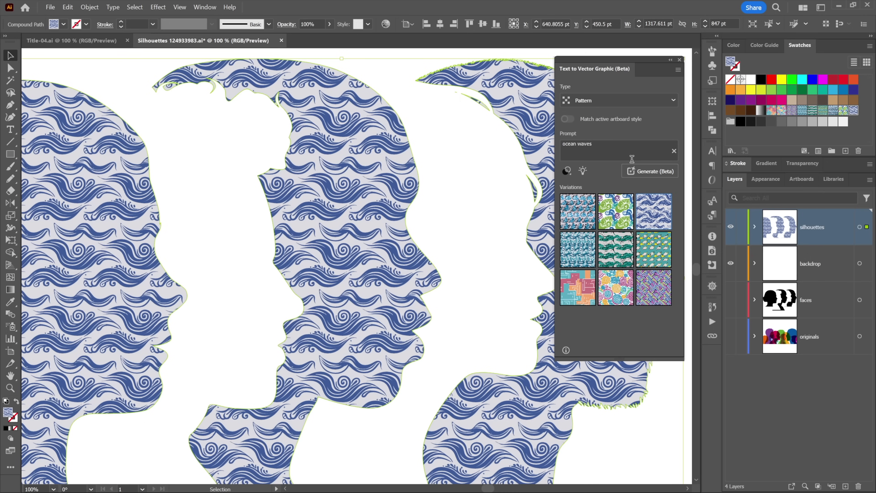
Step: Generate patterns from the prompt "large floral print on deep blue background" and apply the second and third variations to the silhouettes
left_click_drag(620, 145, 527, 144)
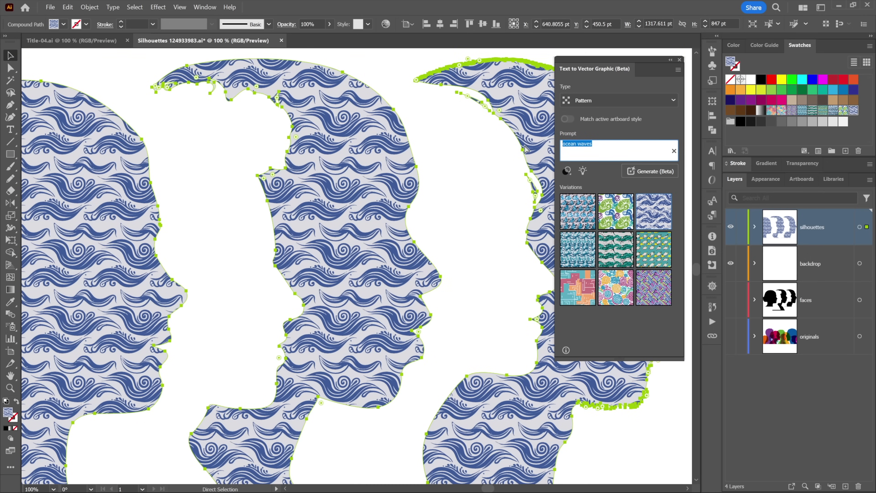
type("large floral print on deep blue background")
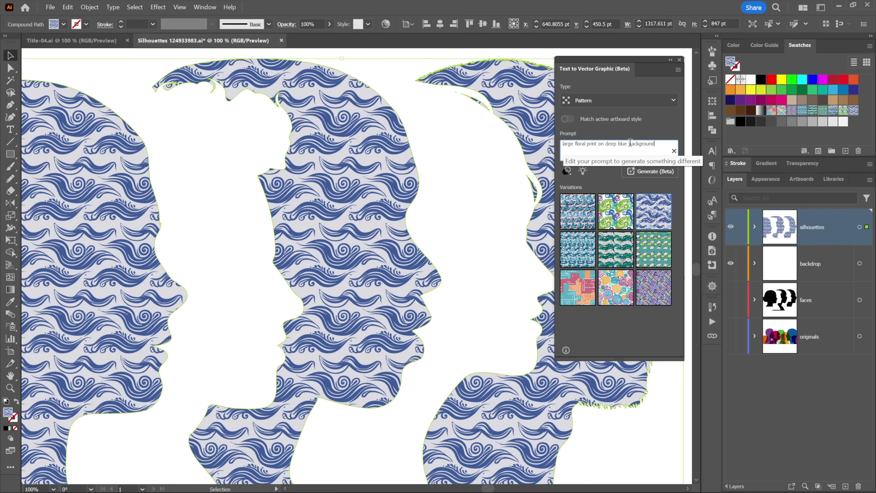
left_click(649, 172)
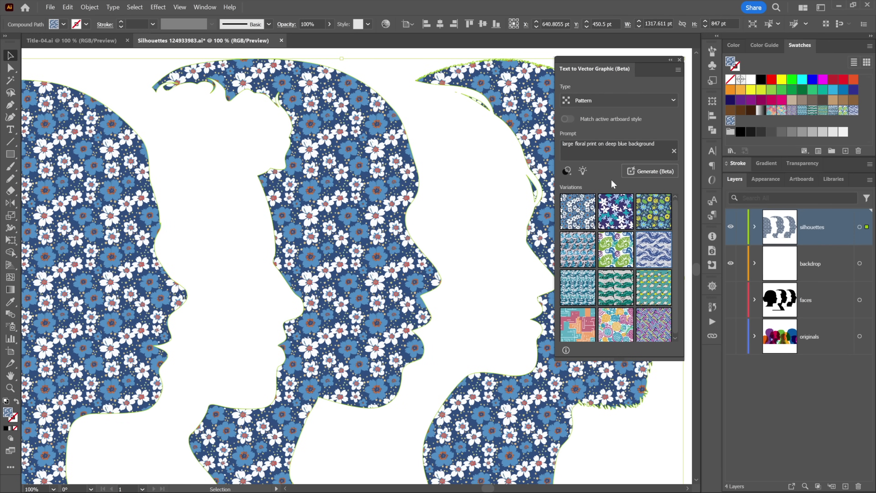
mouse_move(581, 210)
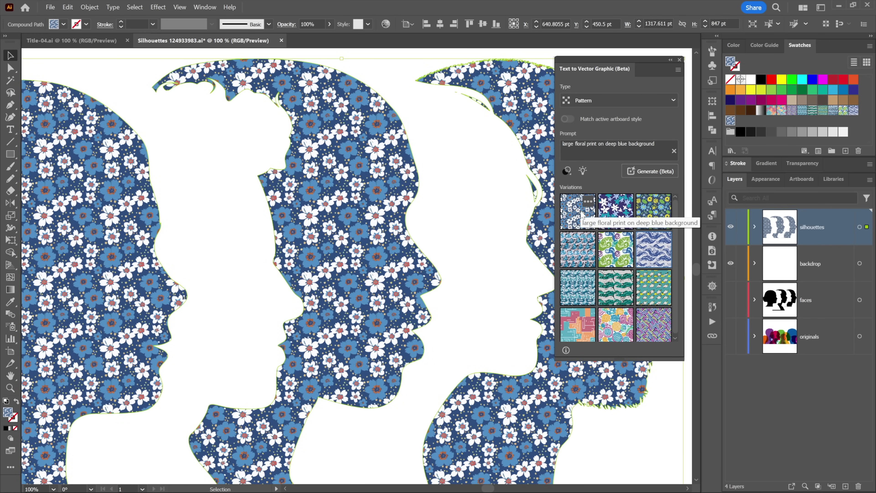
left_click(621, 214)
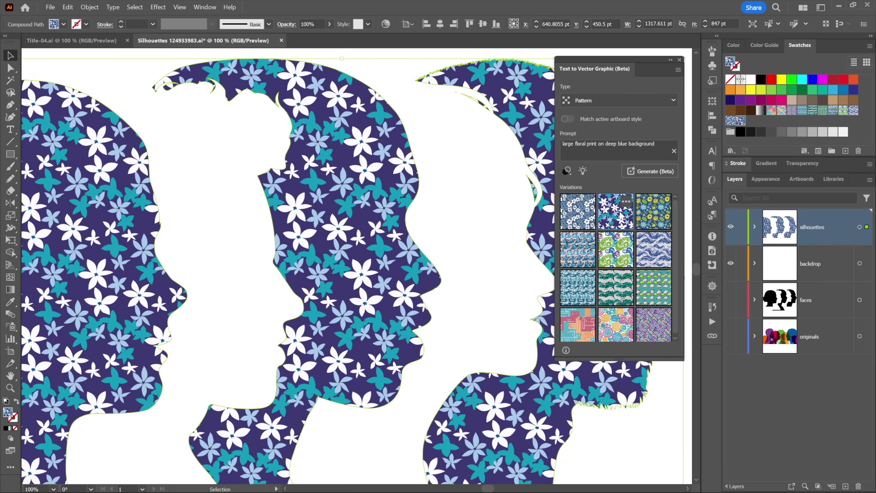
left_click(651, 221)
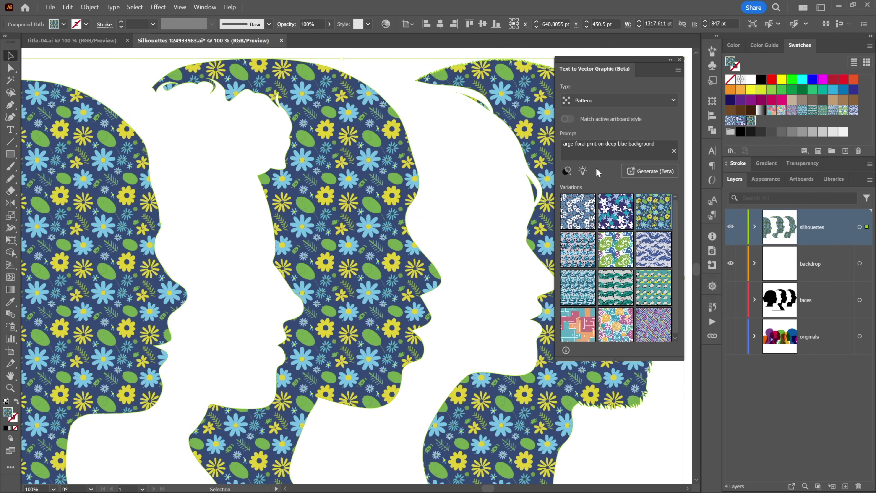
left_click(590, 145)
double_click(590, 144)
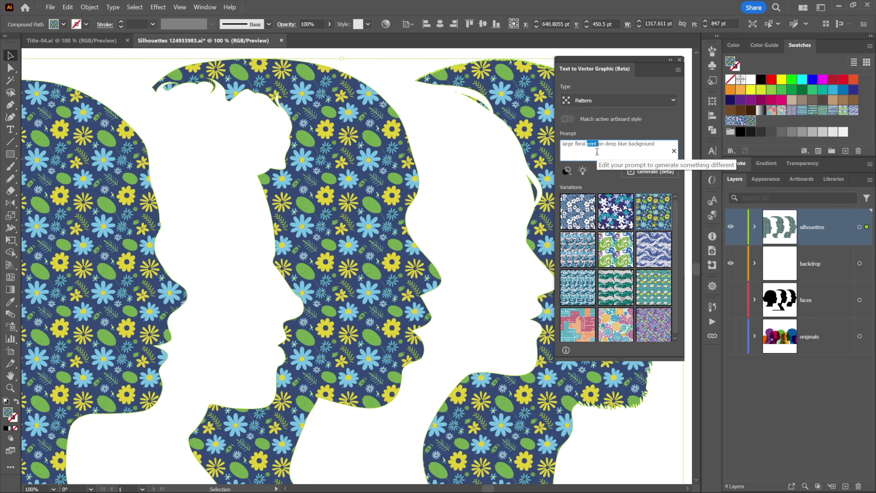
type("outlines")
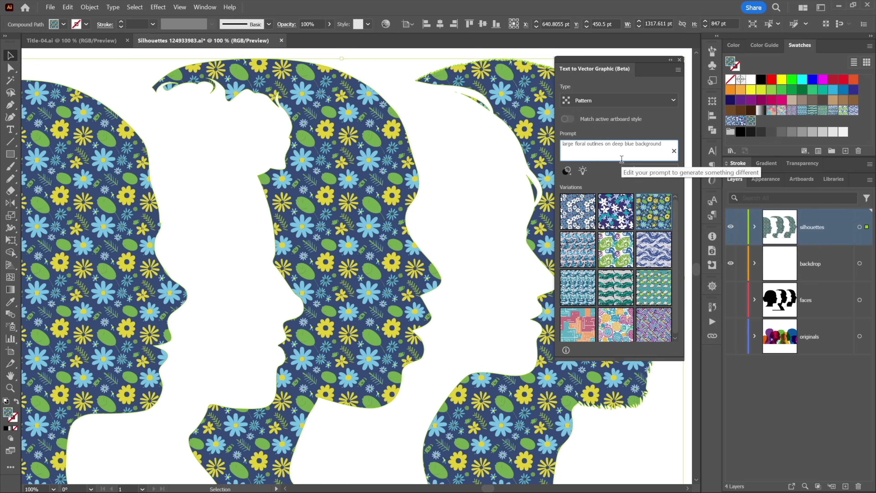
Step: Compare the first, second and third floral print variations on the silhouettes
left_click(572, 219)
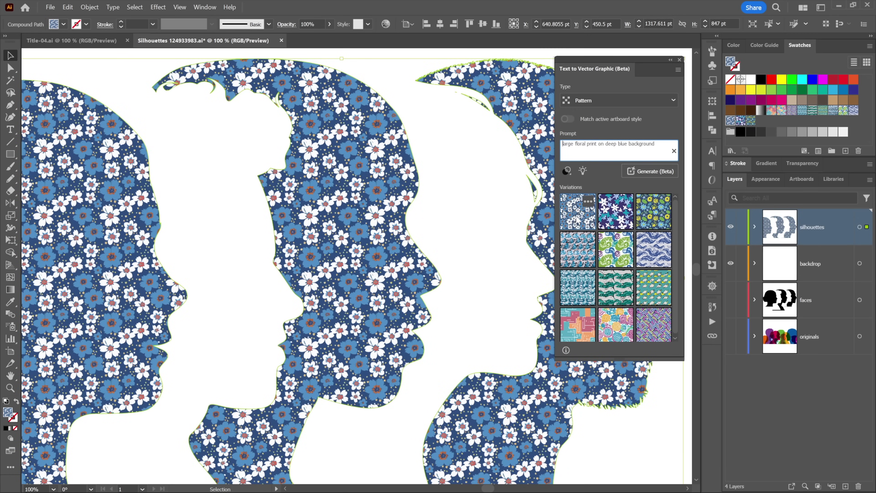
left_click(619, 210)
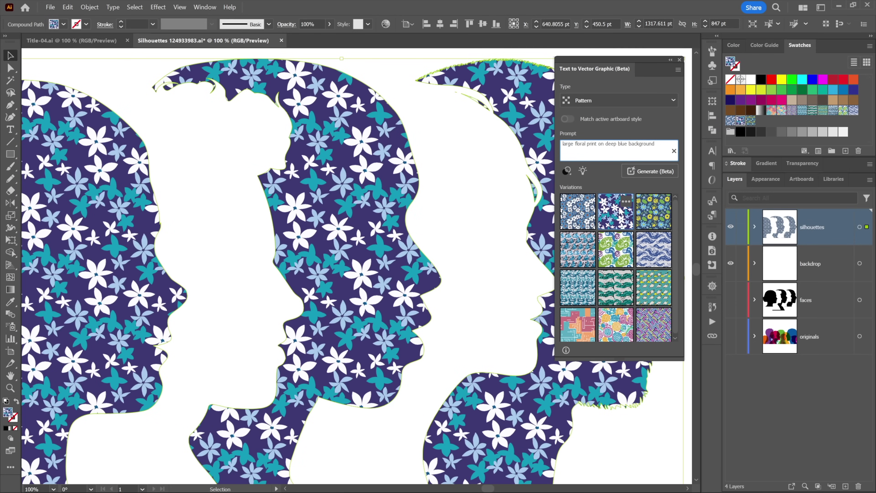
left_click(654, 212)
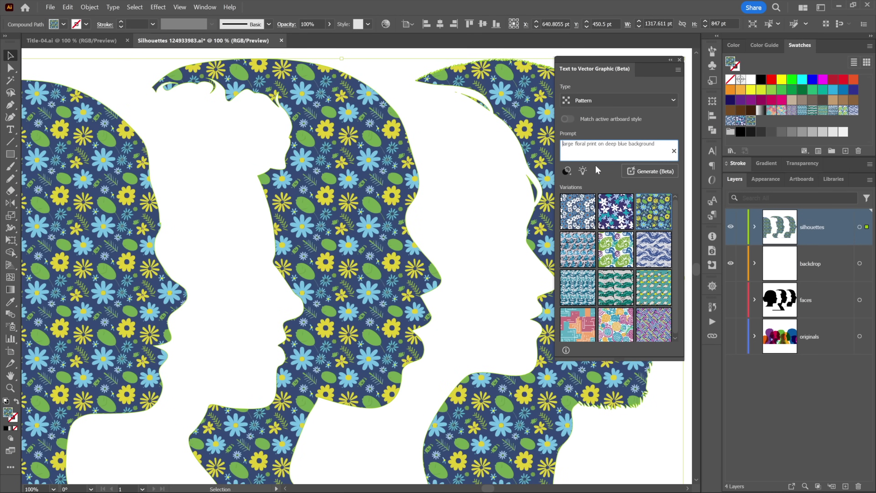
Step: Change the prompt to "large organic floral outlines on deep blue background" and generate the patterns
double_click(591, 143)
key("BackSpace")
type("outlines ")
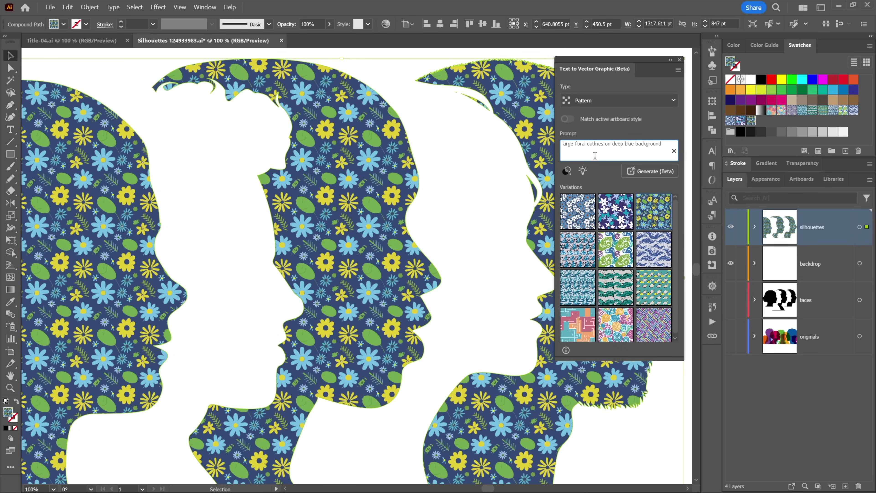
type("organic")
left_click(642, 171)
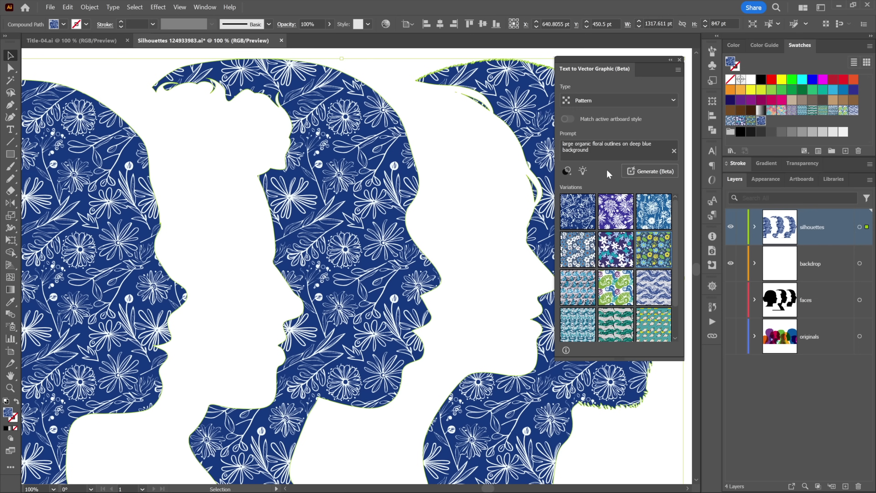
Step: Try the second and third floral outline variations on the silhouettes and settle on the first one
mouse_move(569, 218)
mouse_move(619, 219)
left_click(619, 219)
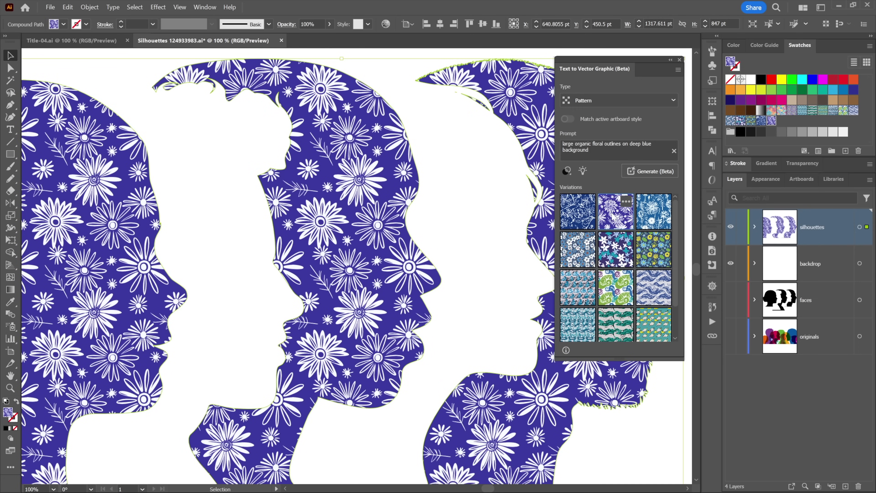
left_click(653, 218)
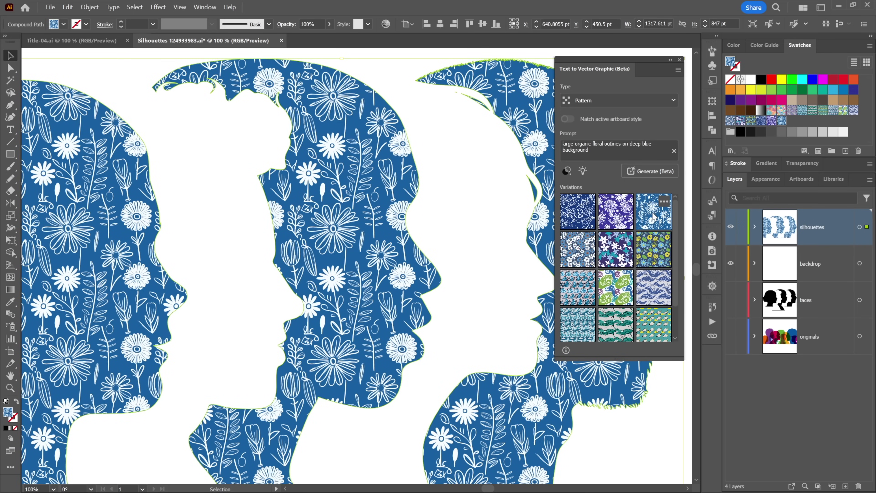
left_click(583, 218)
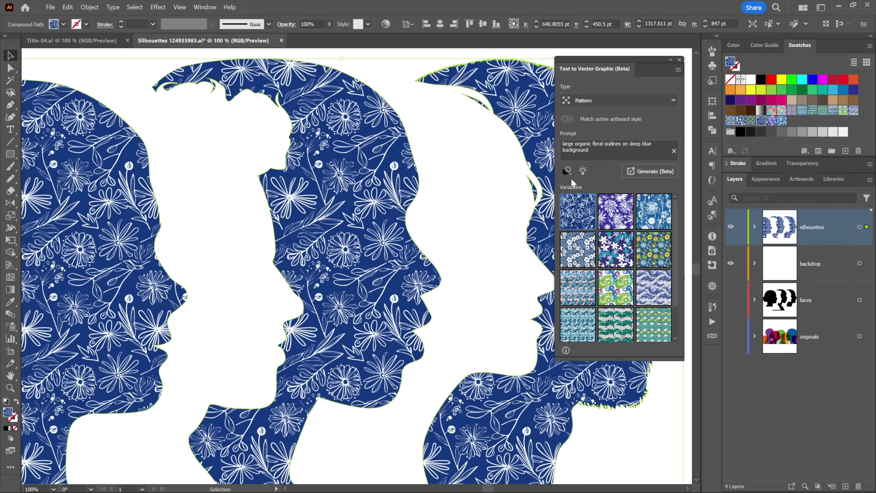
Step: Set the color preset to None and specify dark blue, red-orange and light orange as the pattern colors
left_click(567, 172)
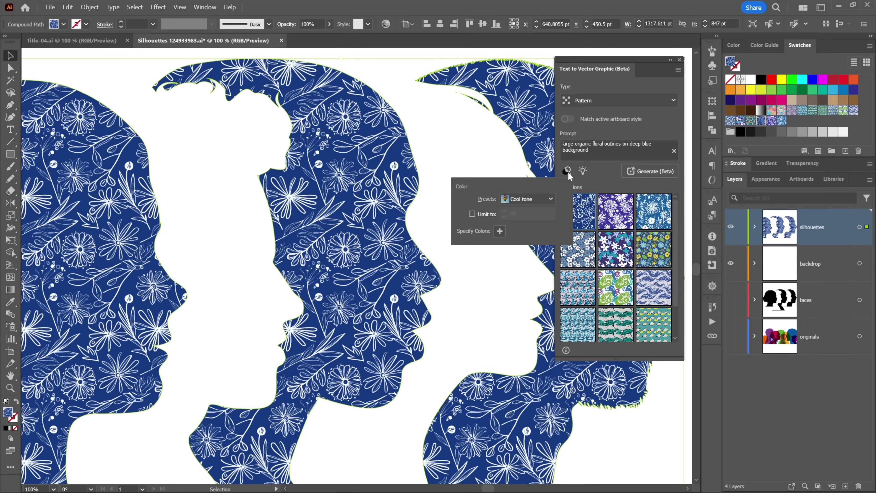
left_click(527, 202)
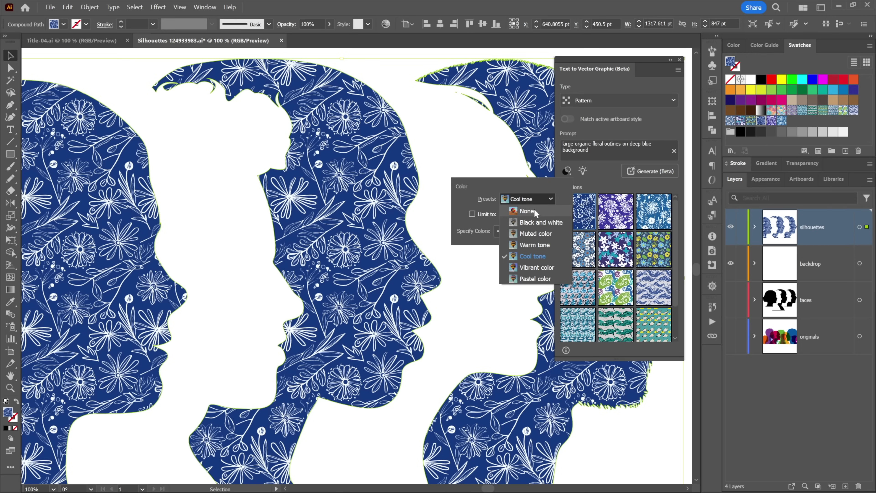
left_click(527, 210)
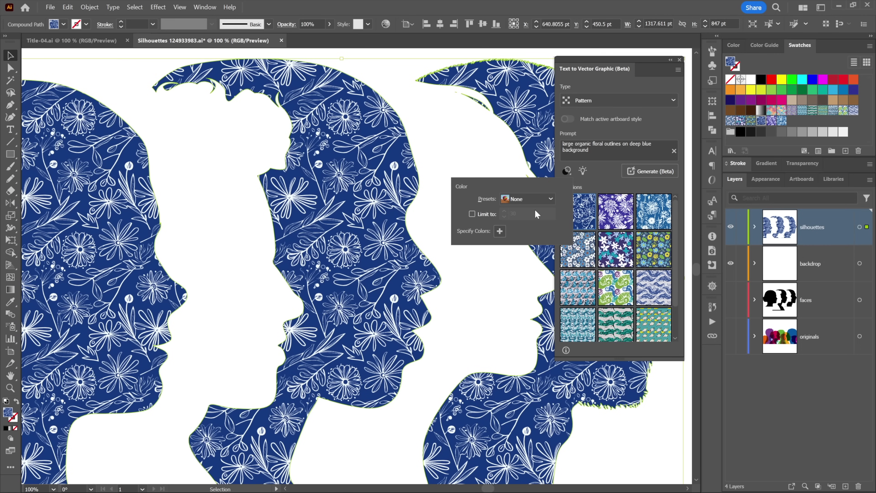
left_click(499, 231)
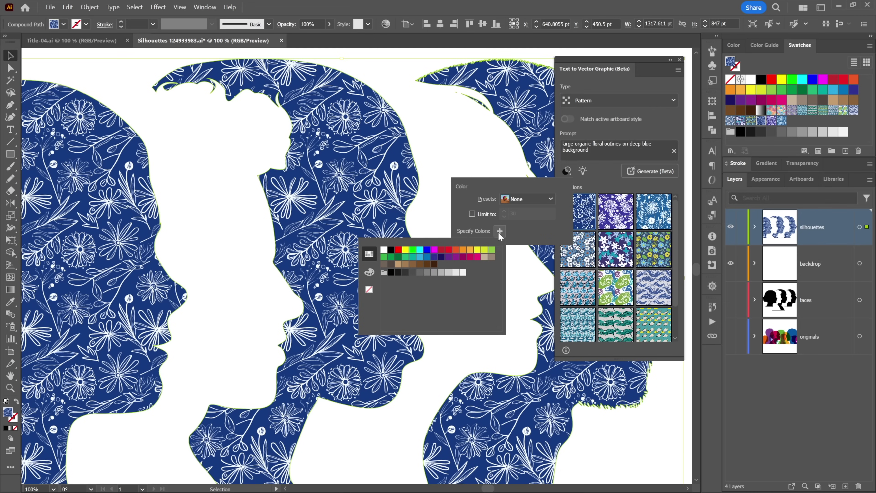
left_click(442, 258)
left_click(513, 232)
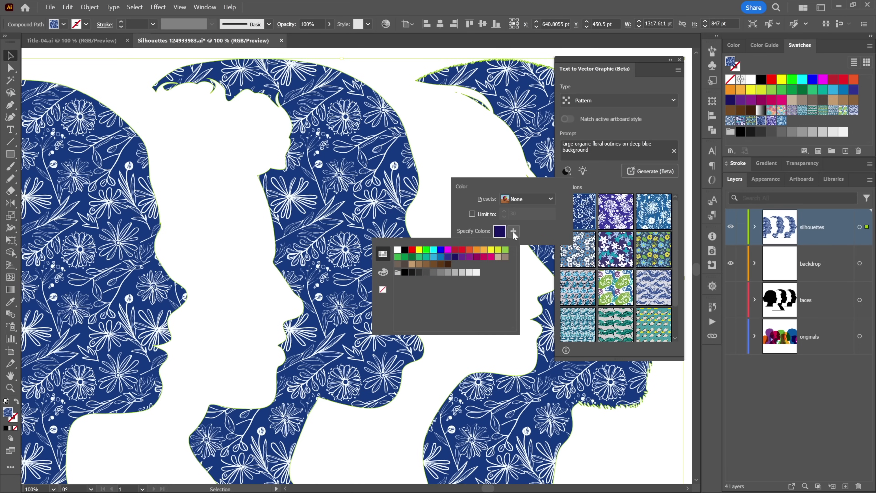
left_click(469, 250)
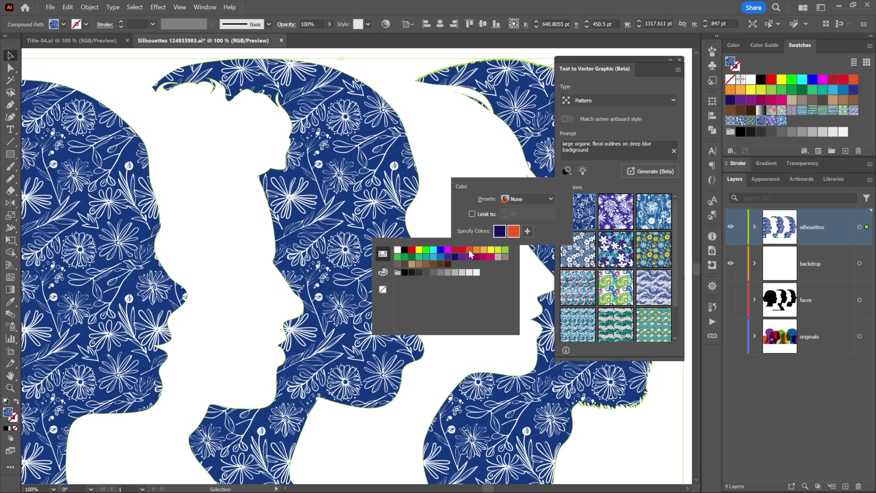
left_click(545, 231)
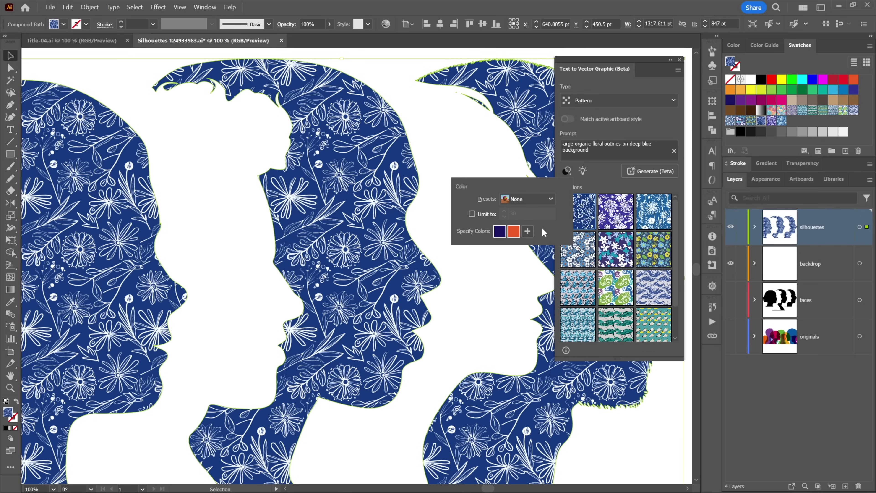
left_click(528, 232)
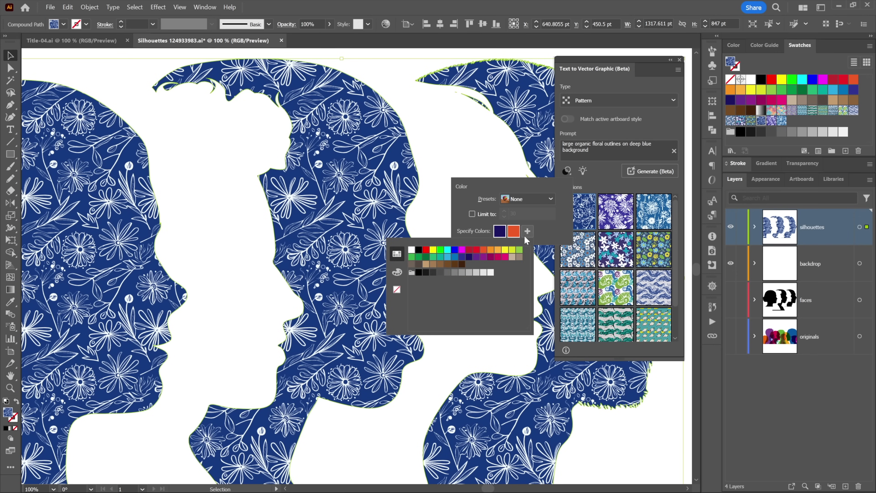
left_click(498, 250)
left_click(556, 229)
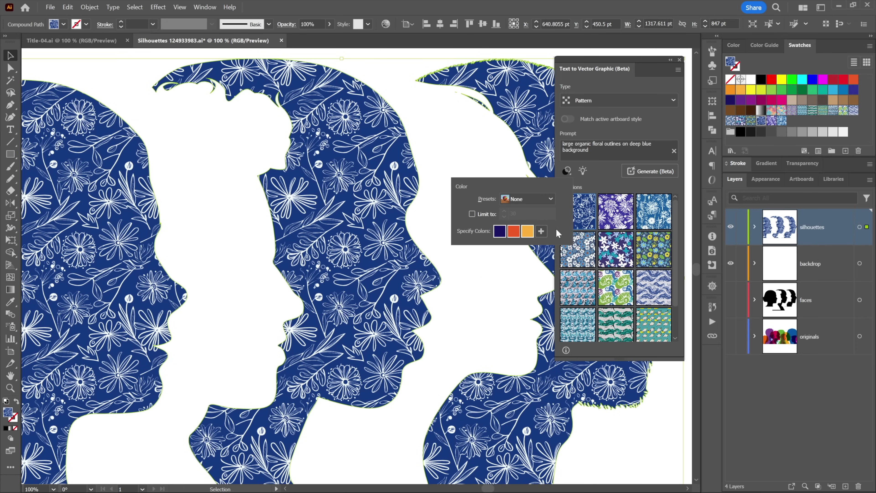
Step: Limit the generated pattern to 4 colors and check how a specified color can be removed
left_click(473, 213)
left_click(524, 213)
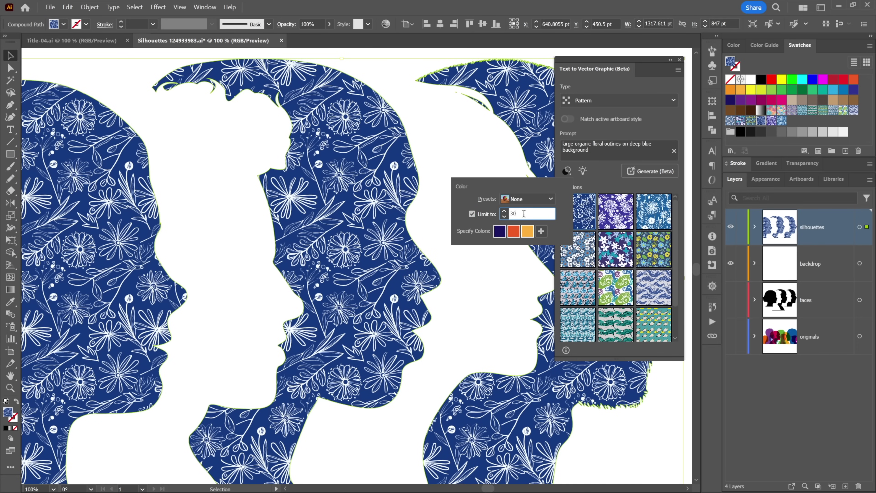
key("BackSpace")
key("BackSpace")
left_click(527, 231)
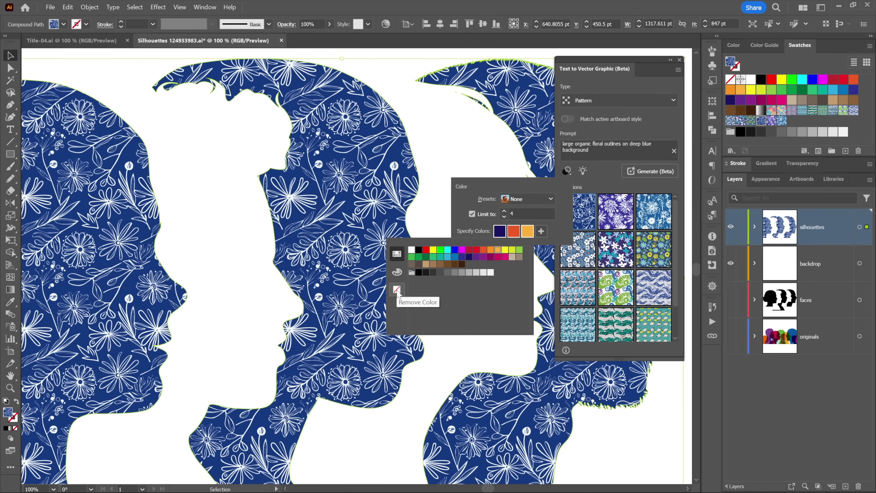
left_click(457, 218)
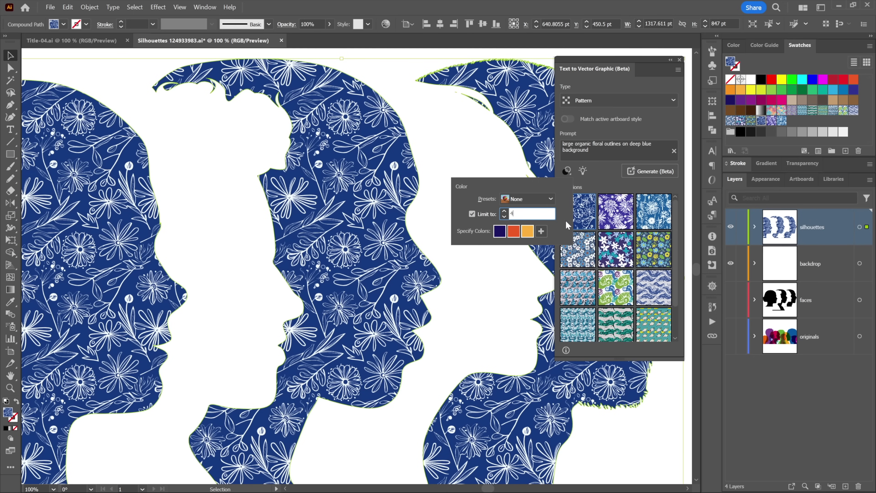
left_click(611, 181)
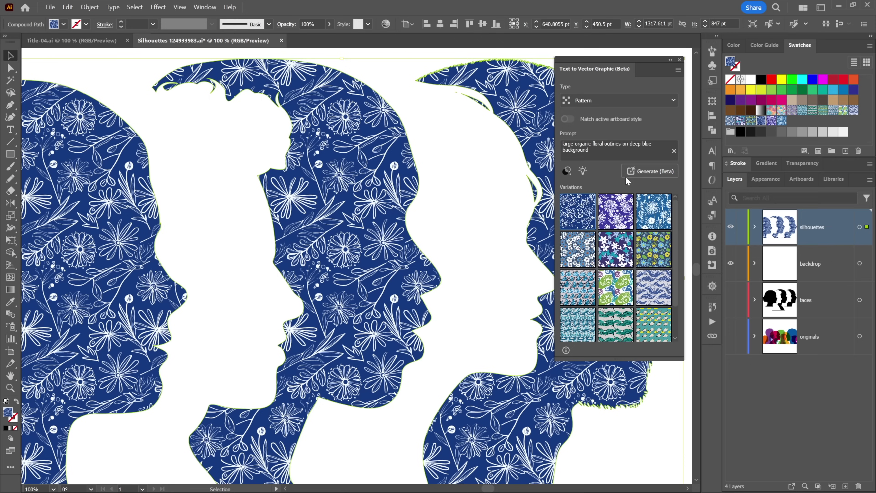
Step: Generate the floral outline patterns with the specified colors, compare the second and third variations, and keep the second on the silhouettes
left_click(644, 172)
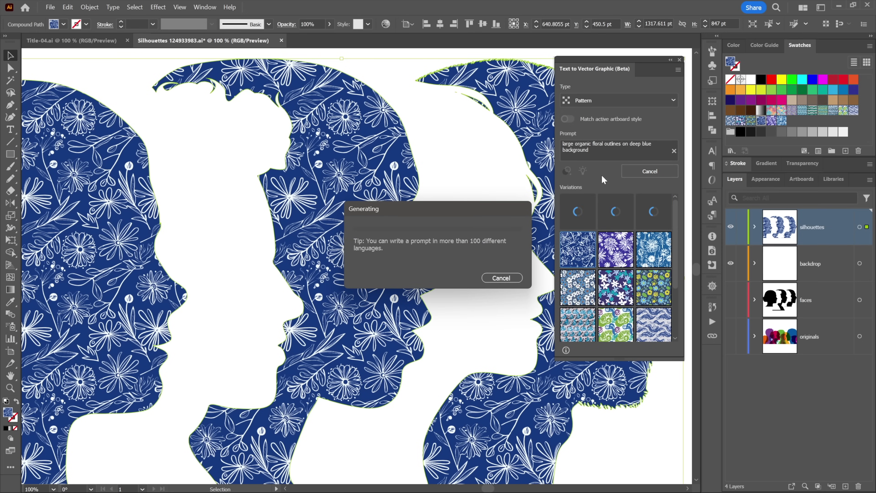
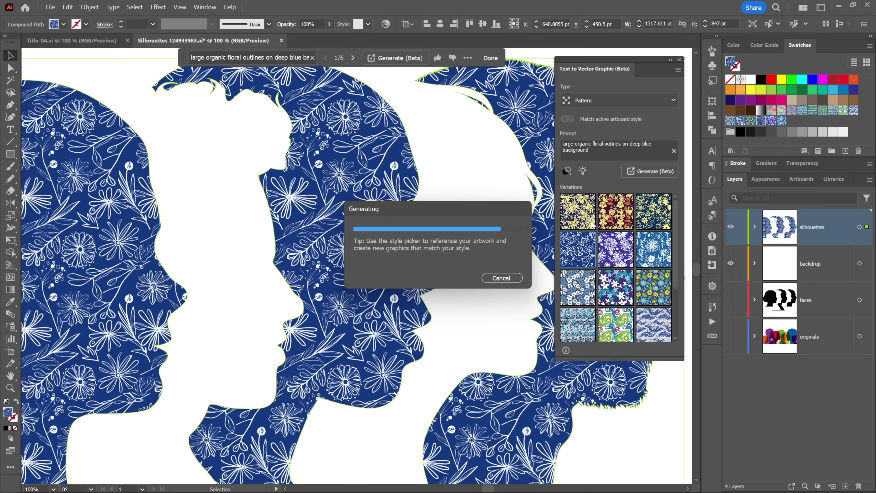
left_click(612, 224)
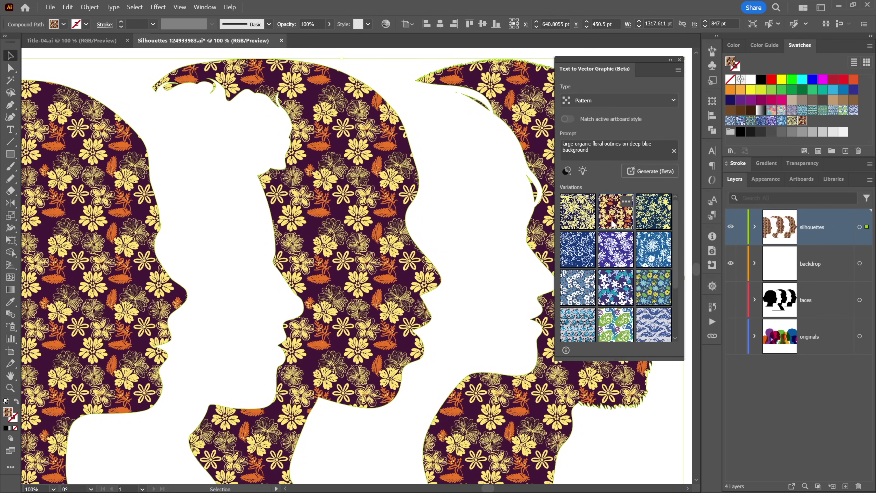
left_click(645, 224)
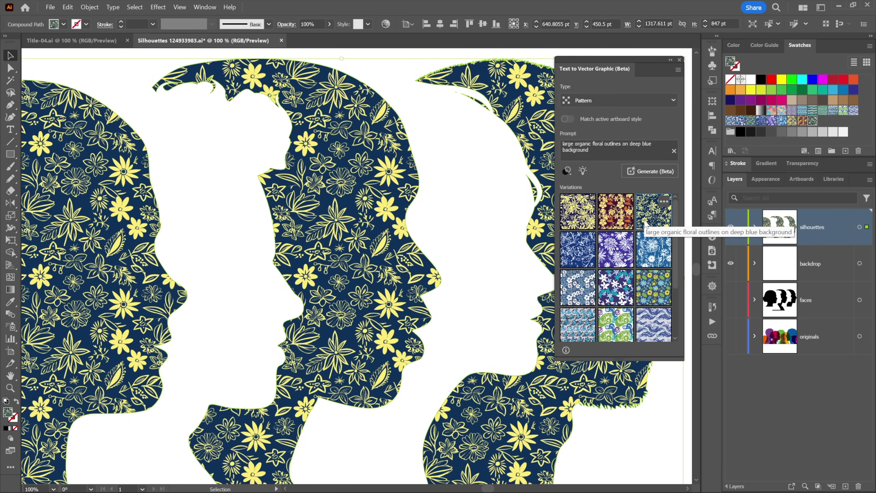
left_click(617, 224)
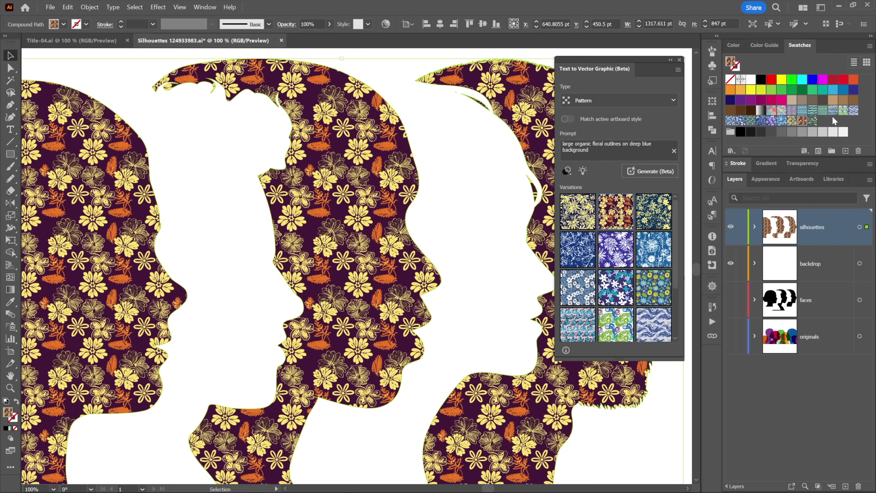
Step: Deselect the silhouettes and open the Text To Pattern 17 swatch for pattern editing
key("ctrl+shift+a")
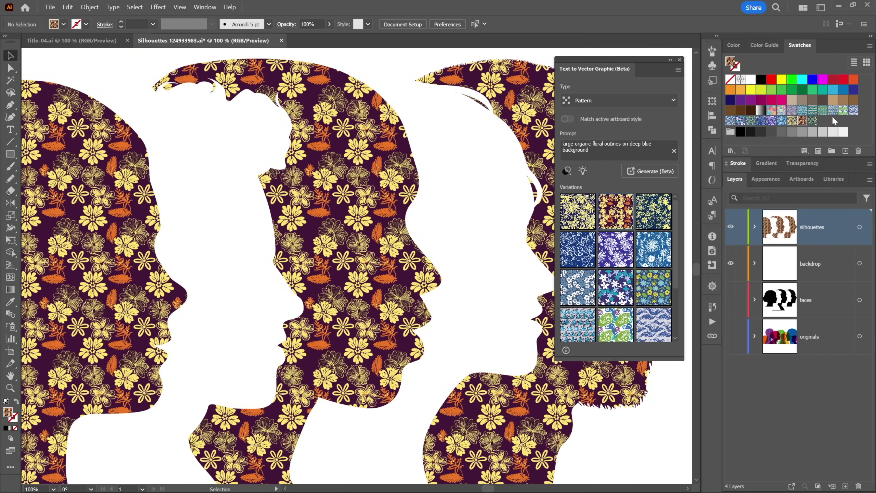
left_click(752, 101)
left_click(802, 121)
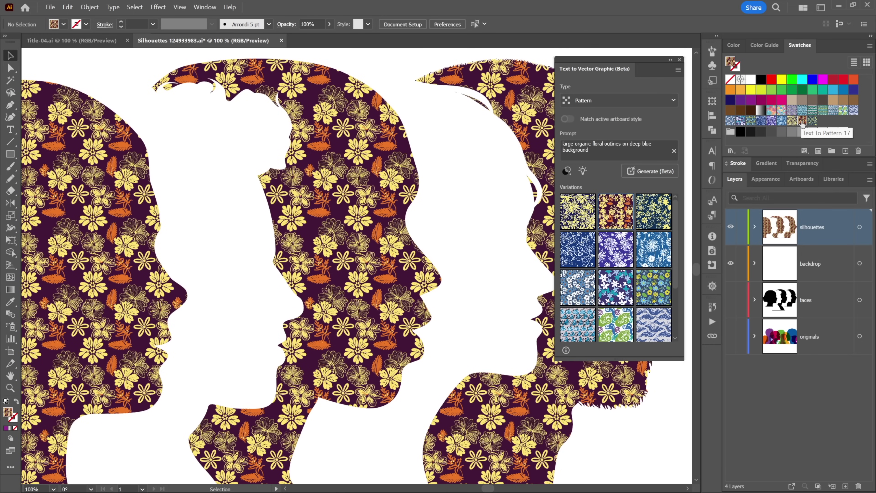
double_click(803, 122)
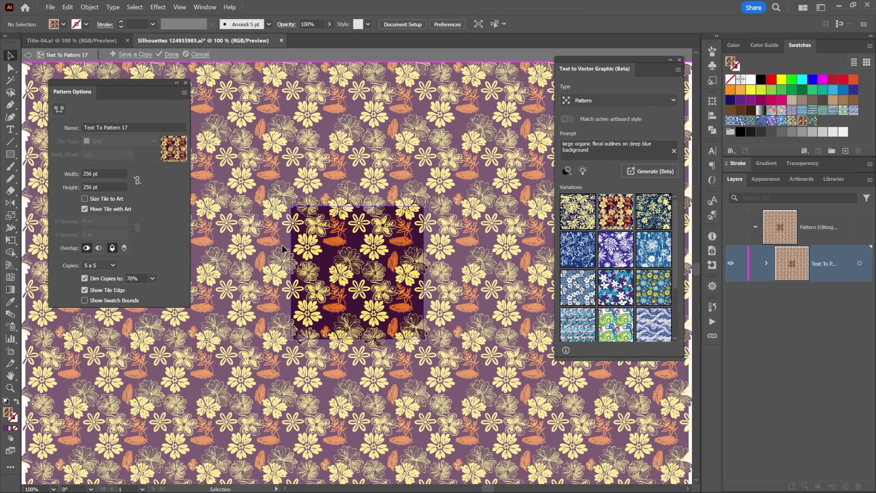
Step: Try moving the dark purple compound path about 17 pt right and 9 pt up in the pattern tile
left_click(328, 253)
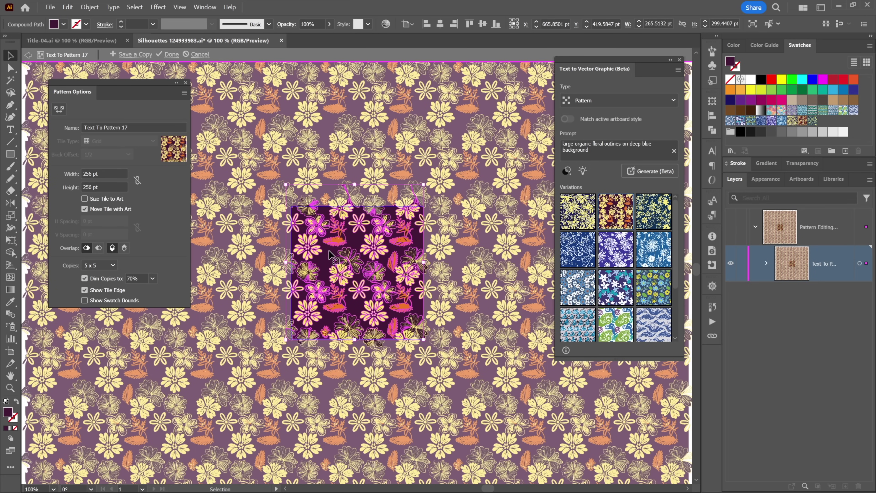
mouse_move(329, 253)
left_mouse_down()
mouse_move(335, 242)
mouse_move(339, 251)
left_mouse_up()
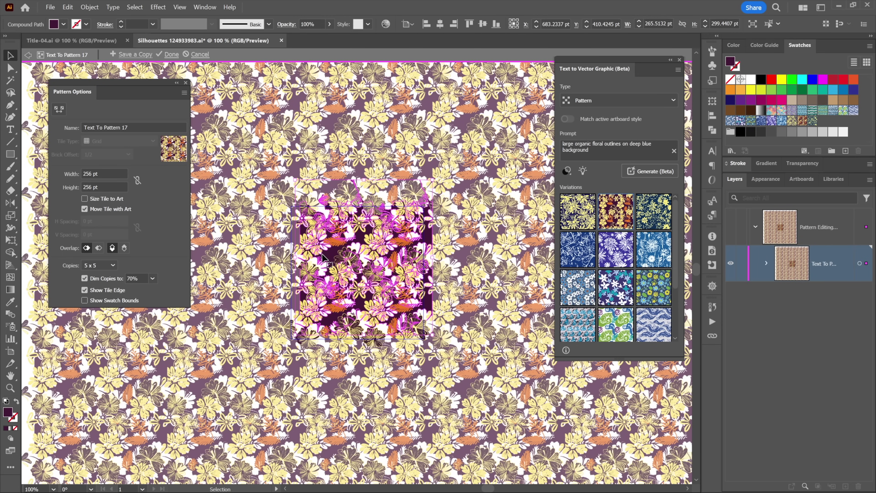
key("a")
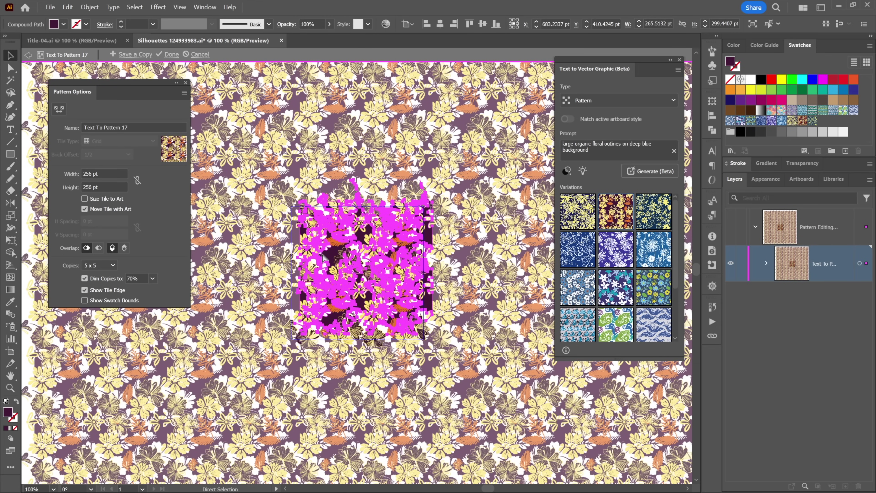
key("v")
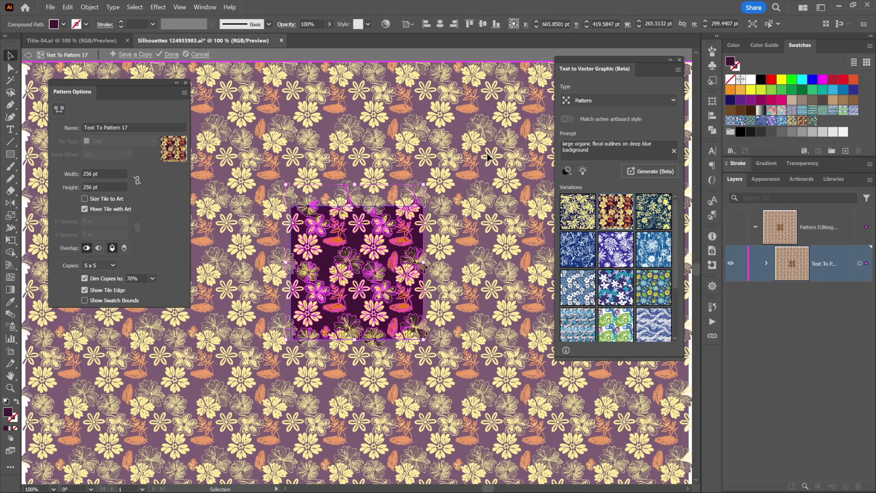
Step: Recolor the dark purple background compound path of the pattern tile with the dark blue swatch
left_click(732, 104)
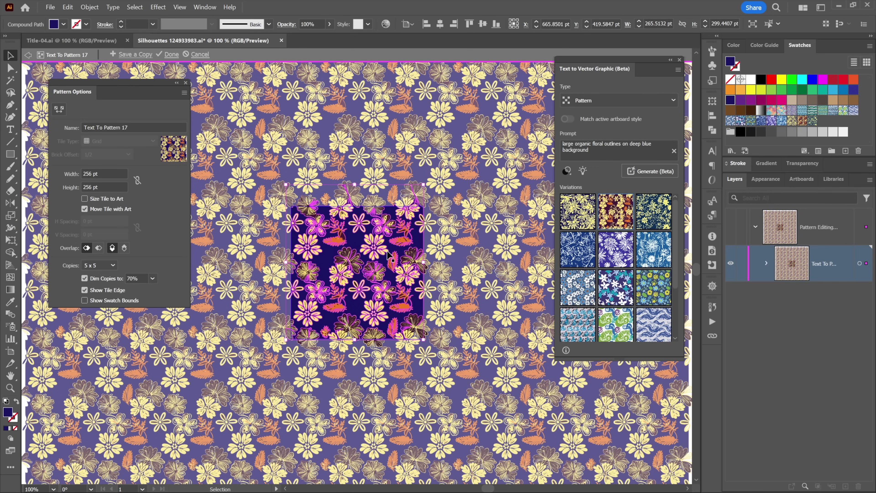
key("ctrl+plus")
key("ctrl+plus")
key("ctrl+plus")
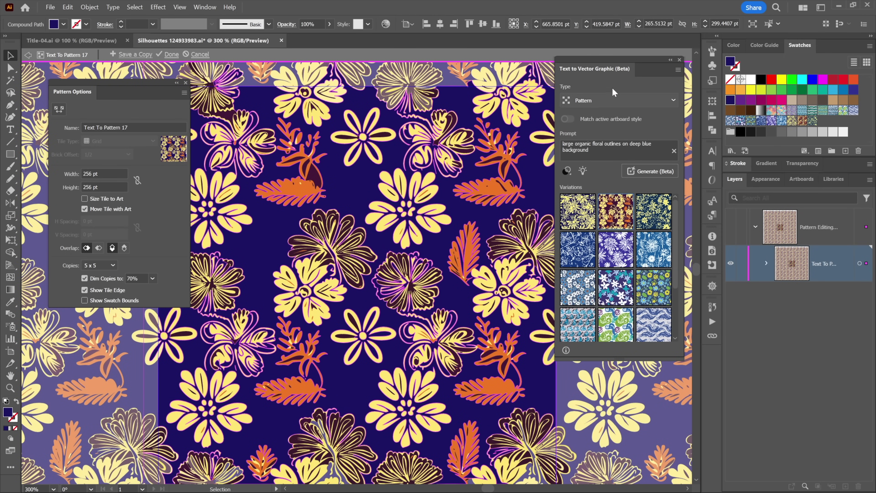
Step: Try an orange fill on the pattern tile's dark blue background path, undo it, and deselect the artwork
left_click(768, 27)
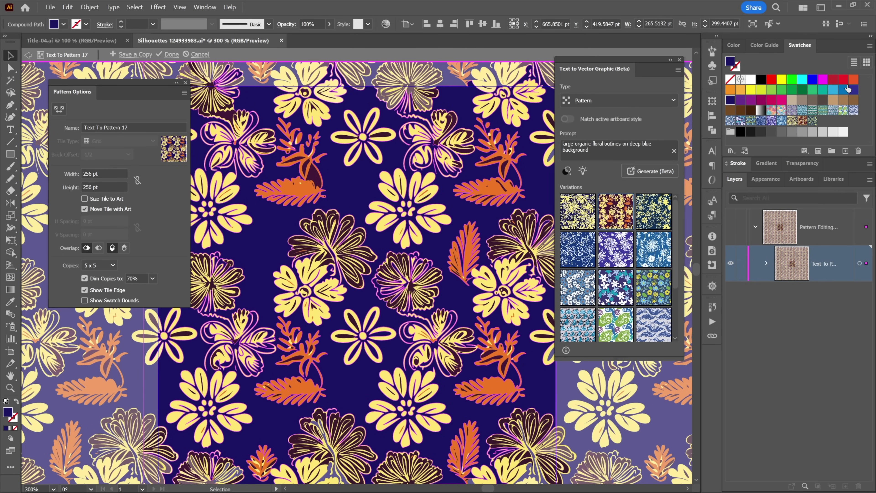
left_click(730, 90)
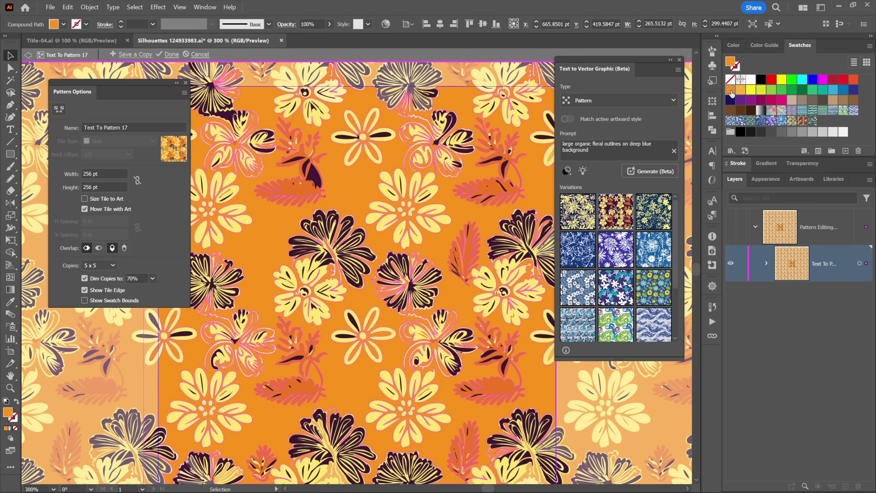
key("a")
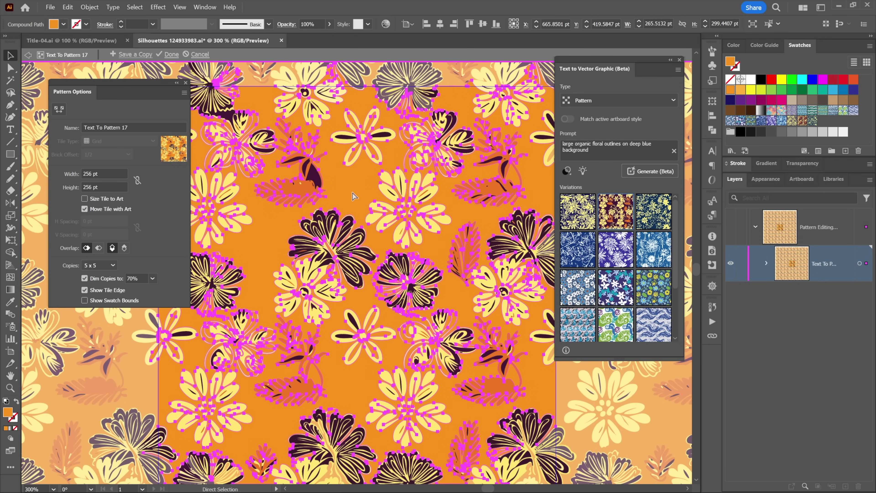
key("ctrl+z")
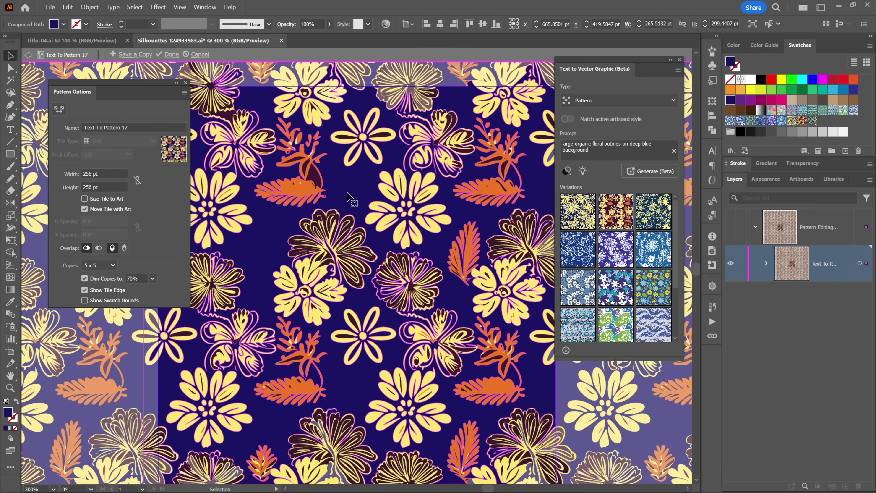
key("ctrl")
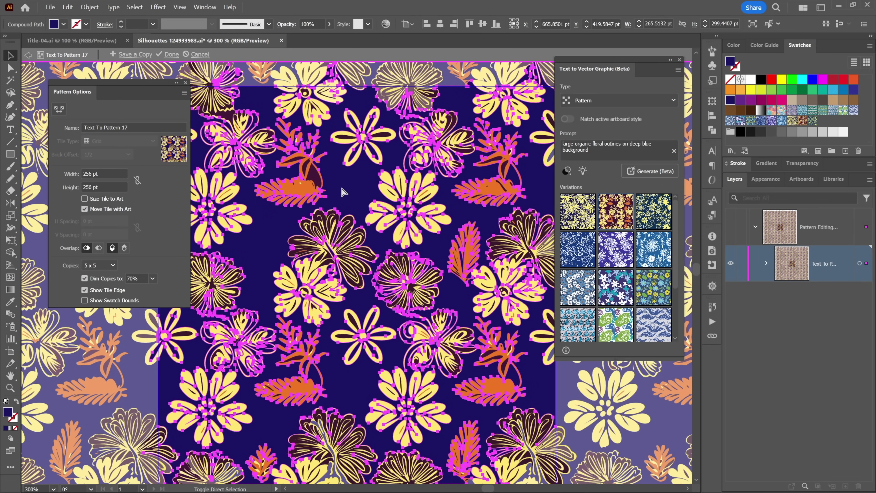
left_click(344, 192)
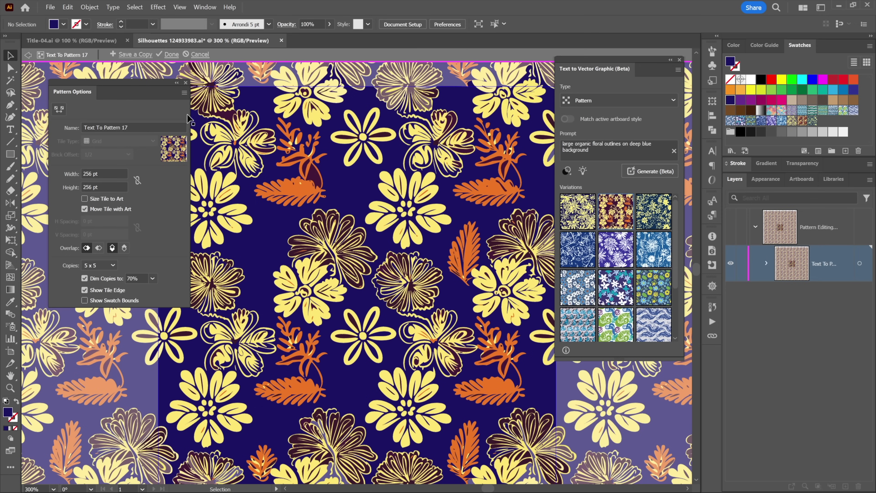
left_click(137, 9)
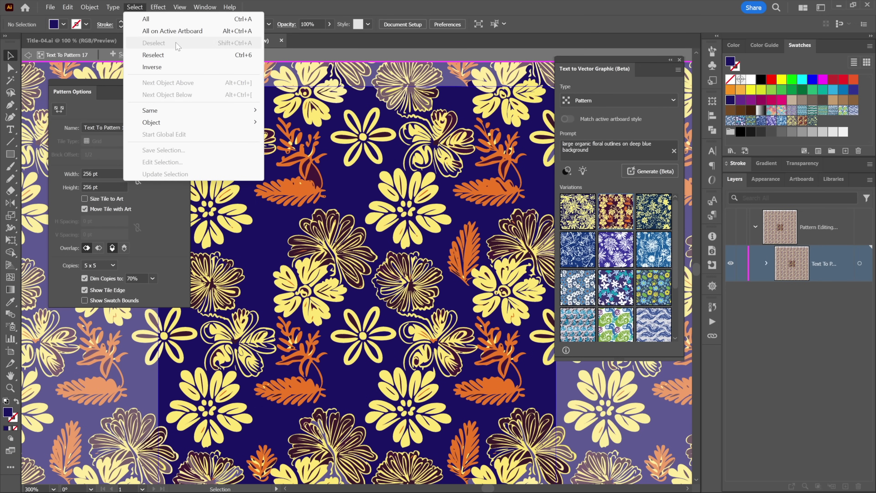
key("Escape")
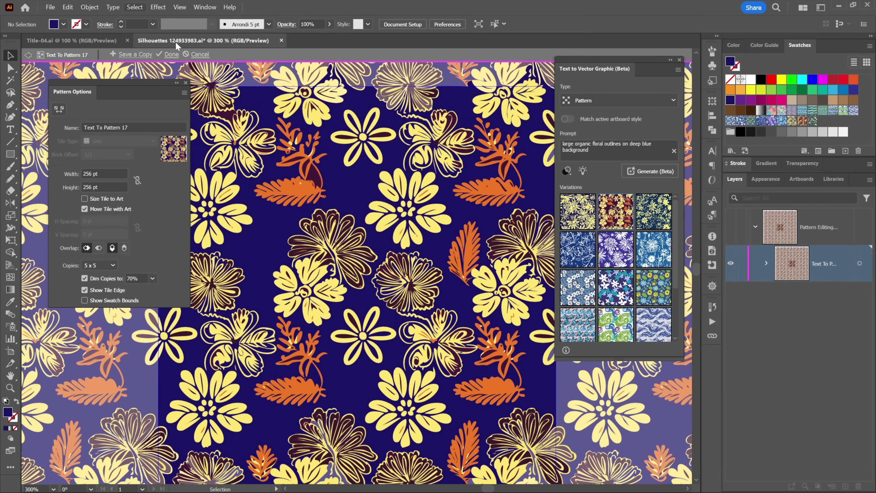
Step: Recolor all pale yellow flower shapes in the pattern tile orange and finish editing the pattern
left_click(398, 240)
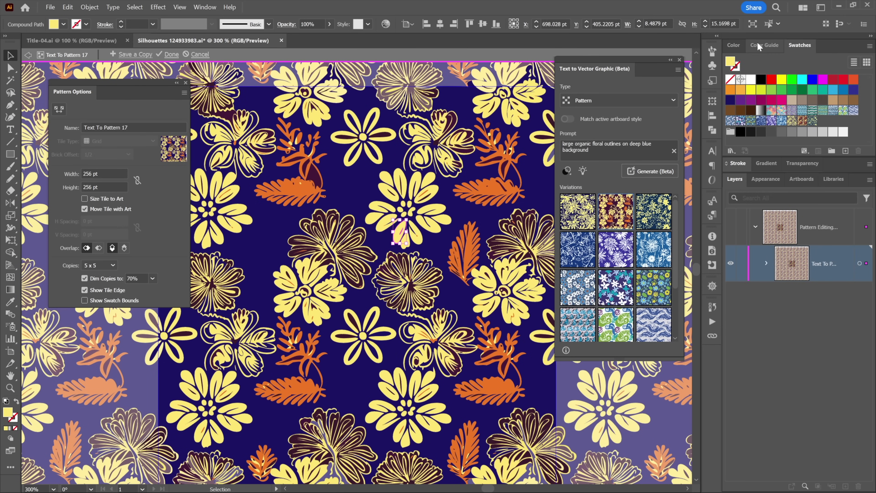
left_click(768, 23)
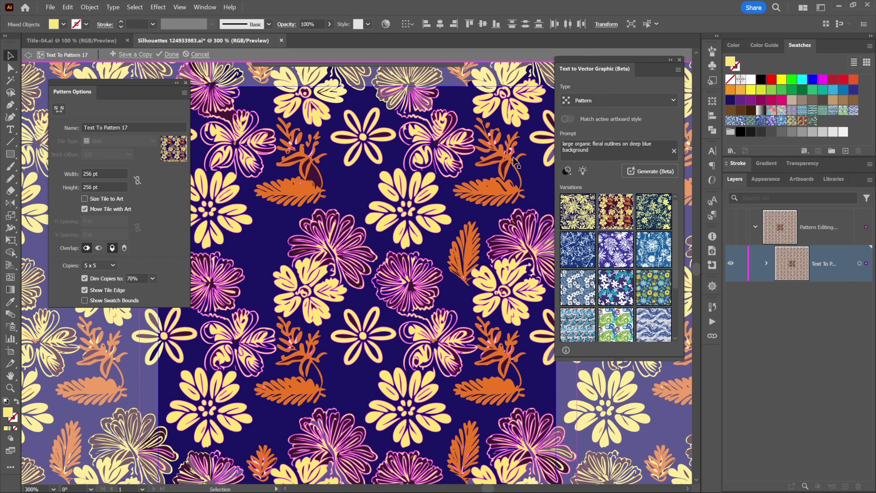
left_click(732, 90)
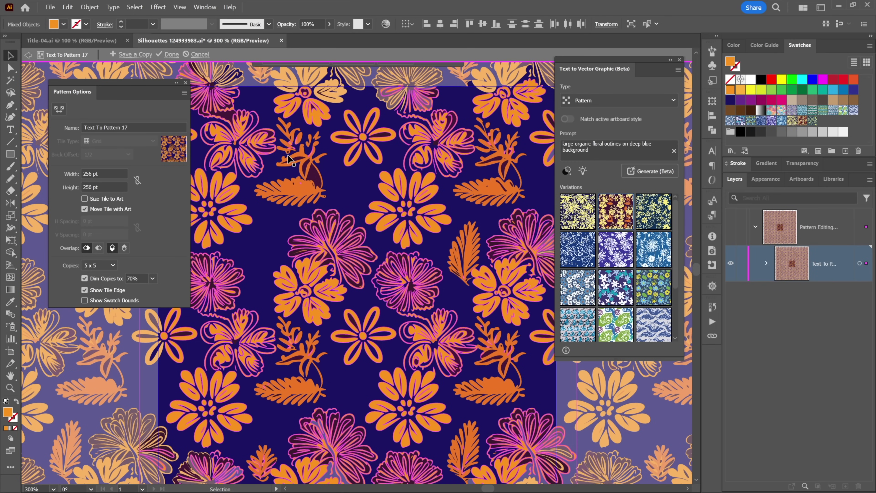
left_click(766, 263)
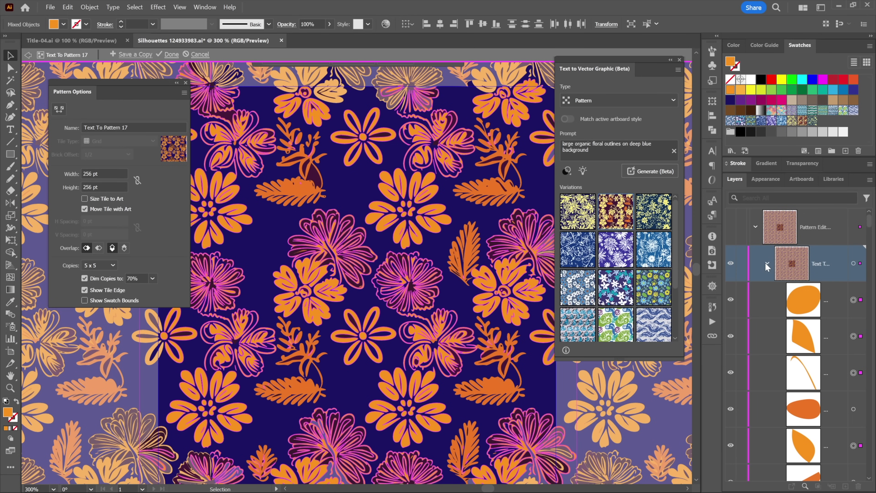
left_click(766, 263)
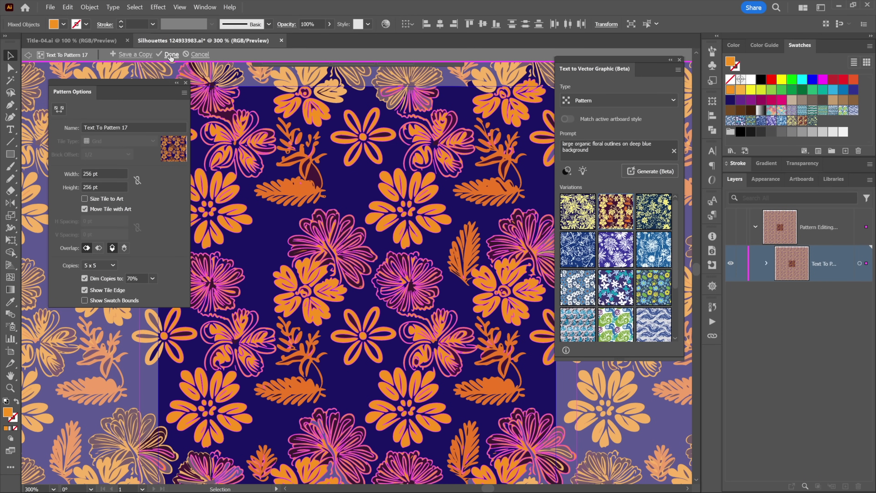
left_click(171, 56)
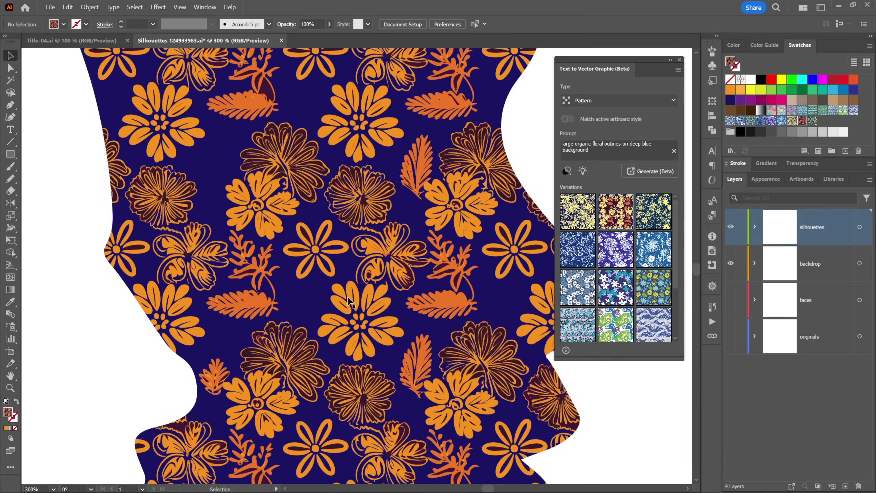
key("ctrl+1")
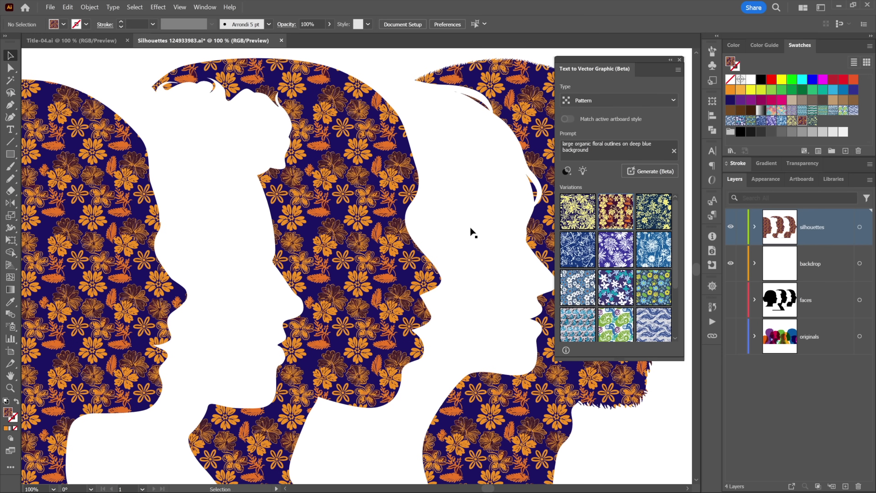
Step: Fill the white backdrop rectangle with the second generated floral variation on the dark purple background
left_click(470, 228)
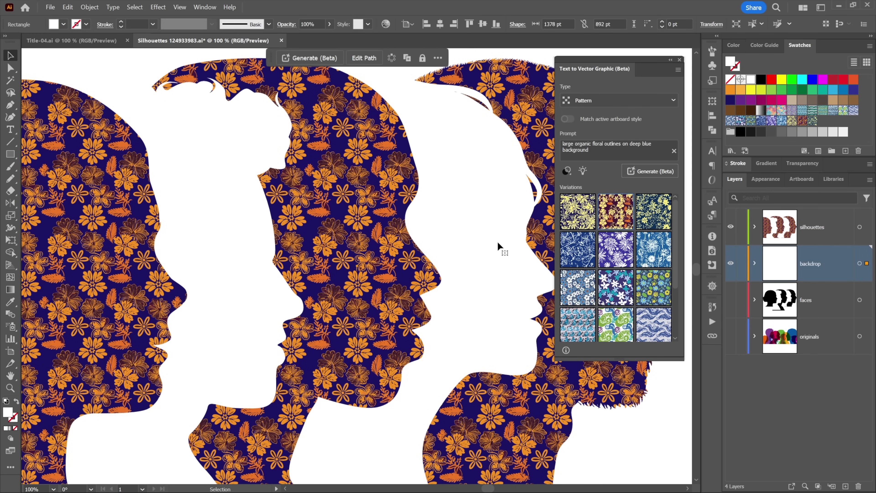
mouse_move(610, 252)
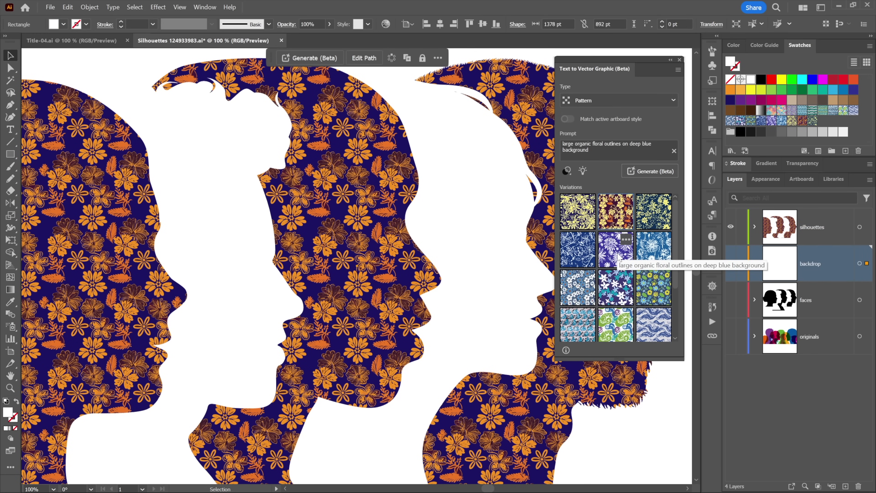
left_click(611, 220)
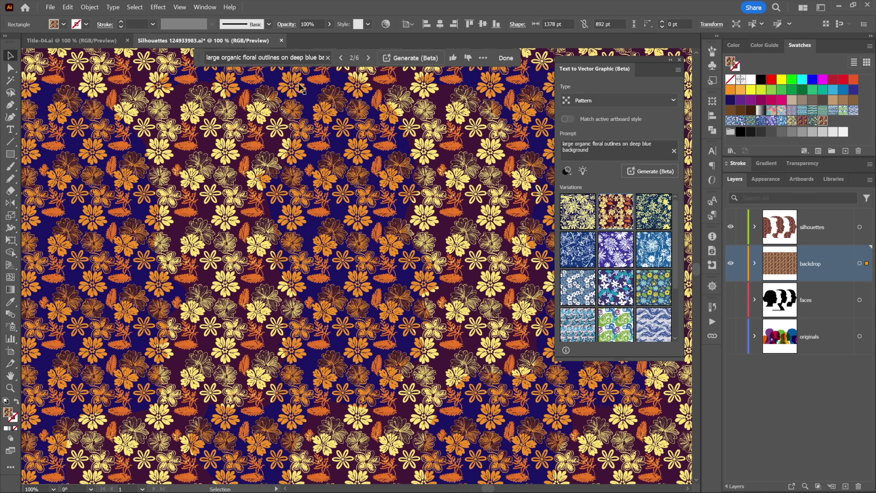
Step: Set the backdrop rectangle's opacity to 20% and deselect it
left_click(301, 23)
type("20")
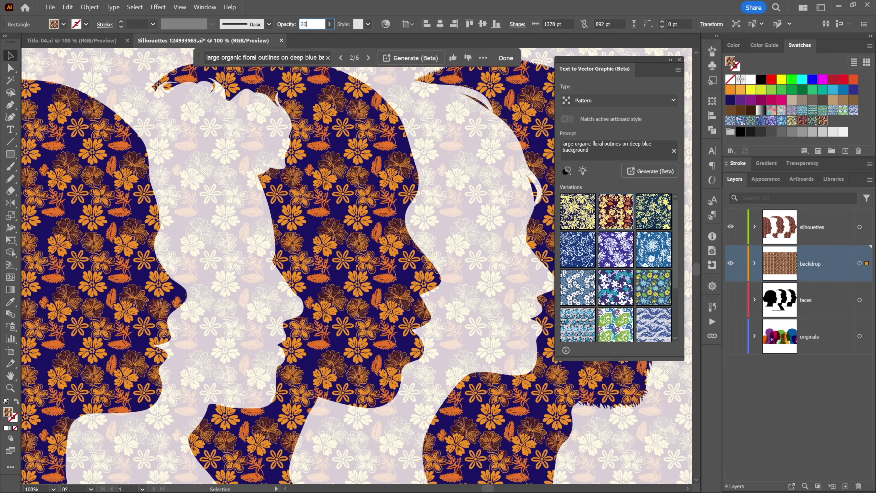
key("Return")
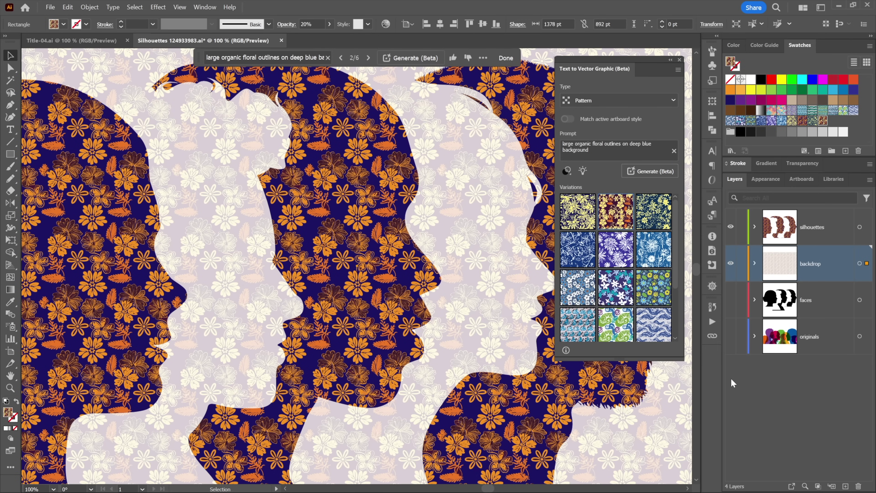
key("ctrl+shift+a")
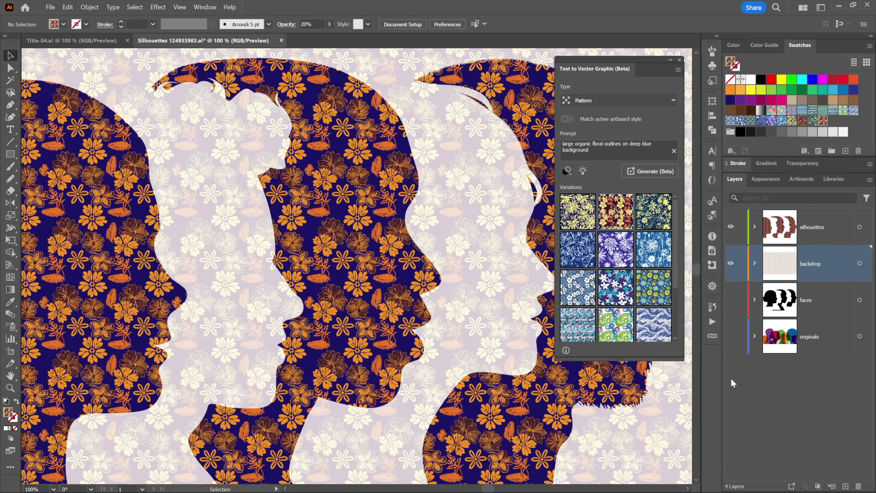